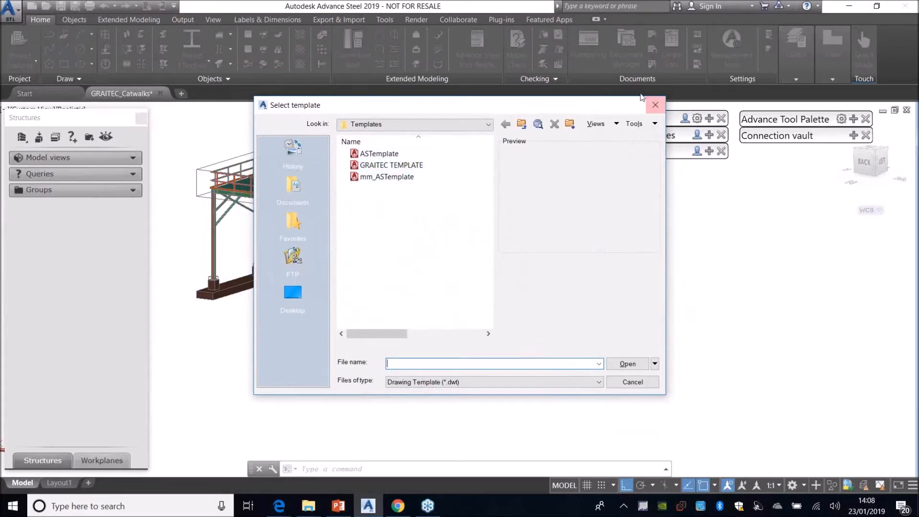
Dismiss the template selection and examine the full list of layers defined in the catwalk model.
{"action": "left_click", "coordinate": [656, 105]}
{"action": "left_click", "coordinate": [788, 74]}
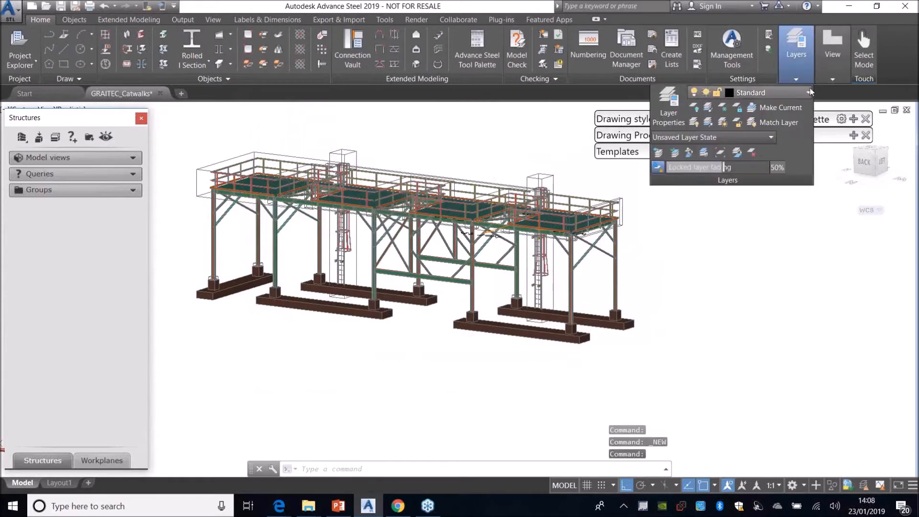
{"action": "left_click", "coordinate": [786, 94]}
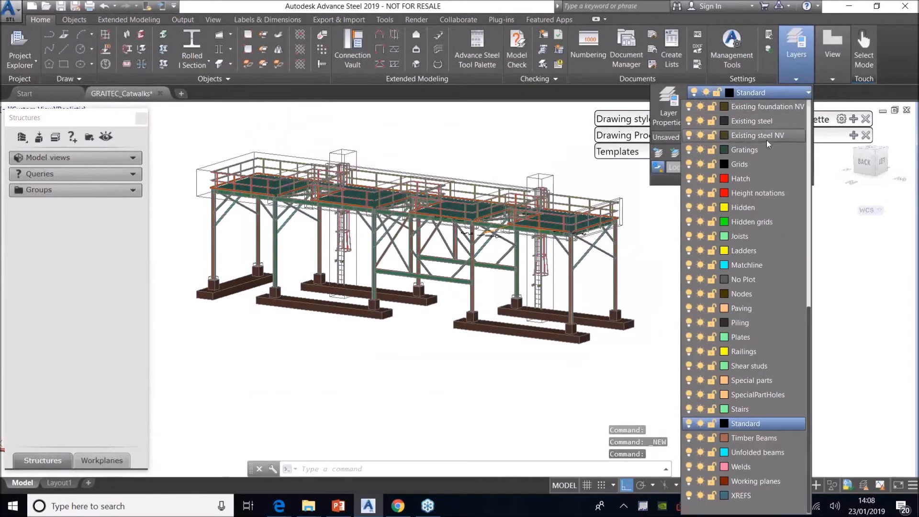
{"action": "scroll", "coordinate": [754, 277], "scroll_direction": "up", "scroll_amount": 6}
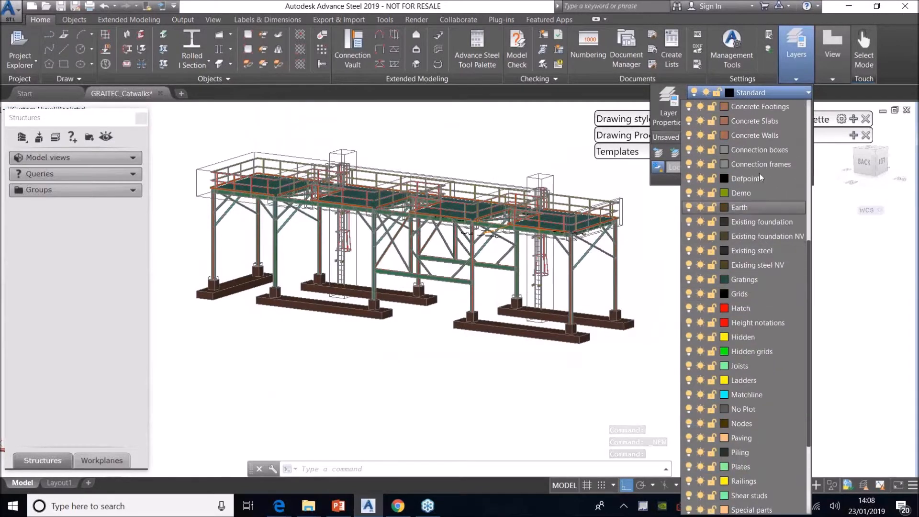
{"action": "scroll", "coordinate": [760, 161], "scroll_direction": "up", "scroll_amount": 4}
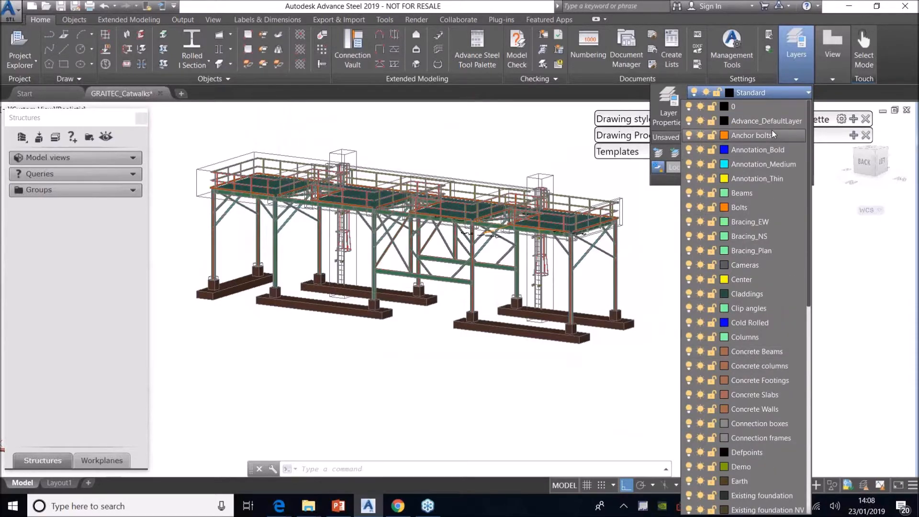
{"action": "scroll", "coordinate": [772, 130], "scroll_direction": "down", "scroll_amount": 10}
{"action": "scroll", "coordinate": [771, 178], "scroll_direction": "down", "scroll_amount": 1}
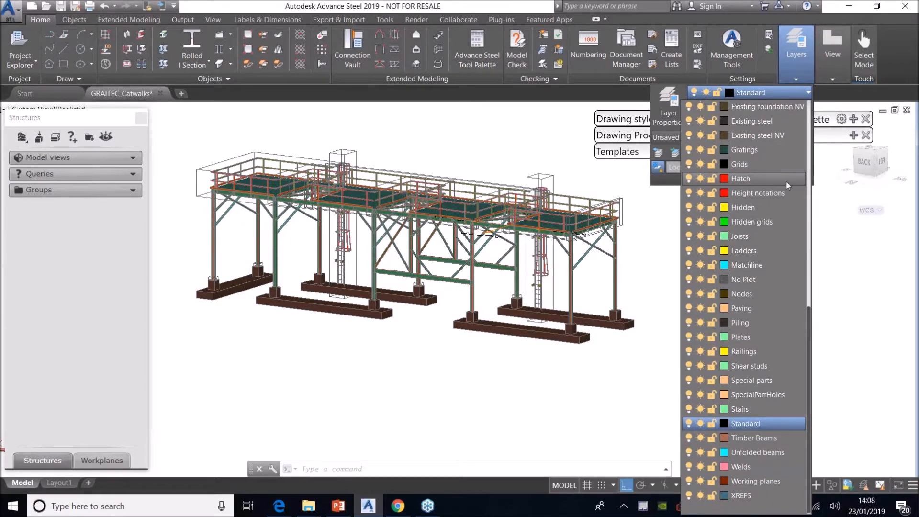
{"action": "left_click", "coordinate": [468, 156]}
Place a rolled I-section beam in the empty space beside the catwalk structure.
{"action": "left_click", "coordinate": [197, 48]}
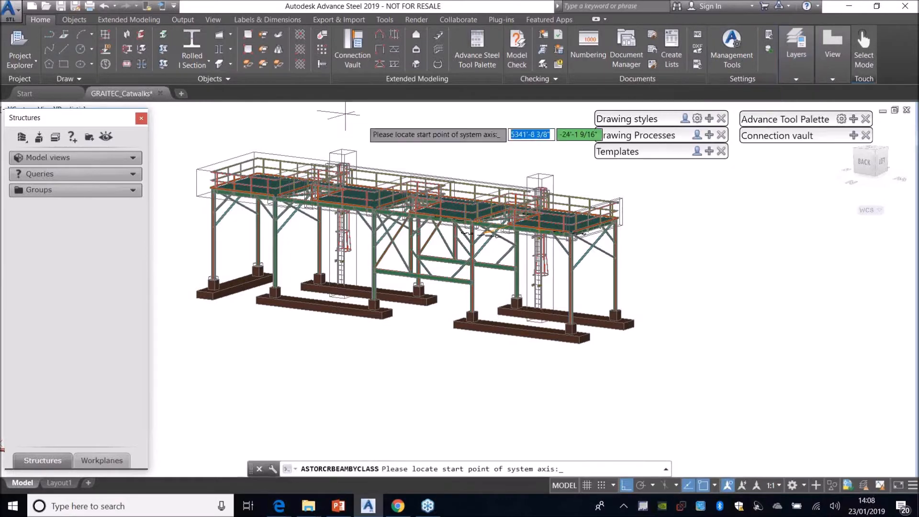
{"action": "left_click", "coordinate": [666, 283]}
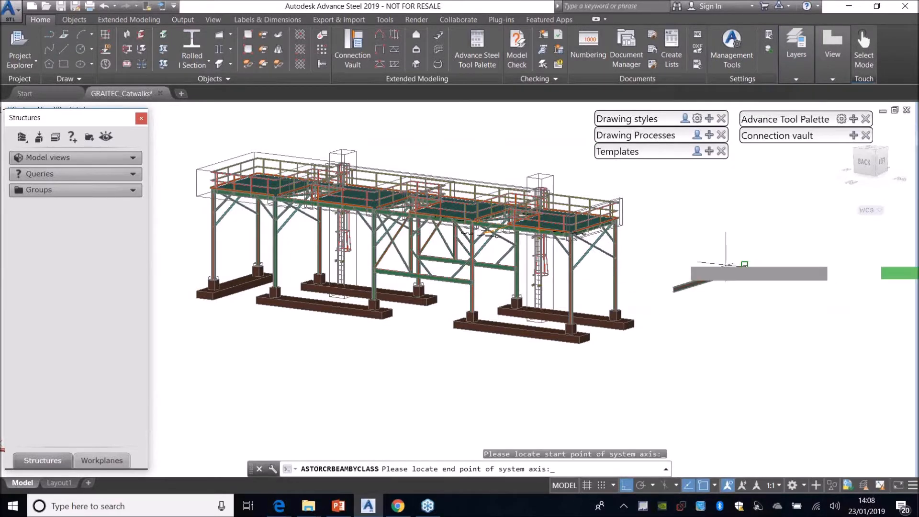
{"action": "left_click", "coordinate": [765, 260]}
{"action": "scroll", "coordinate": [765, 260], "scroll_direction": "up", "scroll_amount": 2}
{"action": "scroll", "coordinate": [770, 287], "scroll_direction": "up", "scroll_amount": 4}
{"action": "middle_click_drag", "start_coordinate": [770, 290], "coordinate": [586, 263]}
{"action": "scroll", "coordinate": [587, 264], "scroll_direction": "up", "scroll_amount": 2}
{"action": "scroll", "coordinate": [580, 254], "scroll_direction": "down", "scroll_amount": 1}
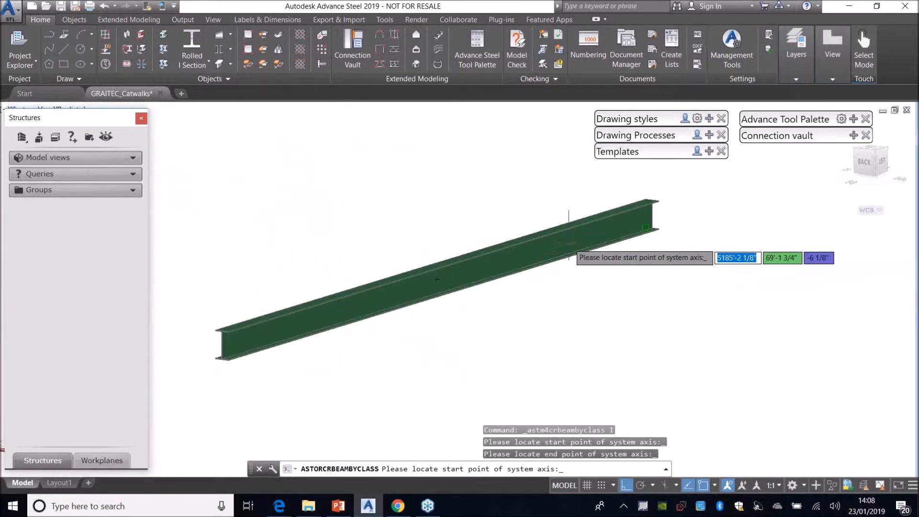
{"action": "scroll", "coordinate": [573, 240], "scroll_direction": "down", "scroll_amount": 5}
{"action": "key", "text": "Escape"}
{"action": "key", "text": "Escape"}
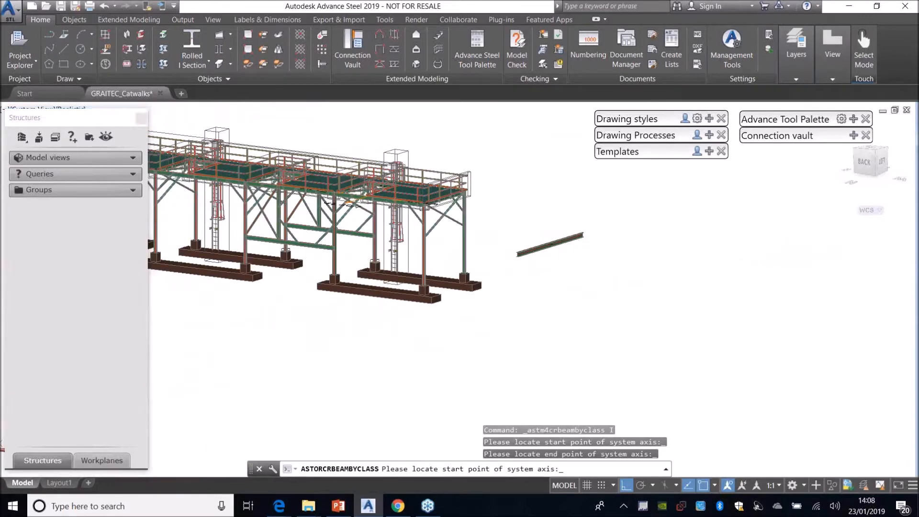
Delete the rolled I-section beam beside the catwalk.
{"action": "left_click", "coordinate": [583, 168]}
{"action": "left_click", "coordinate": [538, 299]}
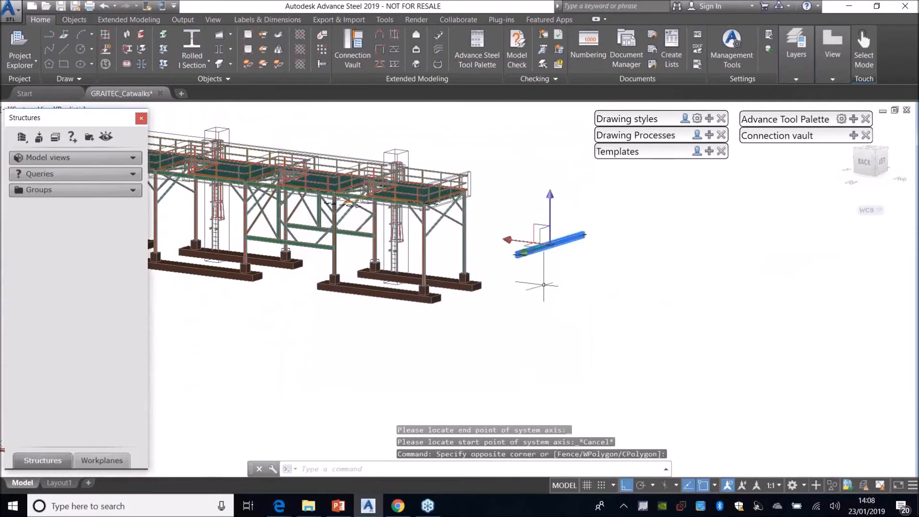
{"action": "key", "text": "Delete"}
{"action": "middle_click_drag", "start_coordinate": [454, 255], "coordinate": [607, 301]}
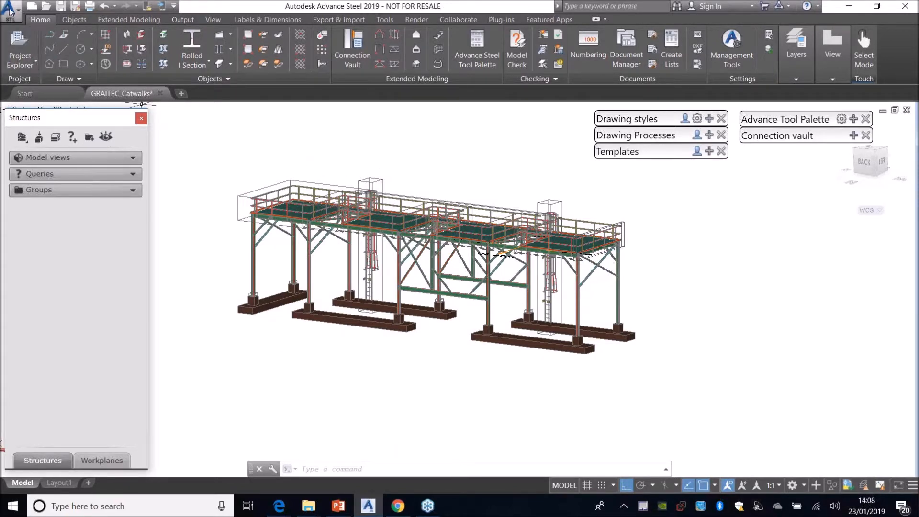
Find the Plates layer in the model's layer list.
{"action": "left_click", "coordinate": [795, 76]}
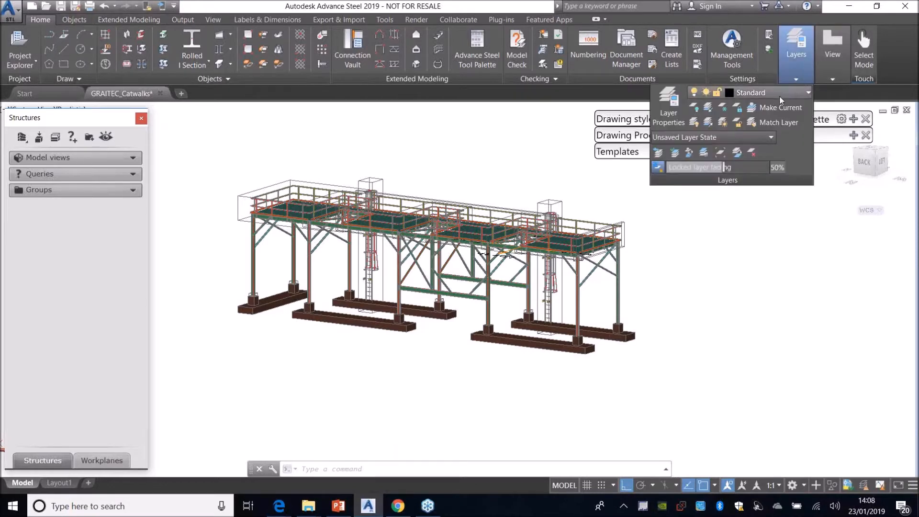
{"action": "left_click", "coordinate": [780, 94]}
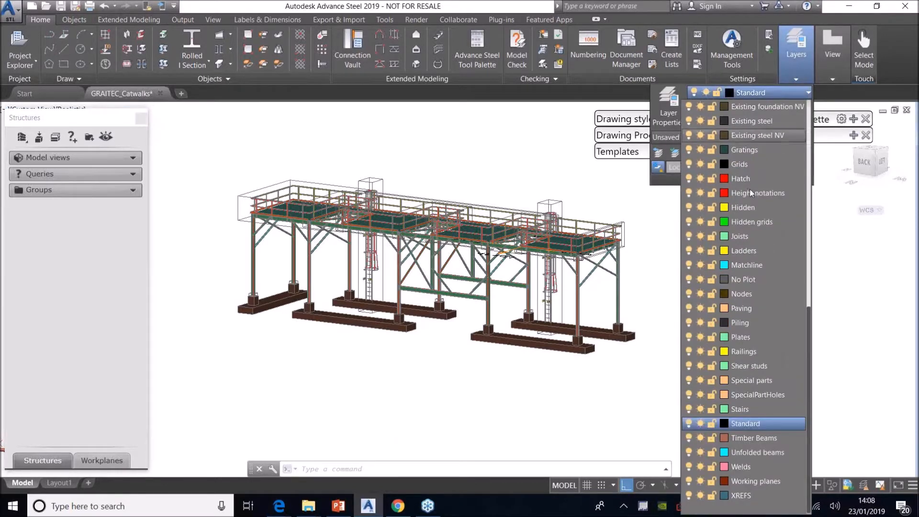
{"action": "left_click", "coordinate": [748, 338]}
{"action": "left_click", "coordinate": [11, 10]}
{"action": "key", "text": "Escape"}
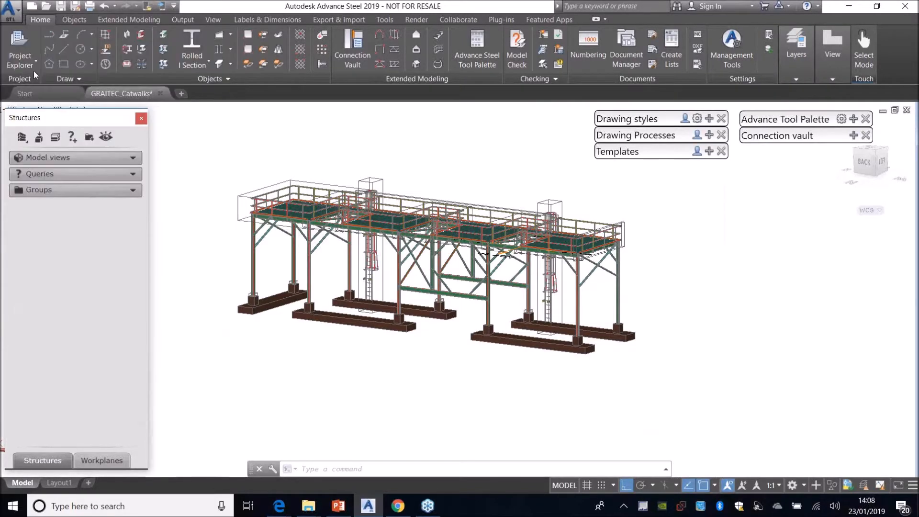
Check the drawing templates offered for a new file and review the current model's layers again.
{"action": "key", "text": "ctrl+n"}
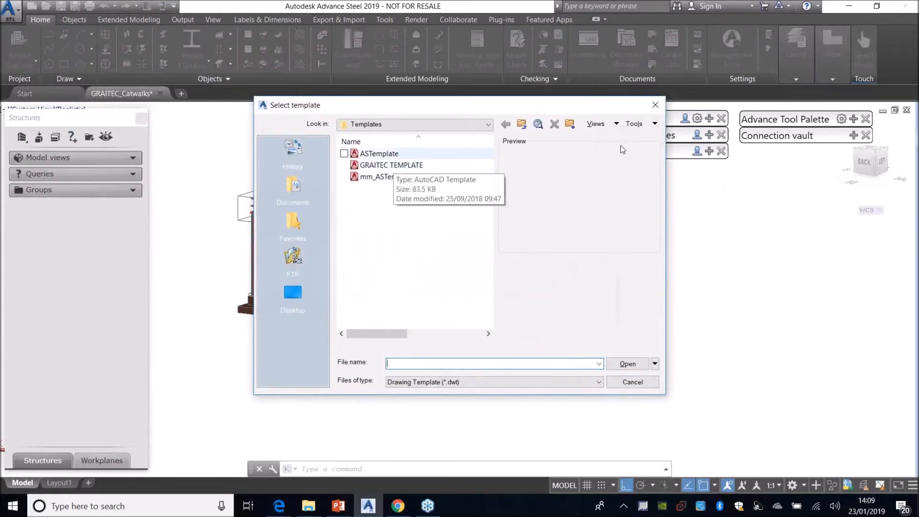
{"action": "left_click", "coordinate": [656, 105]}
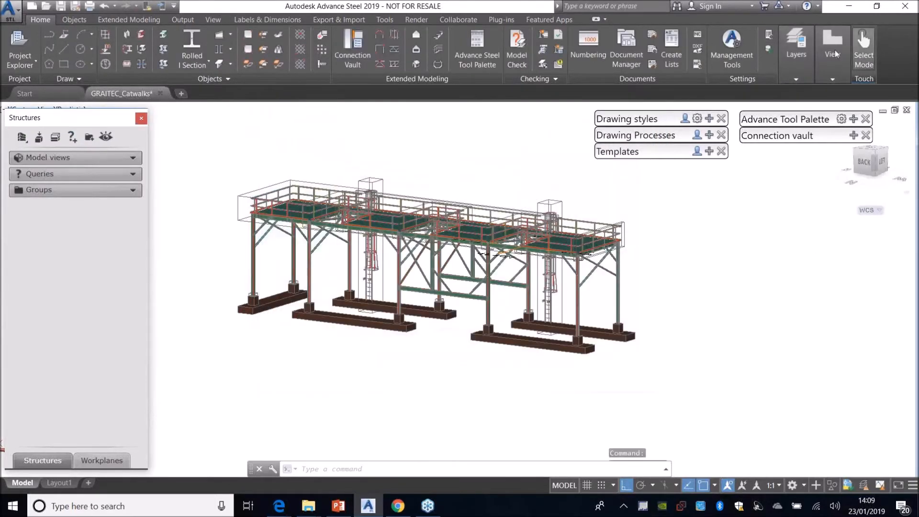
{"action": "left_click", "coordinate": [805, 67]}
{"action": "left_click", "coordinate": [801, 92]}
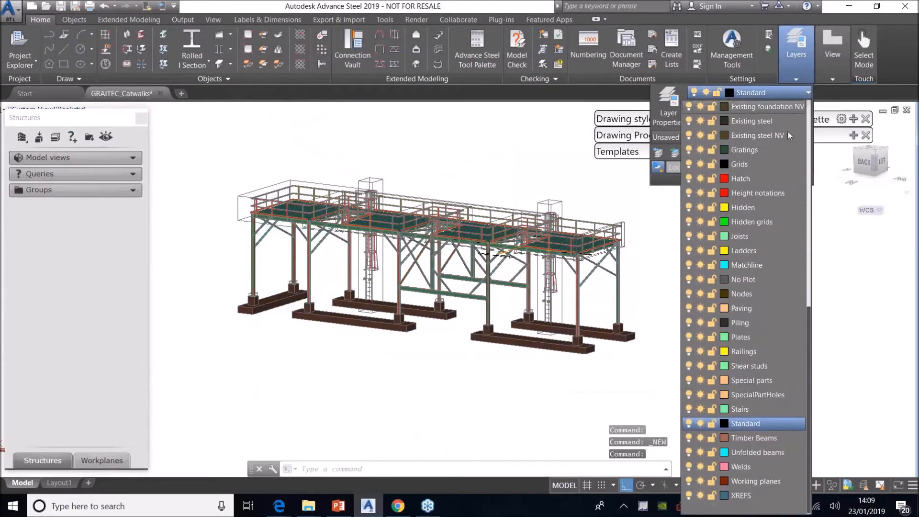
{"action": "left_click", "coordinate": [510, 169]}
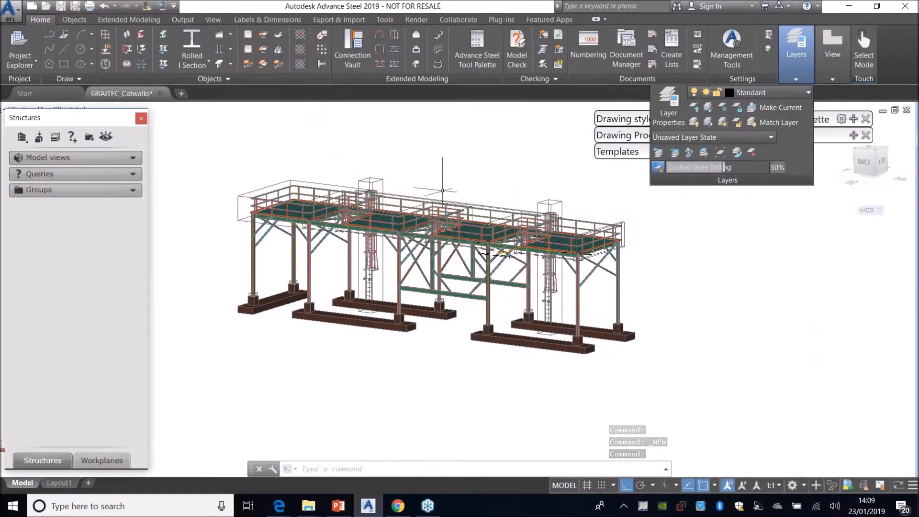
{"action": "left_click", "coordinate": [503, 128]}
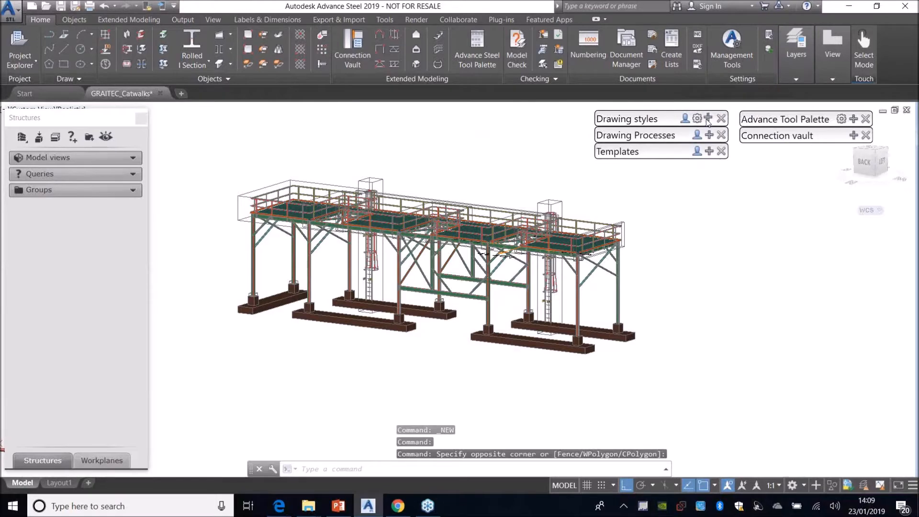
Look over the GRAITEC drawing styles, including GRAITEC - Detail View.
{"action": "left_click", "coordinate": [660, 120]}
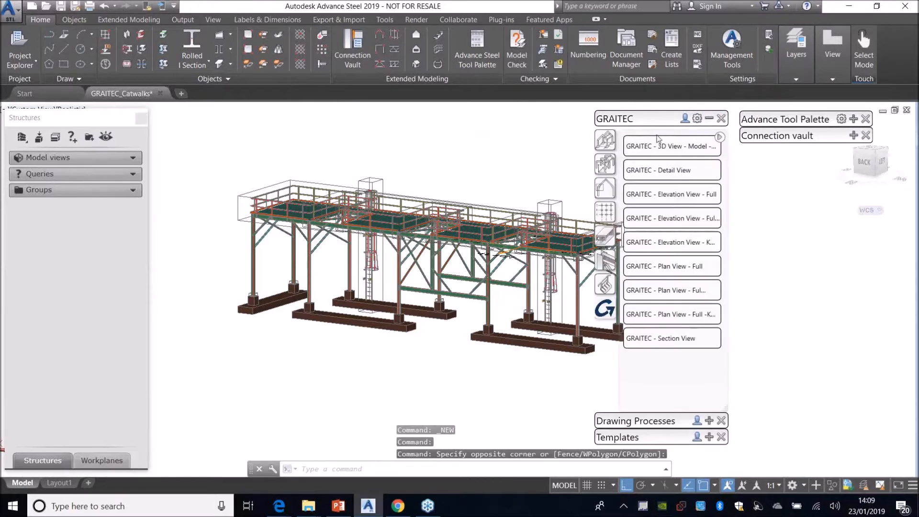
{"action": "left_click", "coordinate": [635, 170]}
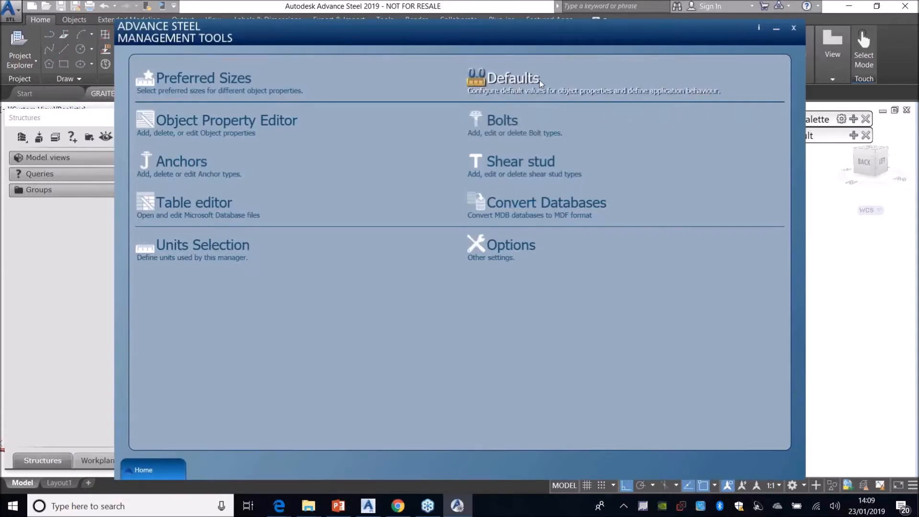
Filter the Management Tools defaults by "color" and display the Drawing-Presentation Colors settings.
{"action": "left_click", "coordinate": [539, 79]}
{"action": "left_click", "coordinate": [137, 439]}
{"action": "type", "text": "color"}
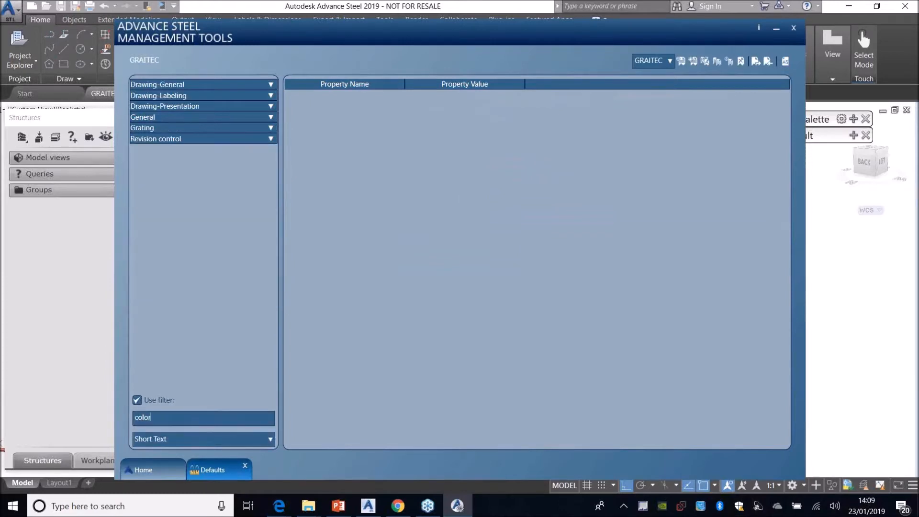
{"action": "left_click", "coordinate": [206, 106]}
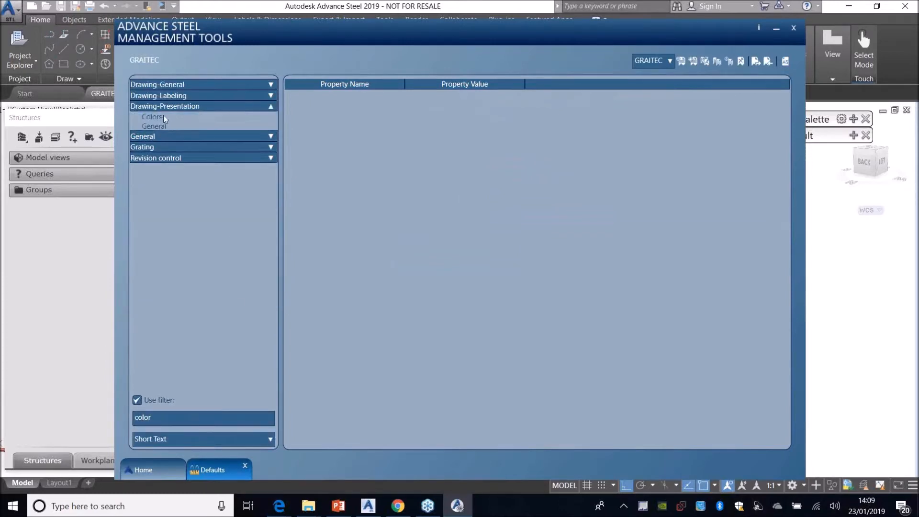
{"action": "left_click", "coordinate": [152, 116]}
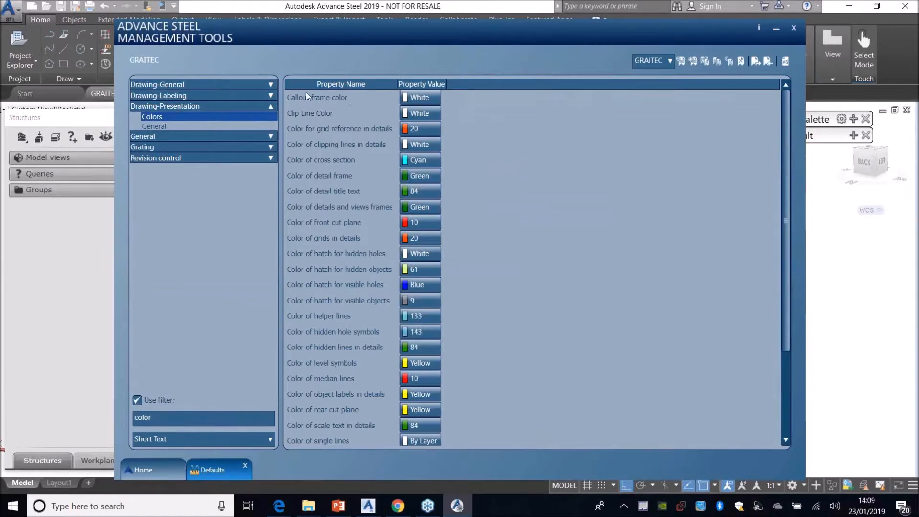
Review the drawing color defaults, turn off Use color ByLayer for overview drawings, and return to the model.
{"action": "scroll", "coordinate": [366, 117], "scroll_direction": "down", "scroll_amount": 2}
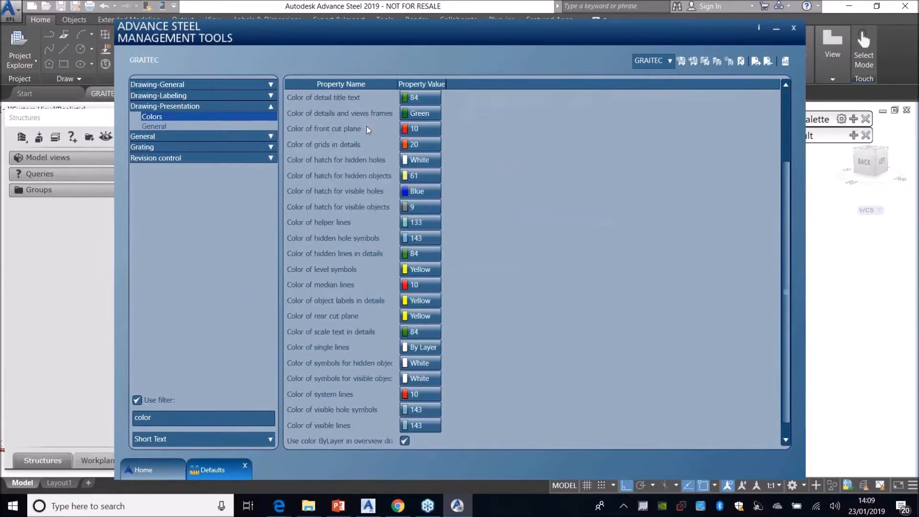
{"action": "scroll", "coordinate": [330, 171], "scroll_direction": "up", "scroll_amount": 2}
{"action": "scroll", "coordinate": [370, 165], "scroll_direction": "down", "scroll_amount": 3}
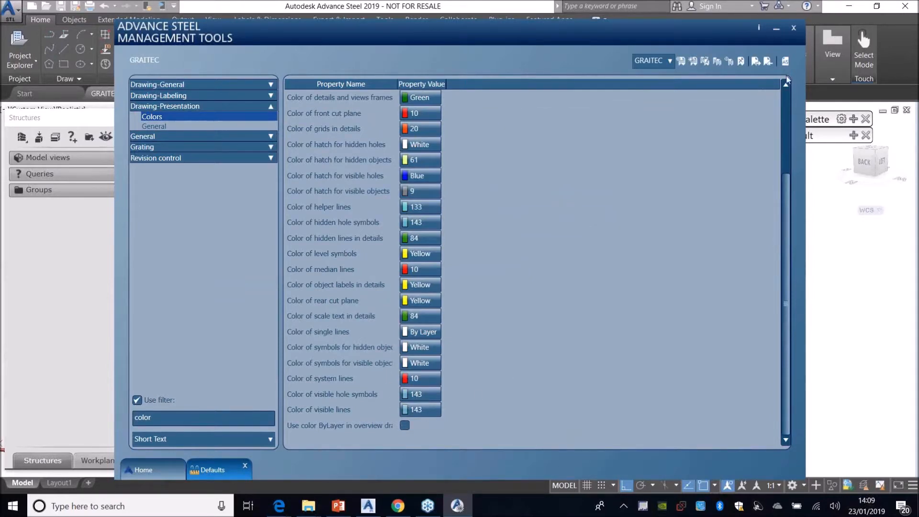
{"action": "left_click", "coordinate": [774, 27]}
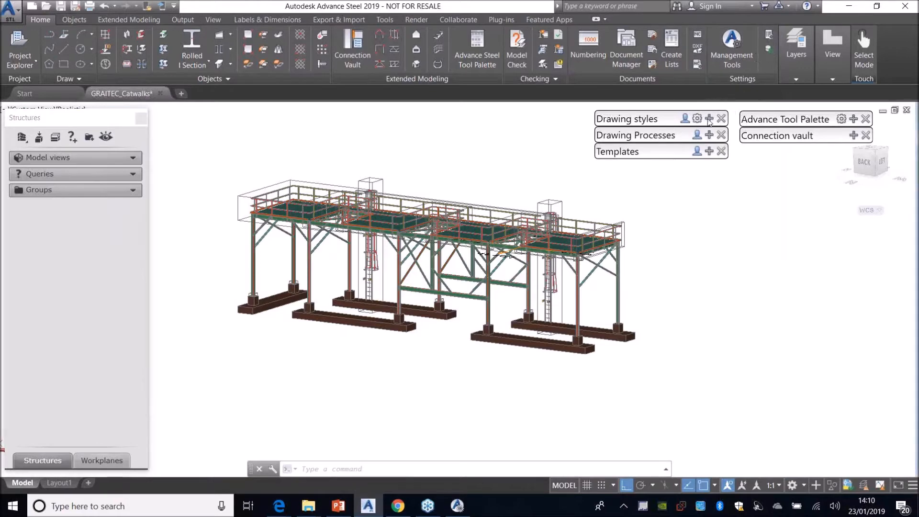
View the list of available GRAITEC drawing styles for the catwalk model.
{"action": "left_click", "coordinate": [709, 119]}
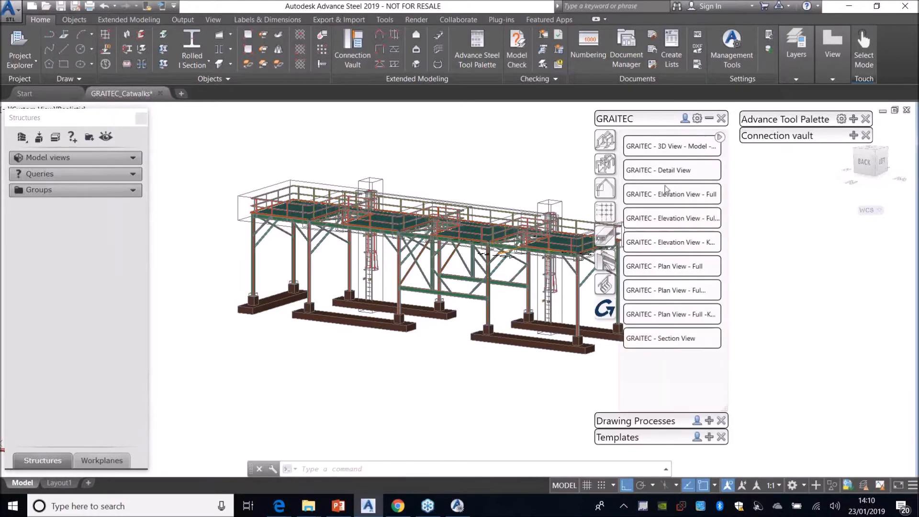
{"action": "left_click", "coordinate": [707, 118]}
Move the UCS origin to the top of the corner column at the catwalk platform's end.
{"action": "left_click", "coordinate": [853, 119]}
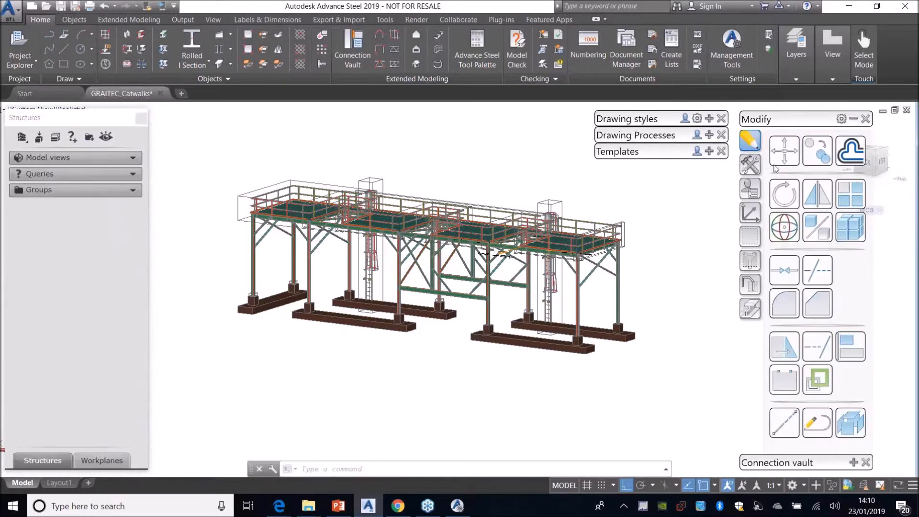
{"action": "left_click", "coordinate": [750, 221]}
{"action": "left_click", "coordinate": [785, 228]}
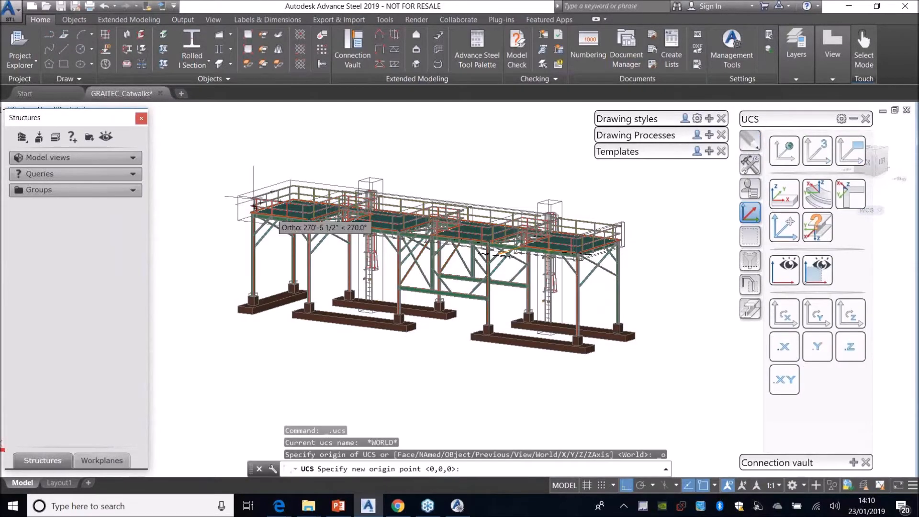
{"action": "scroll", "coordinate": [254, 198], "scroll_direction": "up", "scroll_amount": 6}
{"action": "scroll", "coordinate": [254, 198], "scroll_direction": "up", "scroll_amount": 4}
{"action": "scroll", "coordinate": [224, 328], "scroll_direction": "up", "scroll_amount": 2}
{"action": "left_click", "coordinate": [231, 321]}
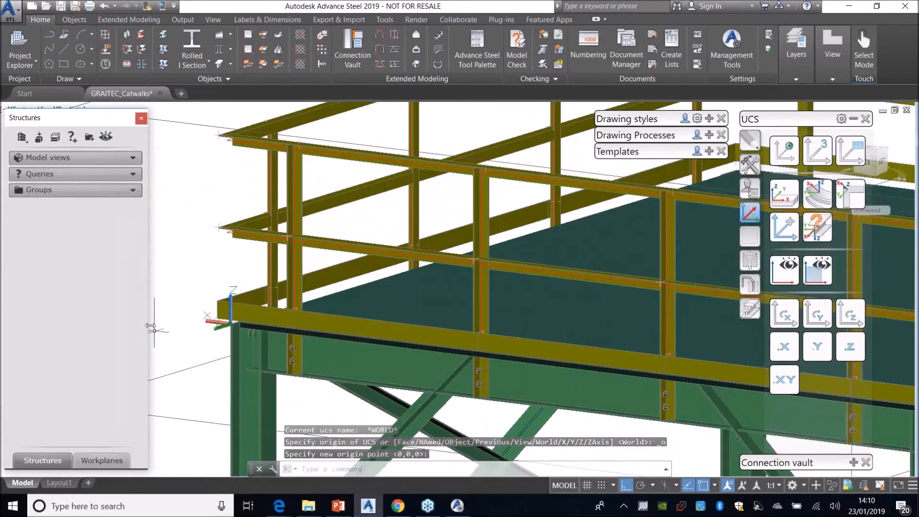
Rotate the UCS twice about its Z axis and align it to the current view.
{"action": "scroll", "coordinate": [153, 326], "scroll_direction": "down", "scroll_amount": 5}
{"action": "scroll", "coordinate": [536, 281], "scroll_direction": "down", "scroll_amount": 5}
{"action": "left_click", "coordinate": [850, 316]}
{"action": "left_click", "coordinate": [850, 316]}
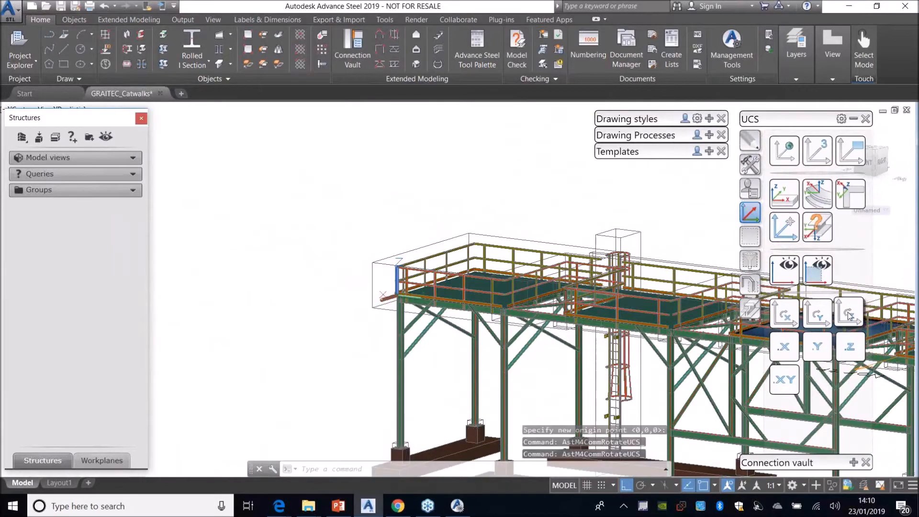
{"action": "middle_click_drag", "start_coordinate": [540, 261], "coordinate": [366, 220]}
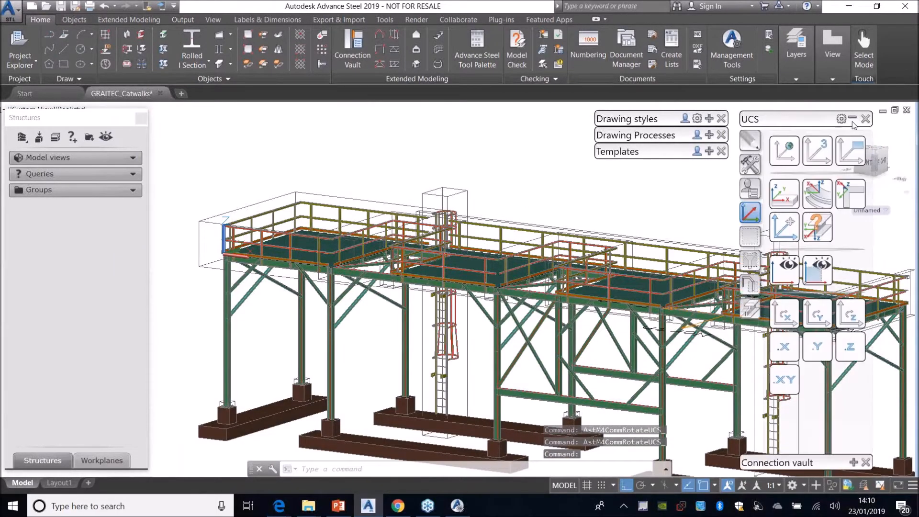
{"action": "left_click", "coordinate": [858, 156]}
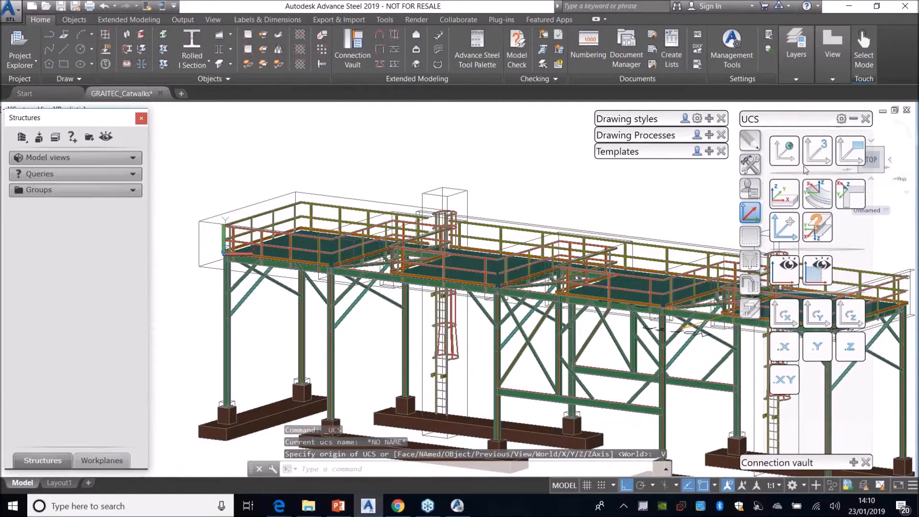
Move the UCS origin to the top of the corner column at the catwalk platform's end.
{"action": "left_click", "coordinate": [785, 228]}
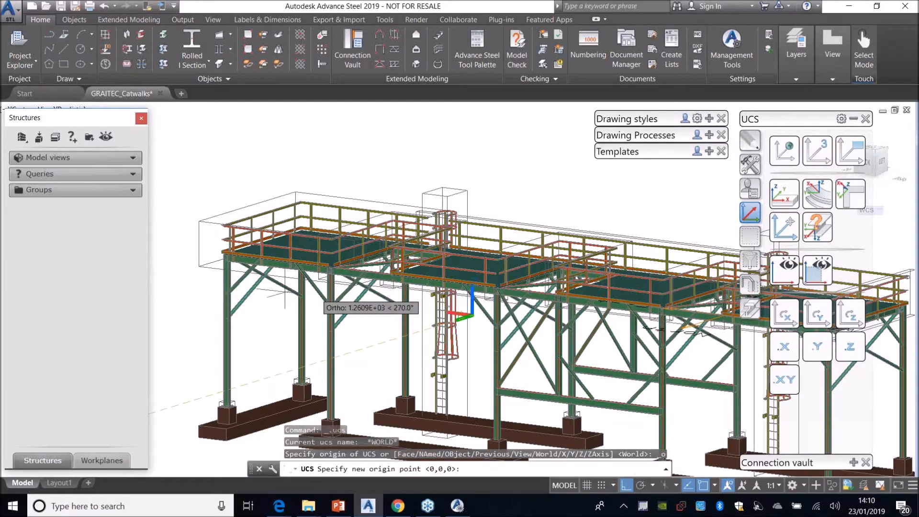
{"action": "scroll", "coordinate": [262, 277], "scroll_direction": "up", "scroll_amount": 5}
{"action": "scroll", "coordinate": [202, 231], "scroll_direction": "up", "scroll_amount": 5}
{"action": "left_click", "coordinate": [186, 261]}
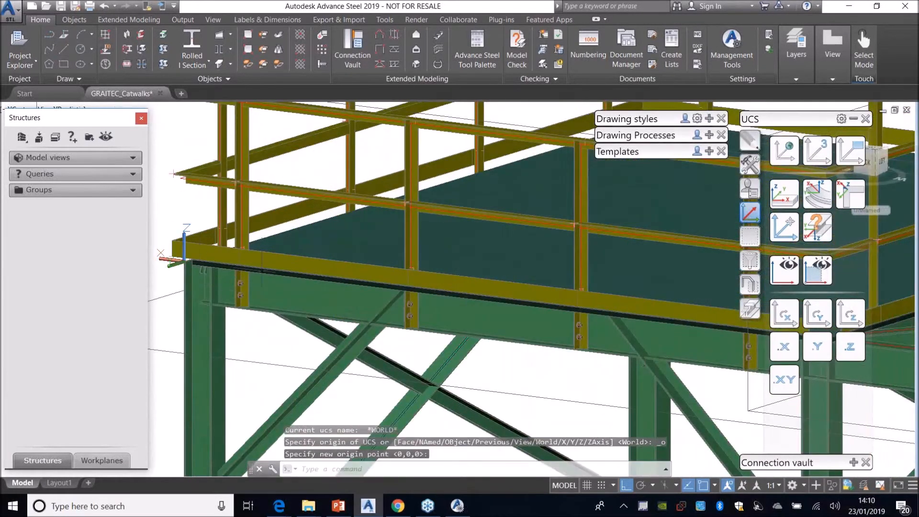
{"action": "scroll", "coordinate": [261, 269], "scroll_direction": "down", "scroll_amount": 4}
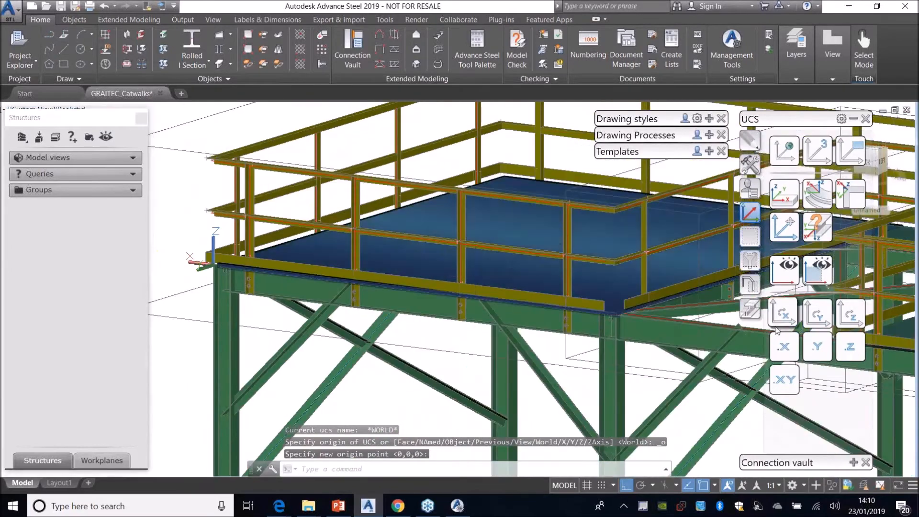
Rotate the UCS twice about its Z axis and view the catwalk model in plan to that UCS.
{"action": "left_click", "coordinate": [846, 316]}
{"action": "left_click", "coordinate": [846, 316]}
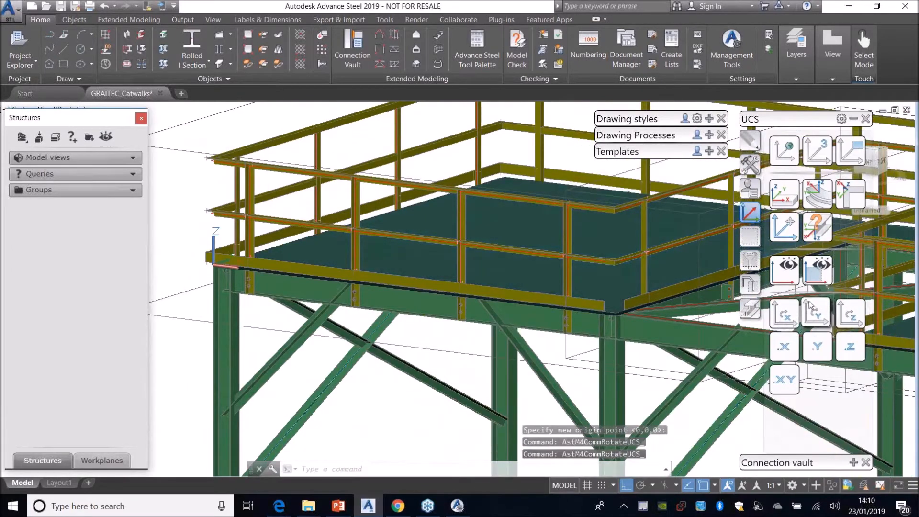
{"action": "left_click", "coordinate": [812, 275]}
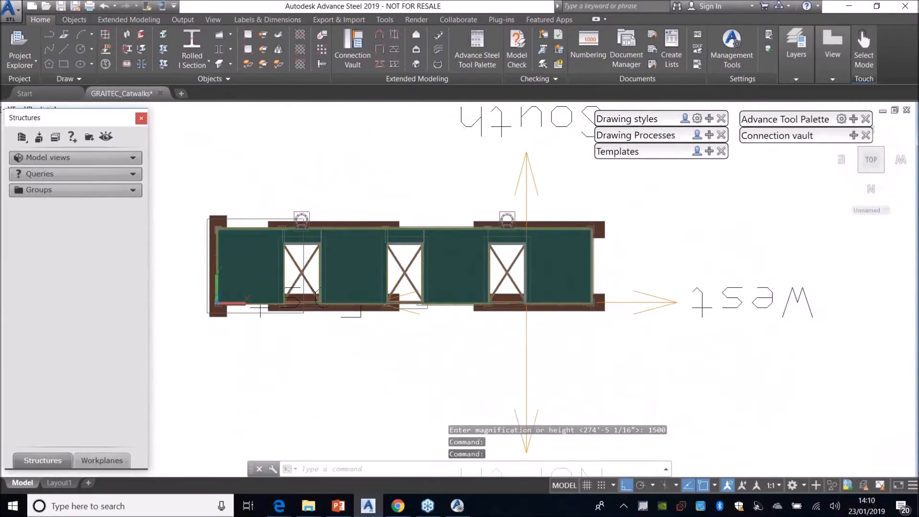
Start the 3 - Plan View - Full drawing style from the GA plans category and select the whole catwalk model.
{"action": "mouse_move", "coordinate": [697, 119]}
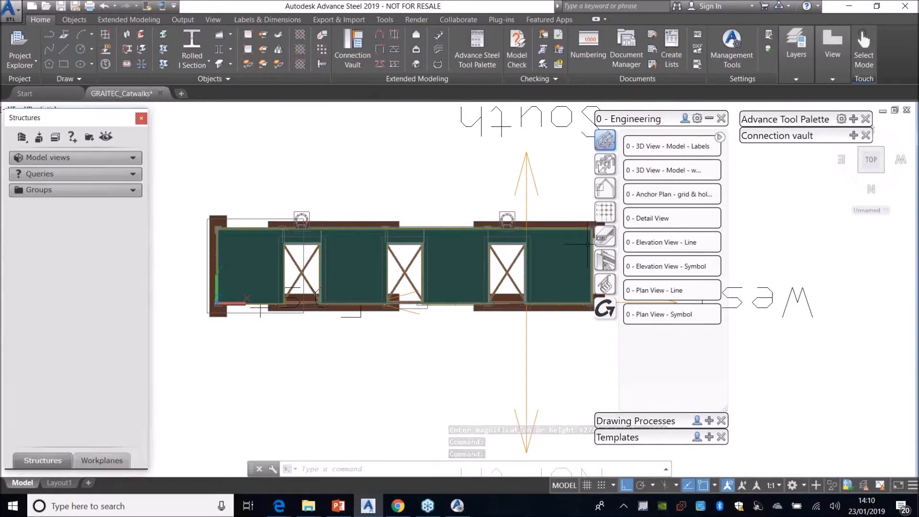
{"action": "left_click", "coordinate": [605, 308]}
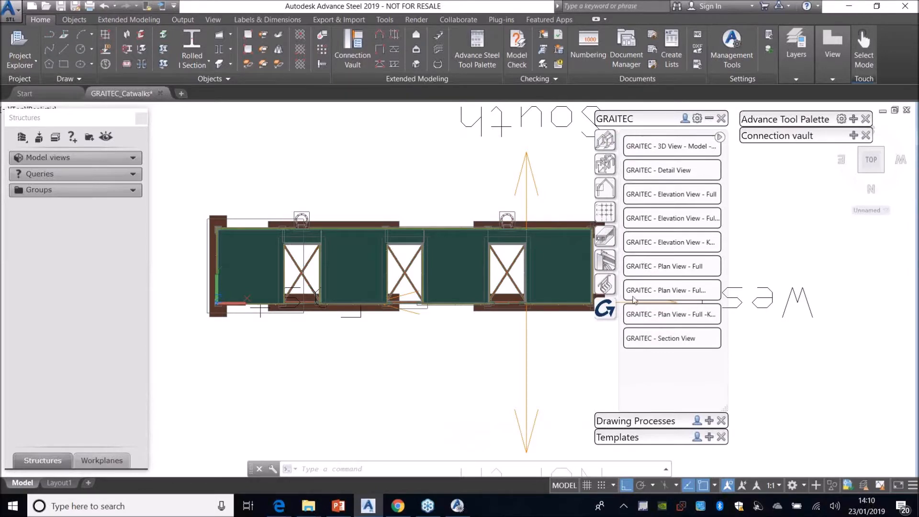
{"action": "left_click", "coordinate": [604, 213]}
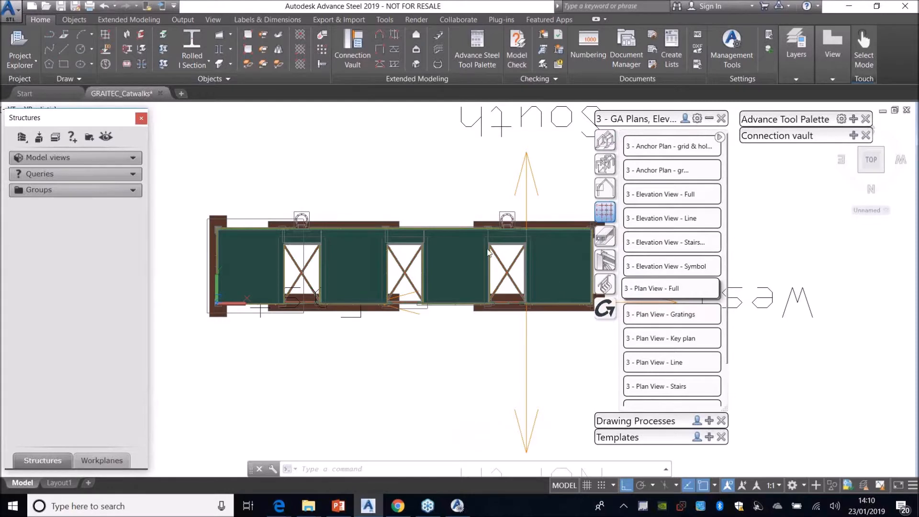
{"action": "left_click", "coordinate": [670, 288]}
{"action": "left_click", "coordinate": [709, 119]}
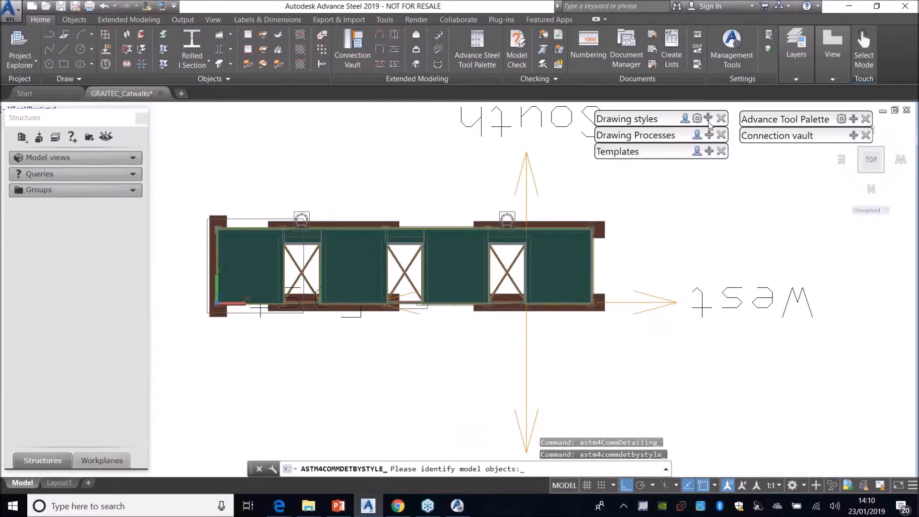
{"action": "scroll", "coordinate": [480, 259], "scroll_direction": "down", "scroll_amount": 2}
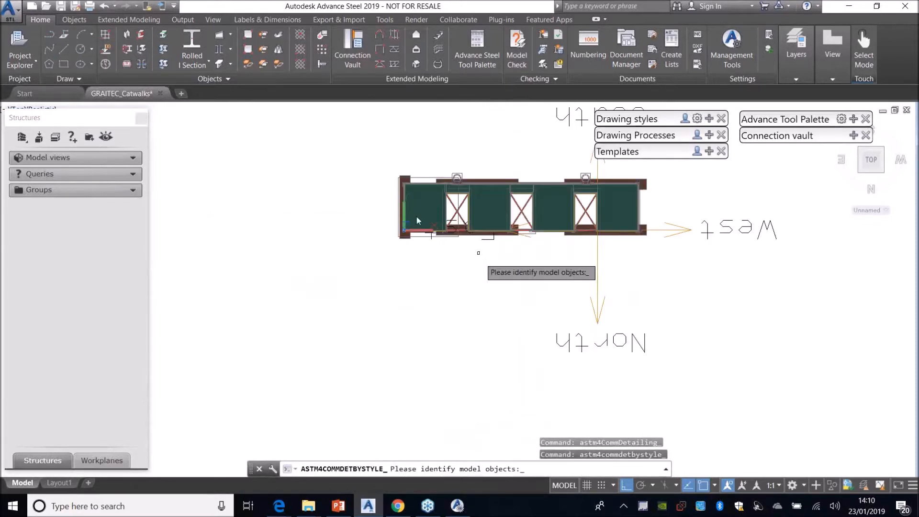
{"action": "left_click", "coordinate": [374, 251]}
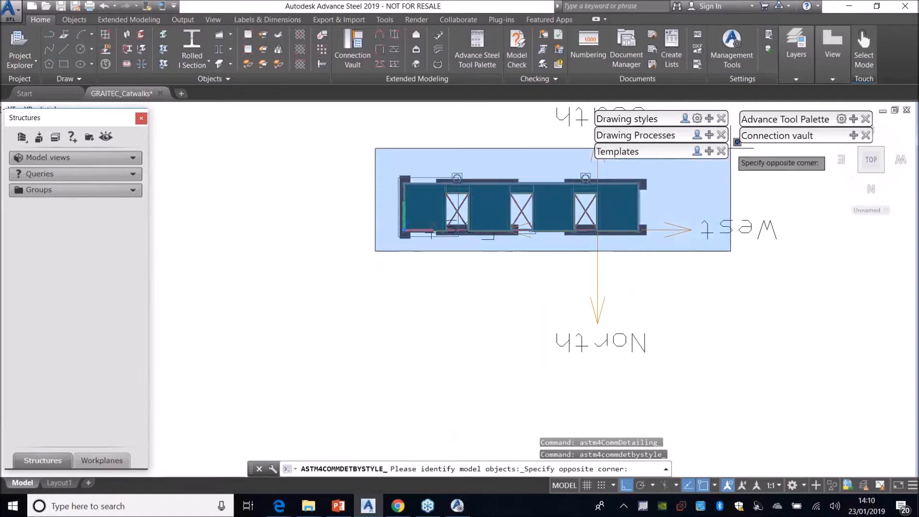
{"action": "left_click", "coordinate": [697, 169]}
{"action": "key", "text": "Return"}
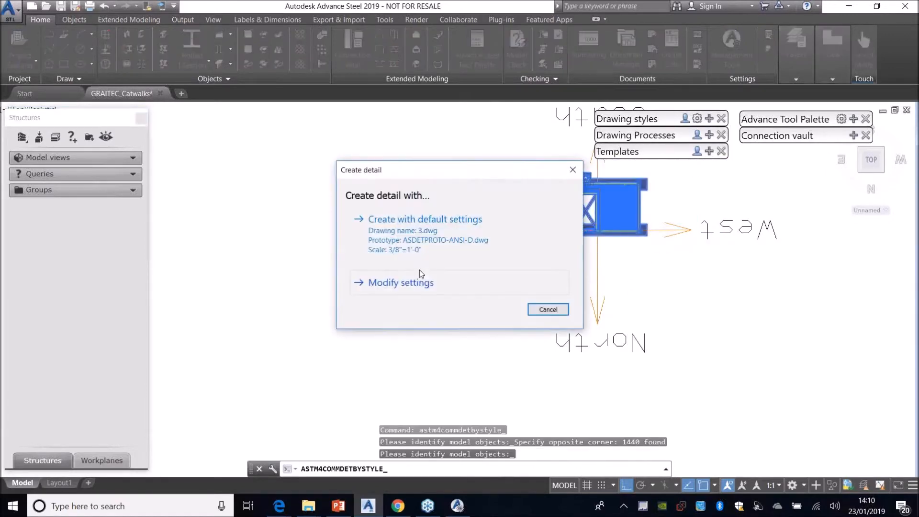
Create the detail 3.dwg with default settings, framing the catwalk in the detail window, and dismiss the proxy information.
{"action": "left_click", "coordinate": [409, 235]}
{"action": "left_click", "coordinate": [369, 275]}
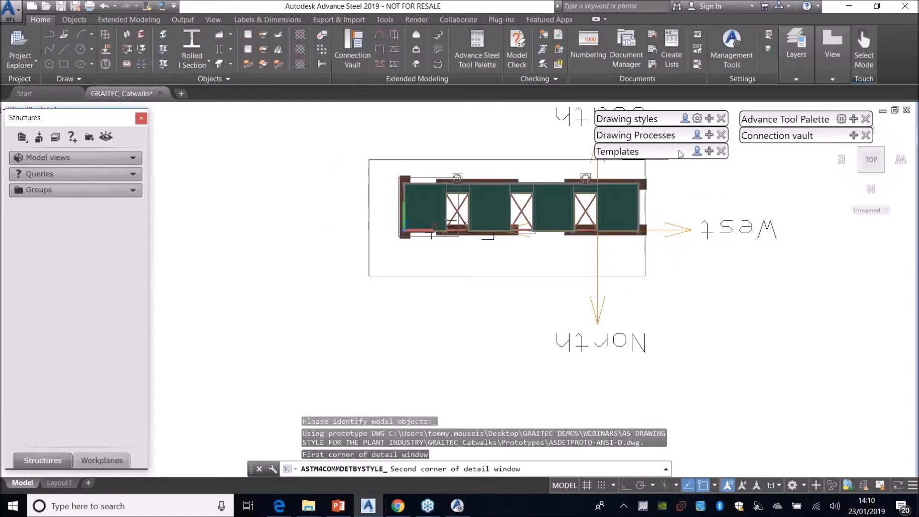
{"action": "left_click", "coordinate": [670, 166]}
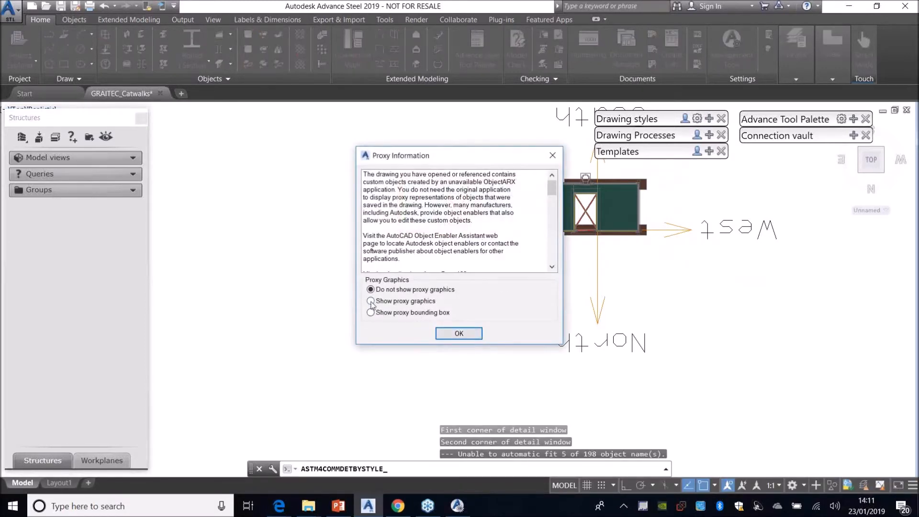
{"action": "left_click", "coordinate": [458, 334]}
Open the up-to-date detail 3.dwg from the project documents in Document Manager.
{"action": "left_click", "coordinate": [187, 19]}
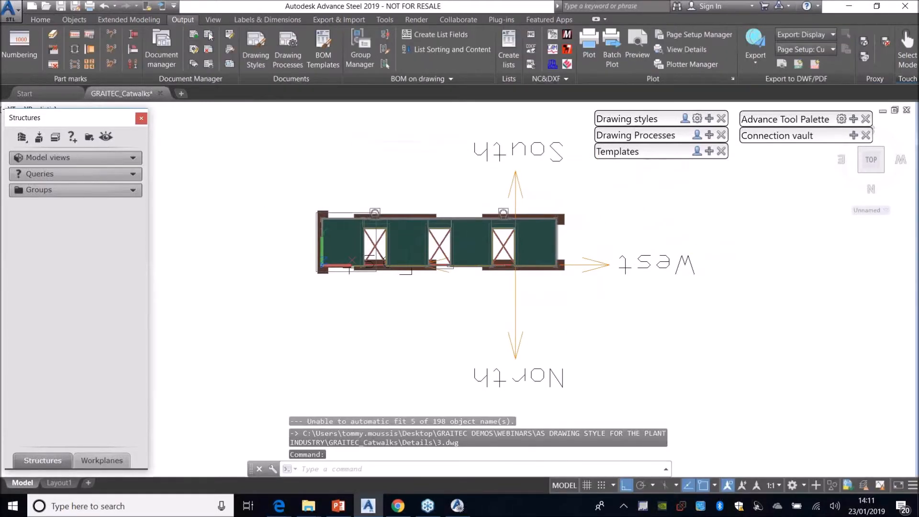
{"action": "left_click", "coordinate": [172, 47]}
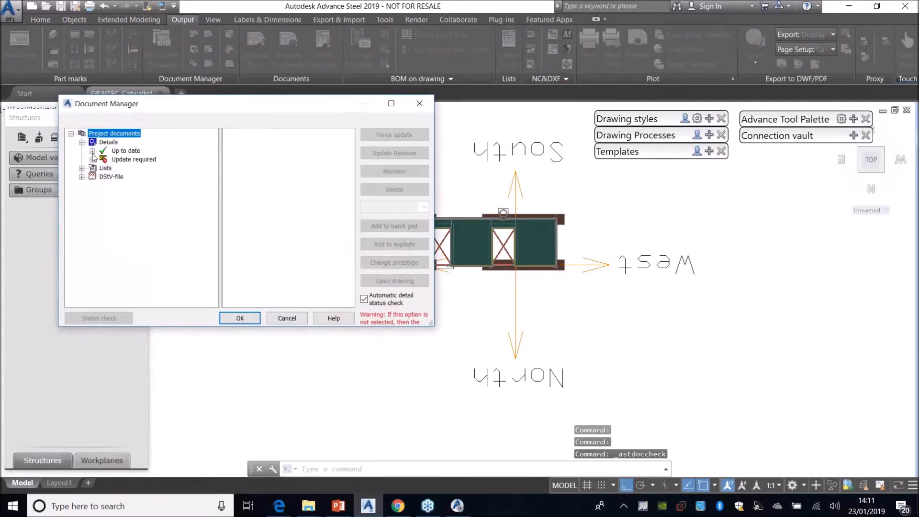
{"action": "left_click", "coordinate": [91, 150]}
{"action": "double_click", "coordinate": [138, 156]}
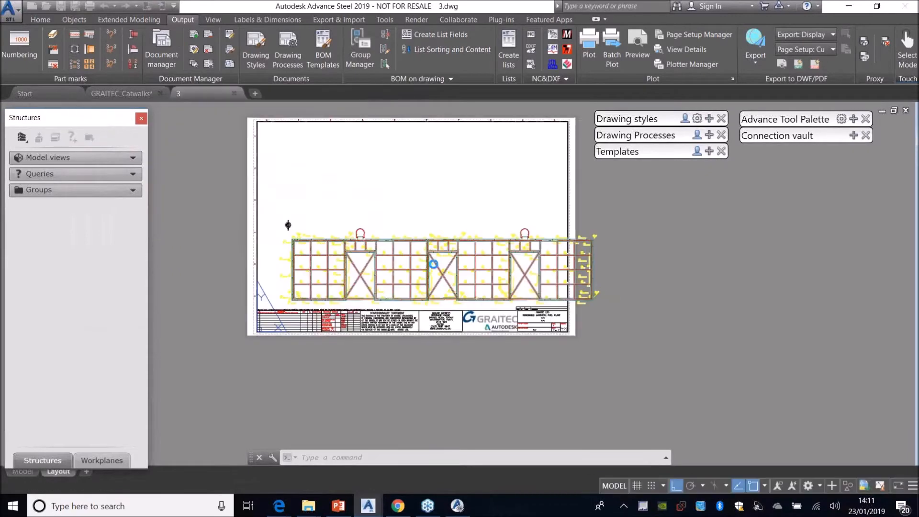
Examine the line colors, labels and sheet fit of the catwalk plan view drawing and close the drawing.
{"action": "scroll", "coordinate": [632, 260], "scroll_direction": "up", "scroll_amount": 6}
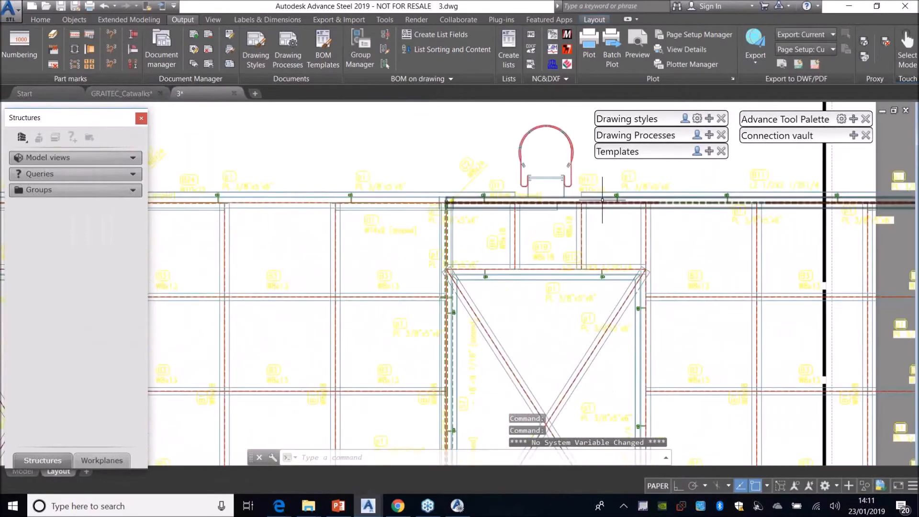
{"action": "scroll", "coordinate": [455, 178], "scroll_direction": "down", "scroll_amount": 3}
{"action": "middle_click_drag", "start_coordinate": [359, 249], "coordinate": [522, 222]}
{"action": "scroll", "coordinate": [580, 318], "scroll_direction": "down", "scroll_amount": 4}
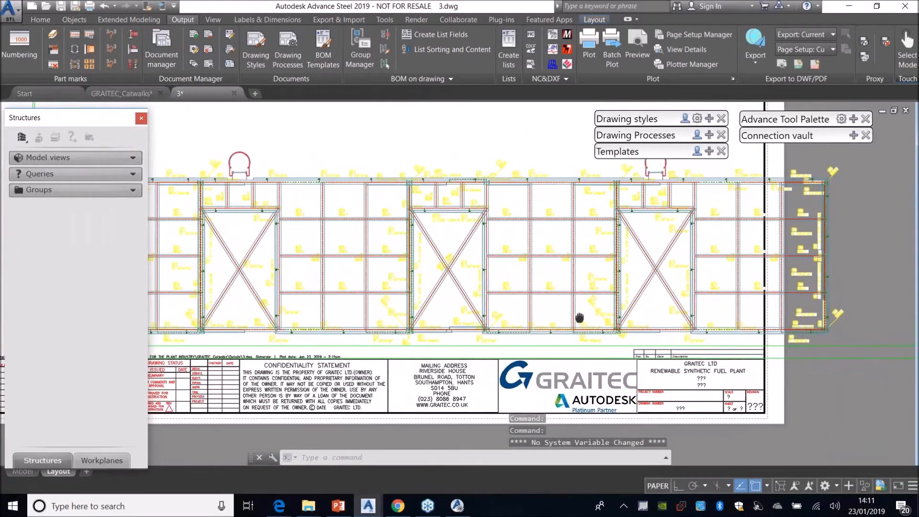
{"action": "scroll", "coordinate": [191, 199], "scroll_direction": "up", "scroll_amount": 8}
{"action": "scroll", "coordinate": [340, 222], "scroll_direction": "down", "scroll_amount": 8}
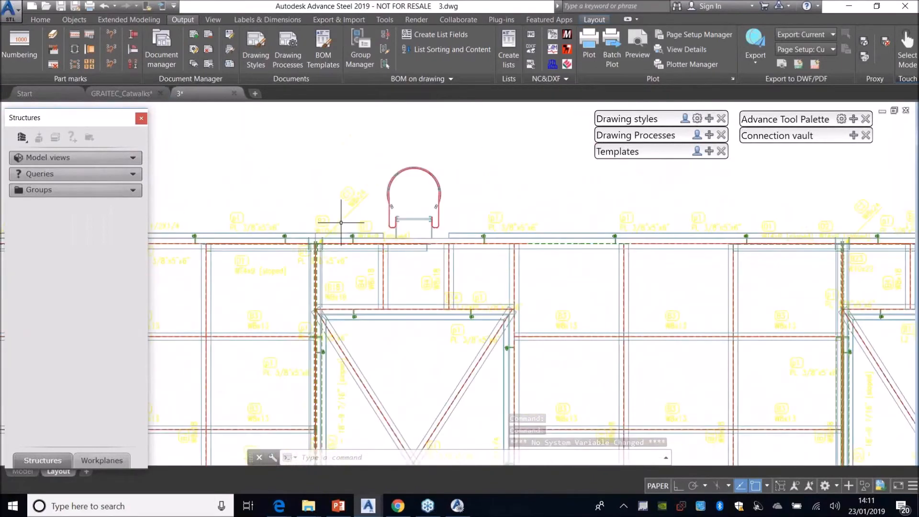
{"action": "middle_click_drag", "start_coordinate": [485, 275], "coordinate": [474, 275]}
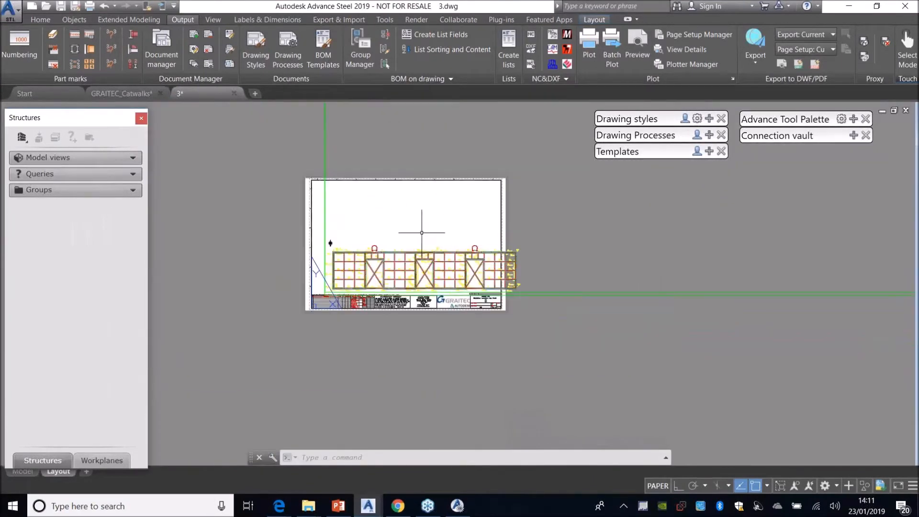
{"action": "scroll", "coordinate": [424, 215], "scroll_direction": "up", "scroll_amount": 5}
{"action": "middle_click_drag", "start_coordinate": [429, 201], "coordinate": [424, 307]}
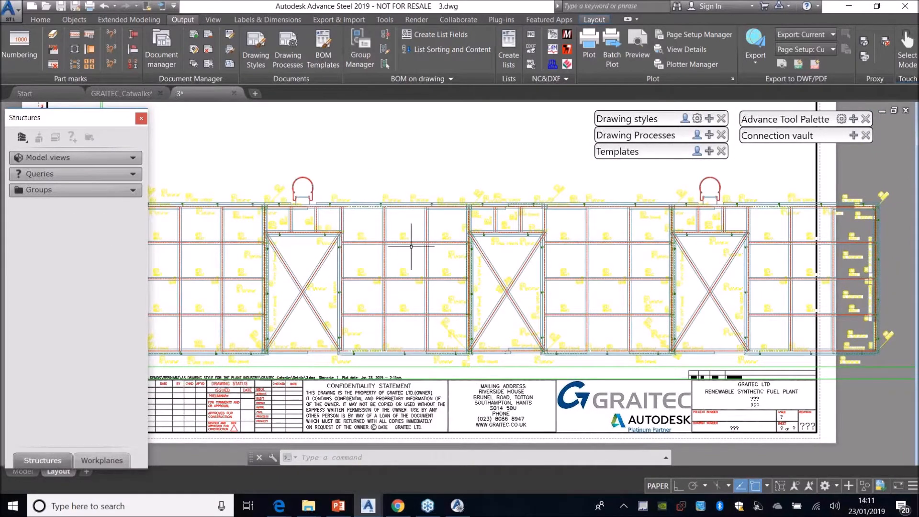
{"action": "scroll", "coordinate": [395, 242], "scroll_direction": "down", "scroll_amount": 2}
{"action": "middle_click_drag", "start_coordinate": [383, 165], "coordinate": [417, 224]}
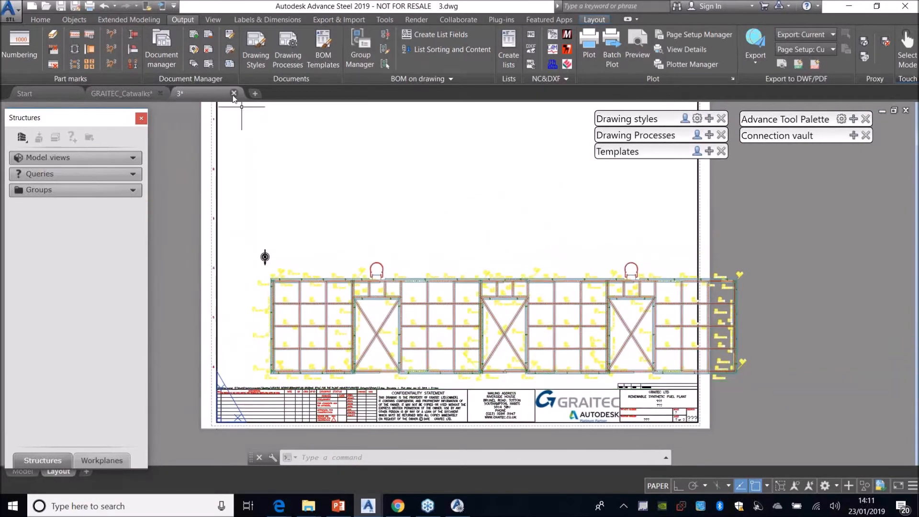
{"action": "left_click", "coordinate": [233, 93]}
{"action": "left_click", "coordinate": [488, 284]}
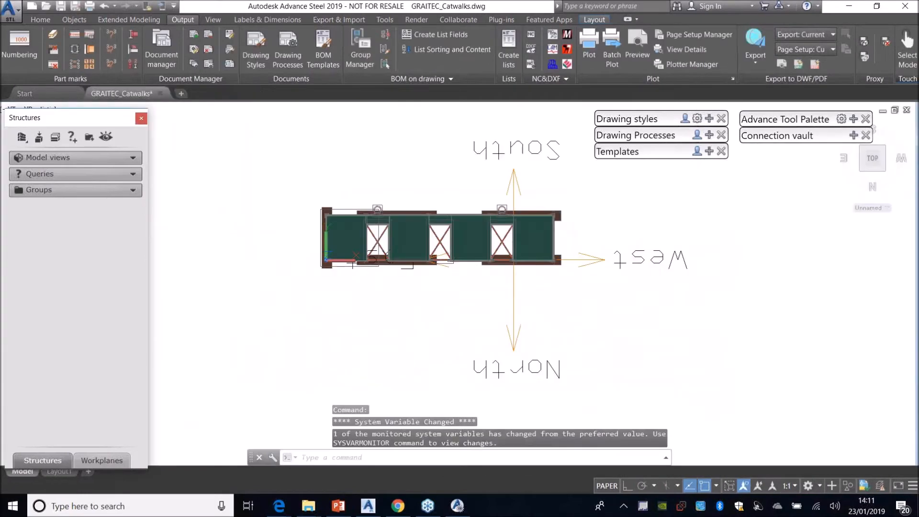
Delete 3.dwg and all the update-required details from the project documents, including their drawing files.
{"action": "left_click", "coordinate": [153, 51]}
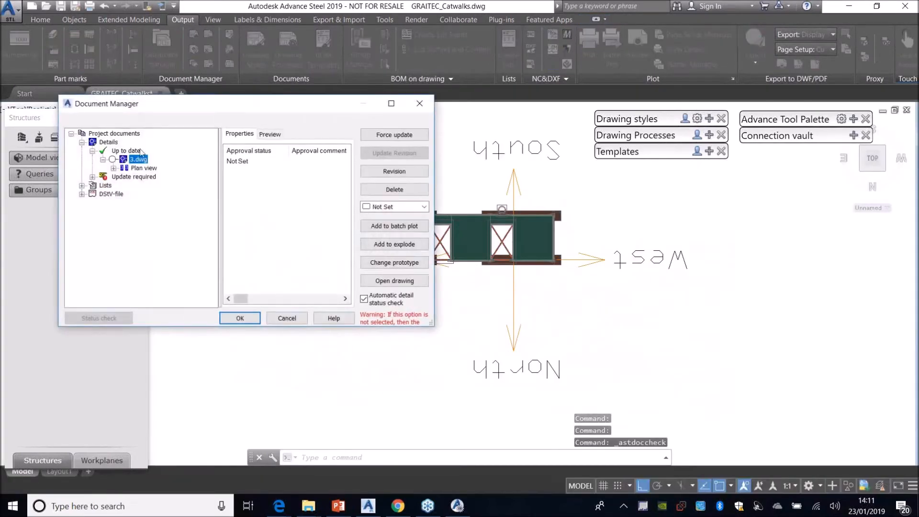
{"action": "right_click", "coordinate": [137, 159]}
{"action": "left_click", "coordinate": [152, 172]}
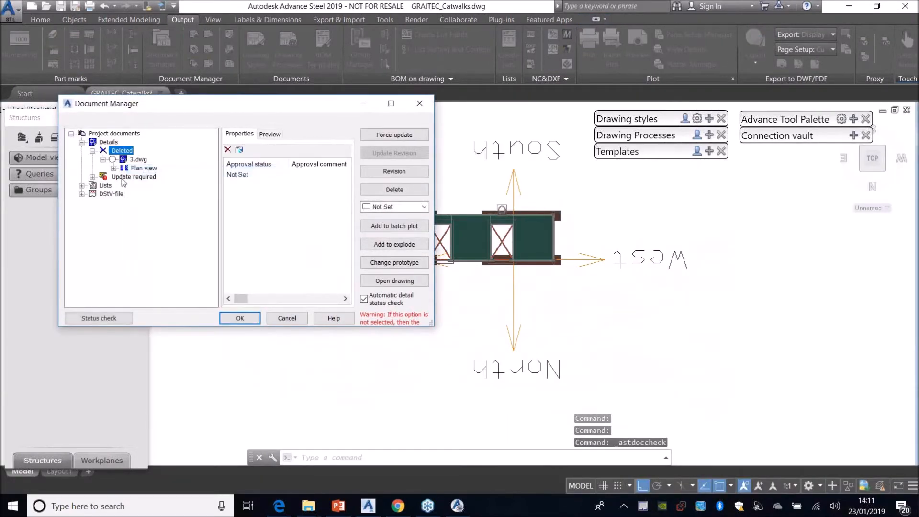
{"action": "right_click", "coordinate": [129, 177]}
{"action": "left_click", "coordinate": [156, 197]}
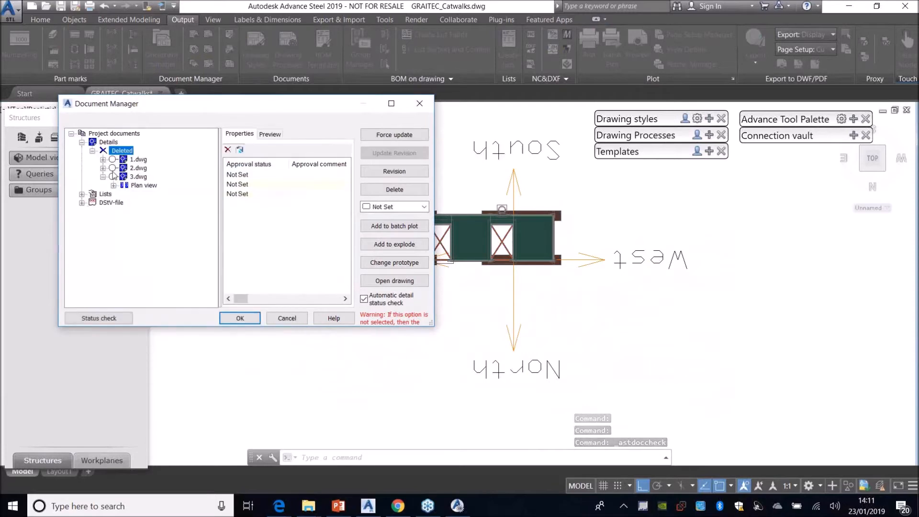
{"action": "left_click", "coordinate": [245, 321]}
{"action": "left_click", "coordinate": [505, 287]}
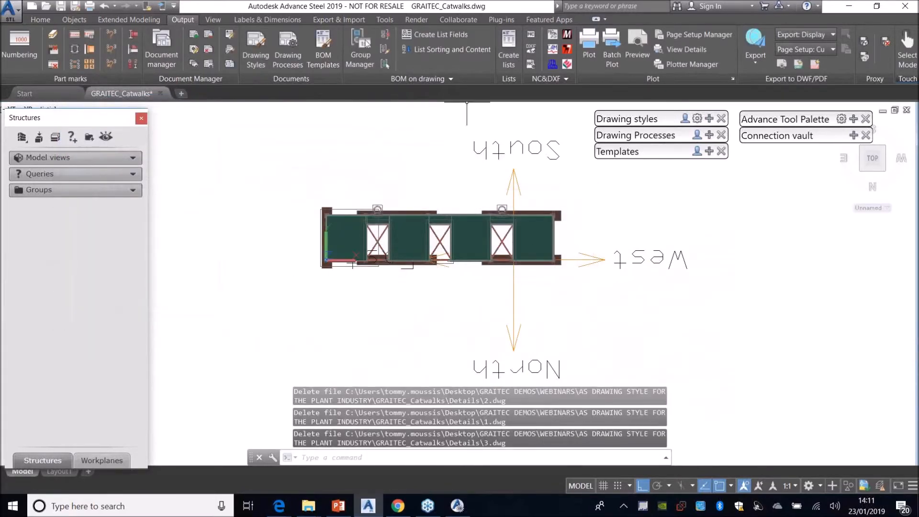
Turn on Use color ByLayer for overview drawings in the color defaults, load the settings in Advance and return to the model.
{"action": "left_click", "coordinate": [386, 20]}
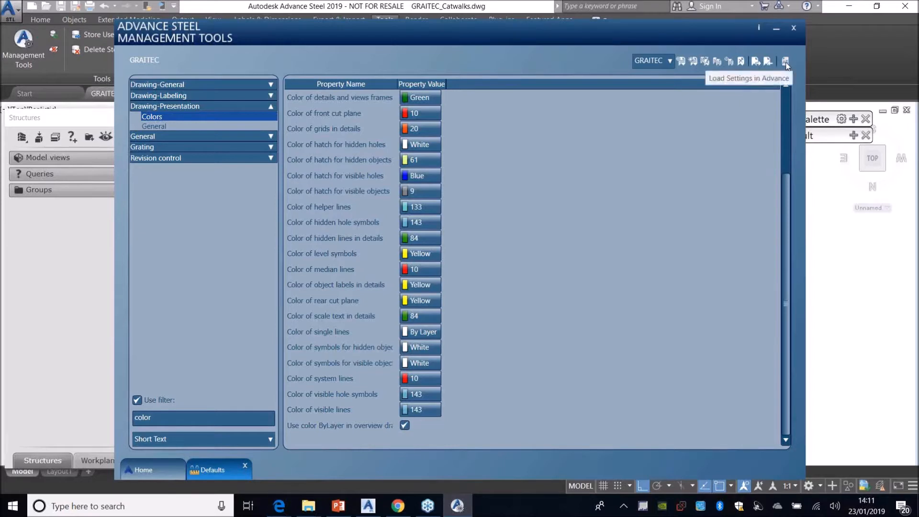
{"action": "left_click", "coordinate": [794, 28]}
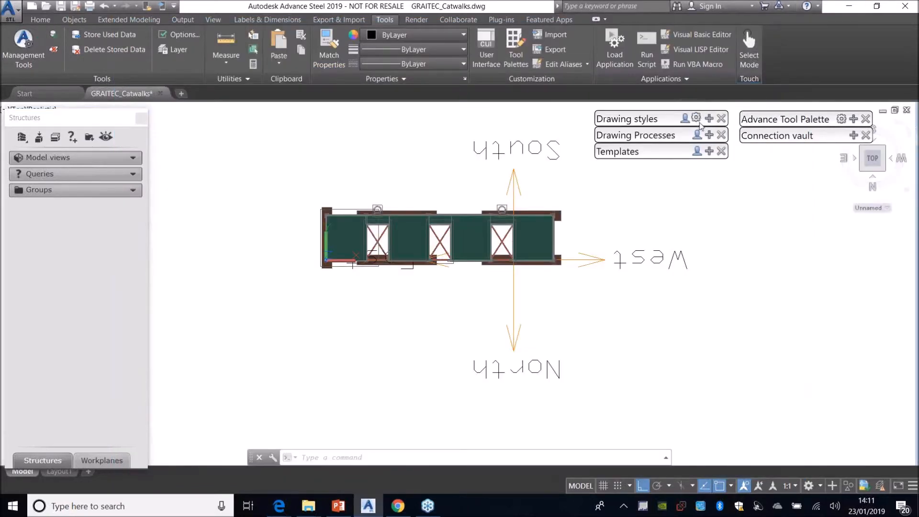
Start the 3 - Plan View - Full drawing style again and select the entire catwalk model.
{"action": "left_click", "coordinate": [708, 118]}
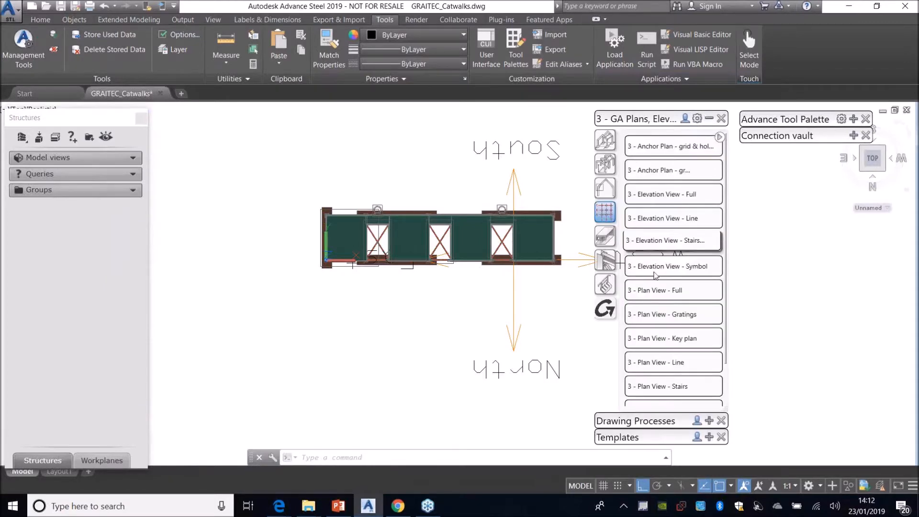
{"action": "left_click", "coordinate": [678, 292]}
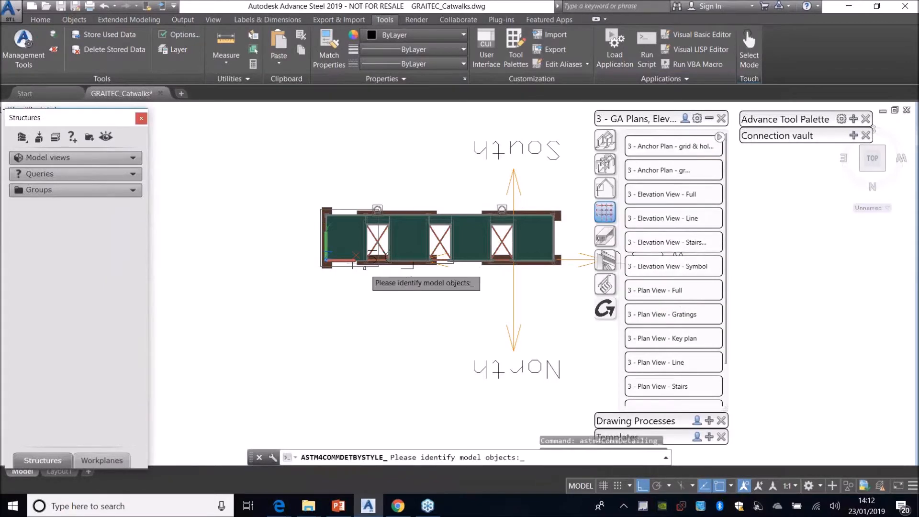
{"action": "left_click", "coordinate": [276, 287]}
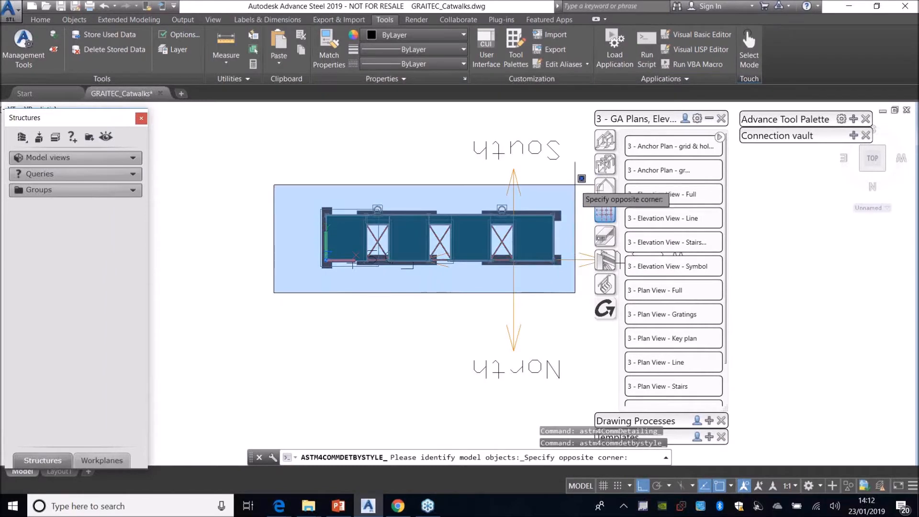
{"action": "left_click", "coordinate": [606, 188]}
{"action": "key", "text": "Return"}
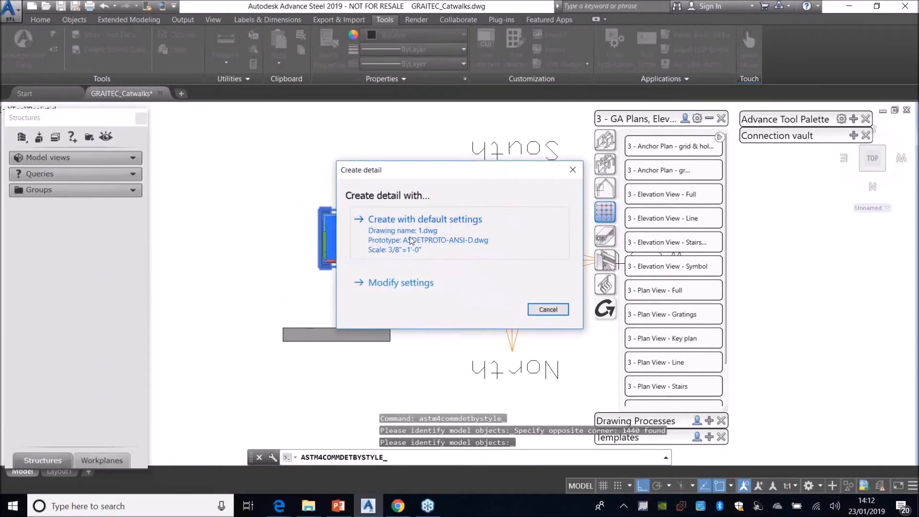
Create the full plan view detail with the default settings, using a detail window that encloses the whole catwalk.
{"action": "left_click", "coordinate": [411, 240]}
{"action": "left_click", "coordinate": [292, 302]}
{"action": "middle_click_drag", "start_coordinate": [531, 206], "coordinate": [371, 228]}
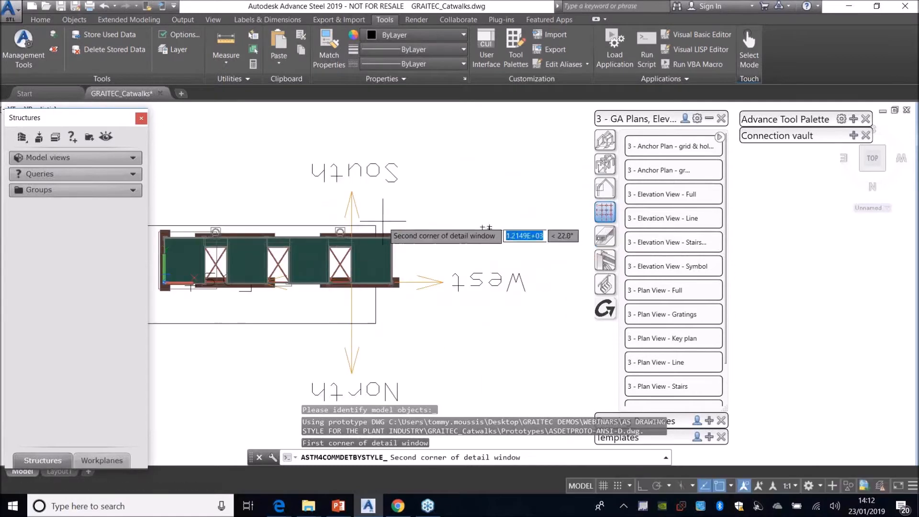
{"action": "left_click", "coordinate": [527, 206]}
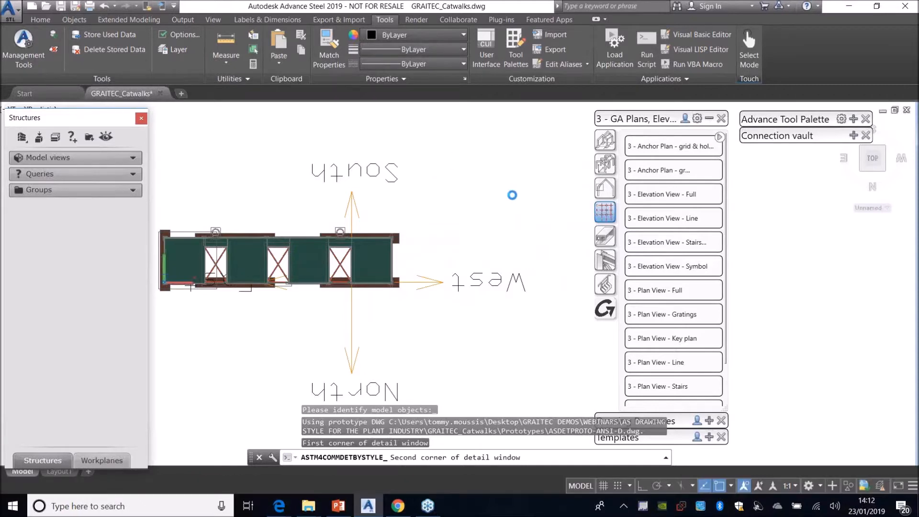
{"action": "left_click", "coordinate": [452, 334]}
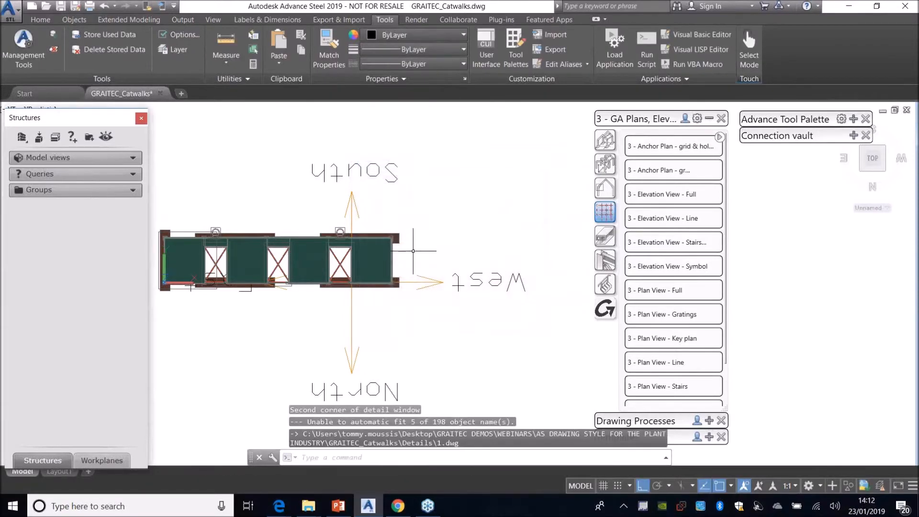
Open the up-to-date detail 1.dwg from the project documents.
{"action": "left_click", "coordinate": [178, 20]}
{"action": "left_click", "coordinate": [167, 53]}
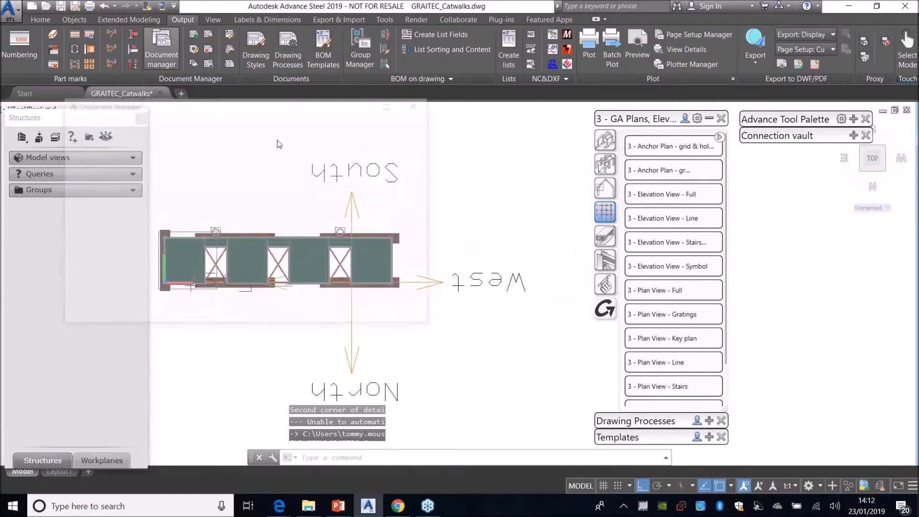
{"action": "left_click", "coordinate": [82, 142]}
{"action": "left_click", "coordinate": [93, 151]}
{"action": "double_click", "coordinate": [148, 158]}
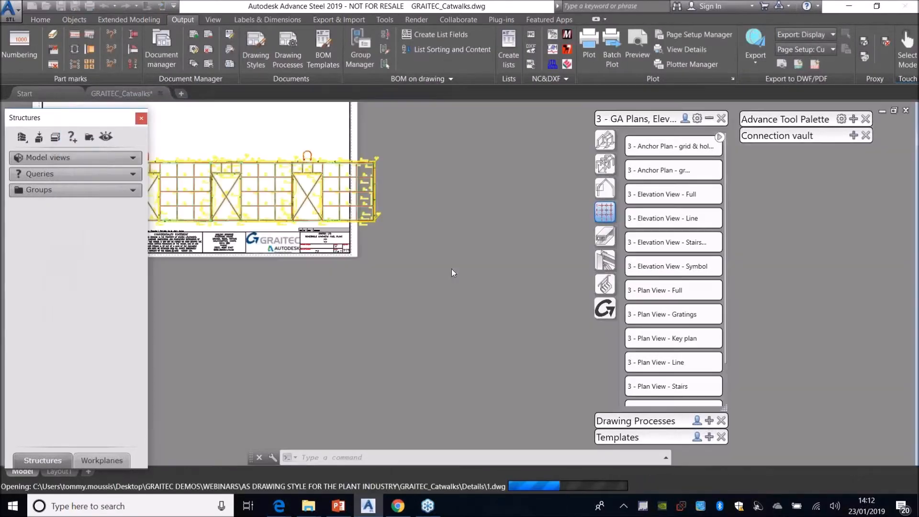
Examine the line colors, layer assignments and sheet fit of the plan view in 1.dwg, then return to the catwalk model.
{"action": "scroll", "coordinate": [256, 227], "scroll_direction": "up", "scroll_amount": 4}
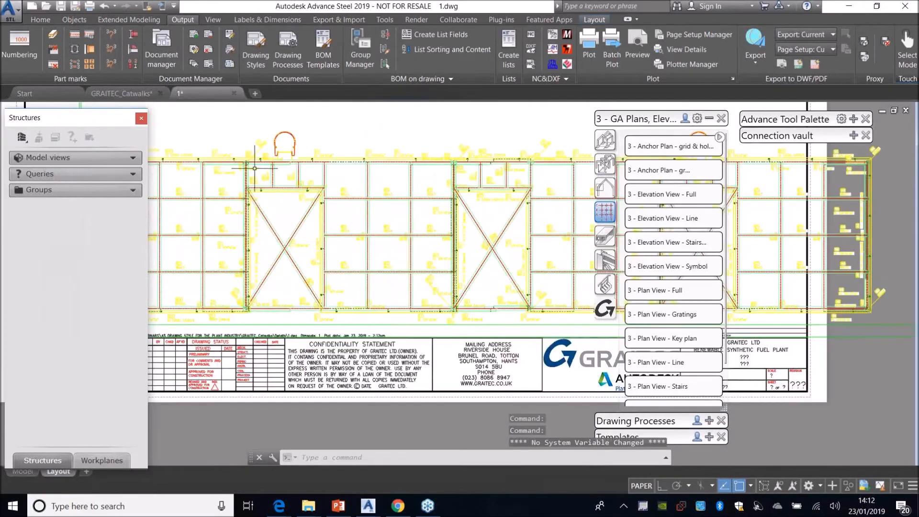
{"action": "scroll", "coordinate": [254, 181], "scroll_direction": "up", "scroll_amount": 3}
{"action": "scroll", "coordinate": [255, 181], "scroll_direction": "up", "scroll_amount": 2}
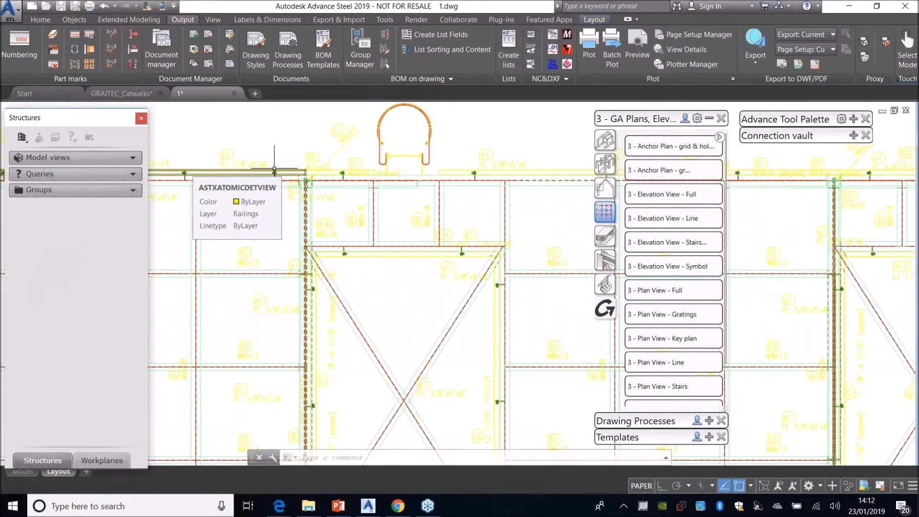
{"action": "scroll", "coordinate": [275, 170], "scroll_direction": "down", "scroll_amount": 4}
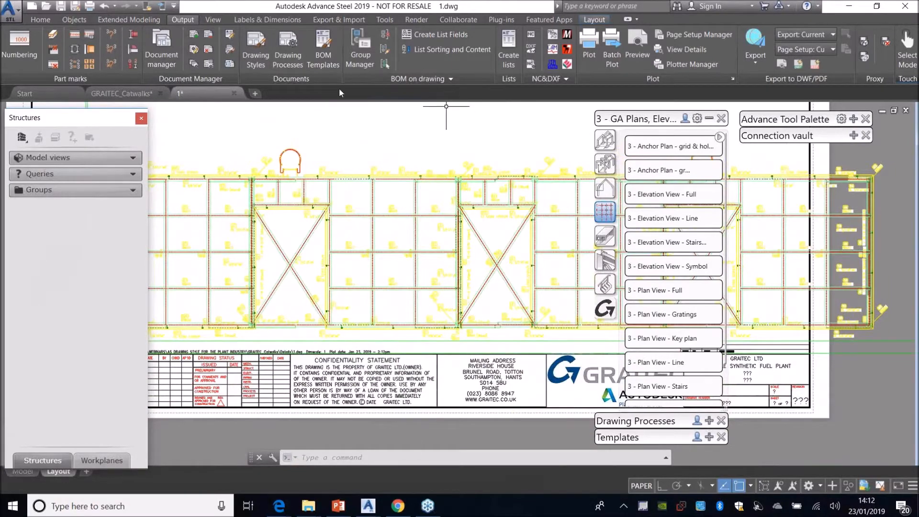
{"action": "scroll", "coordinate": [344, 208], "scroll_direction": "down", "scroll_amount": 3}
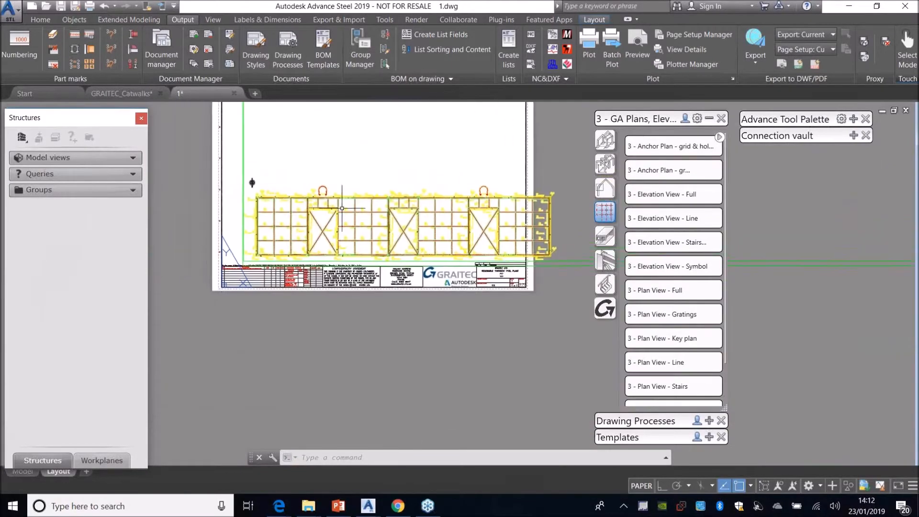
{"action": "left_click", "coordinate": [121, 93]}
{"action": "middle_click_drag", "start_coordinate": [340, 273], "coordinate": [427, 289]}
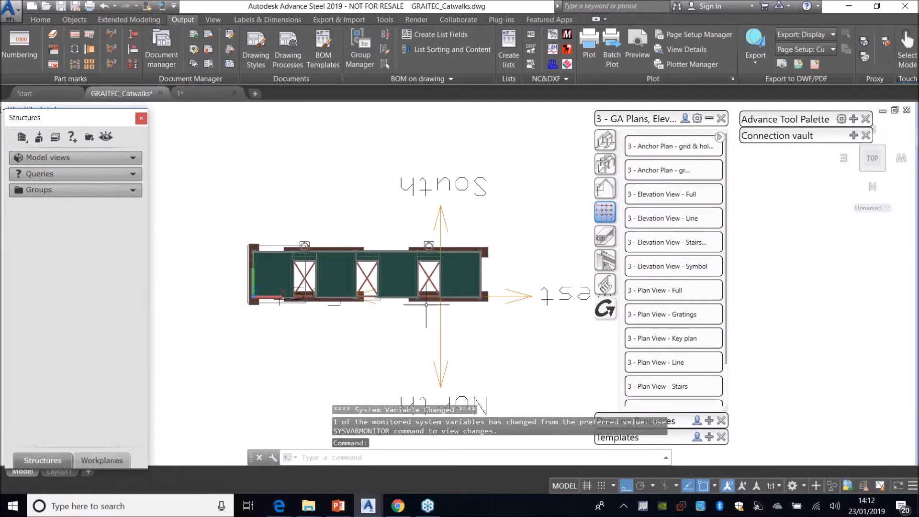
Close 1.dwg and delete it from the project documents, including its drawing file.
{"action": "left_click", "coordinate": [234, 93]}
{"action": "left_click", "coordinate": [485, 281]}
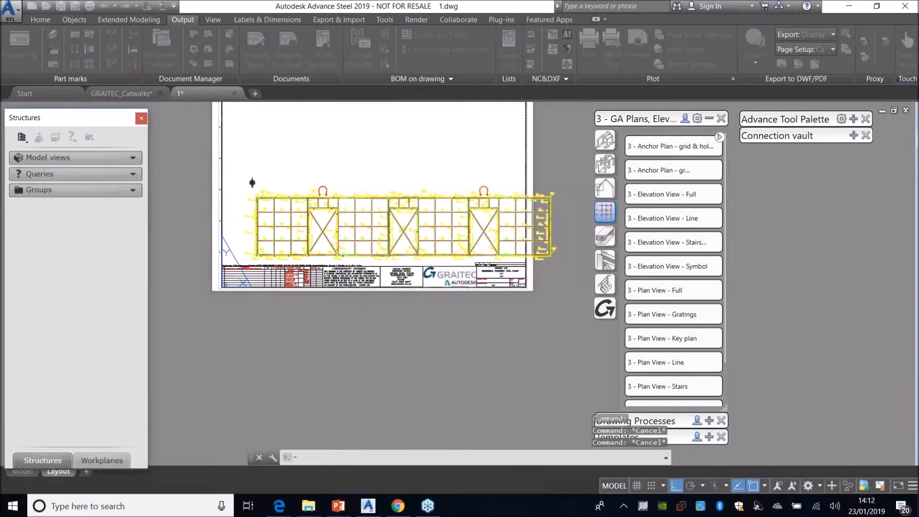
{"action": "left_click", "coordinate": [161, 48]}
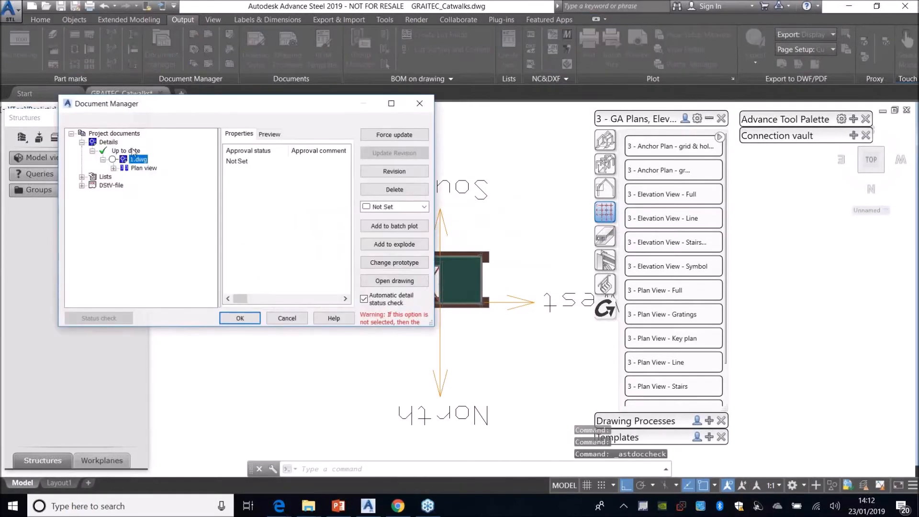
{"action": "right_click", "coordinate": [134, 162]}
{"action": "left_click", "coordinate": [155, 180]}
{"action": "left_click", "coordinate": [245, 318]}
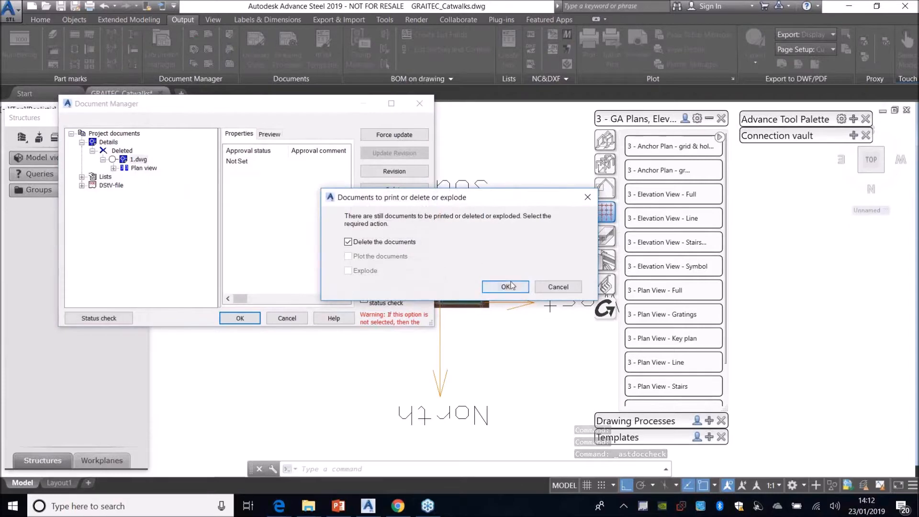
{"action": "left_click", "coordinate": [503, 285]}
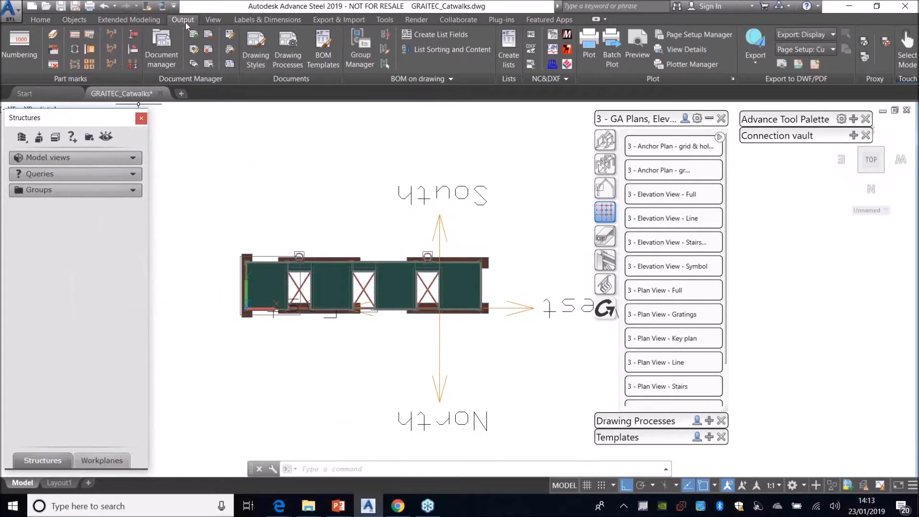
Browse the default prototype drawings and look through the company subfolders, including the contents and path of the GRAITEC folder.
{"action": "left_click", "coordinate": [230, 49]}
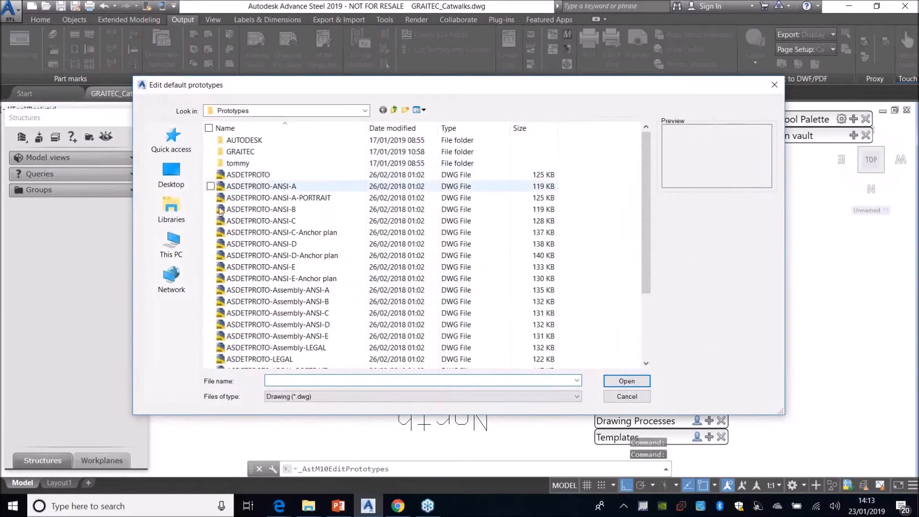
{"action": "left_click", "coordinate": [308, 145]}
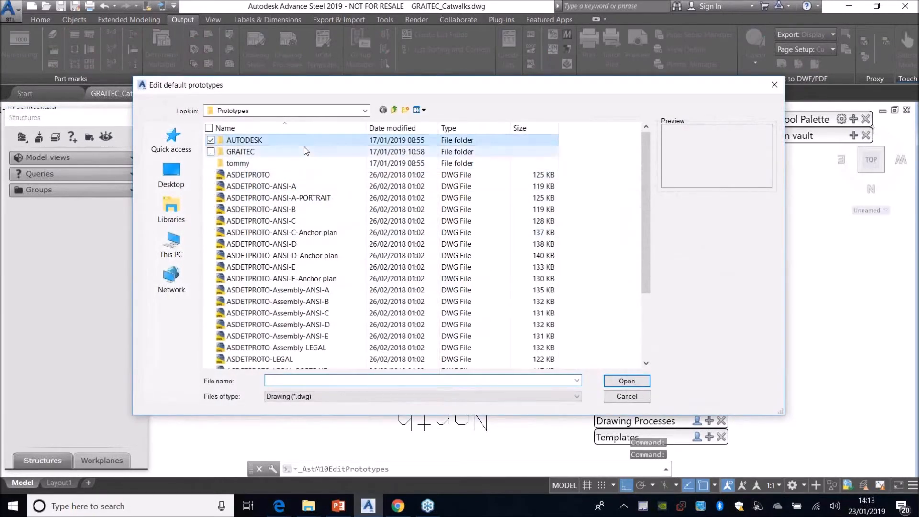
{"action": "left_click", "coordinate": [285, 154]}
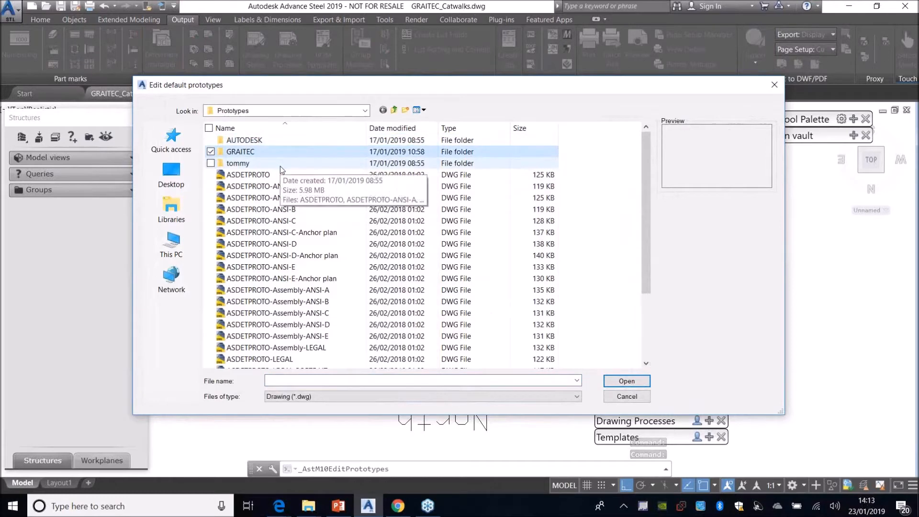
{"action": "left_click", "coordinate": [280, 165]}
{"action": "left_click", "coordinate": [278, 145], "text": "ctrl"}
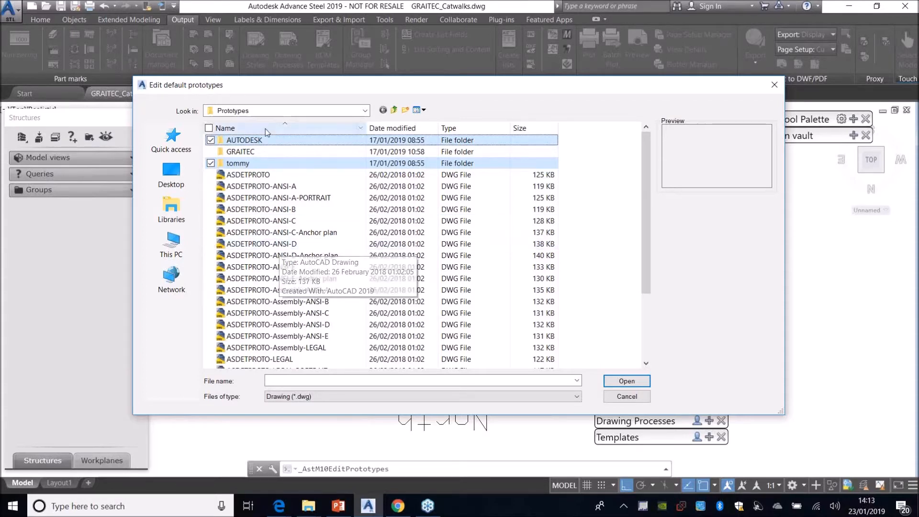
{"action": "double_click", "coordinate": [260, 151]}
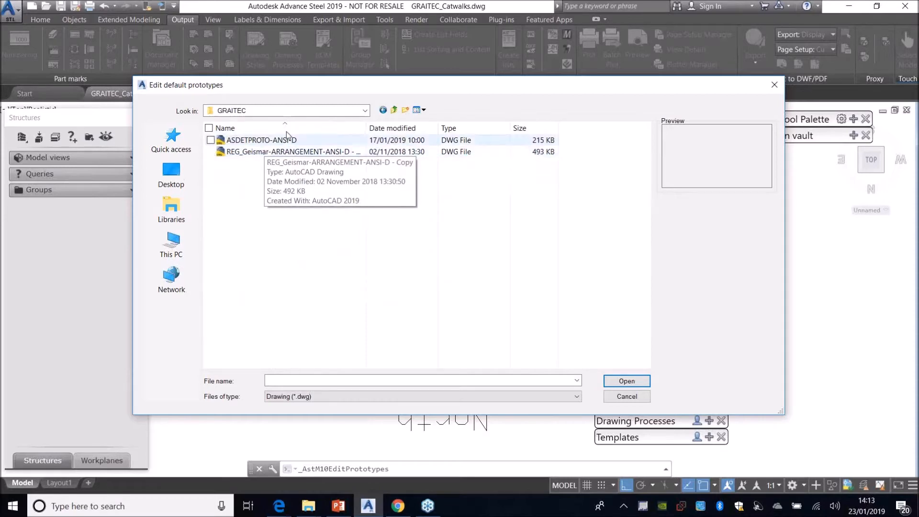
{"action": "left_click", "coordinate": [365, 110]}
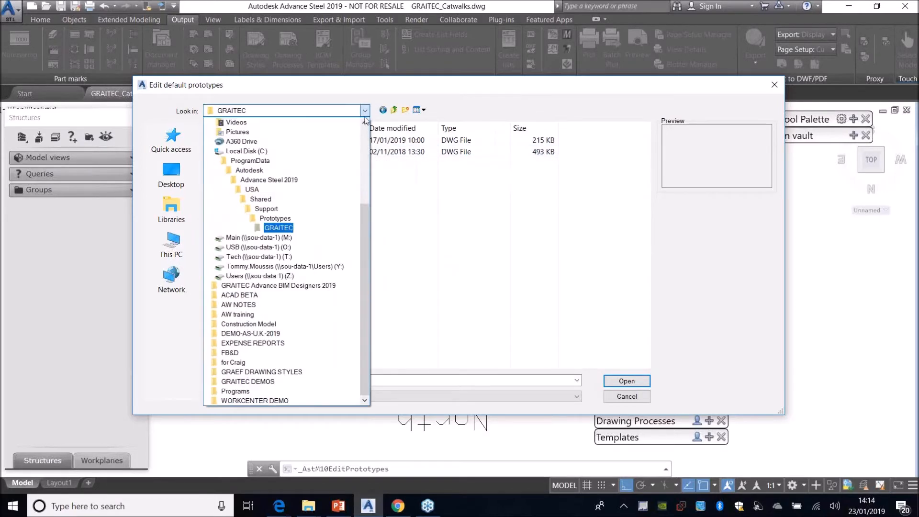
{"action": "left_click", "coordinate": [285, 229]}
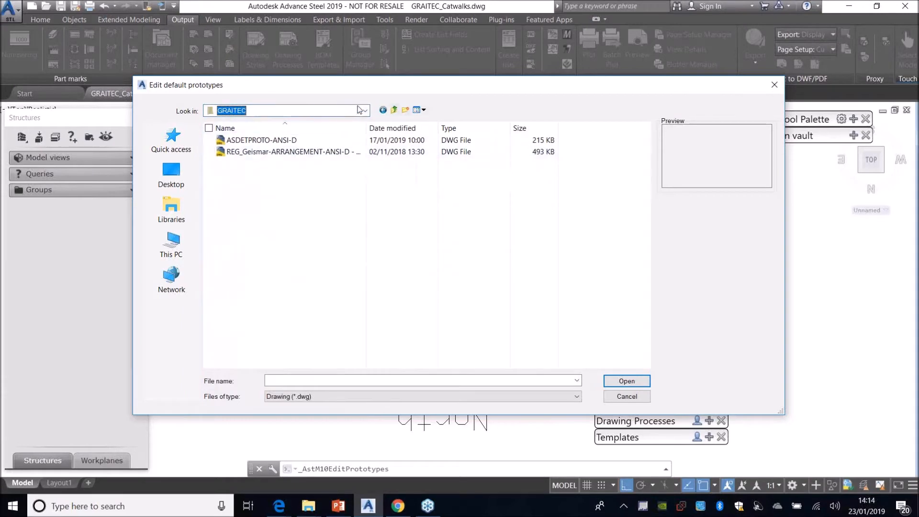
{"action": "left_click", "coordinate": [393, 109]}
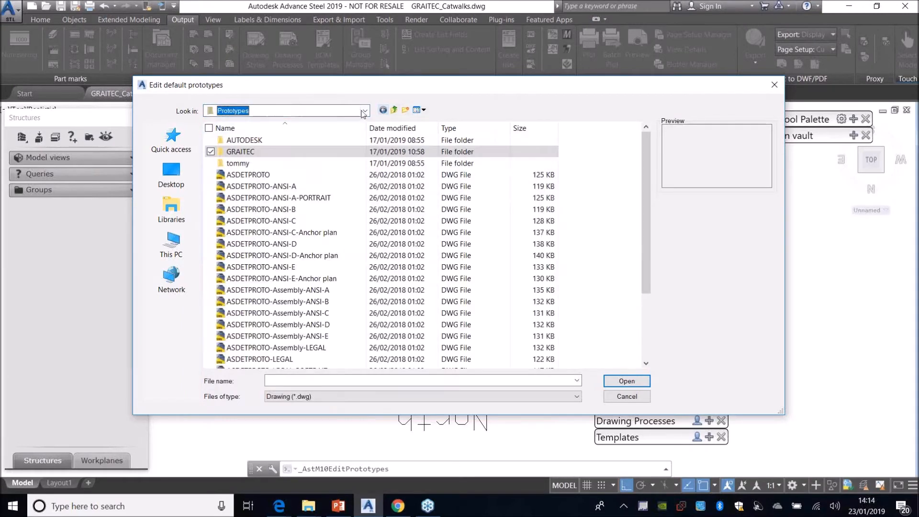
{"action": "left_click", "coordinate": [269, 155]}
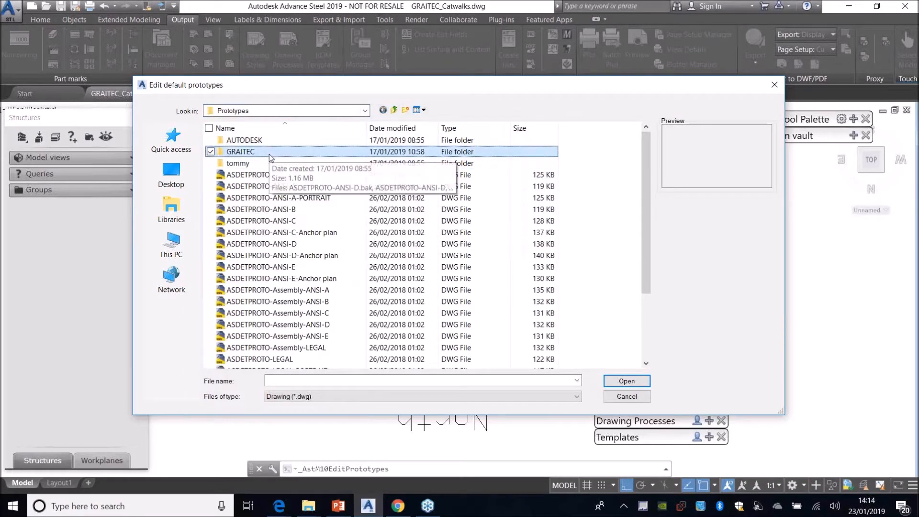
Browse from the desktop through GRAITEC DEMOS, WEBINARS and AS DRAWING STYLE FOR THE PLANT INDUSTRY to the GRAITEC_Catwalks project folder.
{"action": "left_click", "coordinate": [173, 177]}
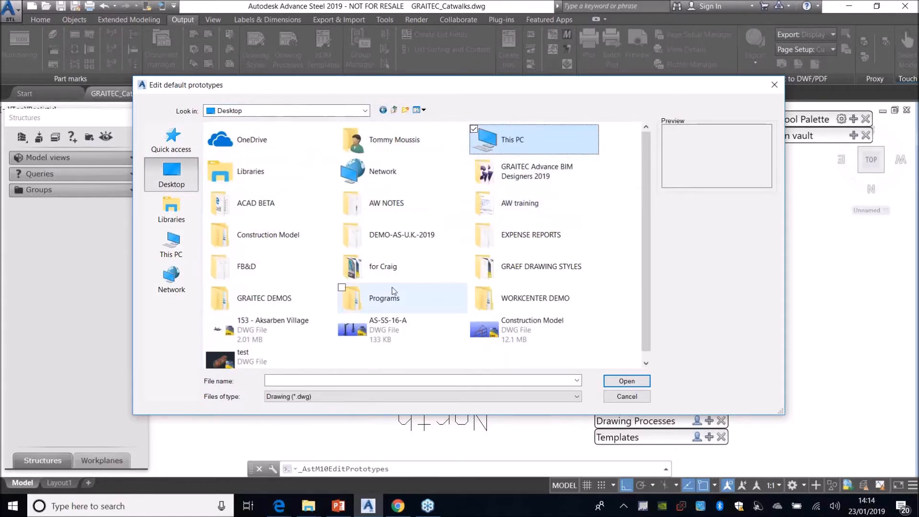
{"action": "double_click", "coordinate": [258, 297]}
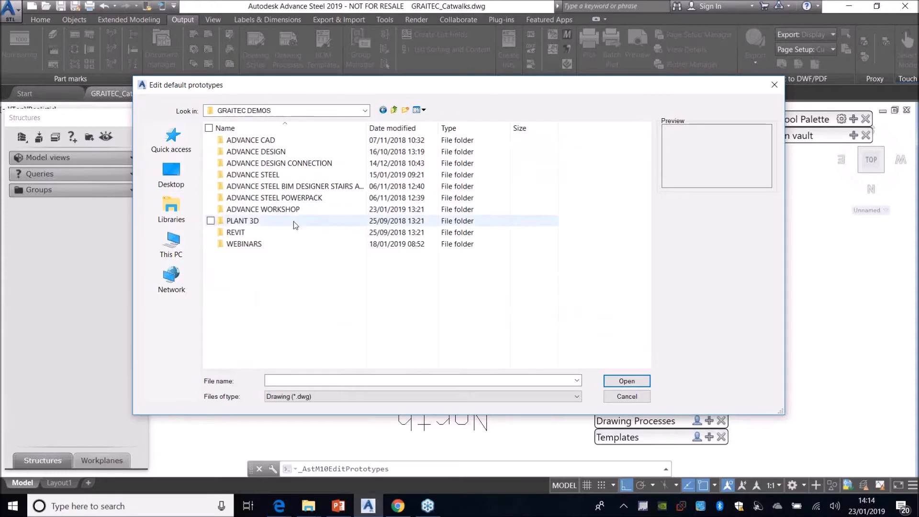
{"action": "double_click", "coordinate": [239, 242]}
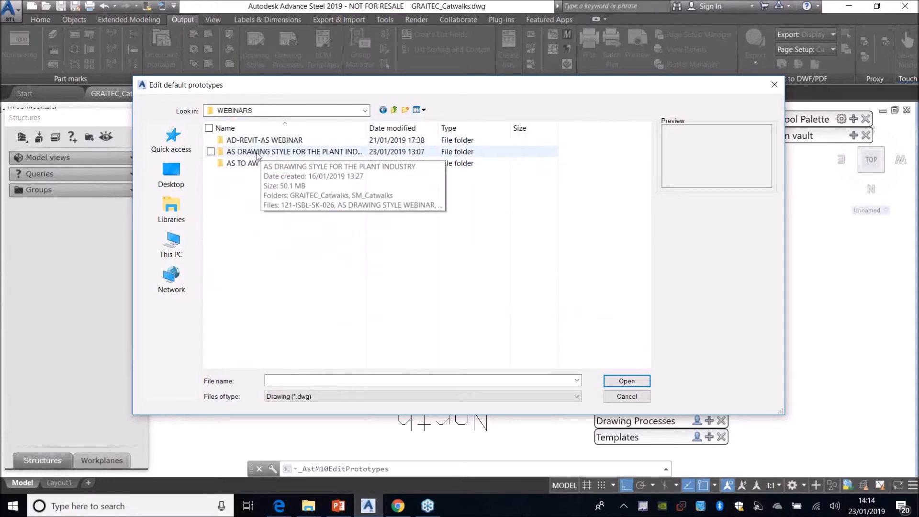
{"action": "double_click", "coordinate": [238, 151]}
{"action": "left_click_drag", "start_coordinate": [279, 82], "coordinate": [284, 168]}
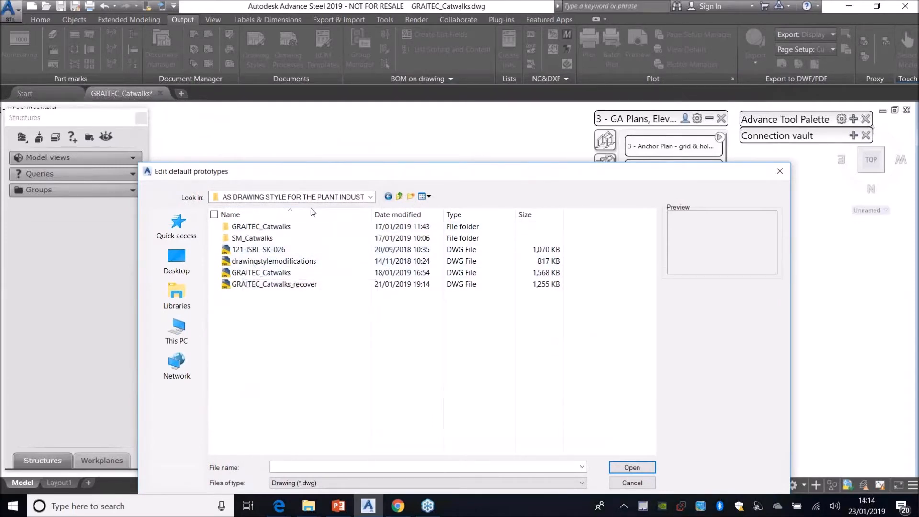
{"action": "double_click", "coordinate": [296, 226]}
{"action": "left_click_drag", "start_coordinate": [396, 178], "coordinate": [386, 97]}
Delete the Prototypes folder from the GRAITEC_Catwalks project folder and close the prototype file browser.
{"action": "left_click", "coordinate": [237, 203]}
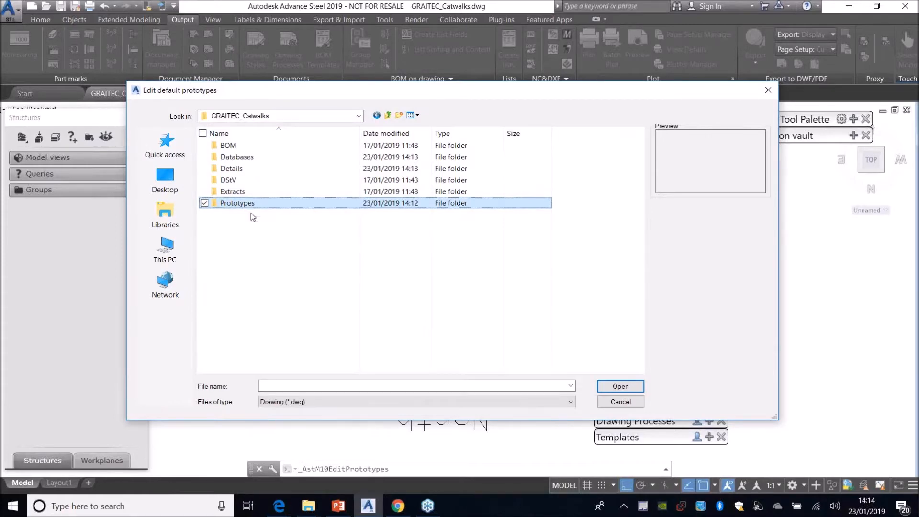
{"action": "key", "text": "Delete"}
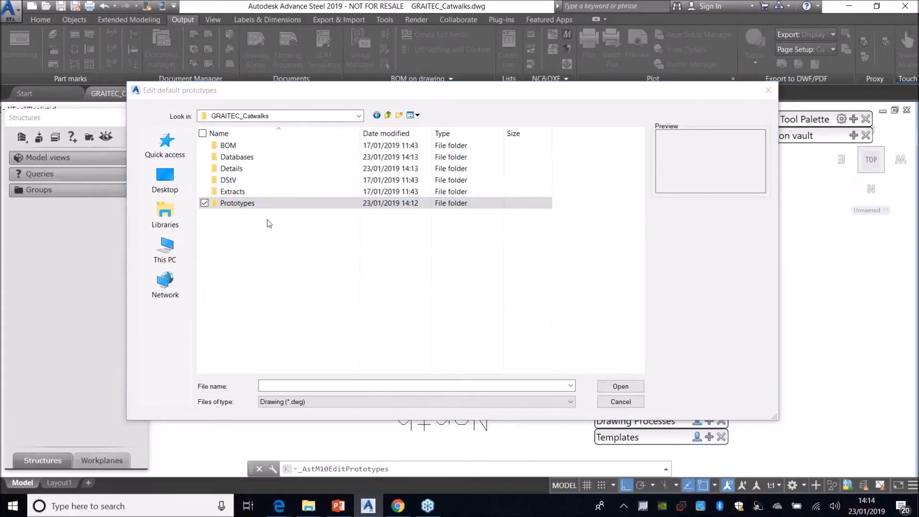
{"action": "left_click", "coordinate": [768, 91]}
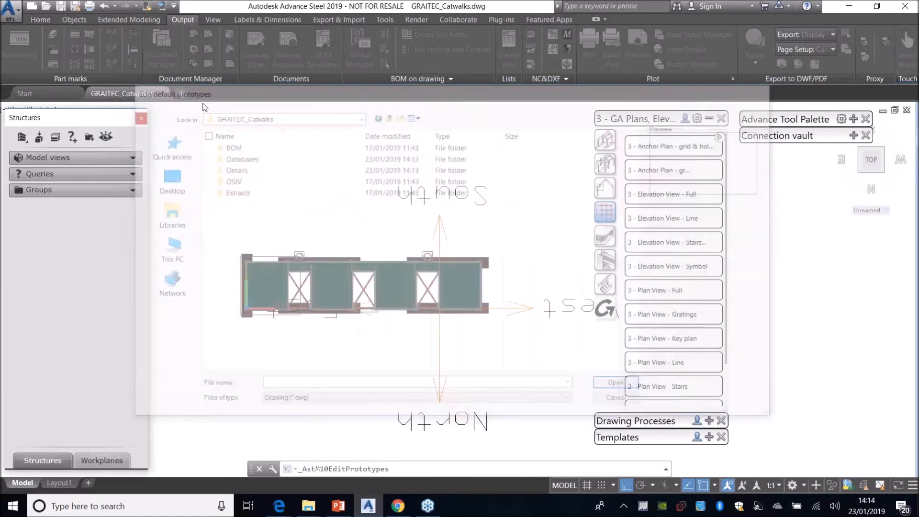
Create a new blank model drawing from a template.
{"action": "left_click", "coordinate": [10, 10]}
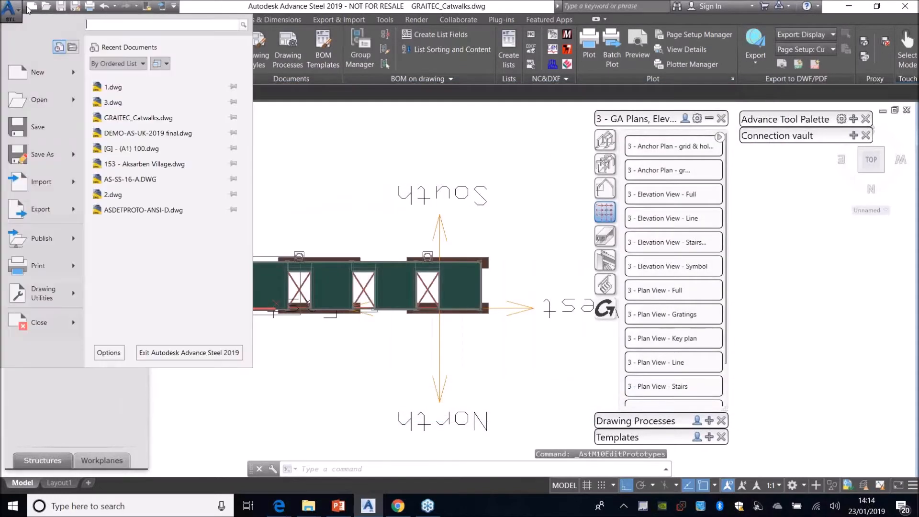
{"action": "left_click", "coordinate": [31, 73]}
{"action": "left_click", "coordinate": [377, 165]}
{"action": "double_click", "coordinate": [377, 165]}
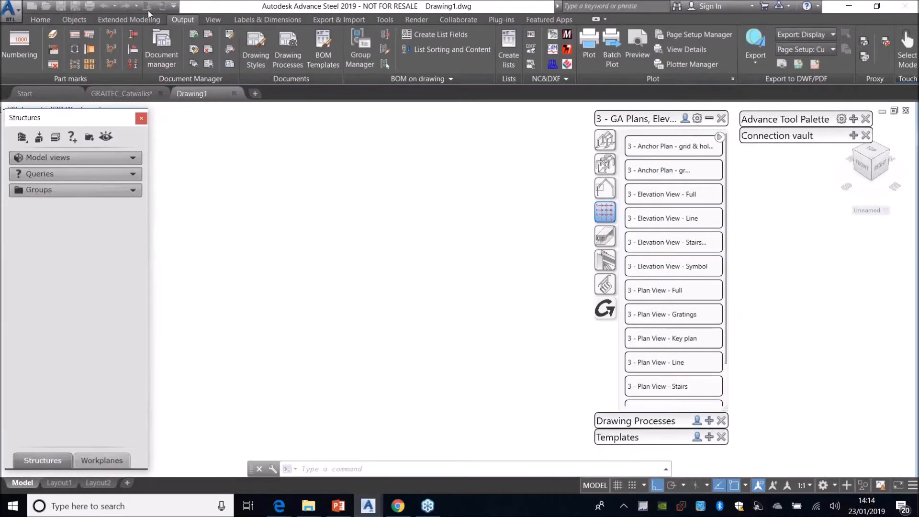
Place a rolled I section beam between two freely chosen points in the new model.
{"action": "left_click", "coordinate": [73, 19]}
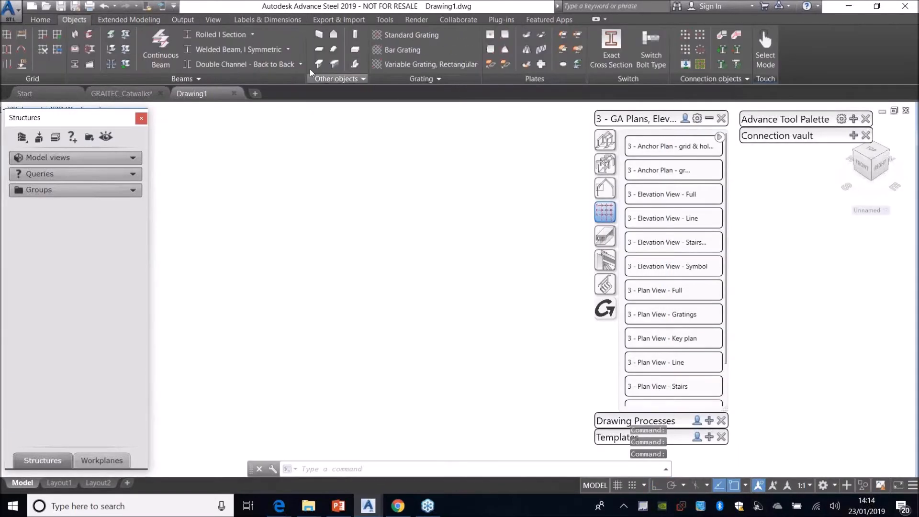
{"action": "left_click", "coordinate": [218, 35]}
{"action": "left_click", "coordinate": [214, 343]}
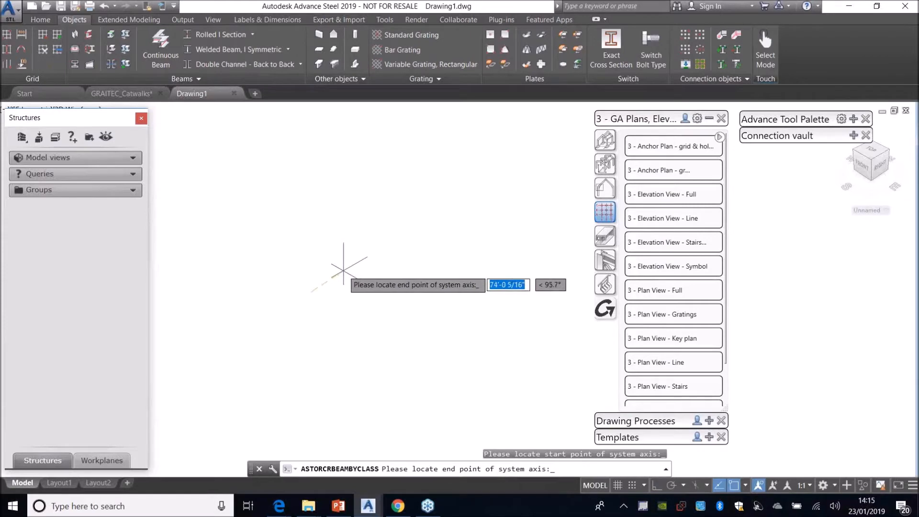
{"action": "left_click", "coordinate": [304, 293]}
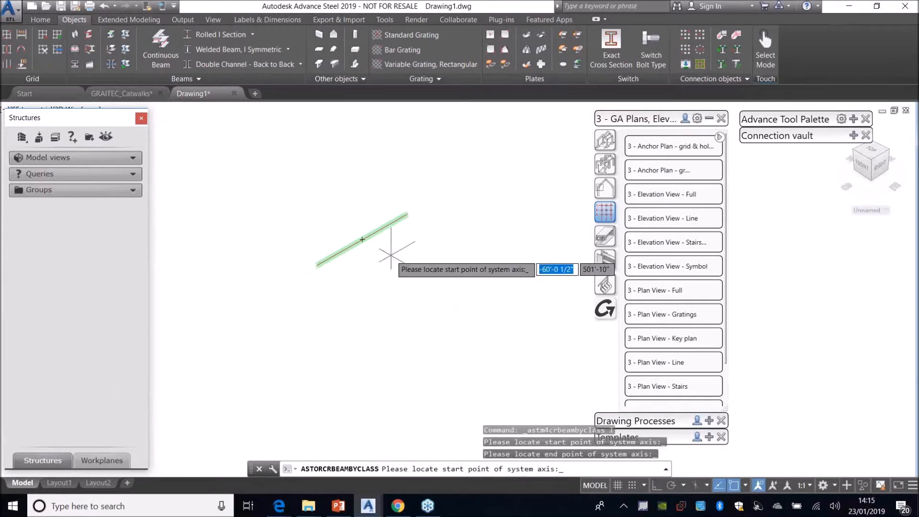
End the beam command and run Numbering on the new model's parts.
{"action": "key", "text": "Escape"}
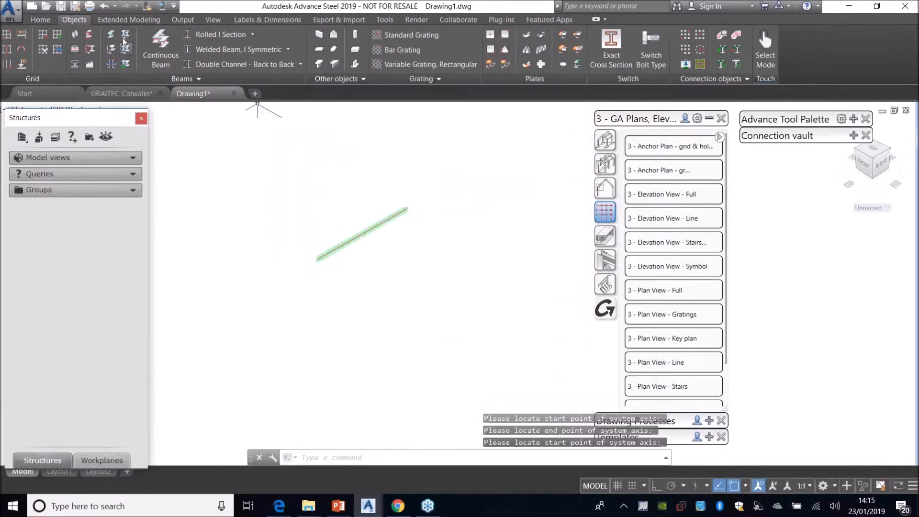
{"action": "left_click", "coordinate": [183, 19]}
{"action": "left_click", "coordinate": [24, 47]}
{"action": "left_click", "coordinate": [346, 295]}
{"action": "left_click", "coordinate": [408, 419]}
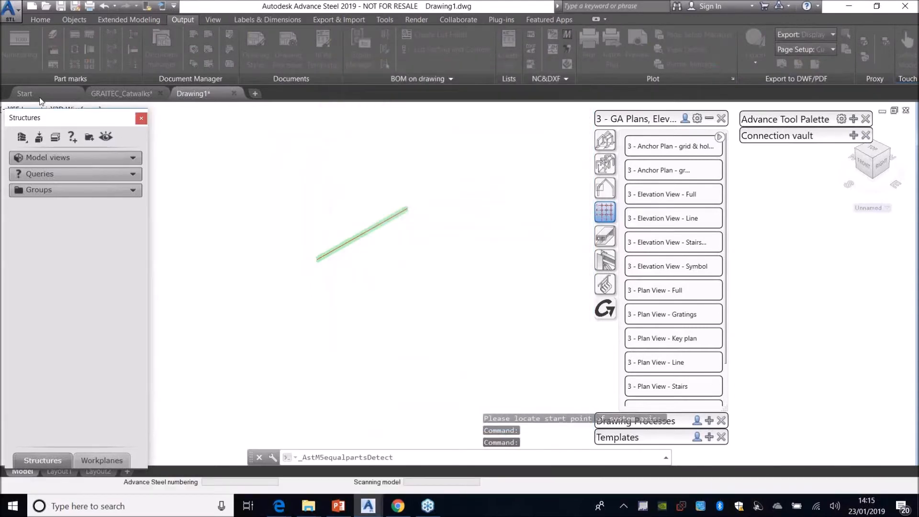
Save the model as test1 in GRAITEC DEMOS, WEBINARS, AS DRAWING STYLE FOR THE PLANT INDUSTRY, and close the numbering results.
{"action": "left_click", "coordinate": [10, 8]}
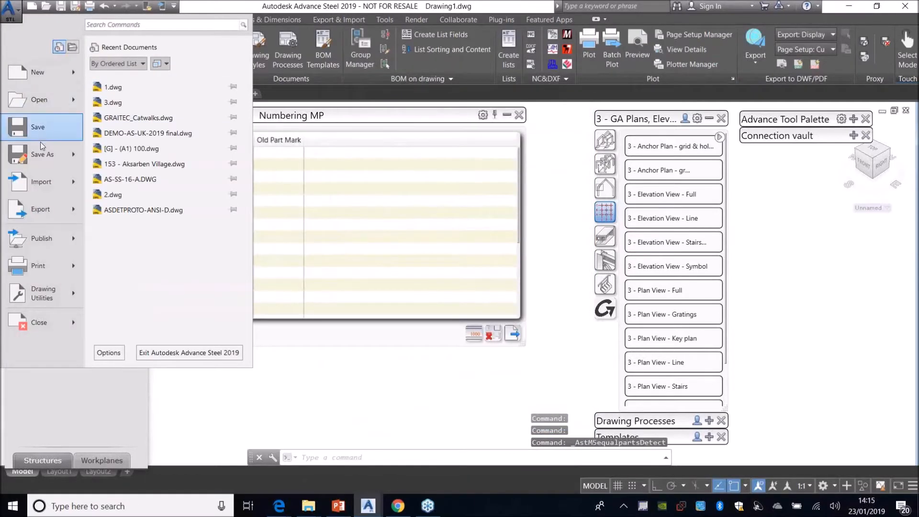
{"action": "left_click", "coordinate": [42, 152]}
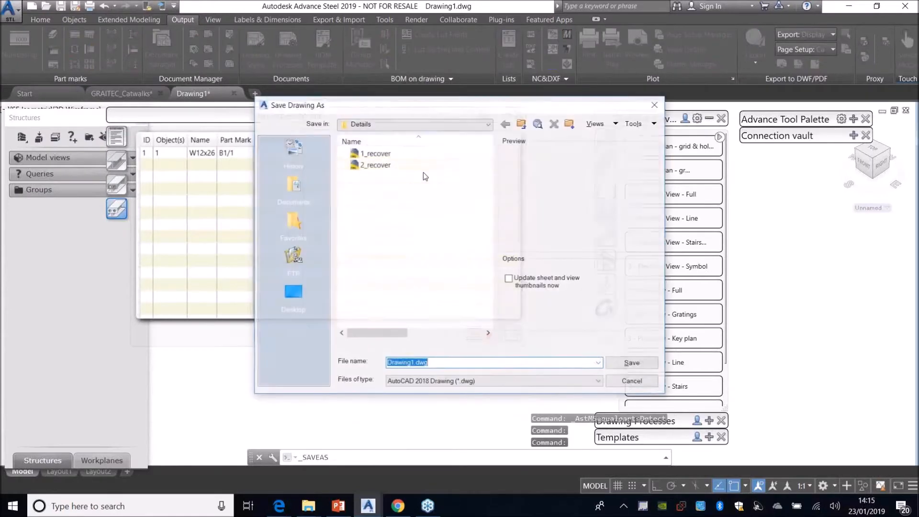
{"action": "left_click", "coordinate": [292, 293]}
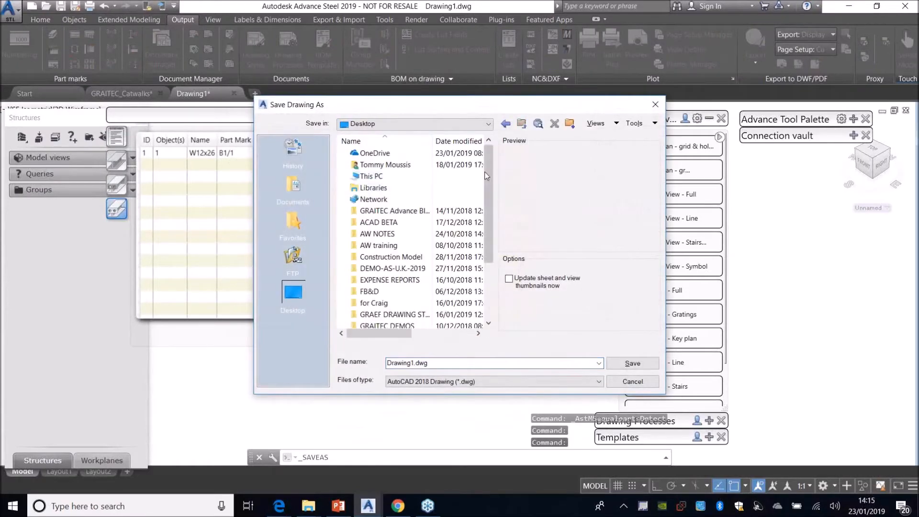
{"action": "scroll", "coordinate": [378, 311], "scroll_direction": "down", "scroll_amount": 2}
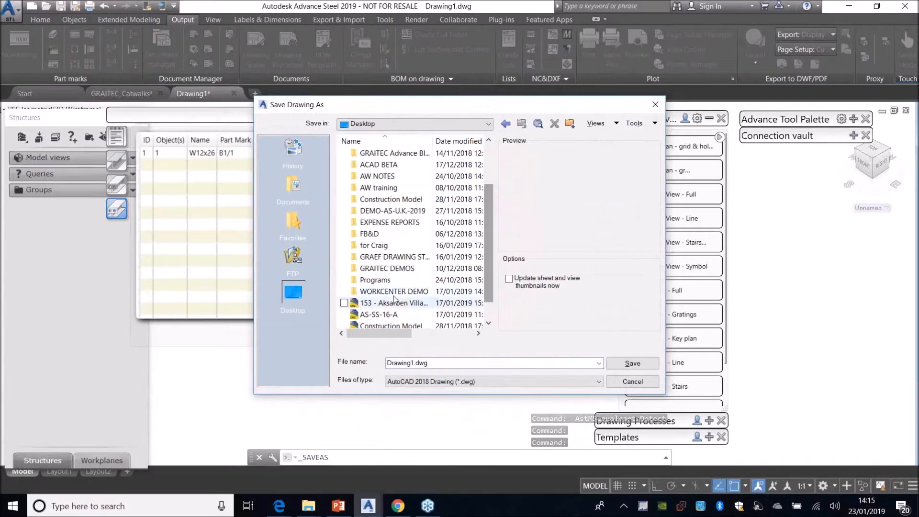
{"action": "double_click", "coordinate": [393, 271]}
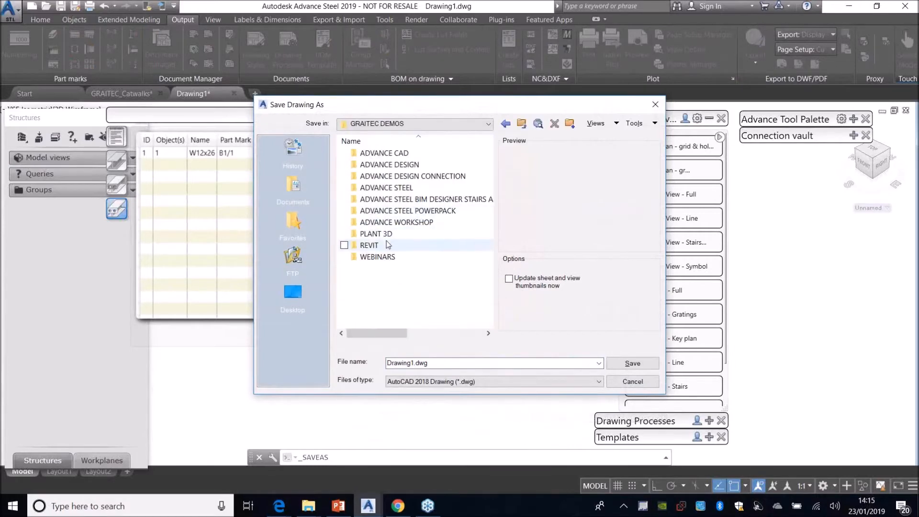
{"action": "double_click", "coordinate": [371, 256]}
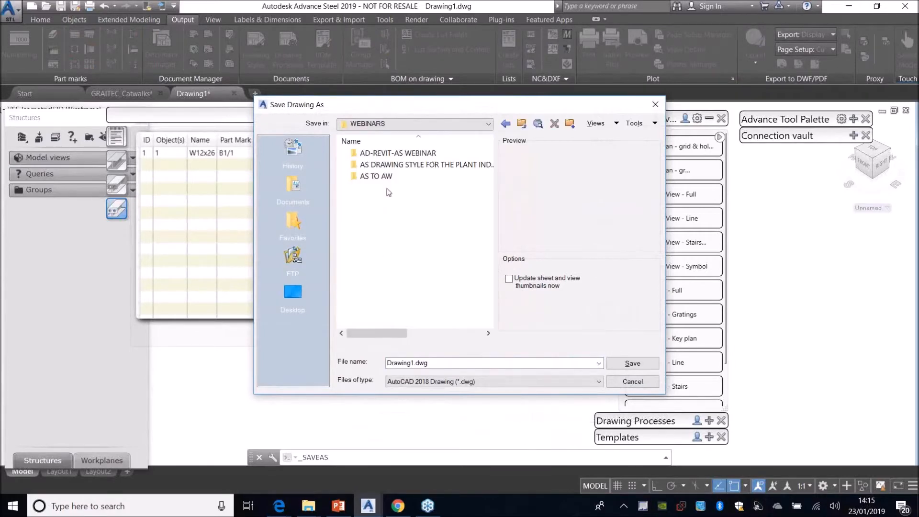
{"action": "double_click", "coordinate": [397, 165]}
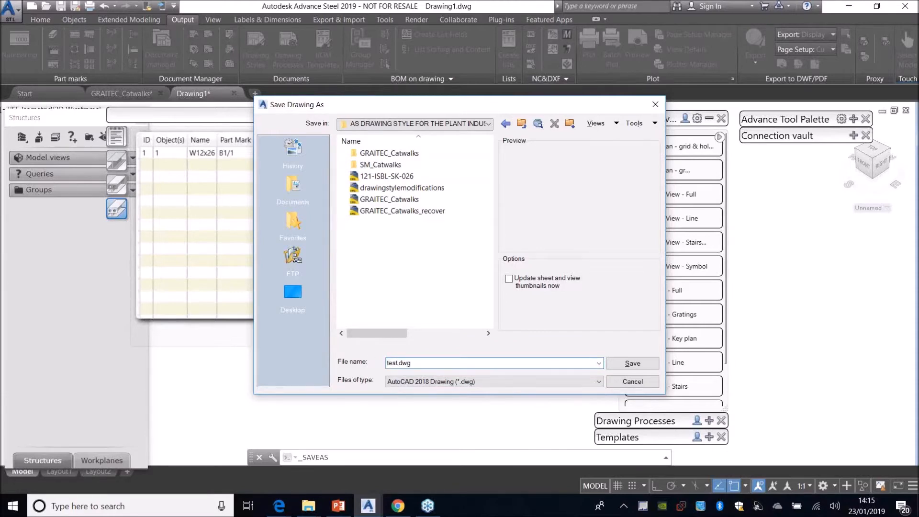
{"action": "left_click", "coordinate": [632, 363]}
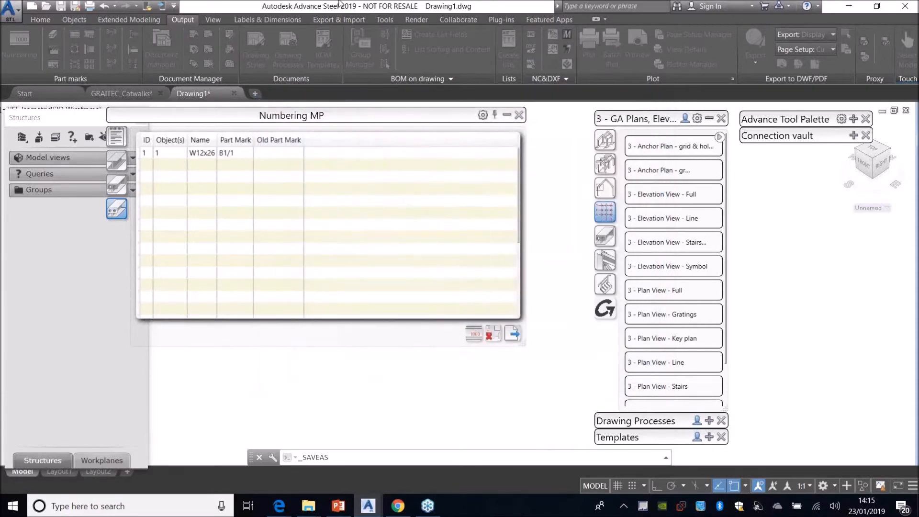
{"action": "left_click", "coordinate": [518, 115]}
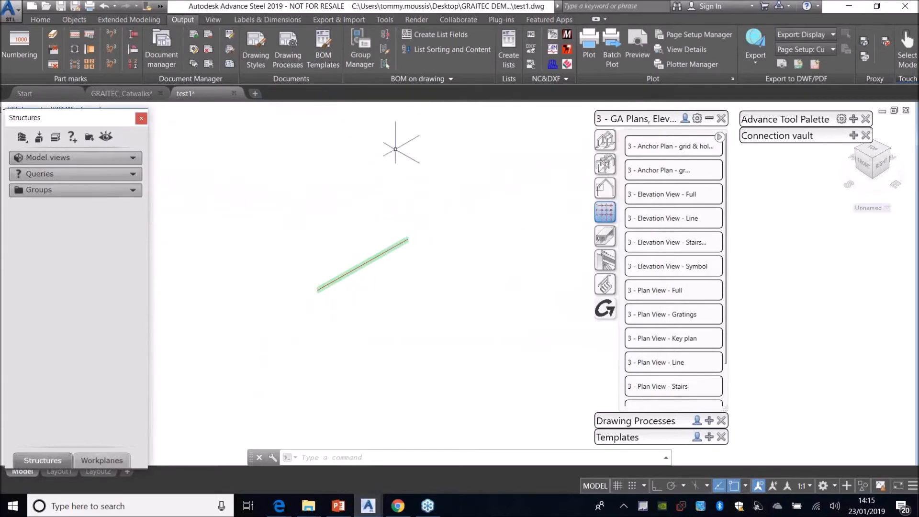
Set the UCS to one of the beam's own object coordinate systems, centred at its midpoint.
{"action": "scroll", "coordinate": [388, 286], "scroll_direction": "up", "scroll_amount": 2}
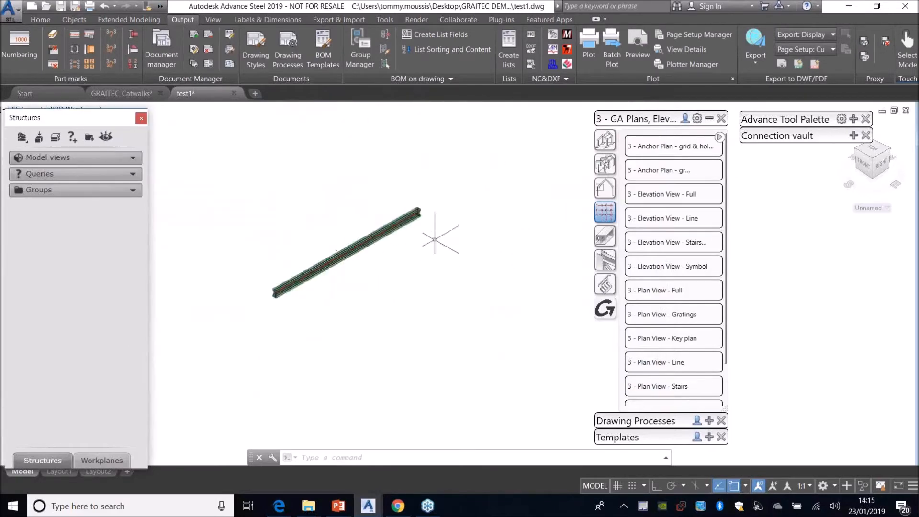
{"action": "left_click", "coordinate": [709, 118]}
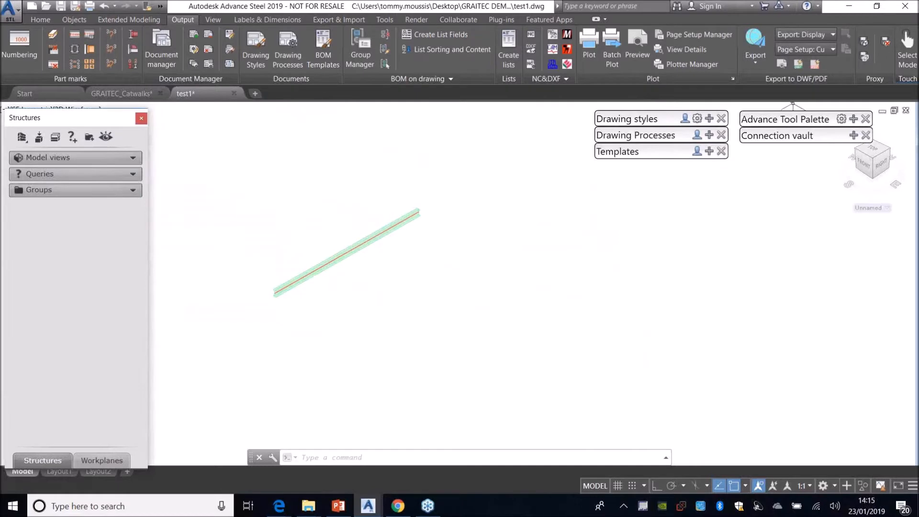
{"action": "left_click", "coordinate": [784, 194]}
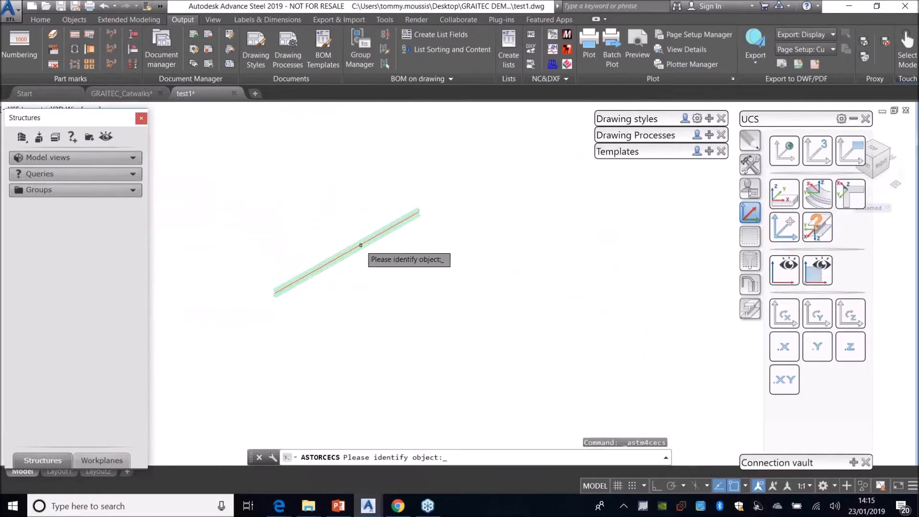
{"action": "left_click", "coordinate": [345, 252]}
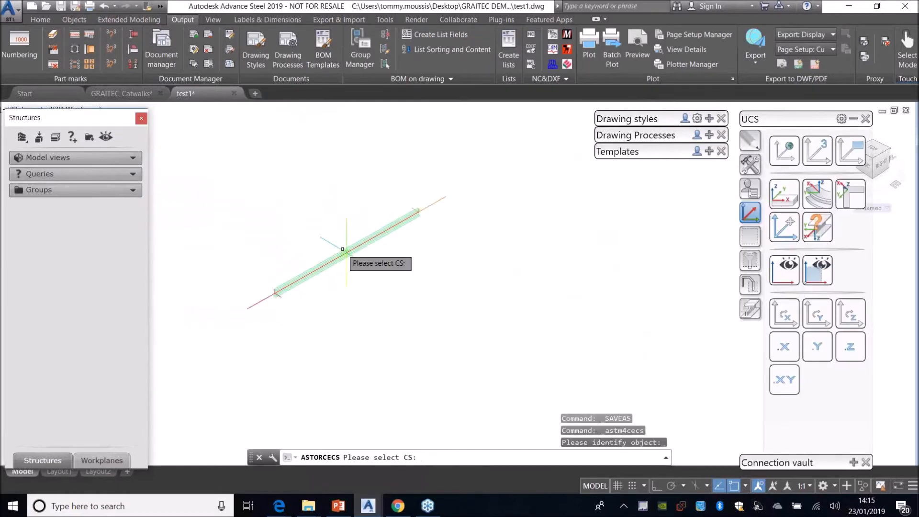
{"action": "left_click", "coordinate": [373, 189]}
{"action": "left_click", "coordinate": [853, 118]}
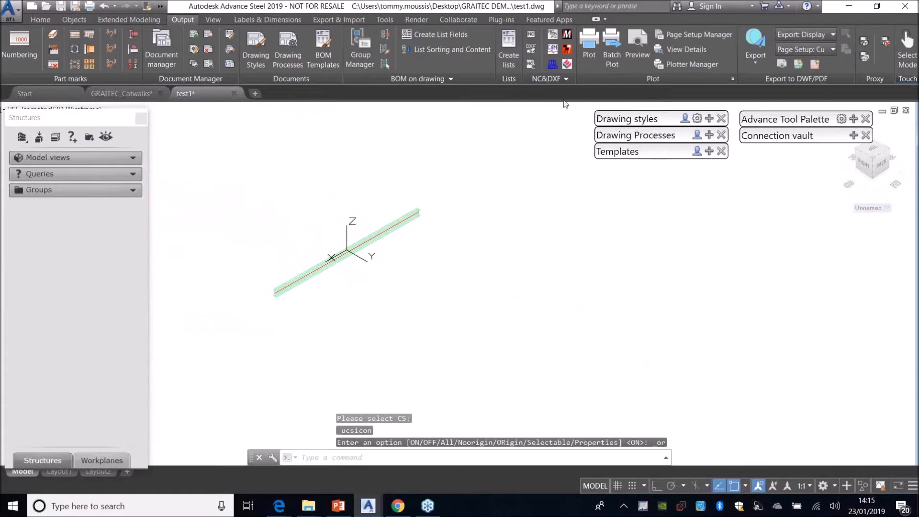
Start a 3 - Plan View - Full drawing of the beam with modified settings and examine the Shared prototype templates.
{"action": "left_click", "coordinate": [709, 118]}
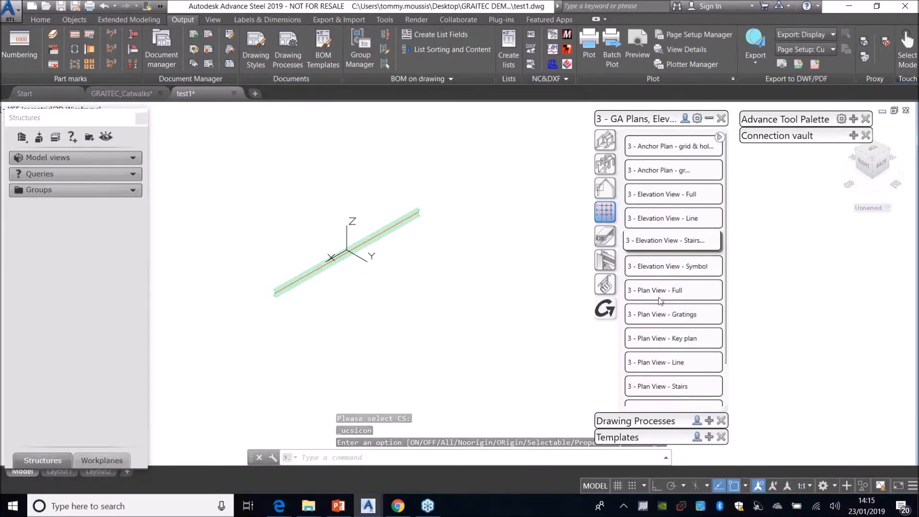
{"action": "left_click", "coordinate": [673, 291]}
{"action": "left_click", "coordinate": [369, 235]}
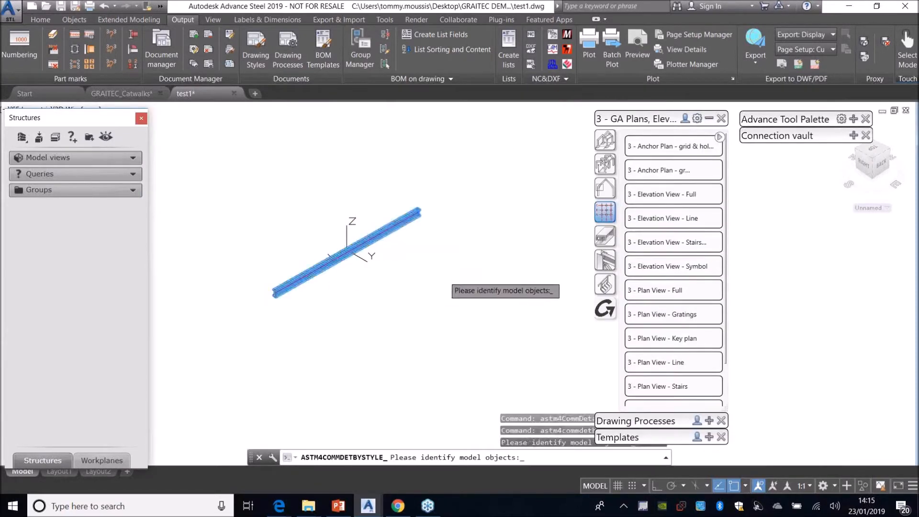
{"action": "key", "text": "Return"}
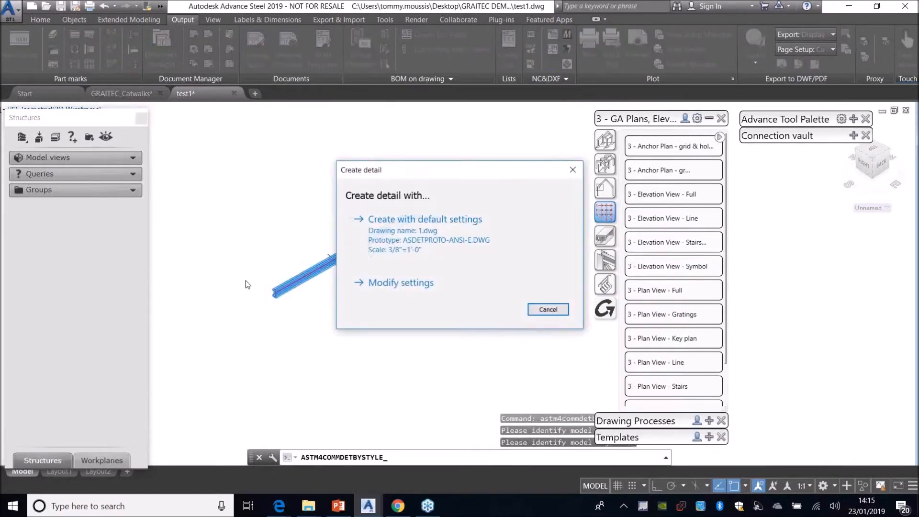
{"action": "left_click", "coordinate": [401, 283]}
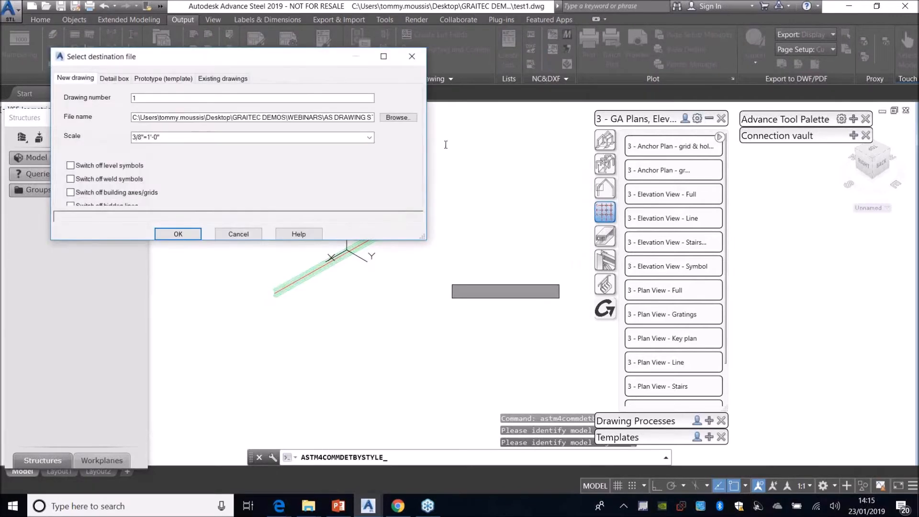
{"action": "left_click_drag", "start_coordinate": [213, 57], "coordinate": [422, 70]}
{"action": "left_click", "coordinate": [328, 94]}
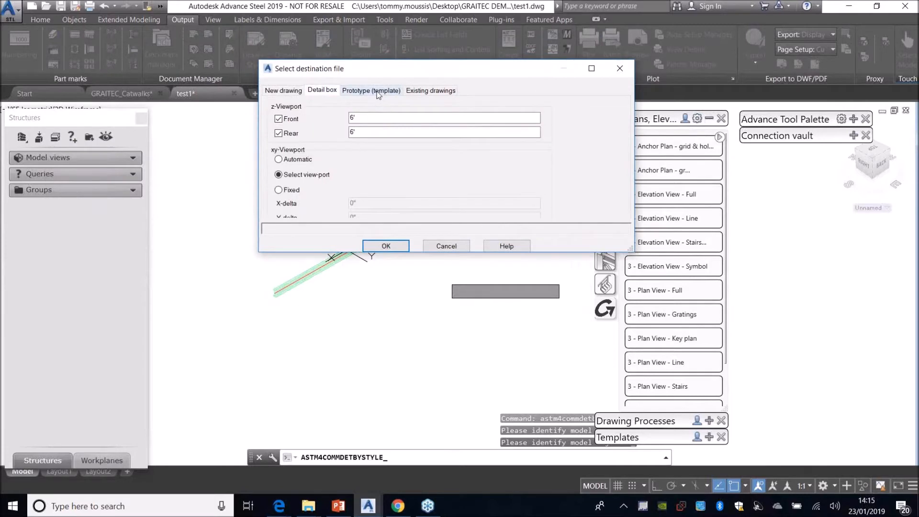
{"action": "left_click", "coordinate": [378, 94]}
{"action": "left_click", "coordinate": [278, 111]}
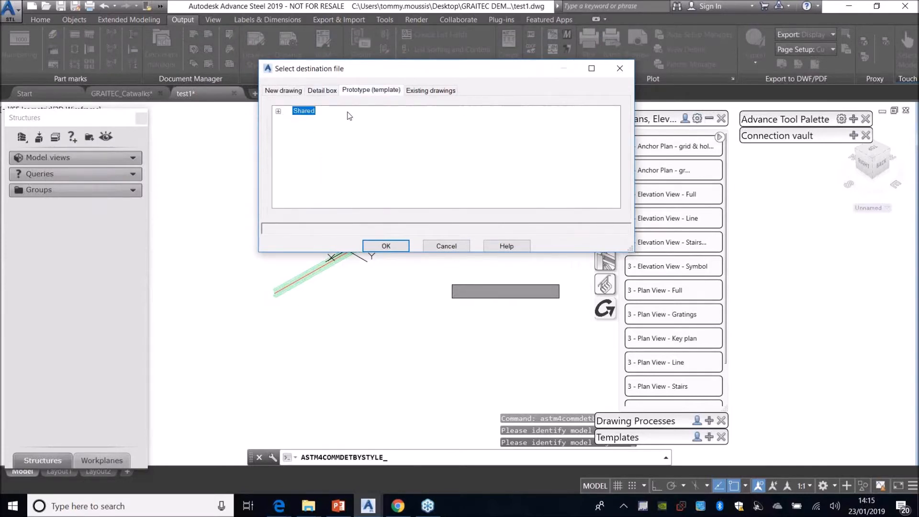
{"action": "left_click", "coordinate": [277, 111]}
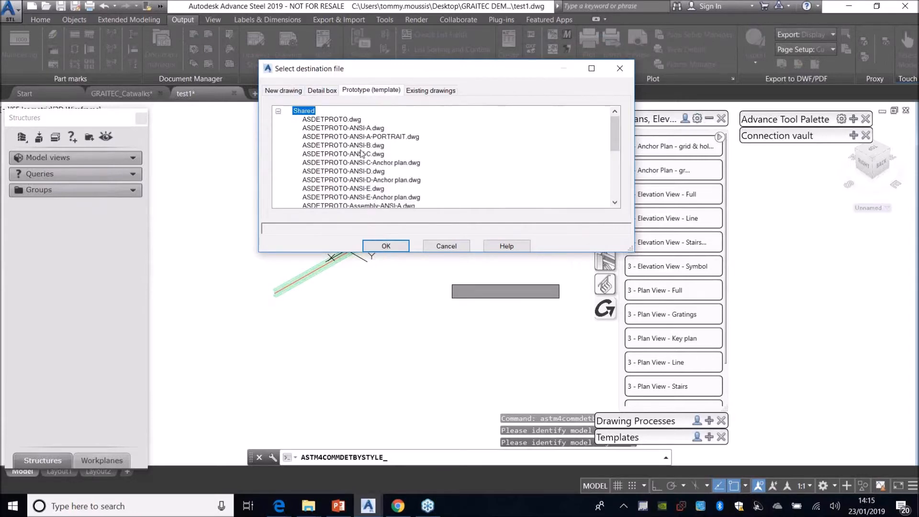
Switch to File Explorer and browse on Local Disk (C:) through ProgramData and Autodesk to the Advance Steel 2019 folder.
{"action": "left_click", "coordinate": [308, 506]}
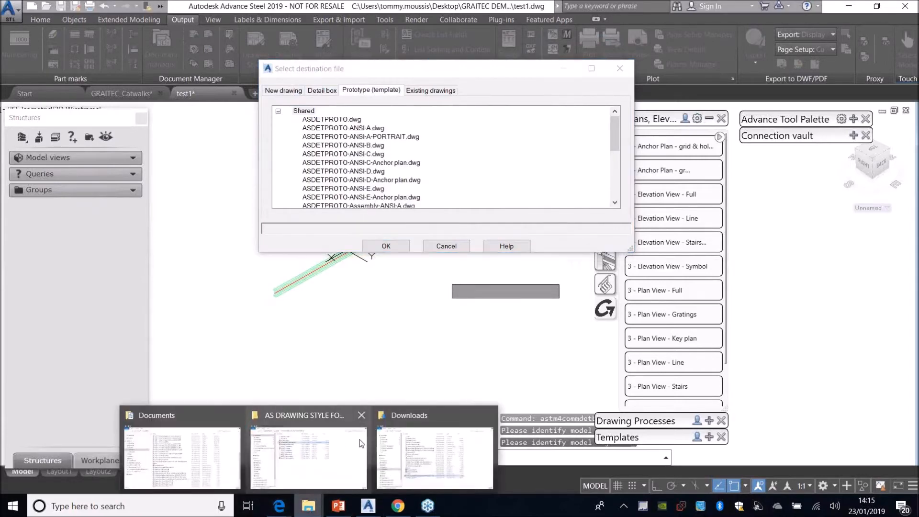
{"action": "left_click", "coordinate": [167, 429]}
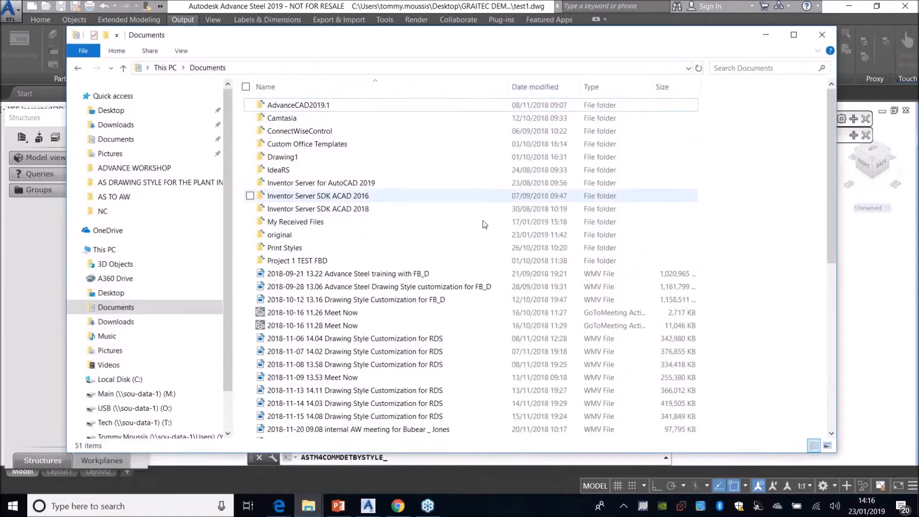
{"action": "left_click", "coordinate": [126, 366]}
{"action": "left_click", "coordinate": [123, 379]}
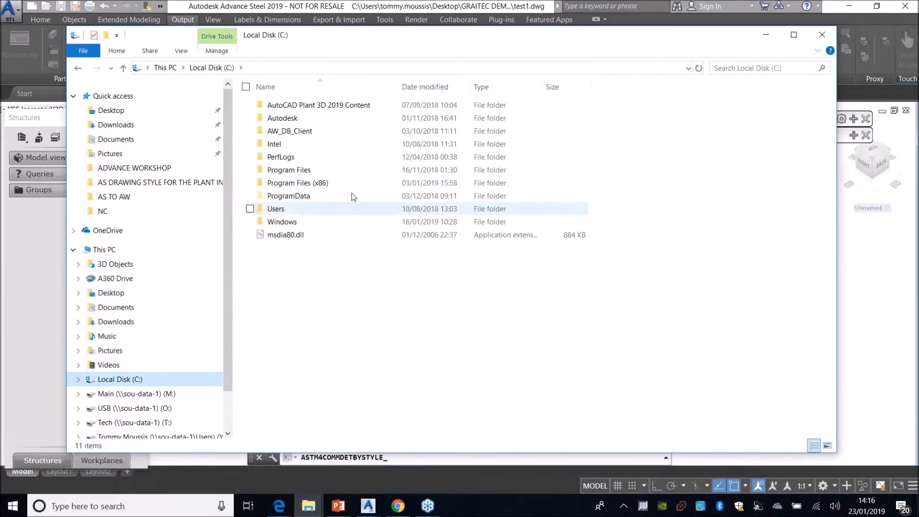
{"action": "double_click", "coordinate": [274, 196]}
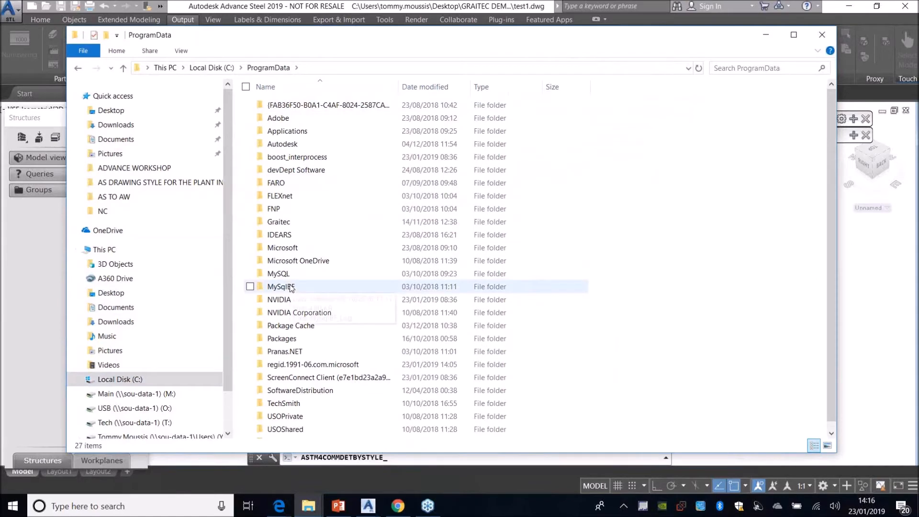
{"action": "double_click", "coordinate": [283, 144]}
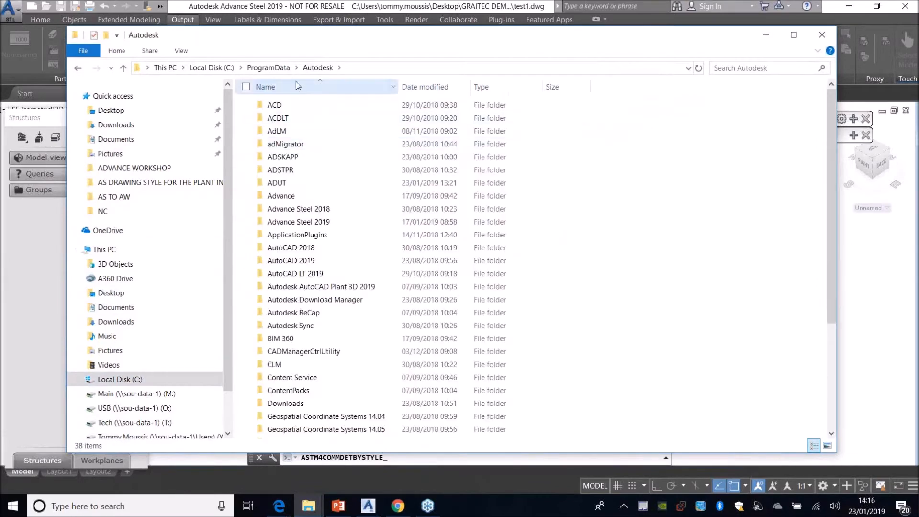
{"action": "double_click", "coordinate": [290, 222]}
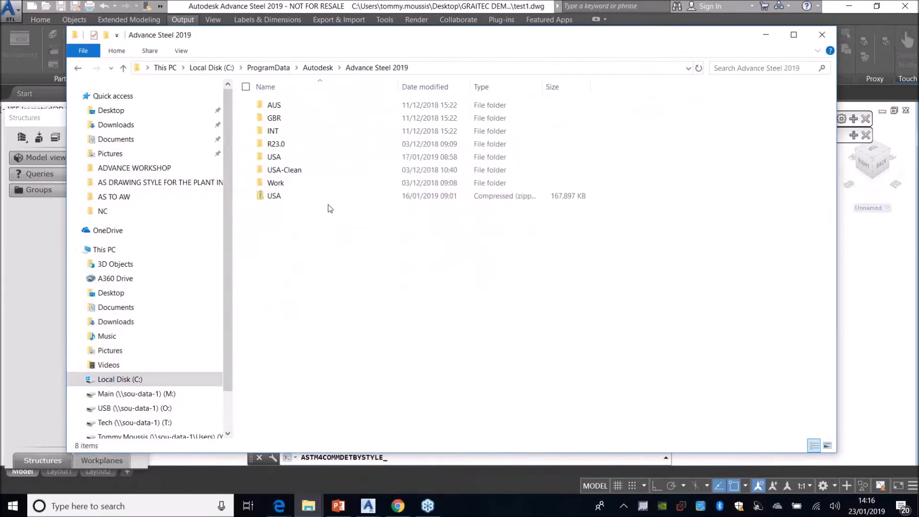
Examine the prototype files in USA, Shared, Support, Prototypes, then return to Advance Steel and cancel the plan view drawing's destination settings.
{"action": "double_click", "coordinate": [297, 156]}
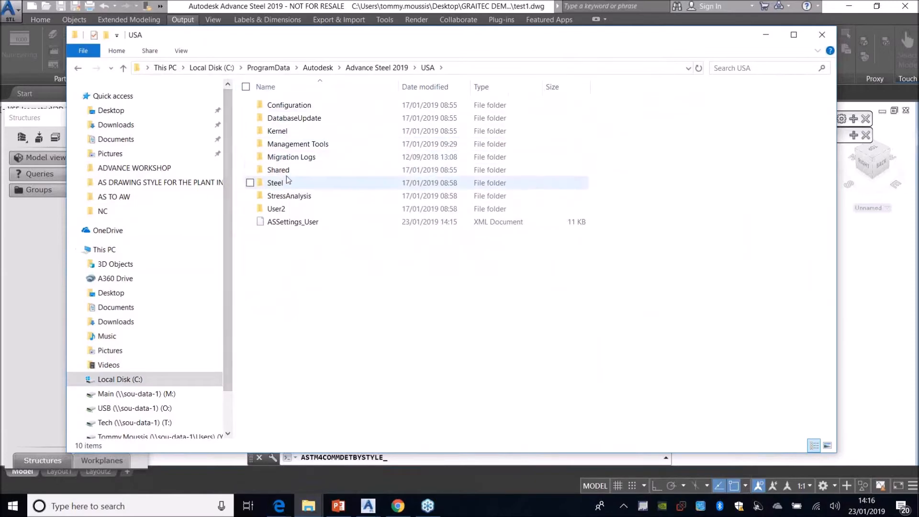
{"action": "double_click", "coordinate": [287, 172]}
{"action": "double_click", "coordinate": [293, 132]}
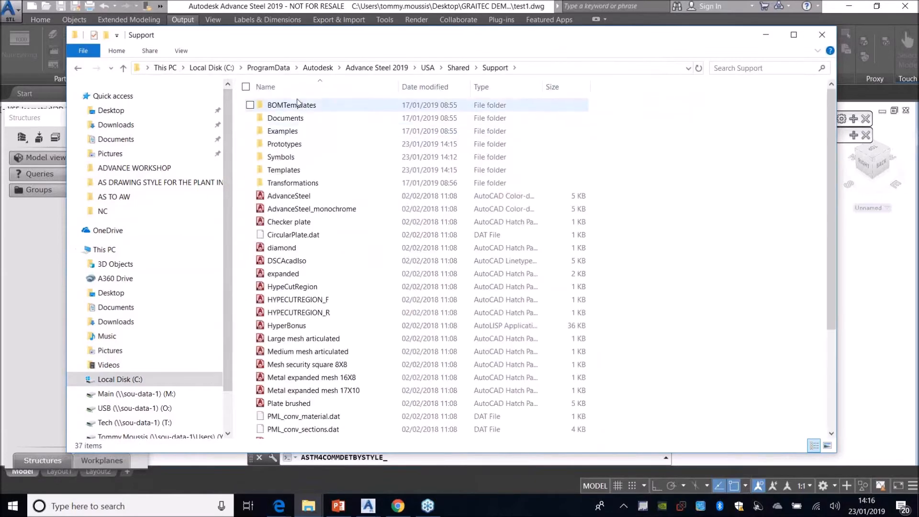
{"action": "double_click", "coordinate": [285, 143]}
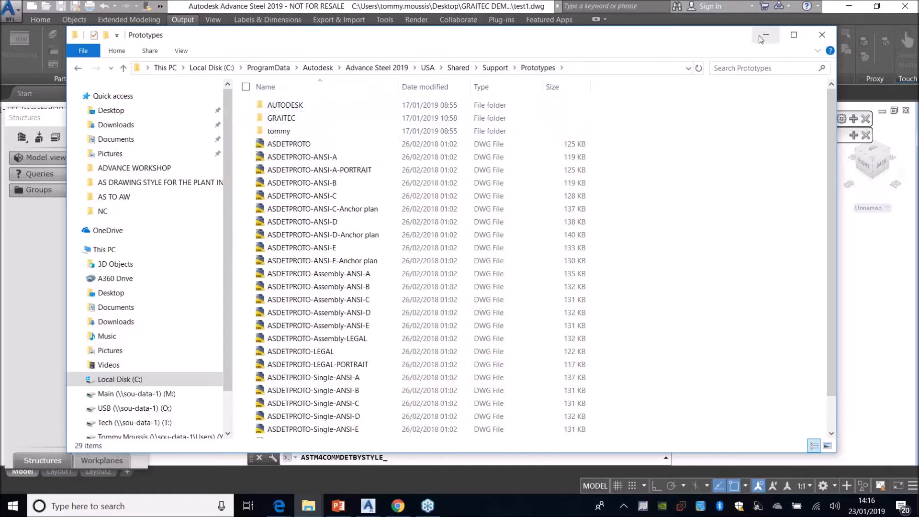
{"action": "left_click_drag", "start_coordinate": [717, 38], "coordinate": [709, 54]}
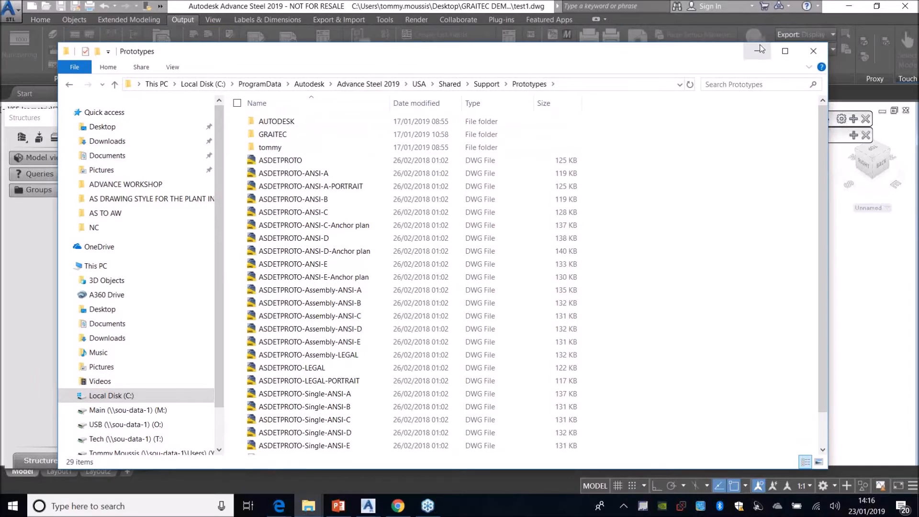
{"action": "left_click", "coordinate": [760, 51]}
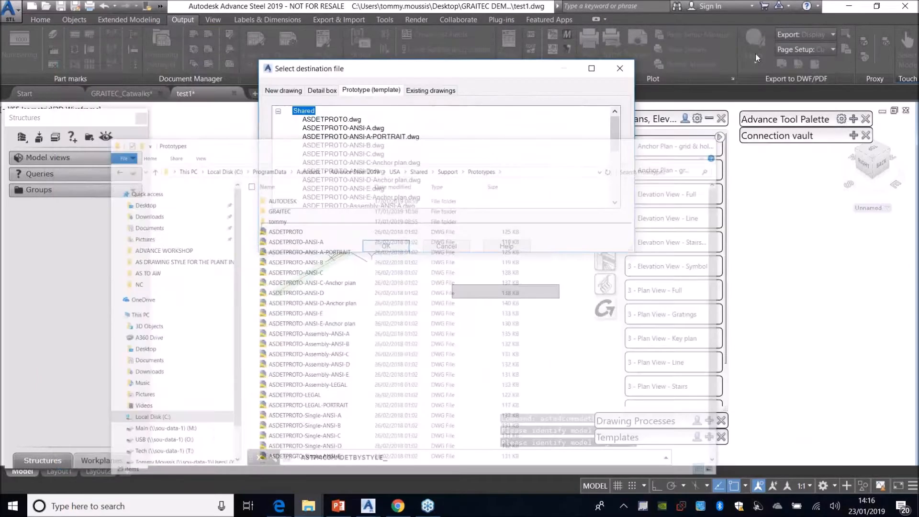
{"action": "left_click", "coordinate": [620, 69]}
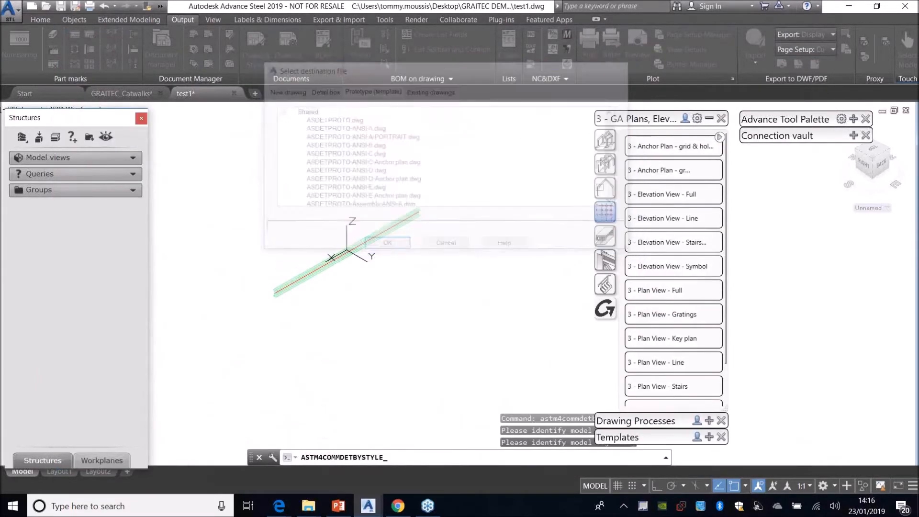
Switch to File Explorer and copy the GRAITEC folder from the shared Prototypes folder.
{"action": "left_click", "coordinate": [260, 165]}
{"action": "left_click", "coordinate": [261, 164]}
{"action": "mouse_move", "coordinate": [308, 506]}
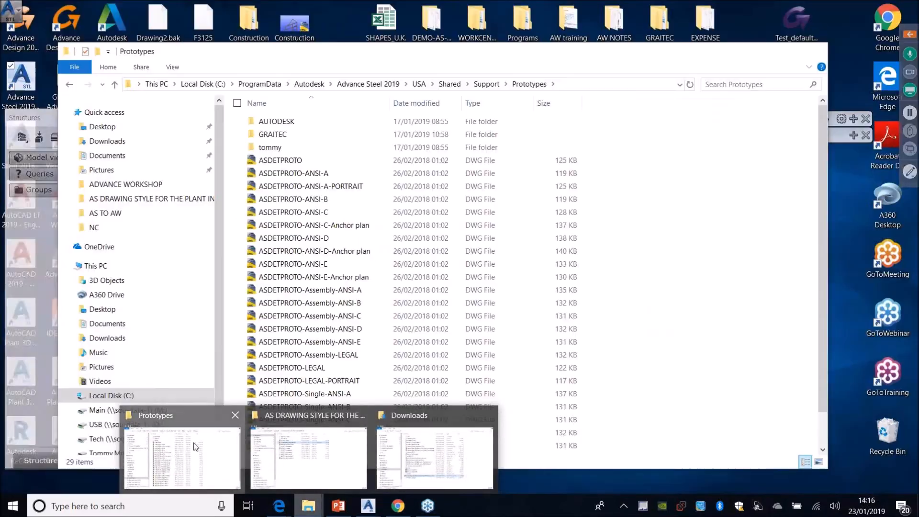
{"action": "left_click", "coordinate": [201, 447]}
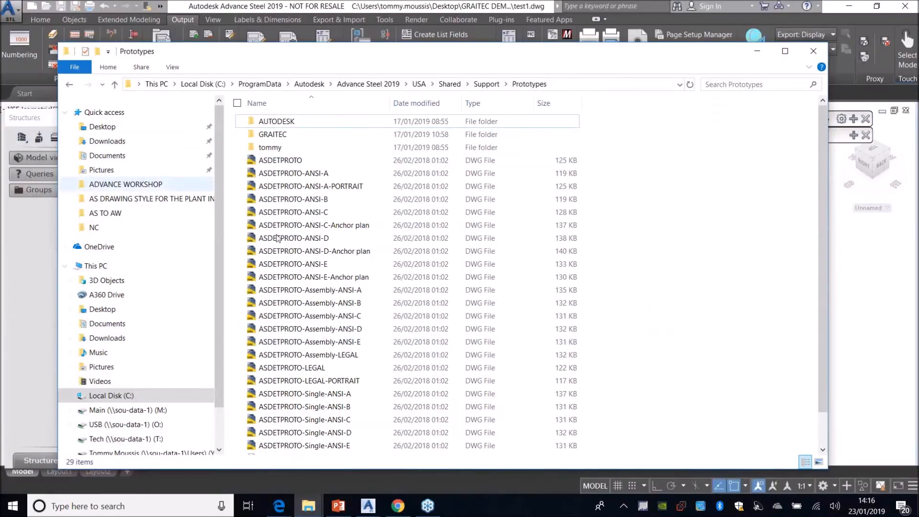
{"action": "left_click", "coordinate": [290, 134]}
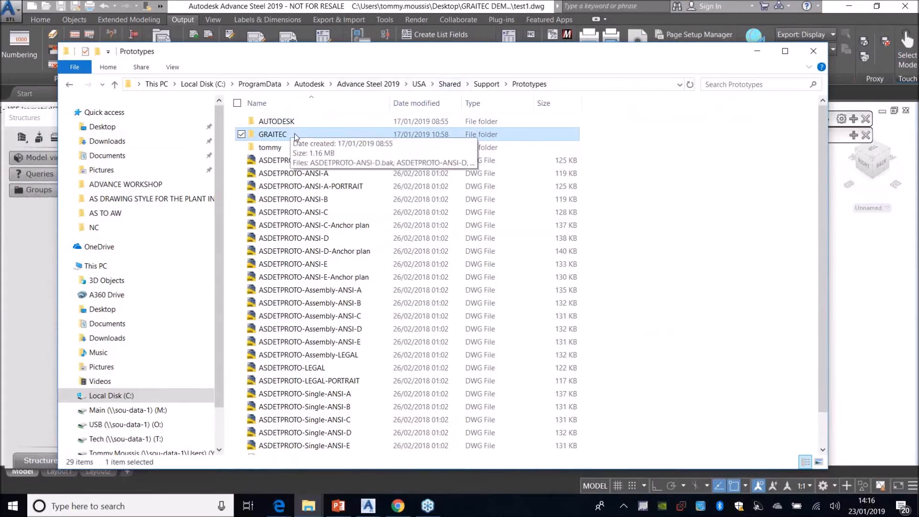
Browse from Desktop through GRAITEC DEMOS and WEBINARS to AS DRAWING STYLE FOR THE PLANT INDUSTRY, then return to Advance Steel.
{"action": "left_click", "coordinate": [102, 126]}
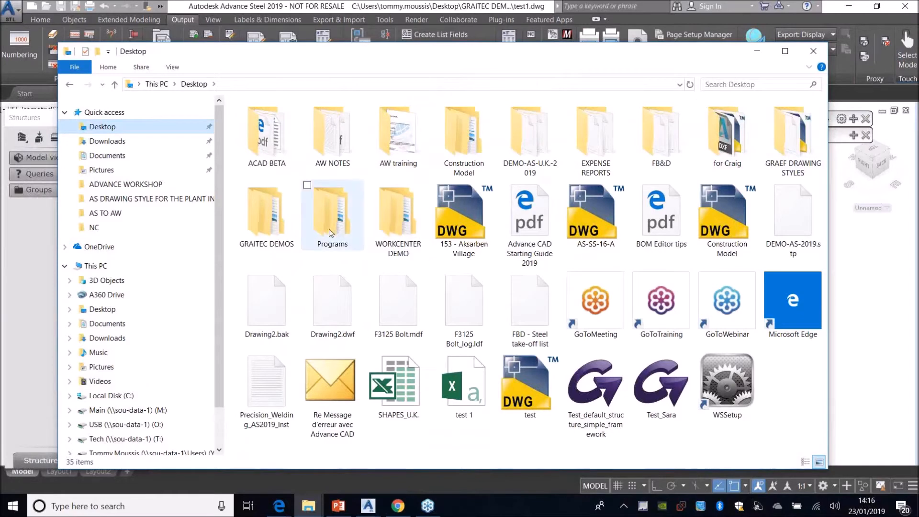
{"action": "double_click", "coordinate": [274, 231]}
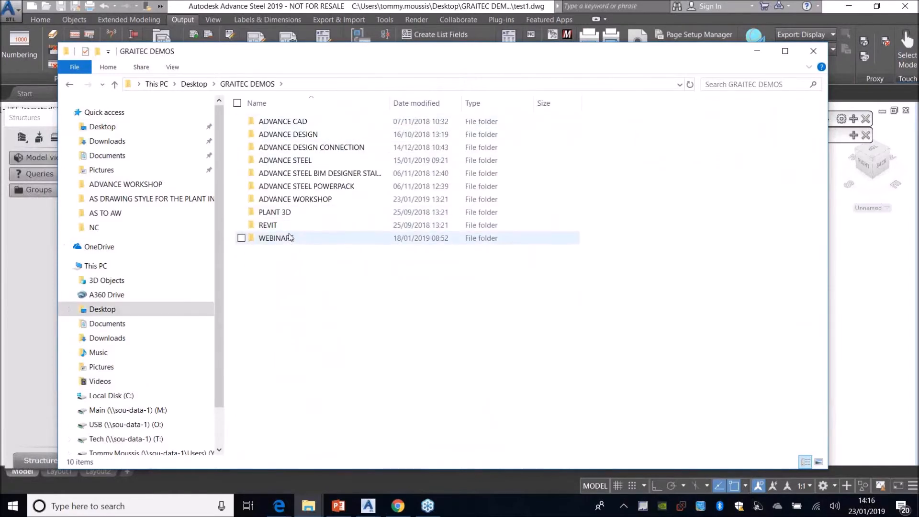
{"action": "double_click", "coordinate": [289, 236]}
{"action": "double_click", "coordinate": [296, 135]}
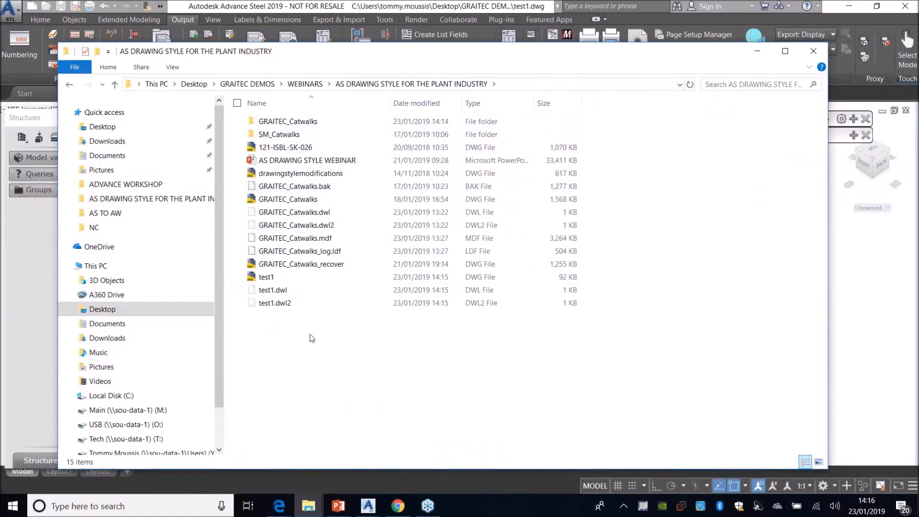
{"action": "left_click", "coordinate": [757, 51]}
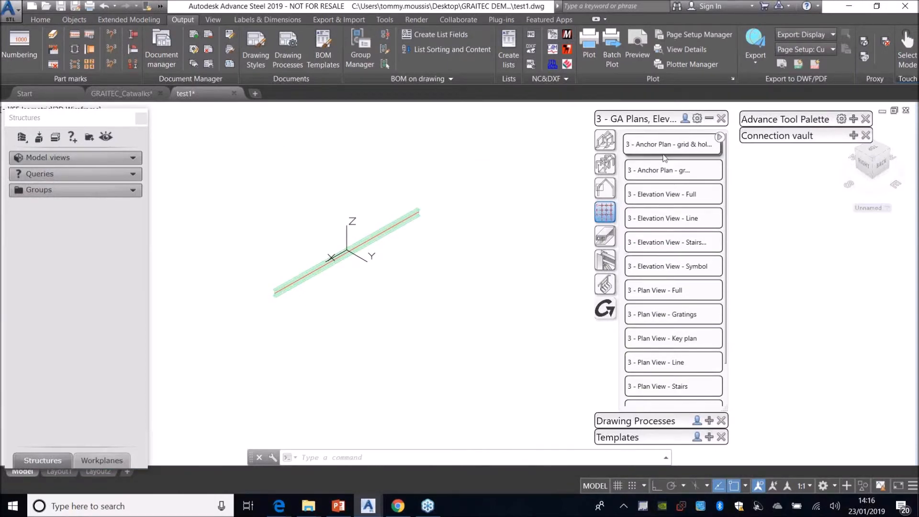
Create a 3 - Plan View - Full drawing of the beam with default settings, enclosing the whole beam in the detail window.
{"action": "left_click", "coordinate": [671, 291]}
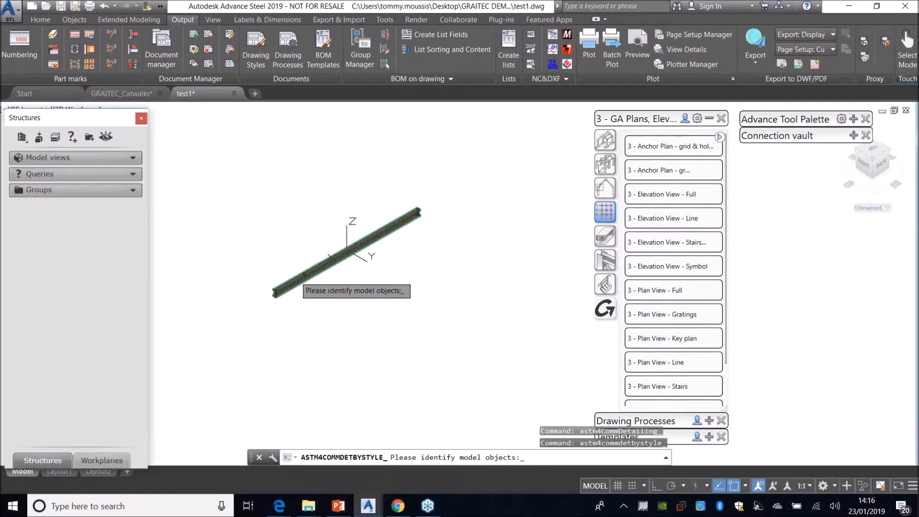
{"action": "left_click", "coordinate": [321, 267]}
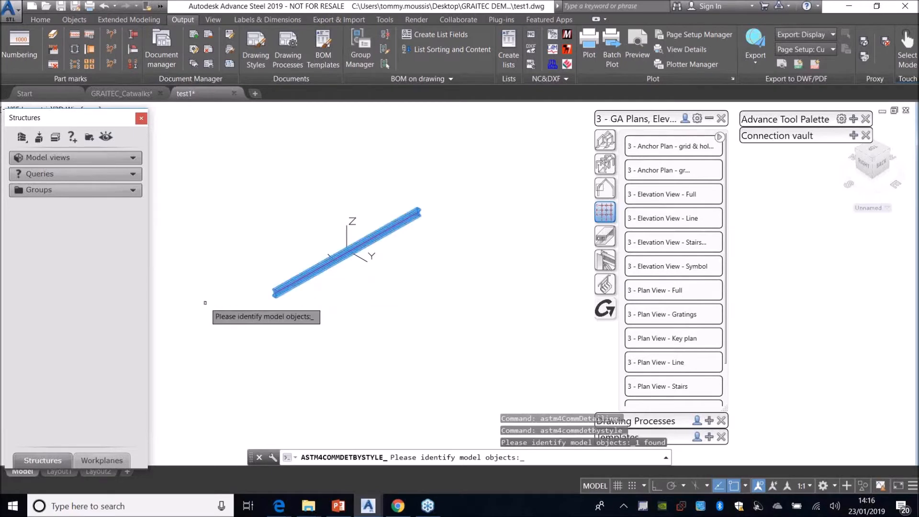
{"action": "key", "text": "Return"}
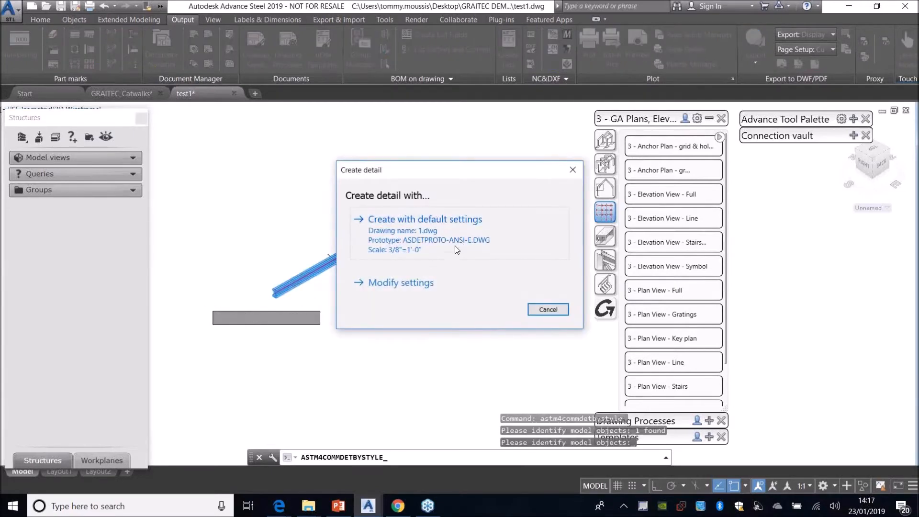
{"action": "left_click", "coordinate": [455, 245]}
{"action": "left_click", "coordinate": [234, 312]}
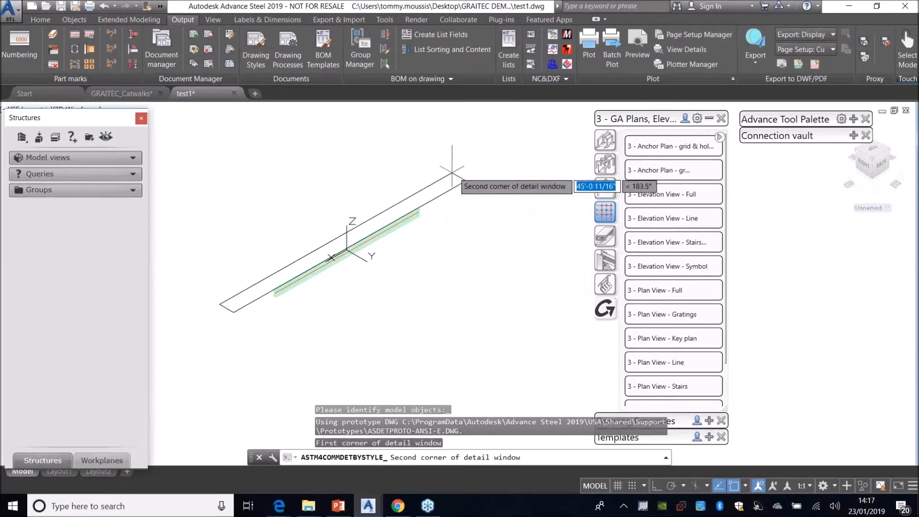
{"action": "left_click", "coordinate": [442, 179]}
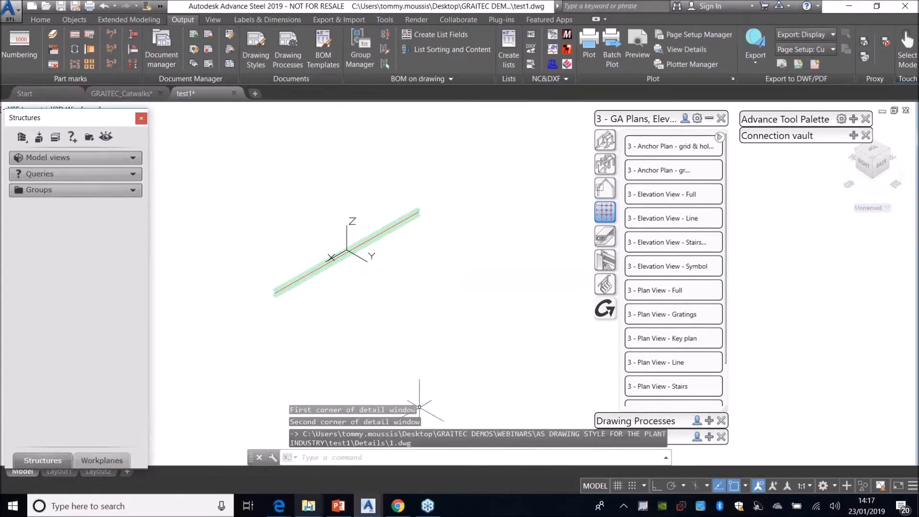
Switch to File Explorer and paste the copied GRAITEC folder into the test1 project folder.
{"action": "mouse_move", "coordinate": [310, 501]}
{"action": "left_click", "coordinate": [255, 432]}
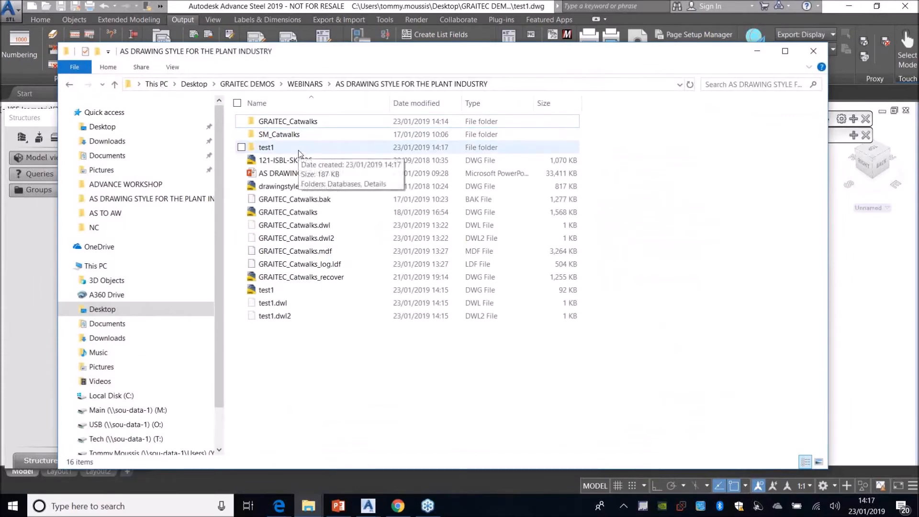
{"action": "double_click", "coordinate": [298, 151]}
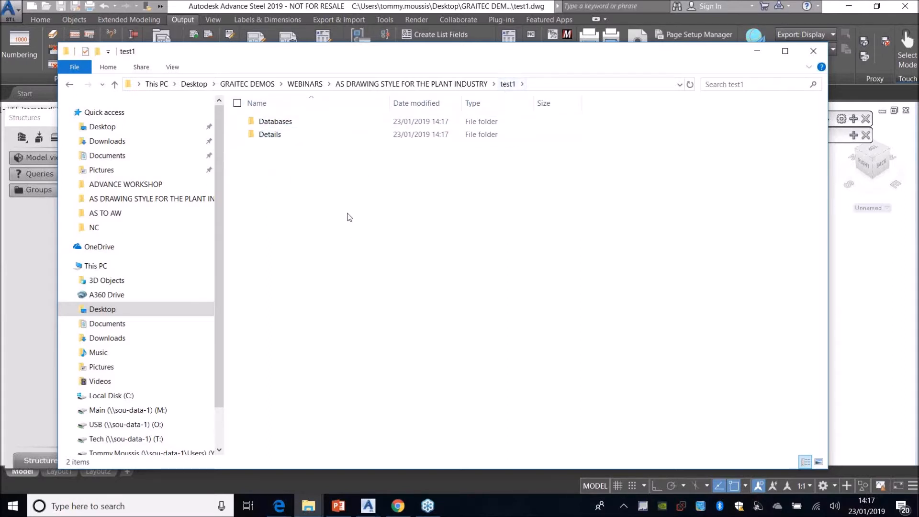
{"action": "key", "text": "ctrl+v"}
{"action": "left_click", "coordinate": [367, 218]}
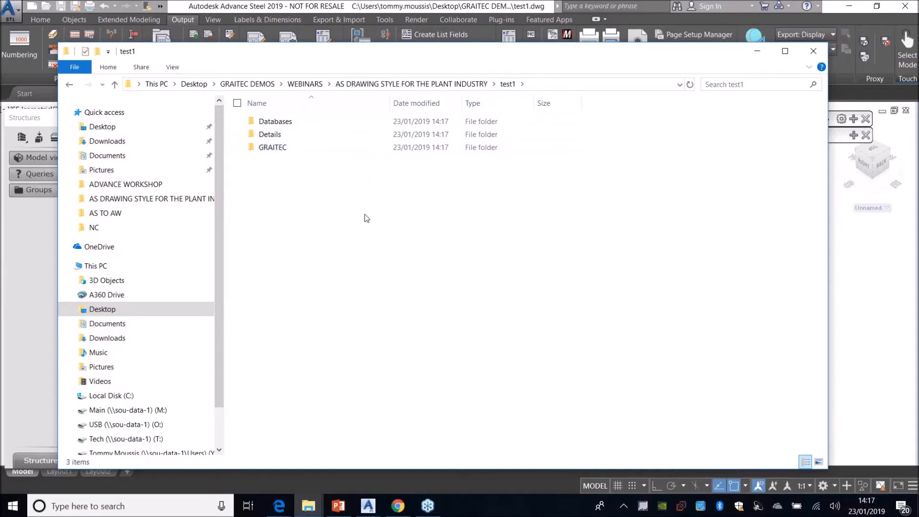
Rename the pasted GRAITEC folder as Prototypes, check the files inside it and close File Explorer.
{"action": "left_click", "coordinate": [279, 147]}
{"action": "right_click", "coordinate": [280, 148]}
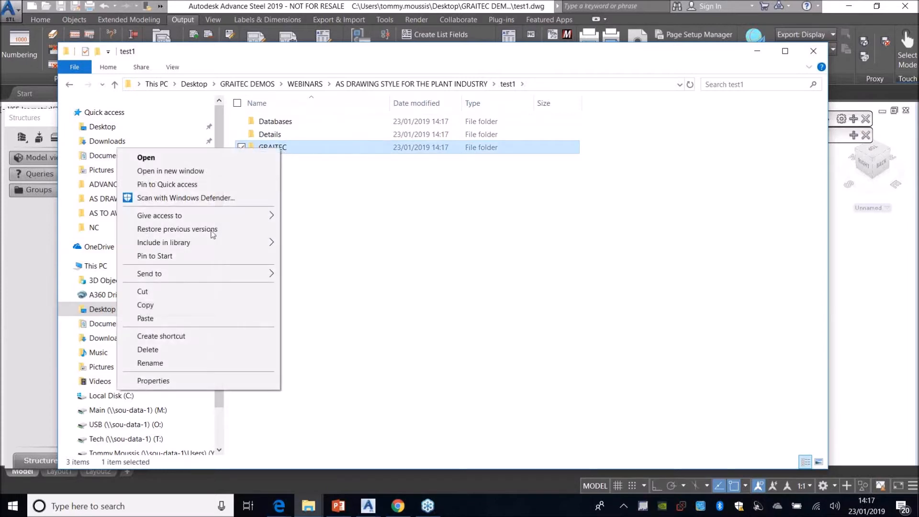
{"action": "left_click", "coordinate": [172, 361]}
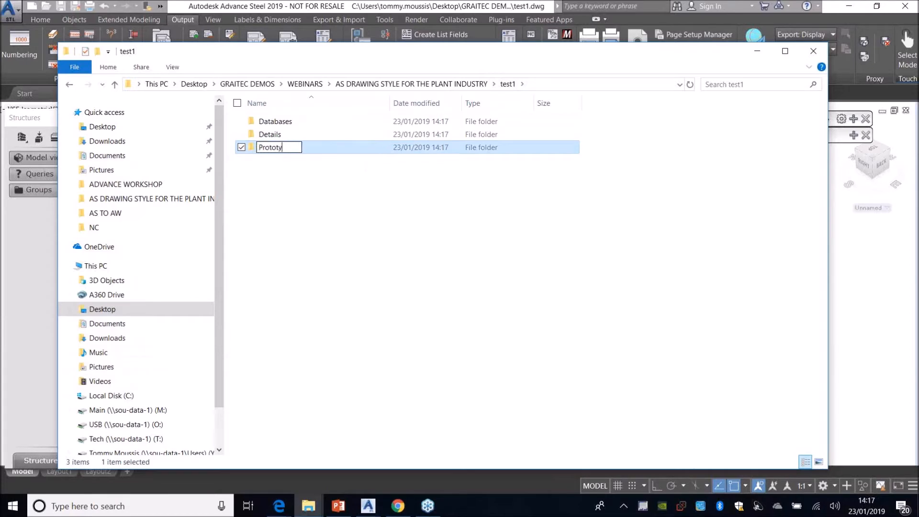
{"action": "type", "text": "Prototypes"}
{"action": "left_click", "coordinate": [378, 268]}
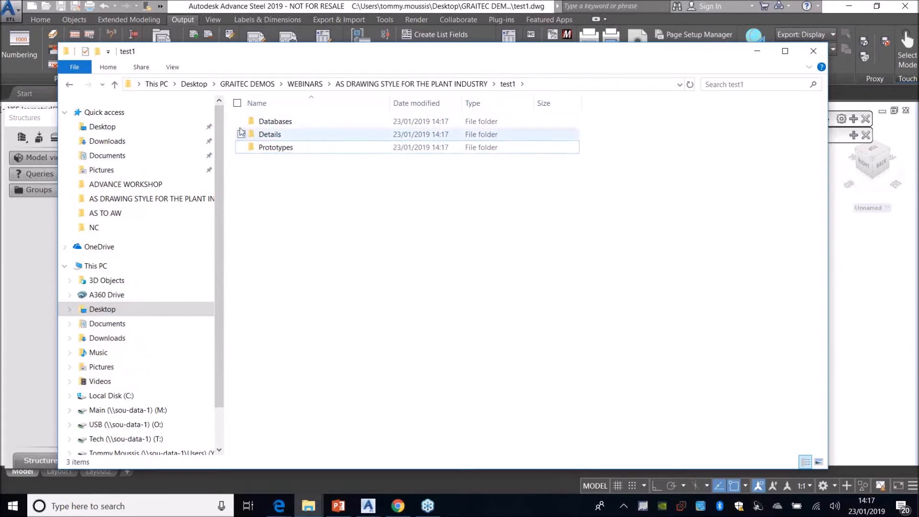
{"action": "double_click", "coordinate": [344, 149]}
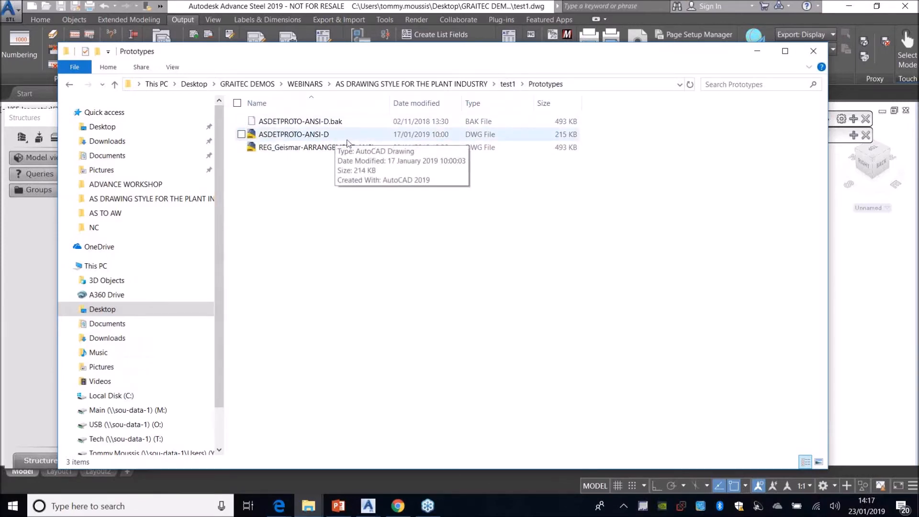
{"action": "left_click", "coordinate": [813, 50]}
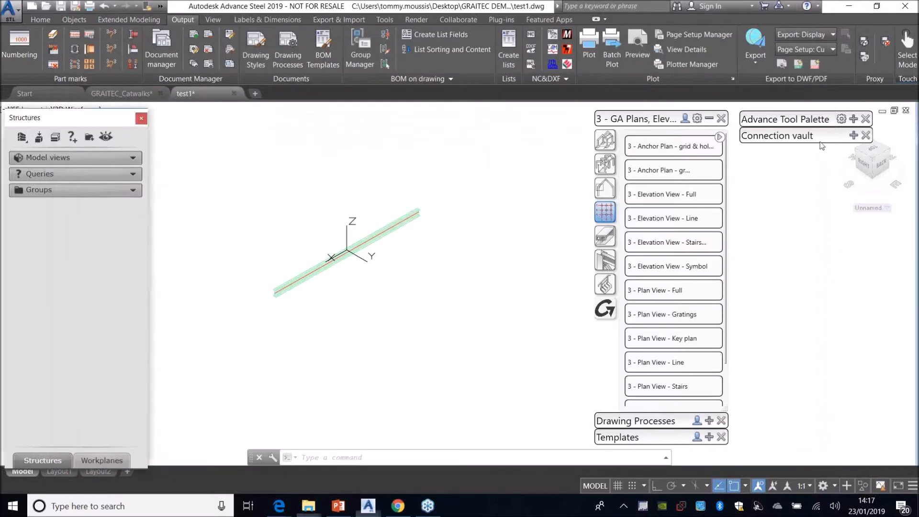
Create another 3 - Plan View - Full drawing of the beam with modified settings, using the Model prototype ASDETPROTO-ANSI-D.dwg.
{"action": "left_click", "coordinate": [677, 290]}
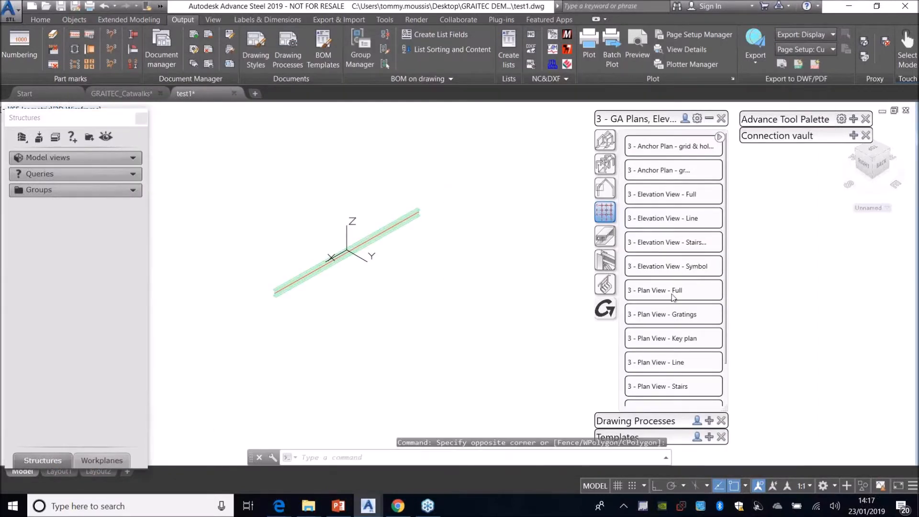
{"action": "left_click", "coordinate": [333, 259]}
{"action": "key", "text": "Return"}
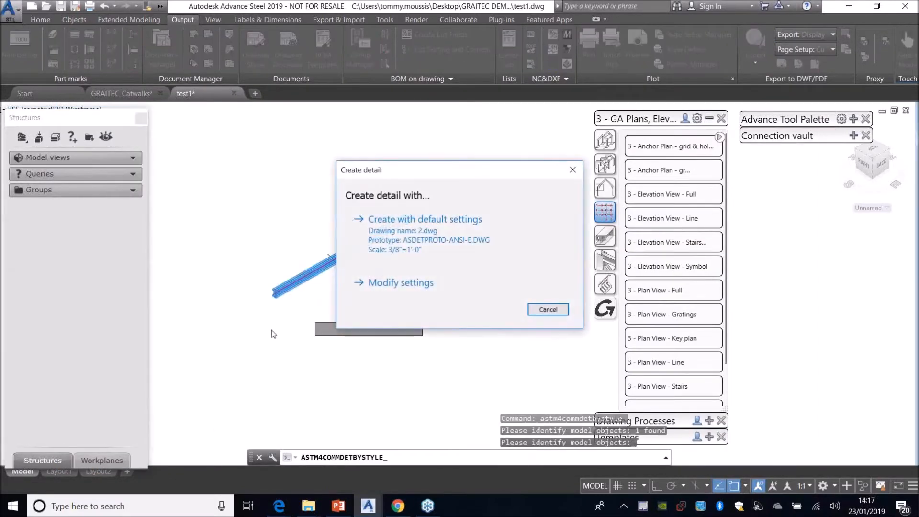
{"action": "left_click", "coordinate": [378, 285]}
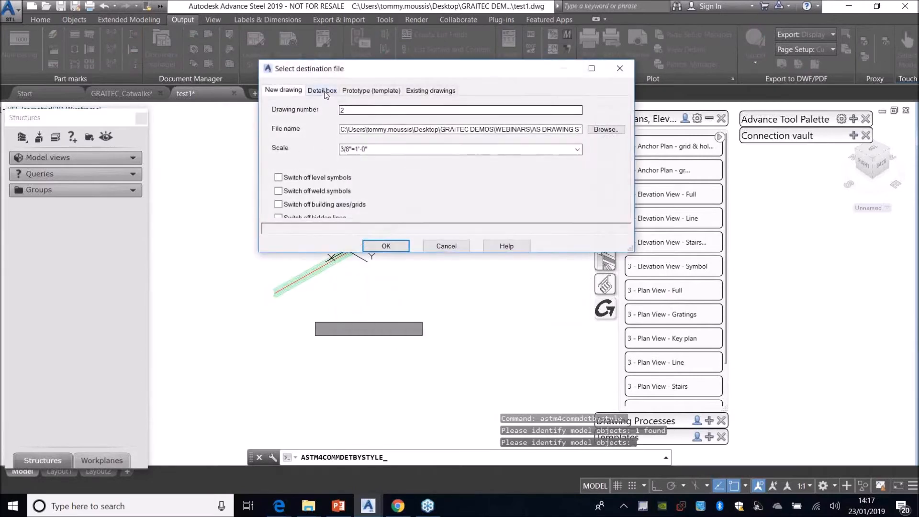
{"action": "left_click", "coordinate": [364, 91]}
{"action": "left_click", "coordinate": [279, 112]}
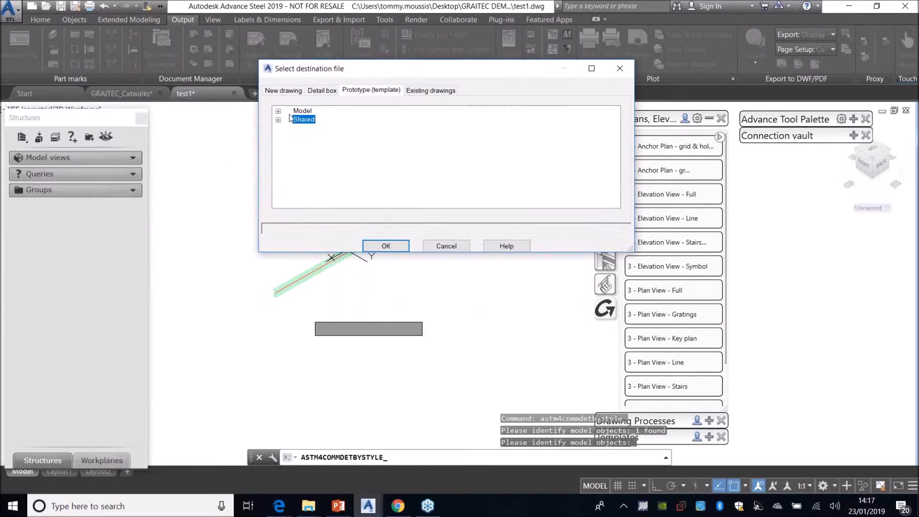
{"action": "left_click", "coordinate": [278, 111]}
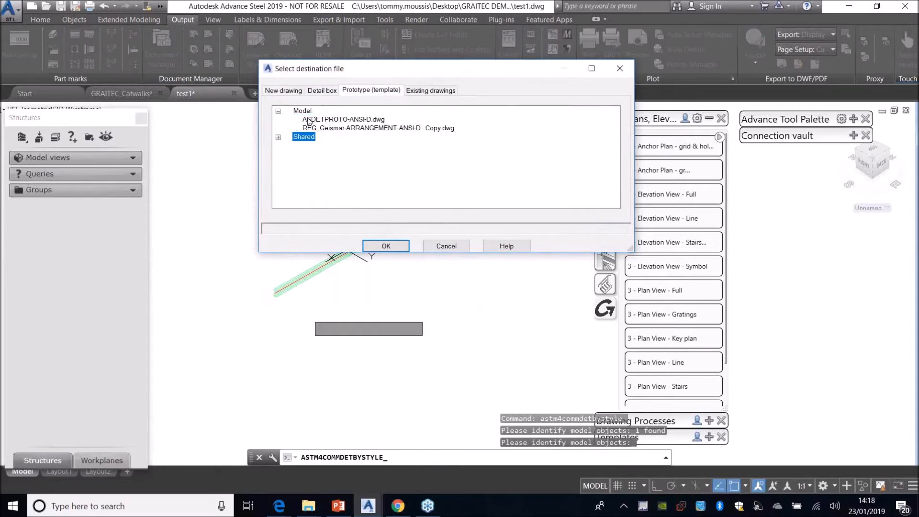
{"action": "left_click", "coordinate": [348, 120]}
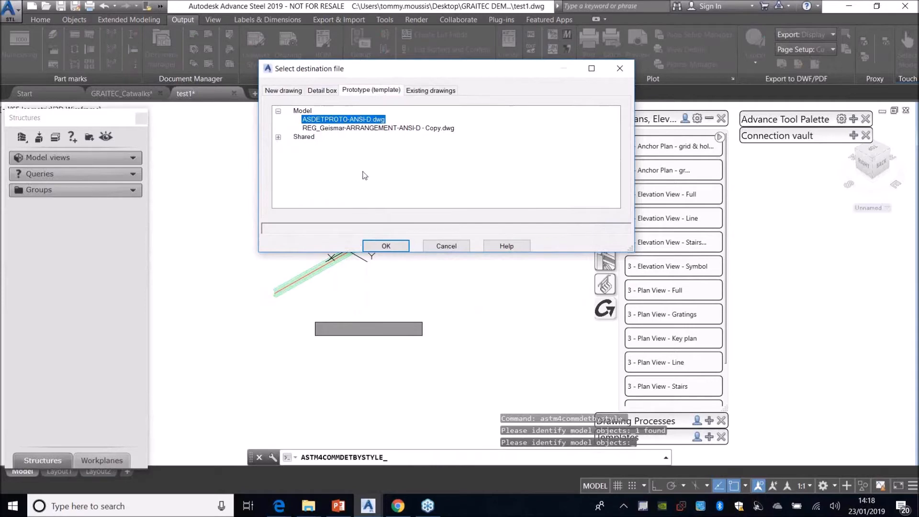
{"action": "left_click", "coordinate": [385, 246]}
{"action": "left_click", "coordinate": [450, 142]}
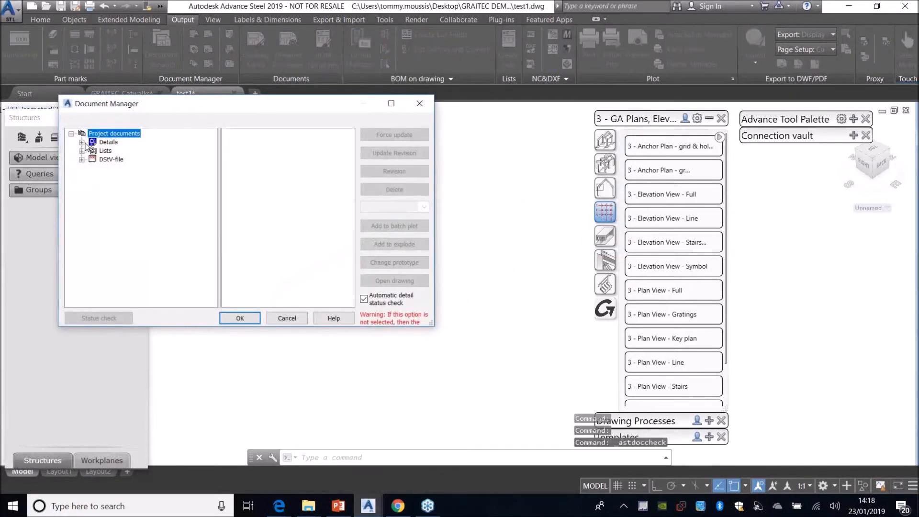
Compare the previews of the up-to-date details 1.dwg and 2.dwg in an enlarged Document Manager, examining the title block of 2.dwg.
{"action": "left_click", "coordinate": [82, 143]}
{"action": "double_click", "coordinate": [101, 151]}
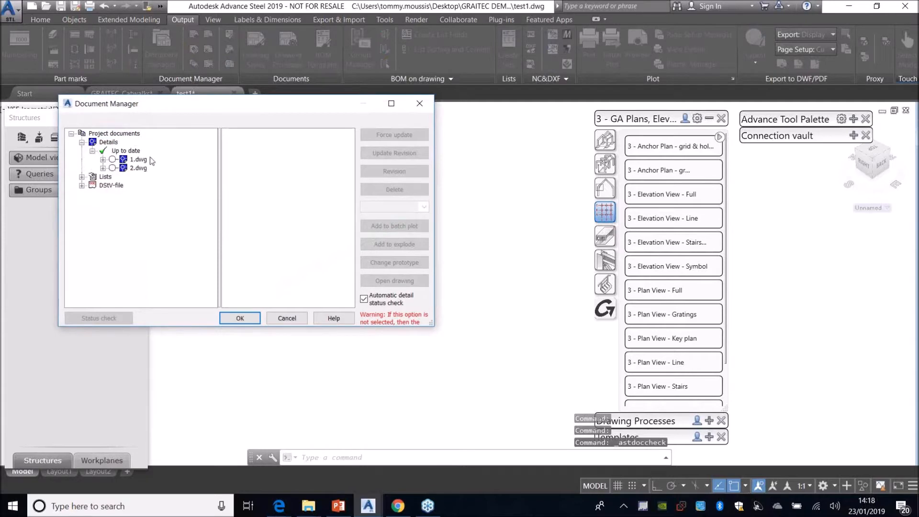
{"action": "left_click", "coordinate": [141, 168]}
{"action": "left_click", "coordinate": [138, 159]}
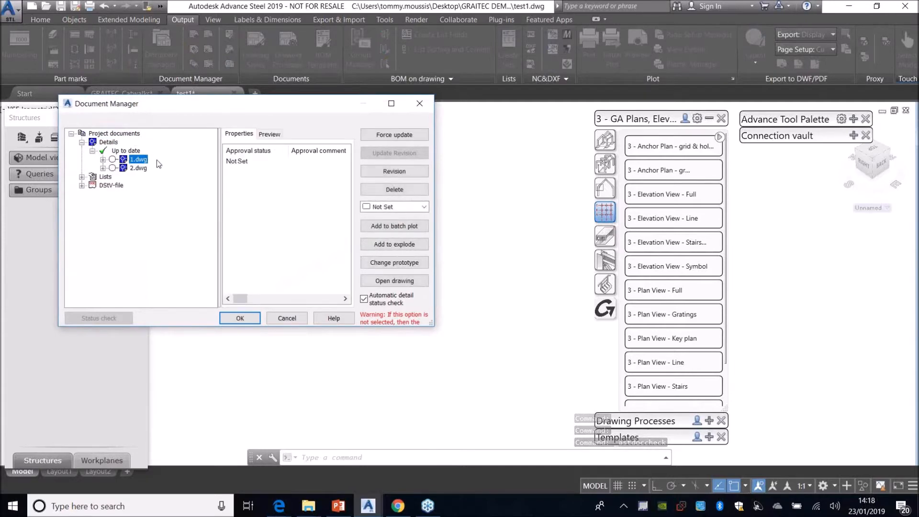
{"action": "left_click", "coordinate": [269, 134]}
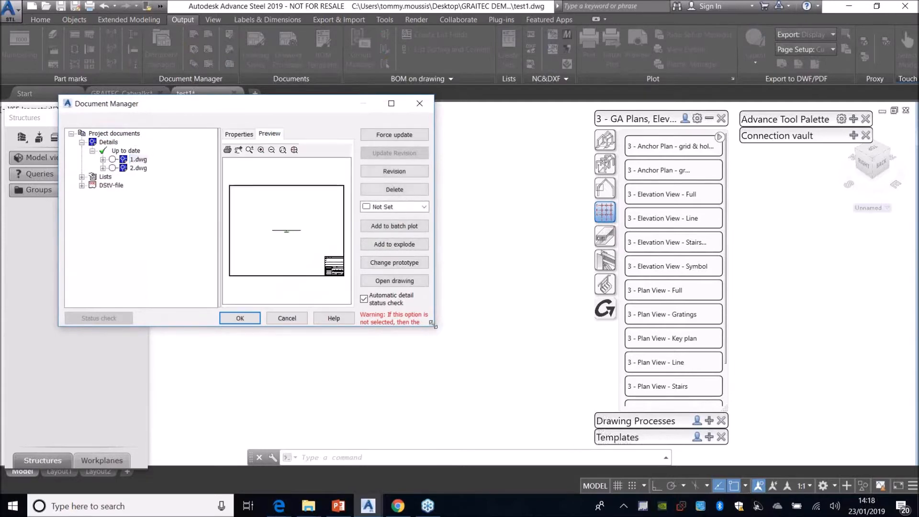
{"action": "left_click_drag", "start_coordinate": [433, 324], "coordinate": [791, 421]}
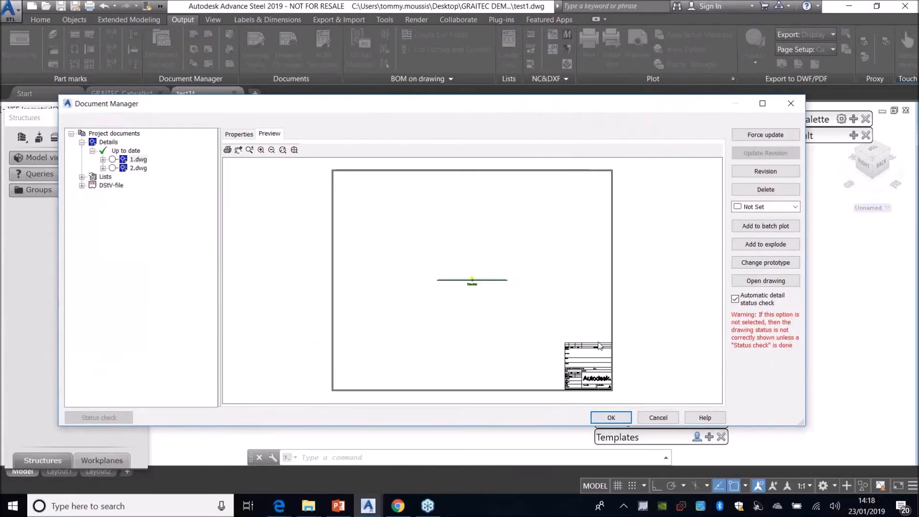
{"action": "left_click", "coordinate": [139, 168]}
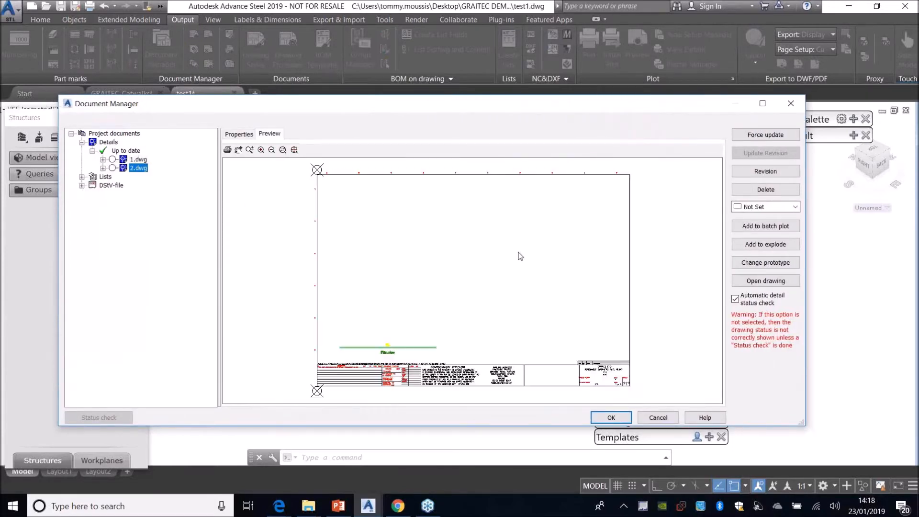
{"action": "scroll", "coordinate": [554, 338], "scroll_direction": "up", "scroll_amount": 2}
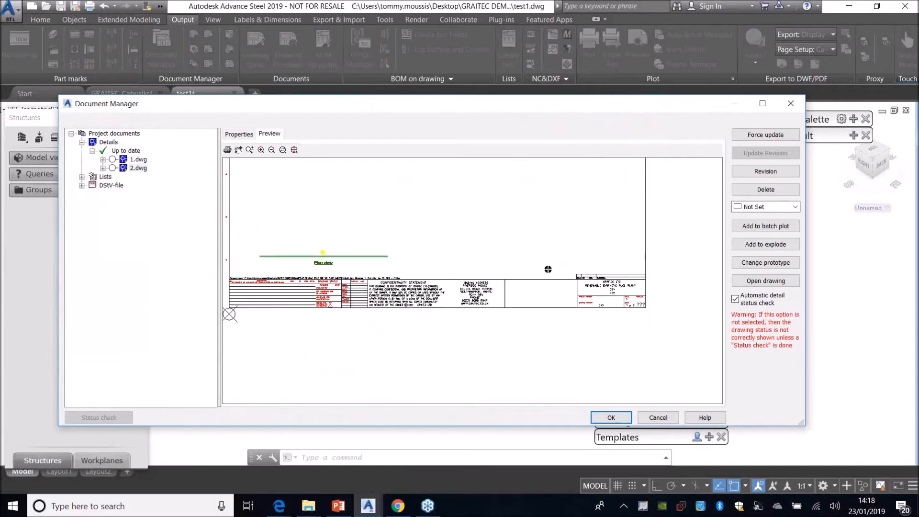
{"action": "scroll", "coordinate": [548, 269], "scroll_direction": "down", "scroll_amount": 3}
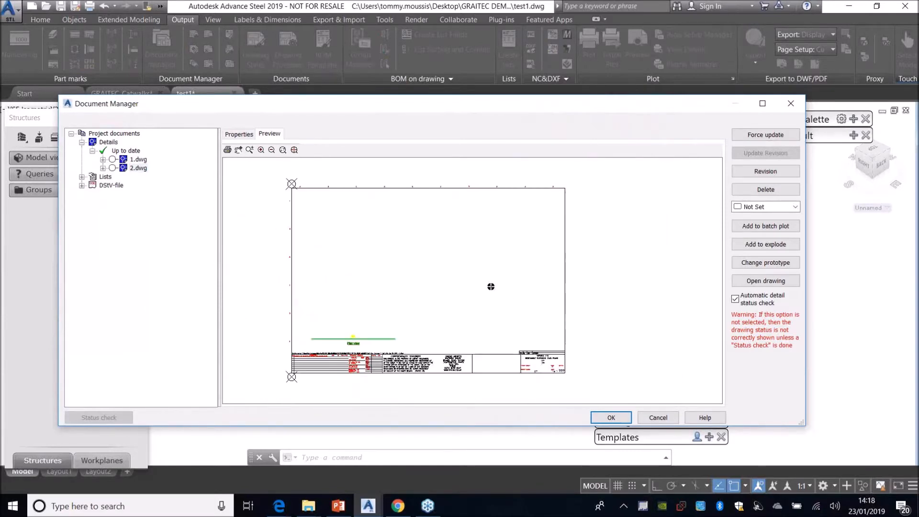
Delete all up-to-date details of test1 in the Document Manager, confirm, and switch to the GRAITEC_Catwalks model.
{"action": "left_click", "coordinate": [127, 151]}
{"action": "right_click", "coordinate": [132, 151]}
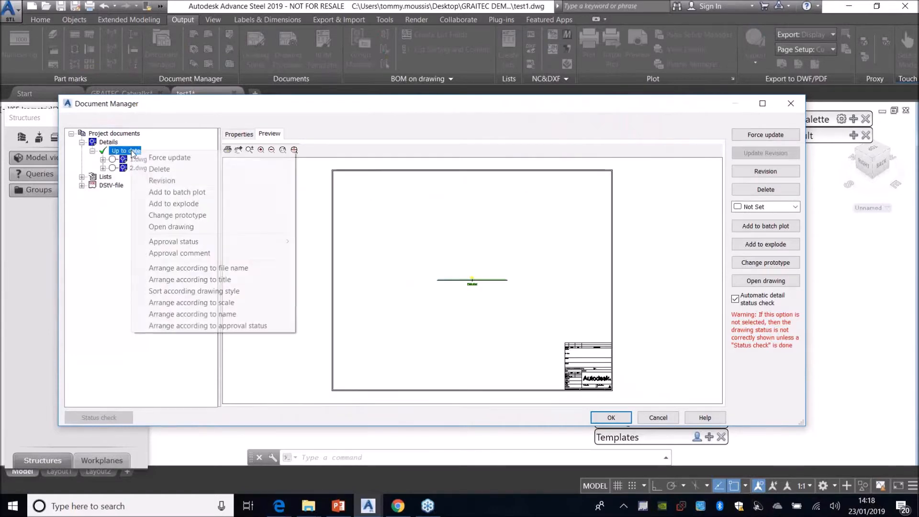
{"action": "left_click", "coordinate": [157, 171]}
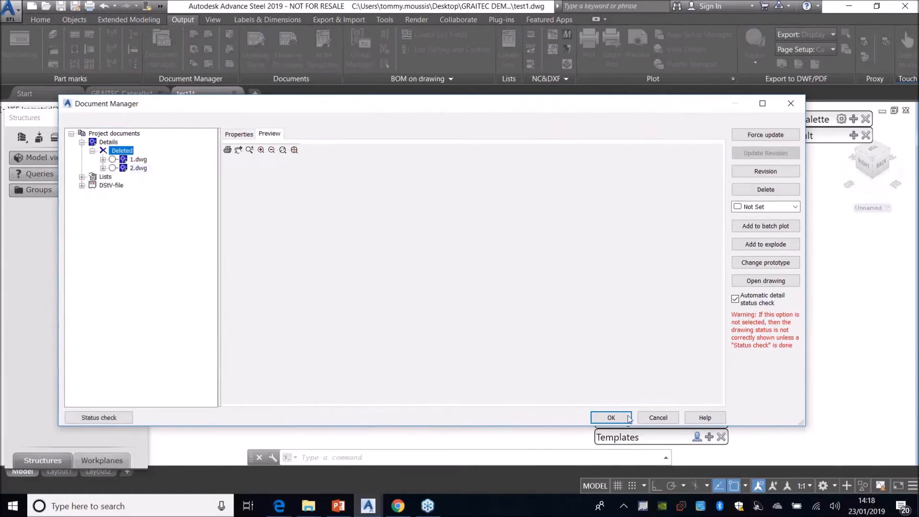
{"action": "left_click", "coordinate": [627, 417]}
{"action": "left_click", "coordinate": [507, 287]}
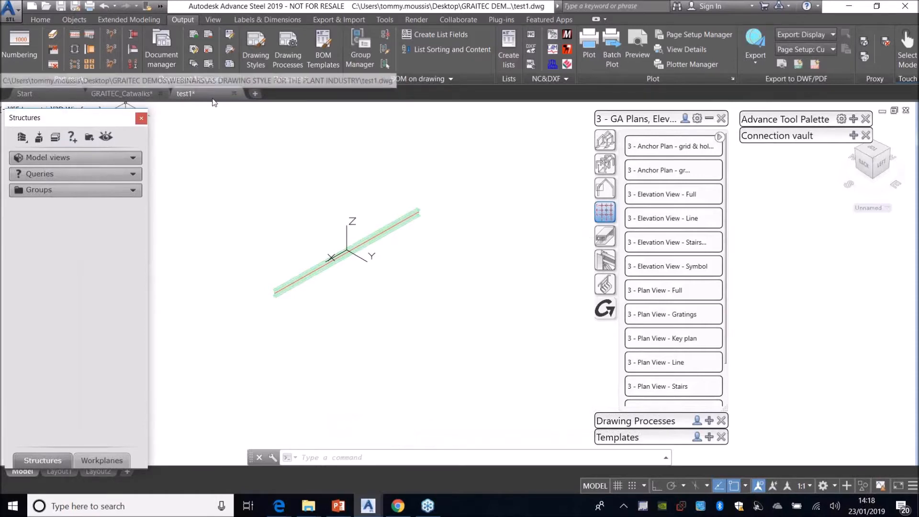
{"action": "left_click", "coordinate": [154, 94]}
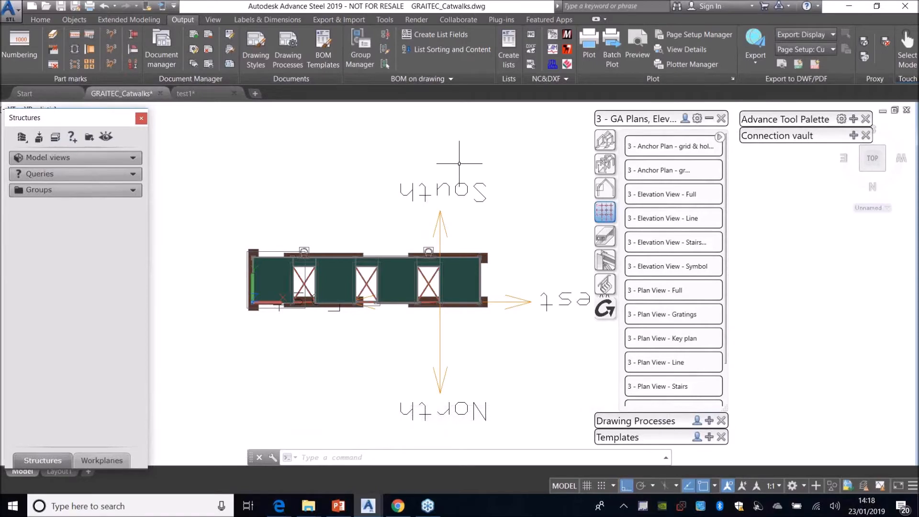
Switch to File Explorer and browse to the folder C:\ProgramData\Autodesk\Advance Steel 2019\USA.
{"action": "mouse_move", "coordinate": [308, 506]}
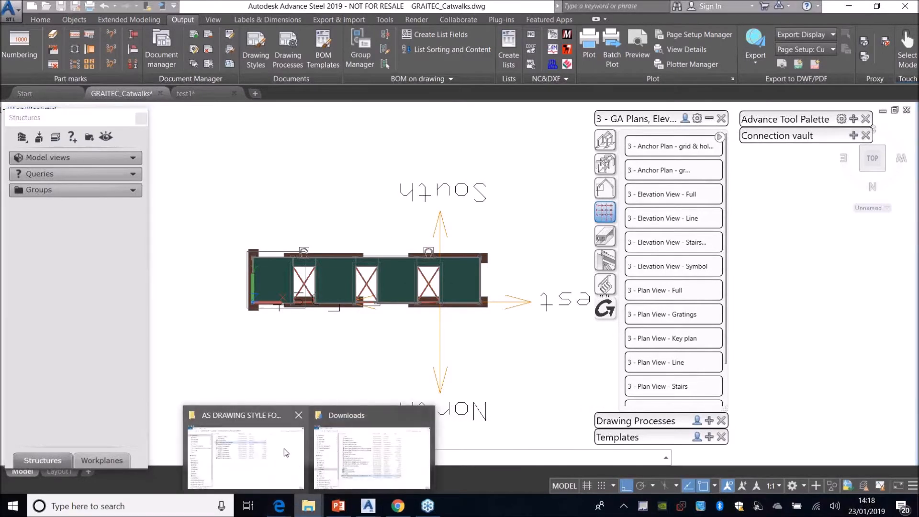
{"action": "mouse_move", "coordinate": [302, 452]}
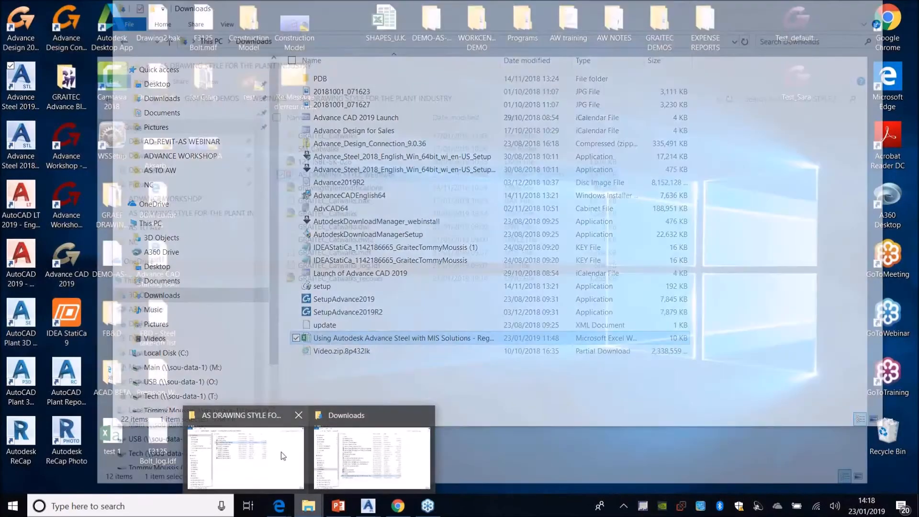
{"action": "left_click", "coordinate": [280, 452]}
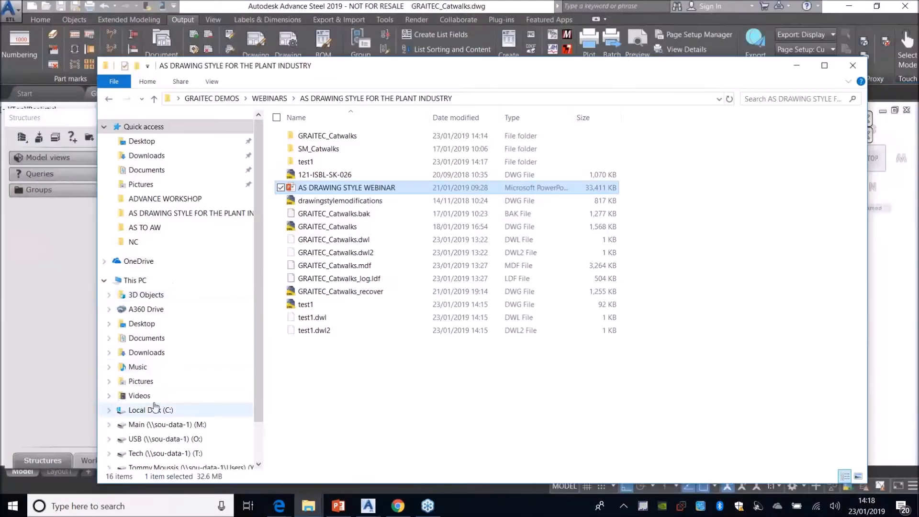
{"action": "left_click", "coordinate": [166, 410]}
{"action": "double_click", "coordinate": [319, 226]}
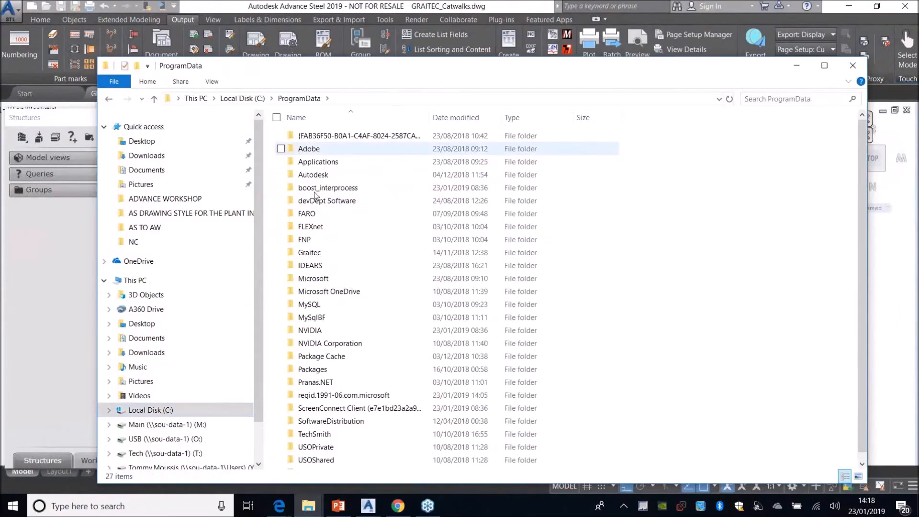
{"action": "double_click", "coordinate": [330, 175]}
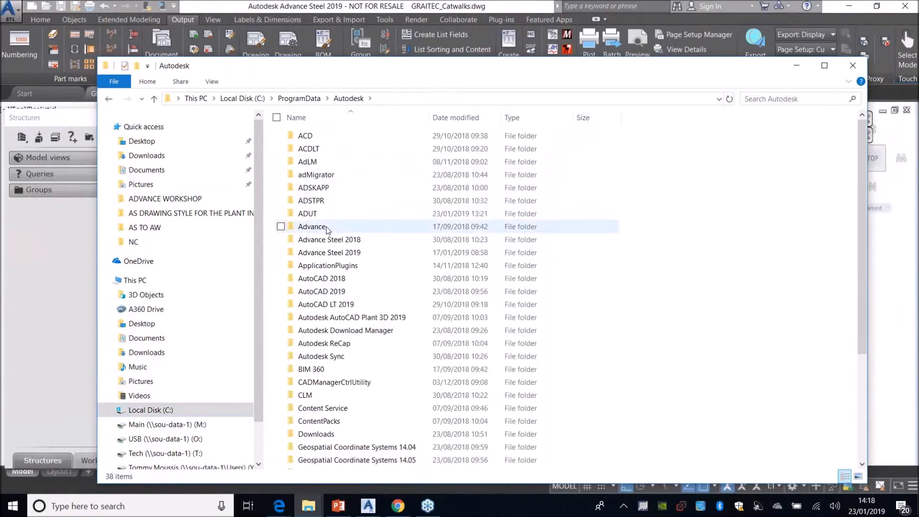
{"action": "double_click", "coordinate": [329, 252]}
{"action": "double_click", "coordinate": [322, 187]}
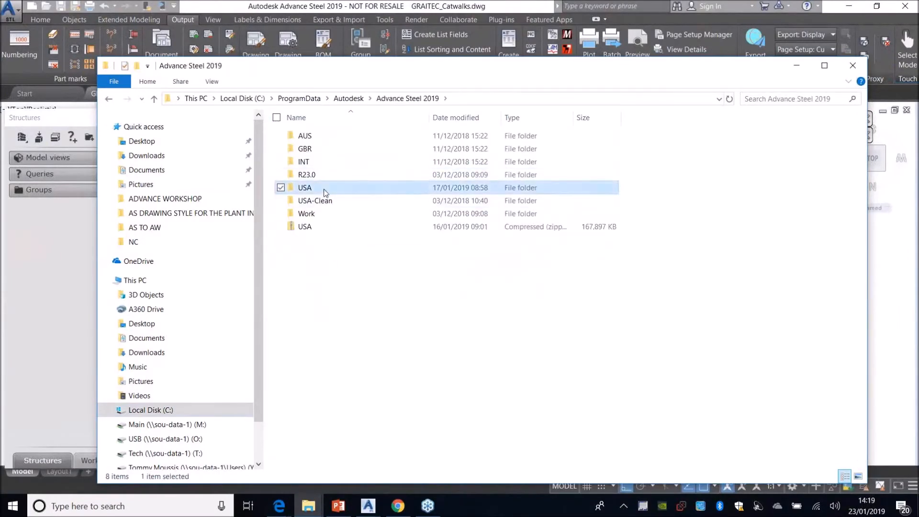
Examine the prototype drawings in Shared\Support\Prototypes and in its user-named subfolder, and close File Explorer.
{"action": "double_click", "coordinate": [309, 200]}
{"action": "left_click", "coordinate": [323, 163]}
{"action": "double_click", "coordinate": [323, 162]}
{"action": "double_click", "coordinate": [329, 185]}
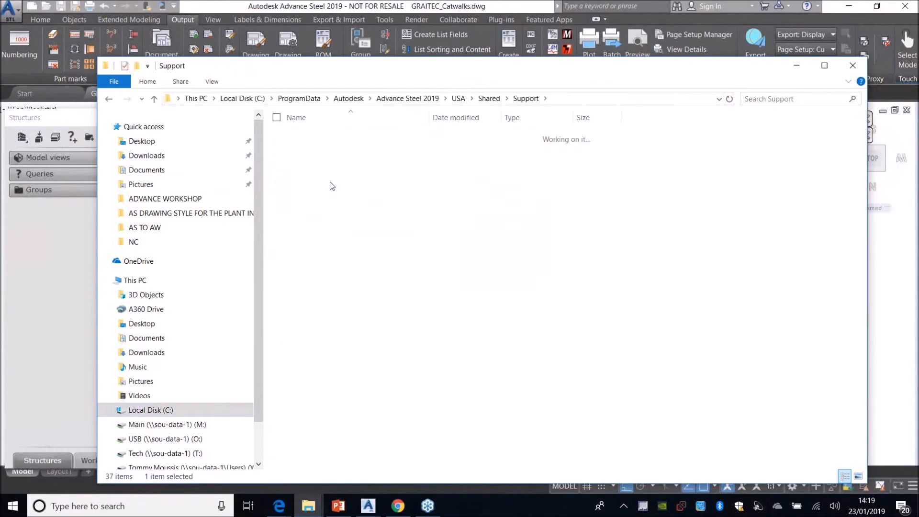
{"action": "left_click", "coordinate": [526, 98]}
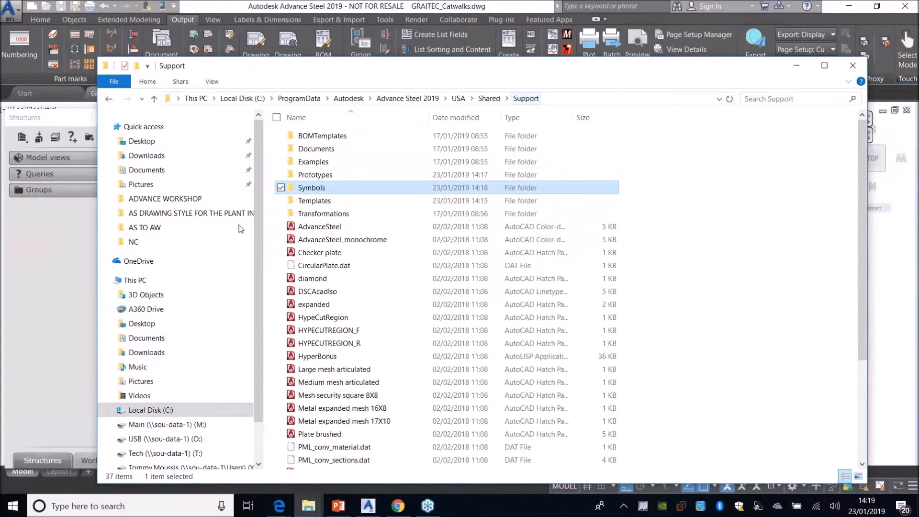
{"action": "double_click", "coordinate": [313, 176]}
{"action": "double_click", "coordinate": [310, 162]}
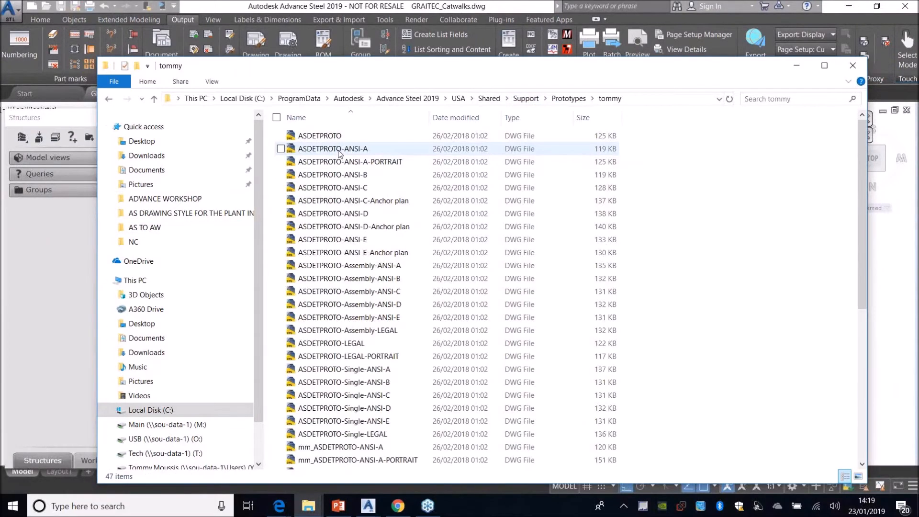
{"action": "left_click", "coordinate": [525, 98]}
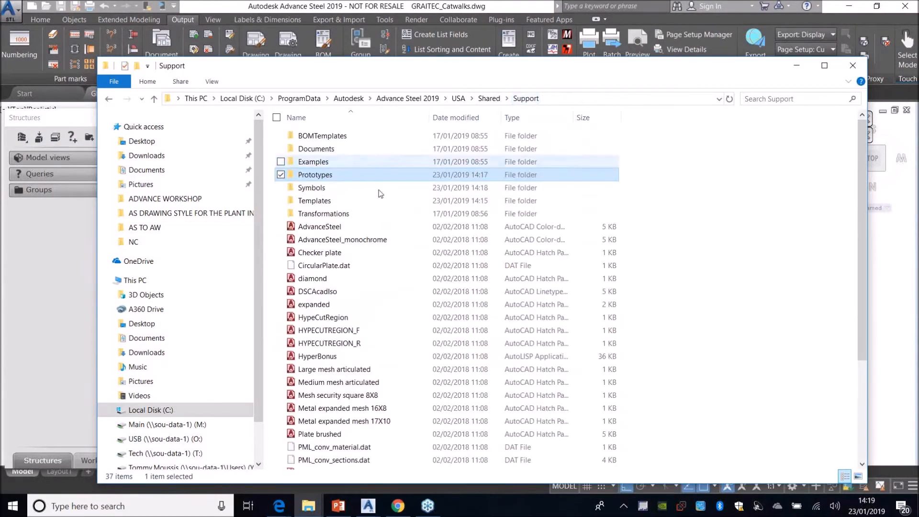
{"action": "double_click", "coordinate": [353, 176]}
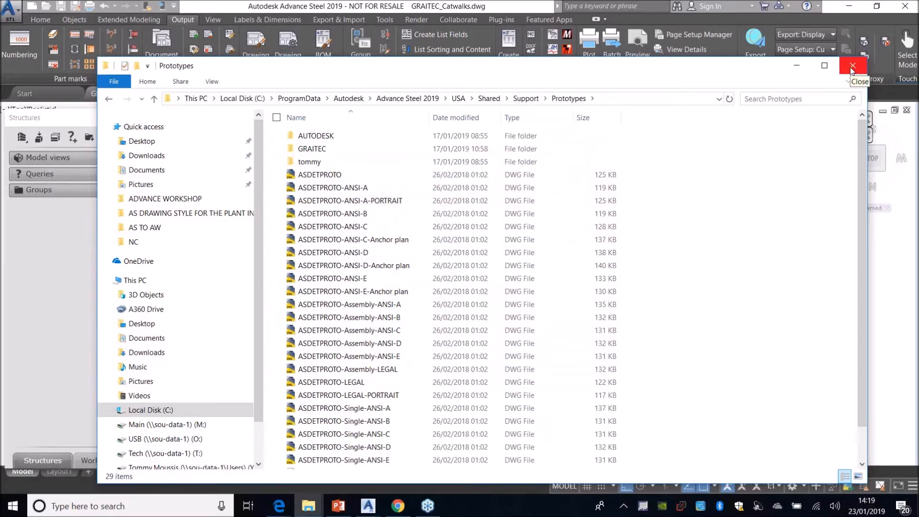
{"action": "left_click", "coordinate": [852, 67]}
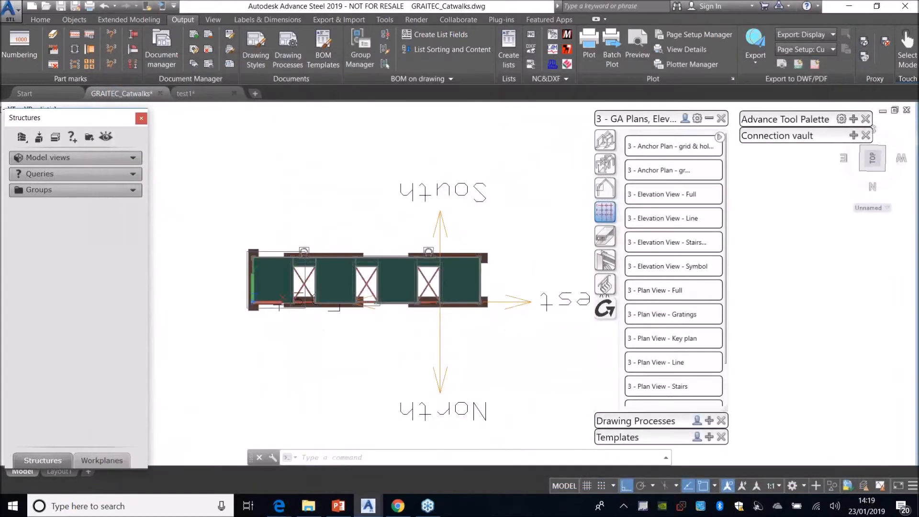
Open the default prototype ASDETPROTO-ANSI-D from the GRAITEC folder for editing and examine its title block.
{"action": "left_click", "coordinate": [231, 64]}
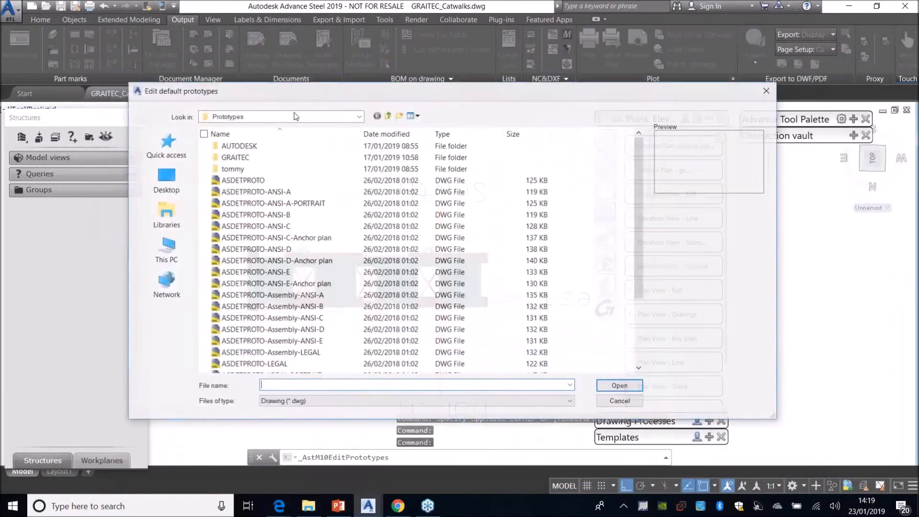
{"action": "double_click", "coordinate": [257, 158]}
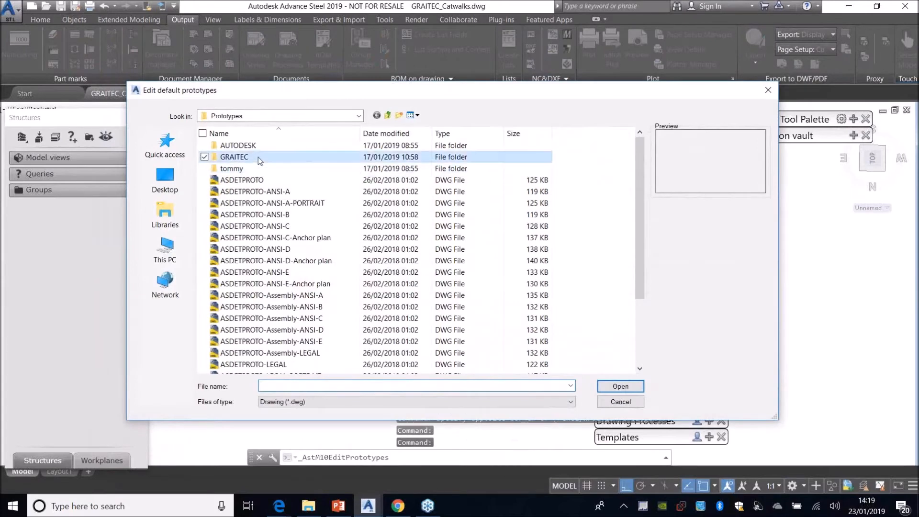
{"action": "double_click", "coordinate": [268, 146]}
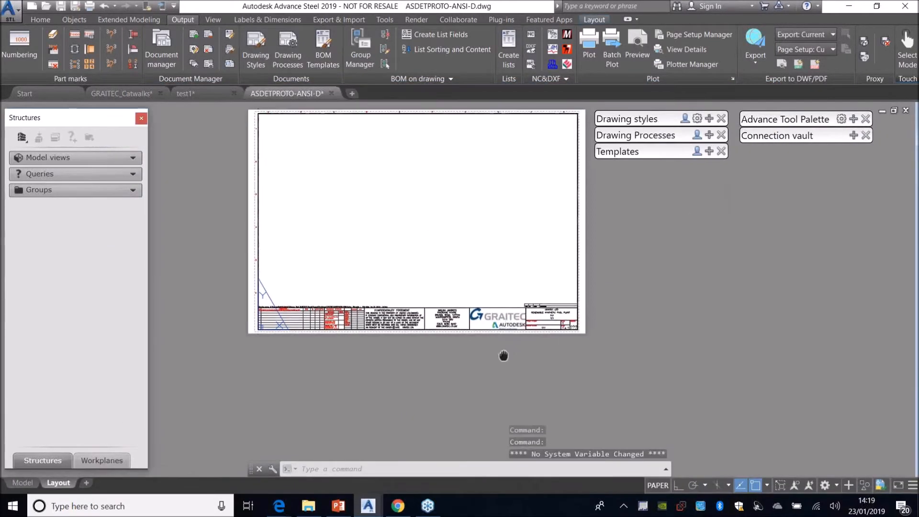
{"action": "scroll", "coordinate": [502, 353], "scroll_direction": "up", "scroll_amount": 4}
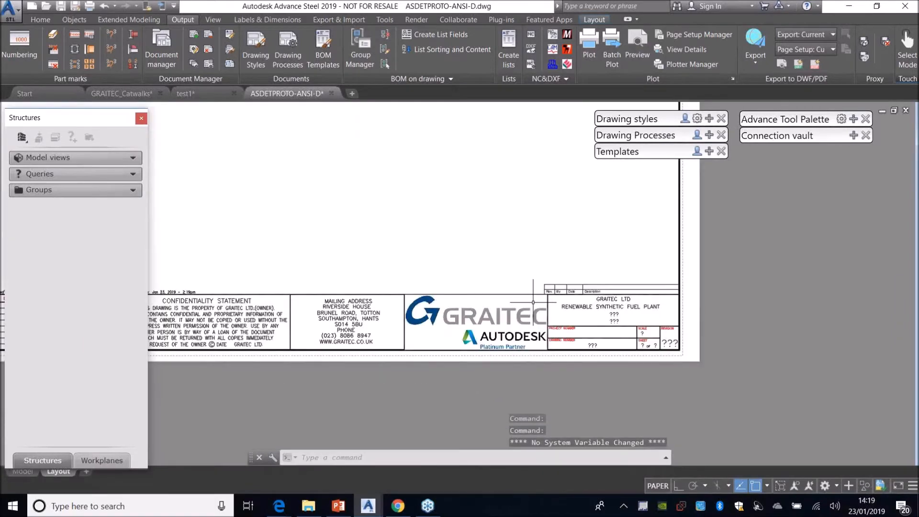
{"action": "scroll", "coordinate": [550, 303], "scroll_direction": "down", "scroll_amount": 4}
{"action": "middle_click_drag", "start_coordinate": [604, 152], "coordinate": [592, 206]}
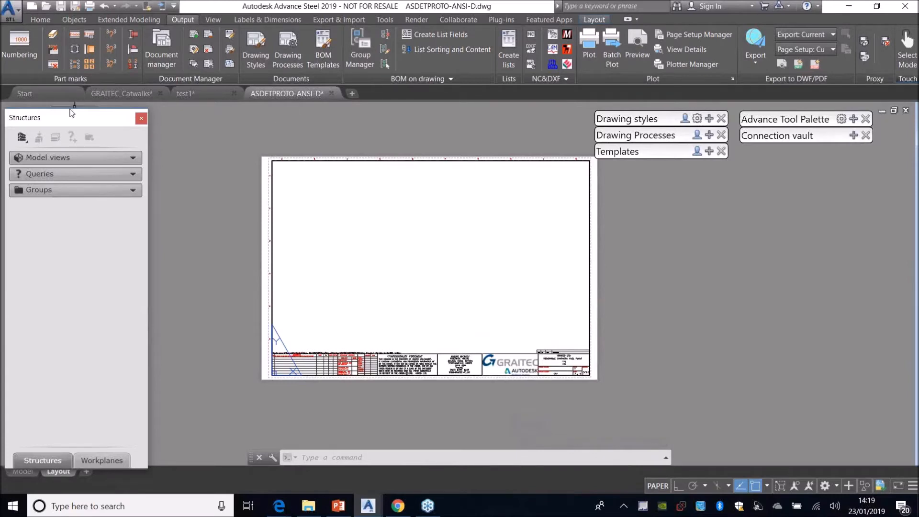
{"action": "left_click_drag", "start_coordinate": [69, 111], "coordinate": [67, 104]}
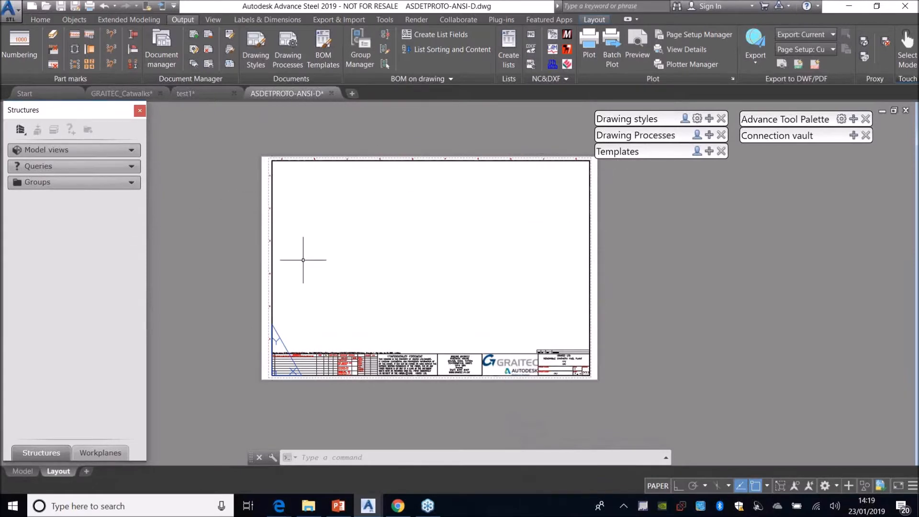
Open the page setup of the prototype's Layout for modification and review the available plot style tables.
{"action": "right_click", "coordinate": [59, 472]}
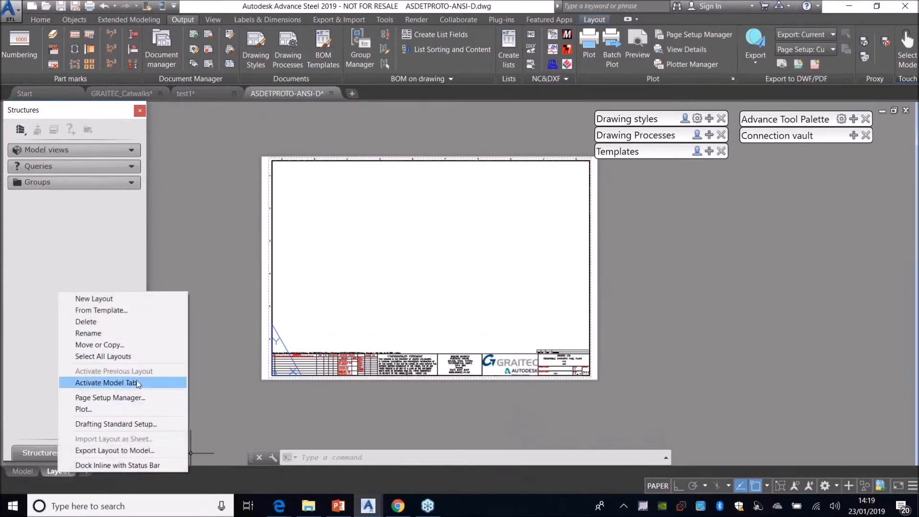
{"action": "left_click", "coordinate": [120, 399]}
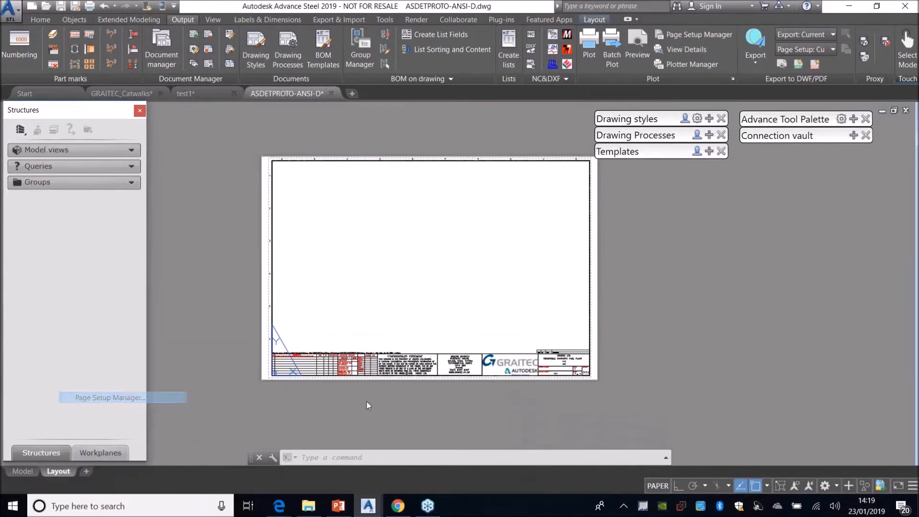
{"action": "left_click", "coordinate": [548, 231]}
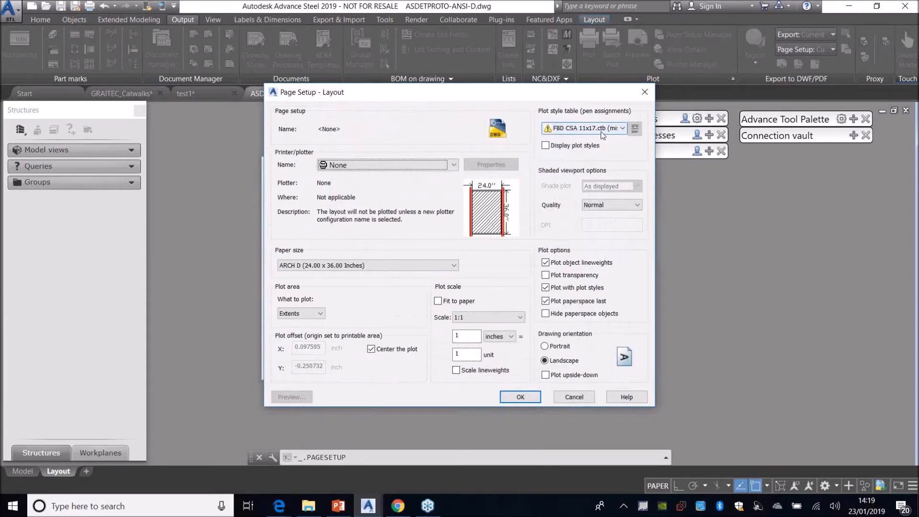
{"action": "left_click", "coordinate": [622, 128]}
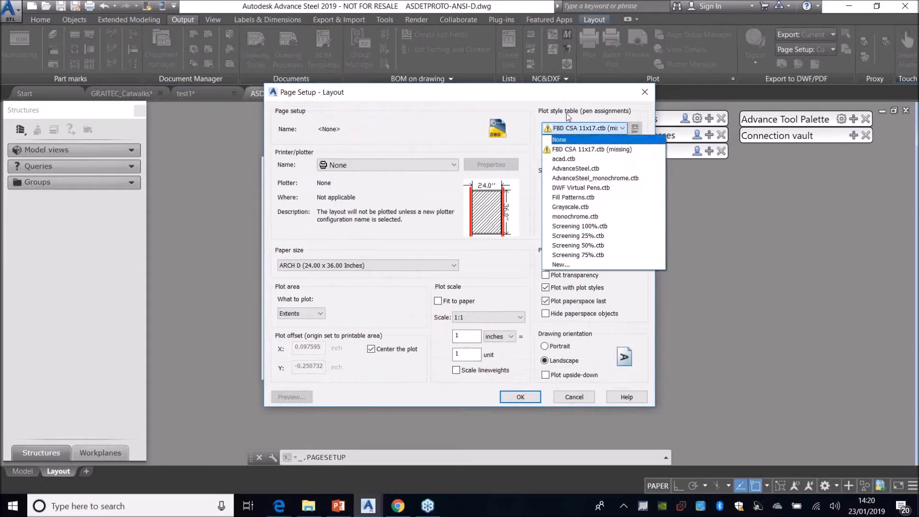
{"action": "left_click", "coordinate": [502, 110]}
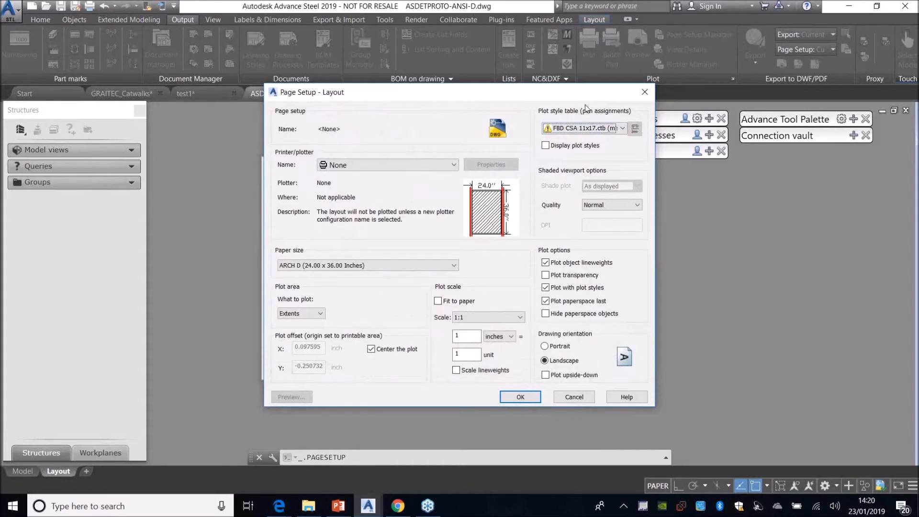
Choose the AdvanceSteel.ctb plot style table, examine its color settings in the editor, and leave the page setup without saving.
{"action": "left_click", "coordinate": [607, 128]}
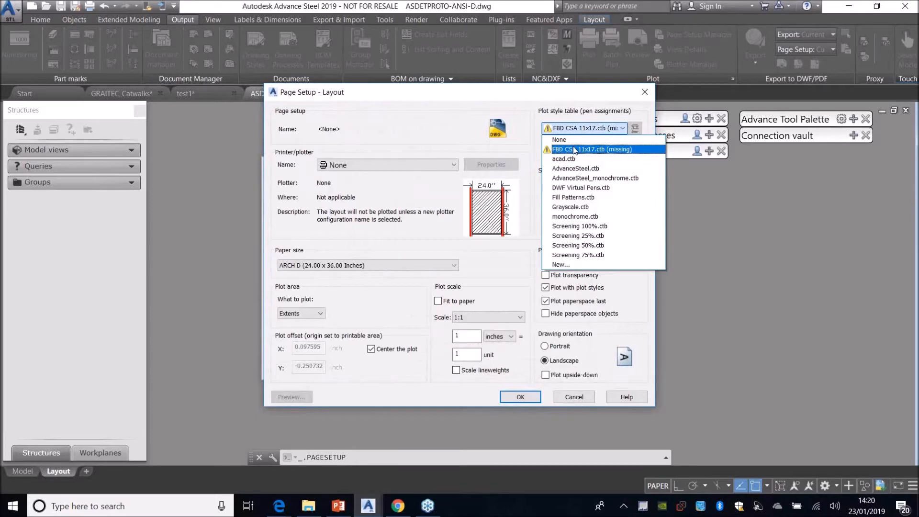
{"action": "left_click", "coordinate": [558, 168]}
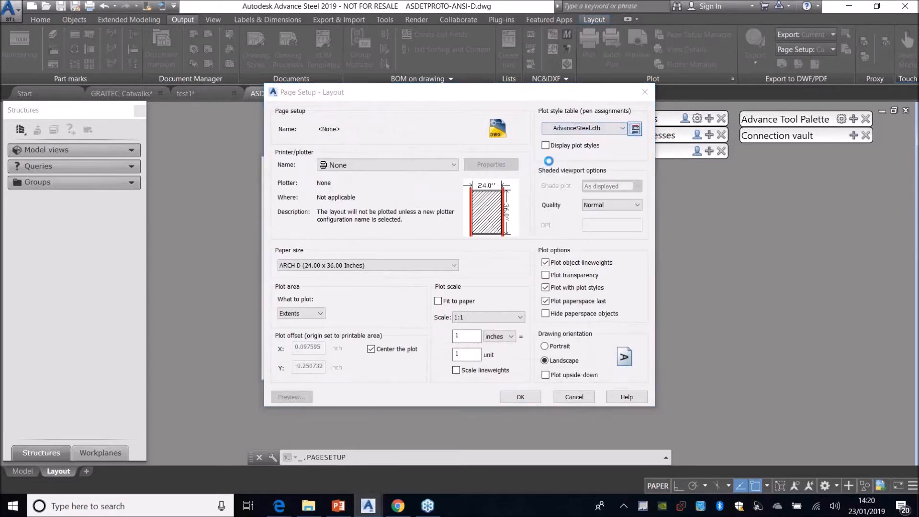
{"action": "left_click", "coordinate": [635, 128]}
{"action": "left_click_drag", "start_coordinate": [479, 98], "coordinate": [286, 80]}
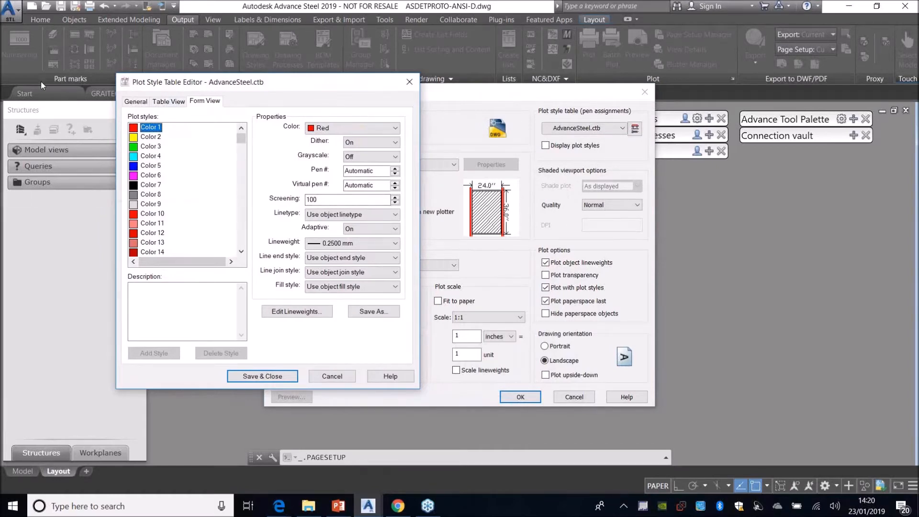
{"action": "scroll", "coordinate": [182, 177], "scroll_direction": "down", "scroll_amount": 17}
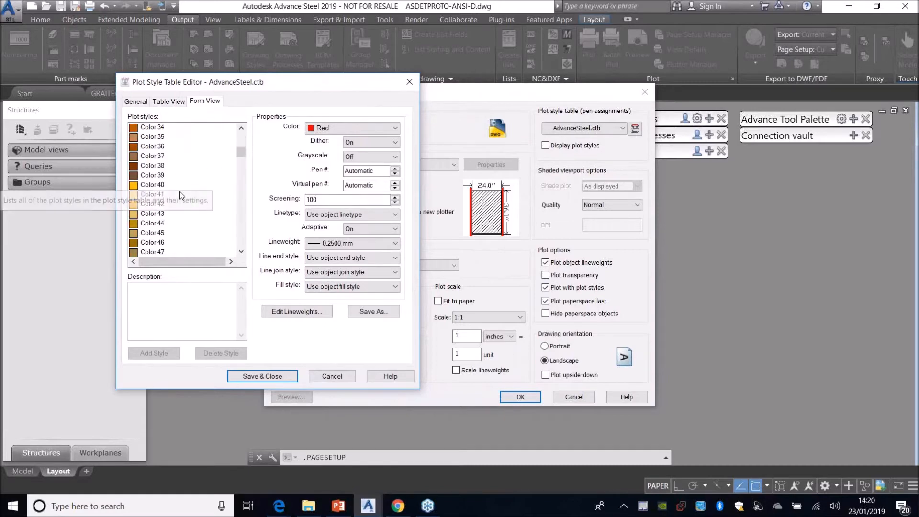
{"action": "scroll", "coordinate": [184, 200], "scroll_direction": "up", "scroll_amount": 17}
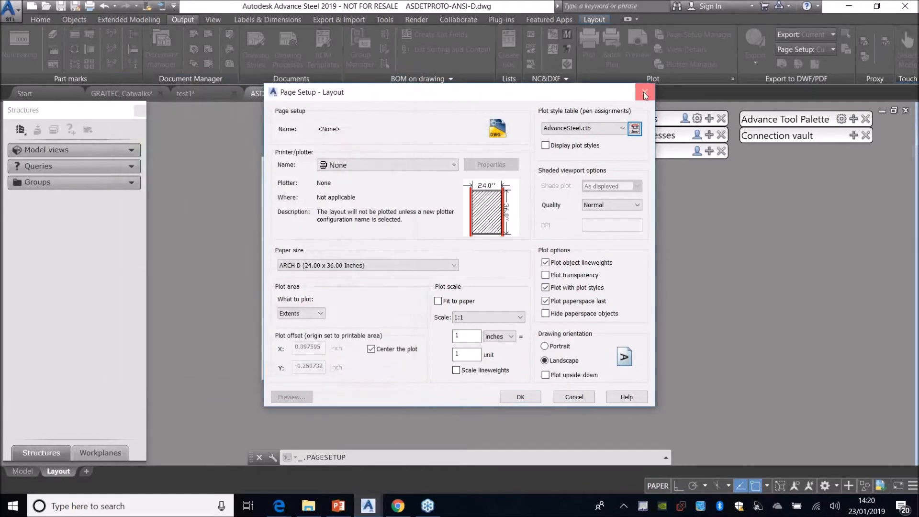
{"action": "left_click", "coordinate": [645, 91]}
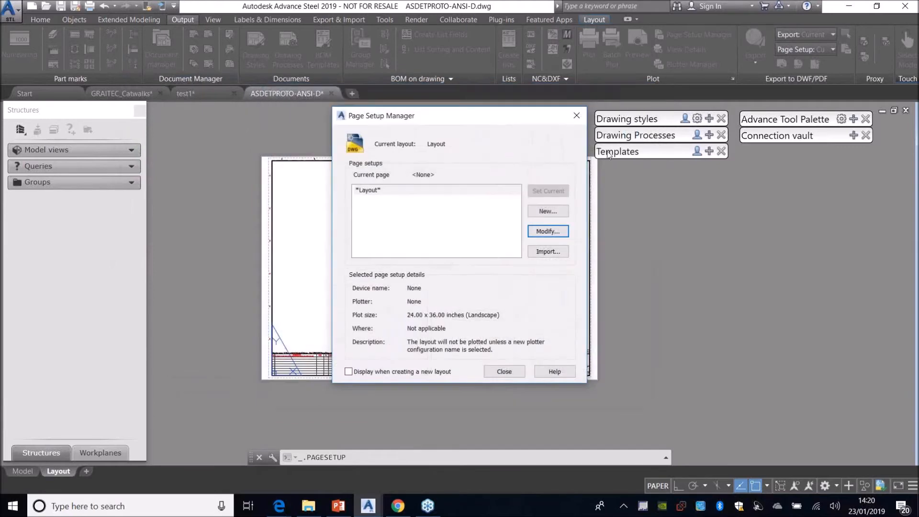
{"action": "left_click", "coordinate": [576, 116]}
Open the AS_DIM_STYLE_1_FBD dimension style for modification, examine its symbols and arrows settings, and leave without changes.
{"action": "left_click", "coordinate": [423, 262]}
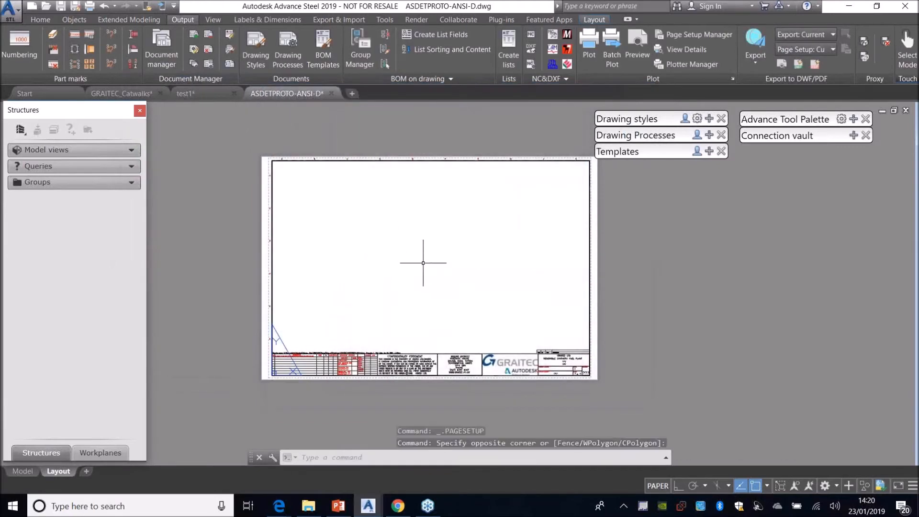
{"action": "type", "text": "dimstyle"}
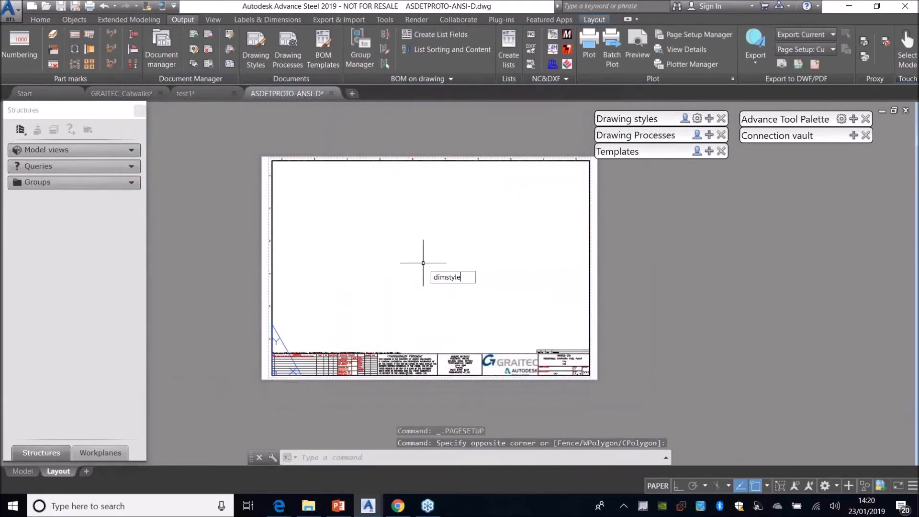
{"action": "key", "text": "Return"}
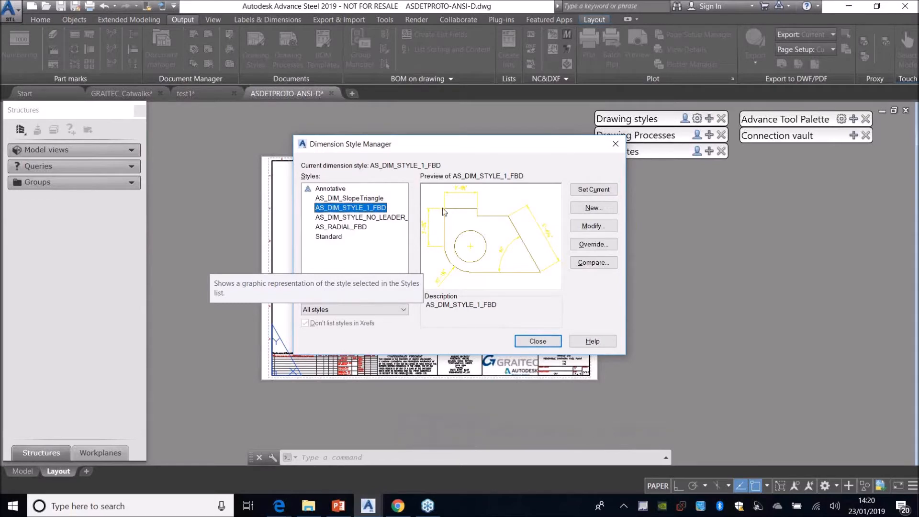
{"action": "left_click_drag", "start_coordinate": [476, 152], "coordinate": [198, 108]}
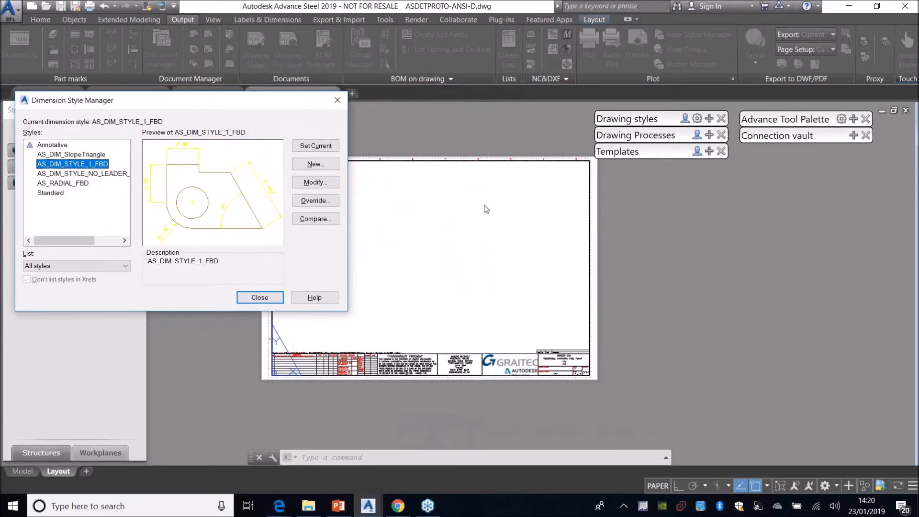
{"action": "left_click", "coordinate": [316, 184]}
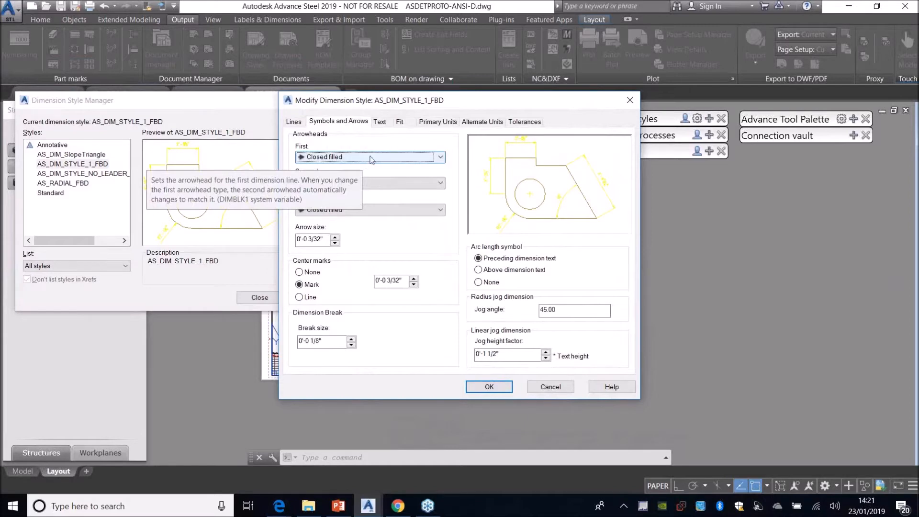
{"action": "left_click", "coordinate": [630, 100]}
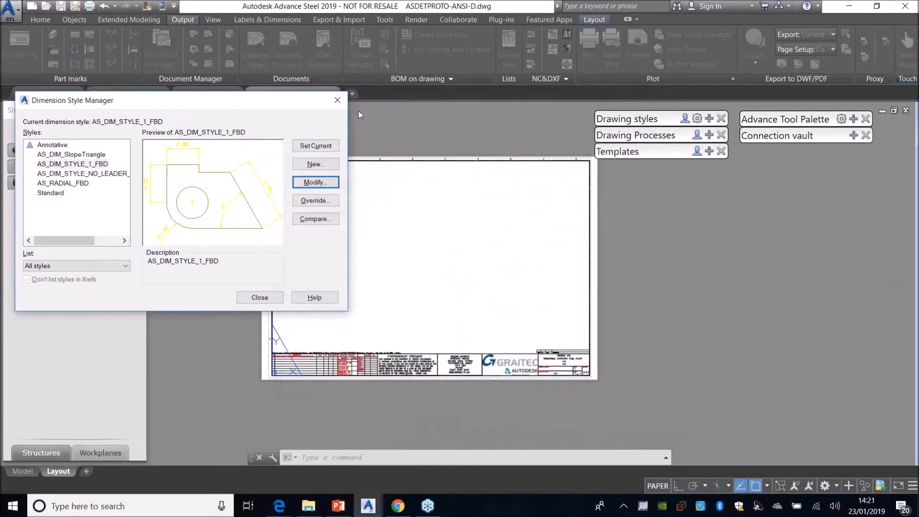
{"action": "left_click", "coordinate": [349, 95]}
Open the Defaults in the Advance Steel Management Tools and review the available profiles, keeping GRAITEC selected.
{"action": "left_click", "coordinate": [380, 21]}
{"action": "left_click", "coordinate": [23, 45]}
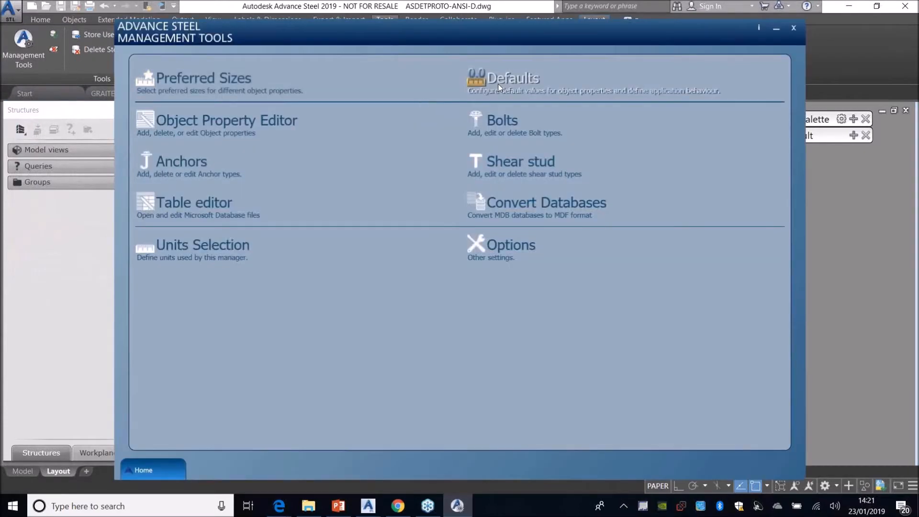
{"action": "left_click", "coordinate": [497, 85]}
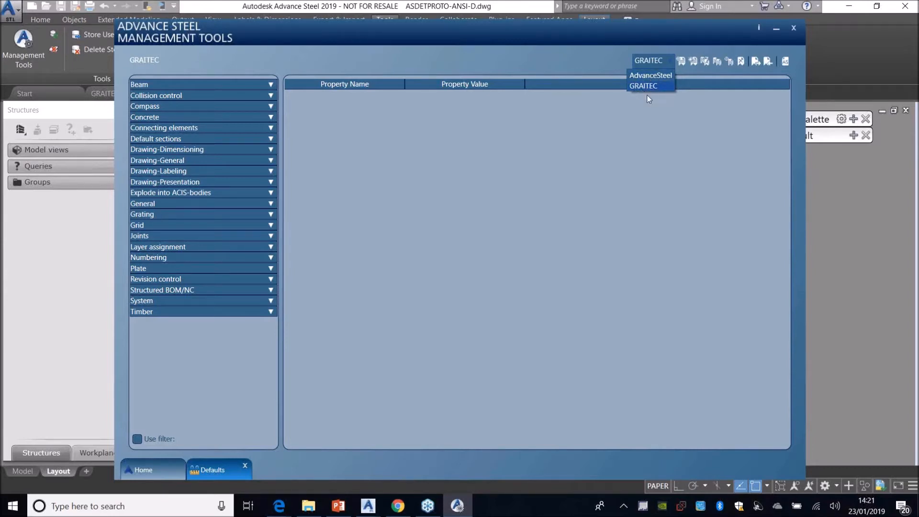
{"action": "left_click", "coordinate": [609, 183]}
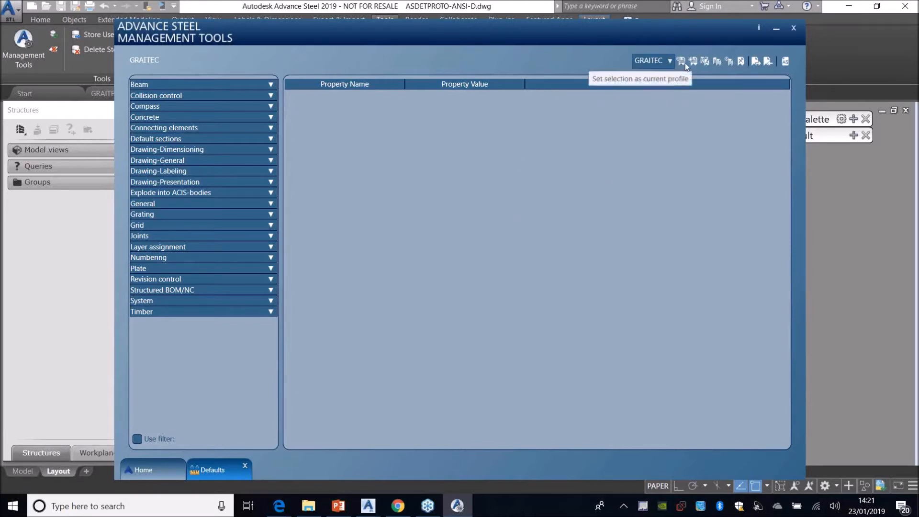
{"action": "left_click", "coordinate": [665, 63]}
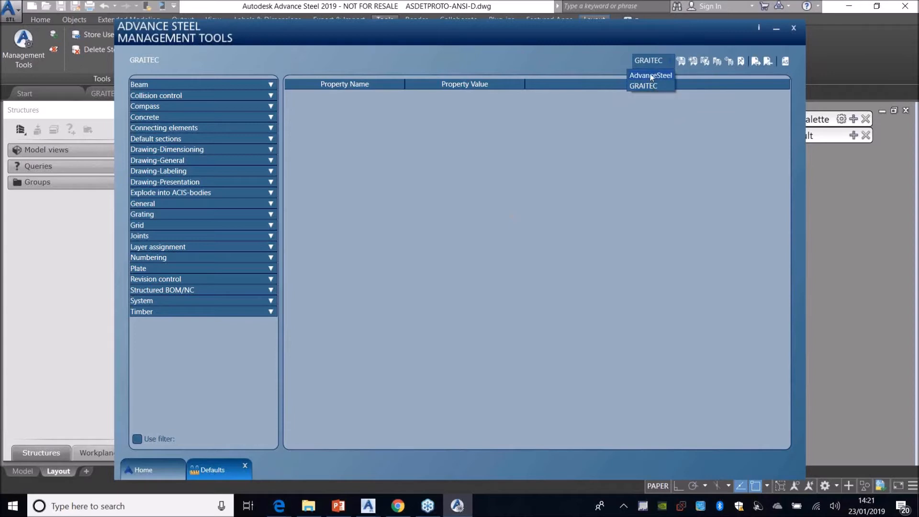
{"action": "left_click", "coordinate": [654, 86]}
Enable the defaults filter, examine the Drawing-Dimensioning dimension style defaults of the GRAITEC profile, and minimize the Management Tools.
{"action": "left_click", "coordinate": [137, 439]}
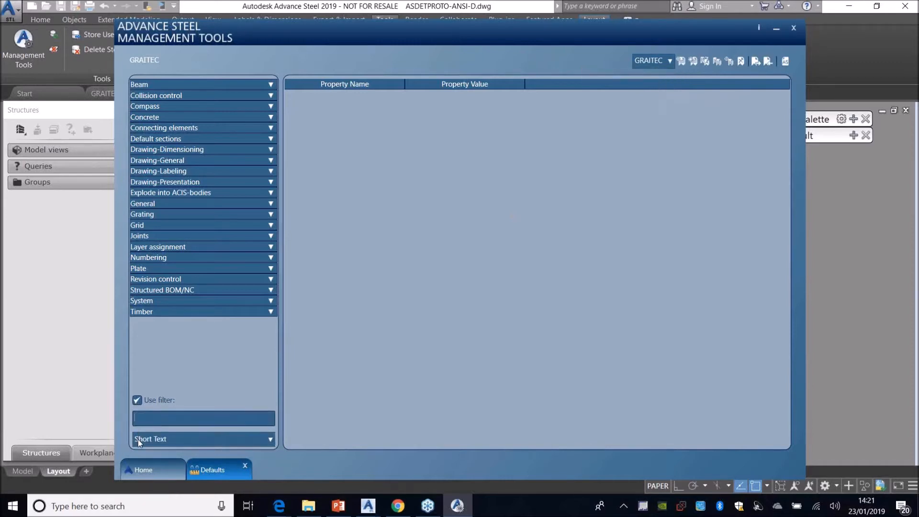
{"action": "left_click", "coordinate": [271, 149]}
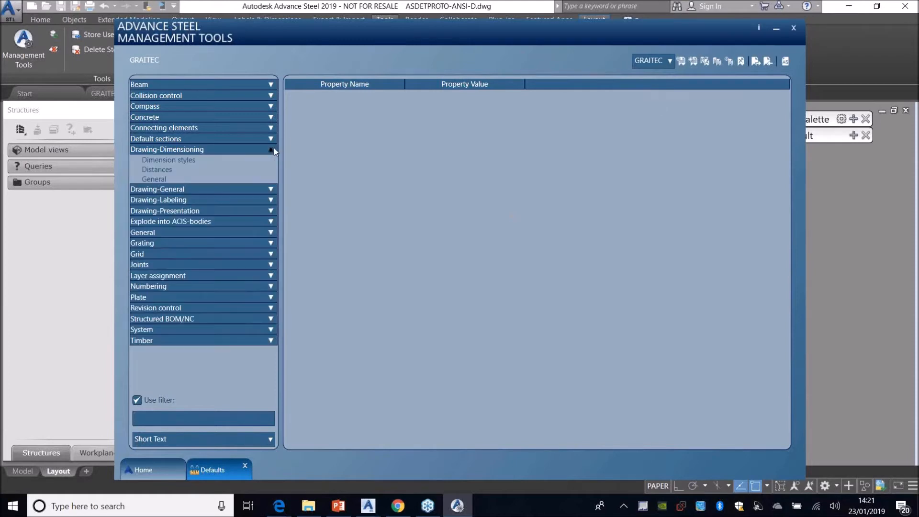
{"action": "left_click", "coordinate": [168, 160]}
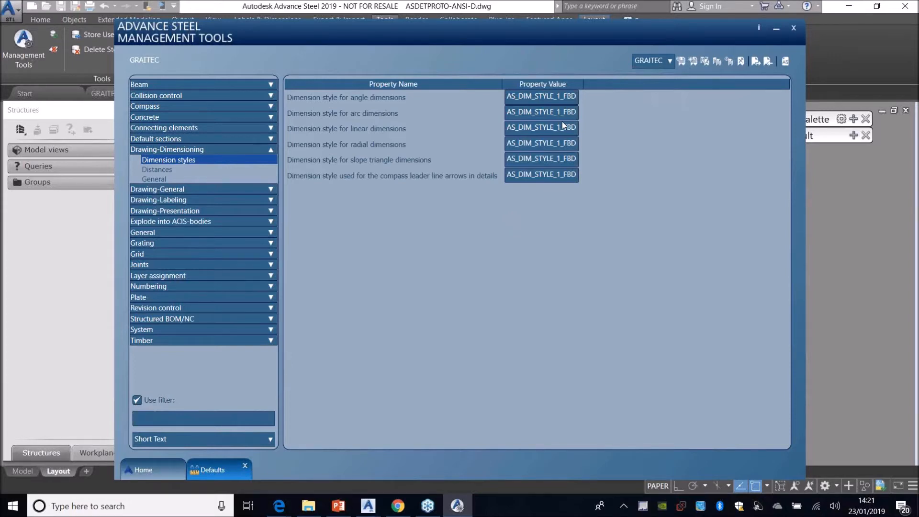
{"action": "left_click", "coordinate": [653, 61]}
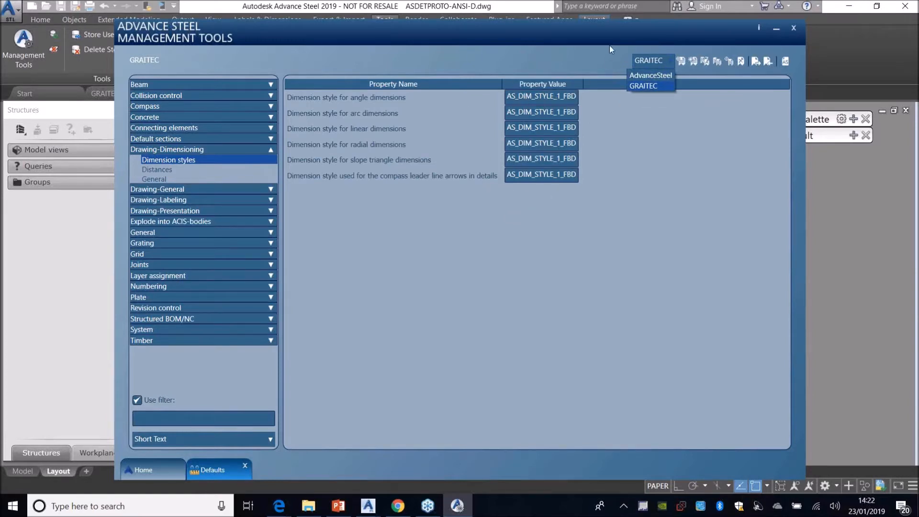
{"action": "left_click", "coordinate": [651, 33]}
{"action": "left_click", "coordinate": [776, 28]}
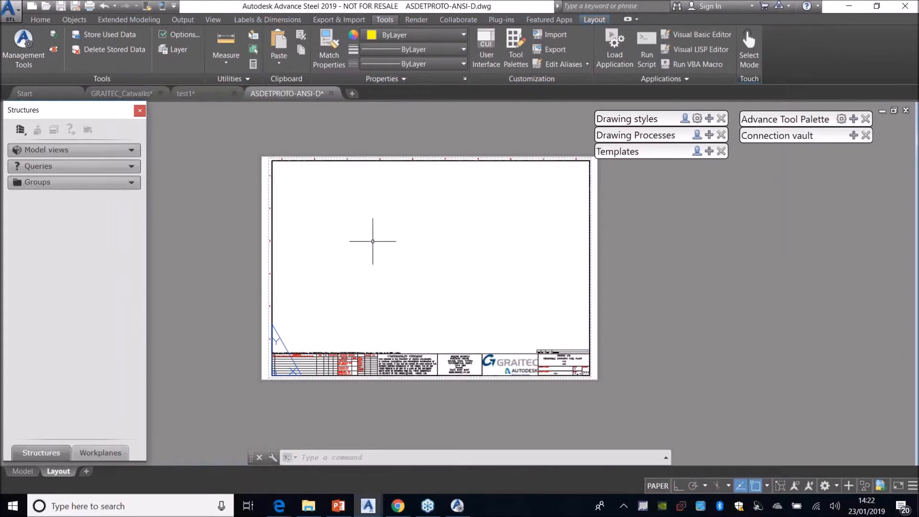
Check the prototype's dimension style names in the Dimension Style Manager and return to the Management Tools.
{"action": "type", "text": "dimstyle"}
{"action": "key", "text": "Return"}
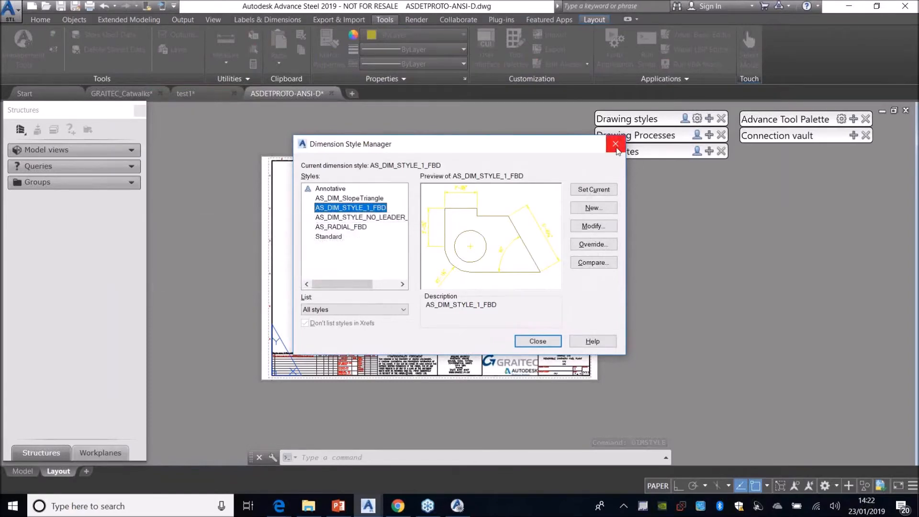
{"action": "left_click", "coordinate": [457, 506]}
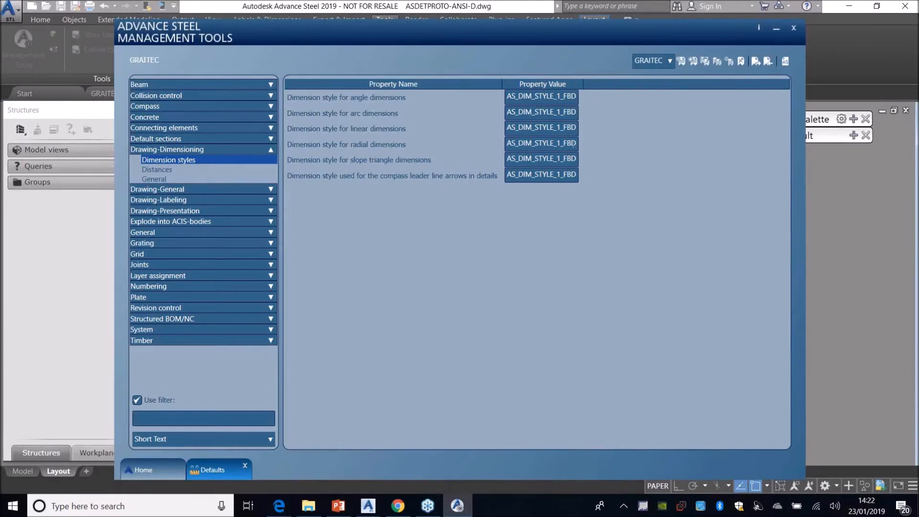
Set all six dimension style defaults of the GRAITEC profile to AS_DIM_STYLE_1.
{"action": "left_click", "coordinate": [663, 64]}
{"action": "left_click", "coordinate": [647, 86]}
{"action": "key", "text": "BackSpace"}
{"action": "left_click_drag", "start_coordinate": [560, 113], "coordinate": [590, 176]}
{"action": "key", "text": "BackSpace"}
{"action": "key", "text": "BackSpace"}
{"action": "key", "text": "BackSpace"}
{"action": "key", "text": "BackSpace"}
{"action": "key", "text": "BackSpace"}
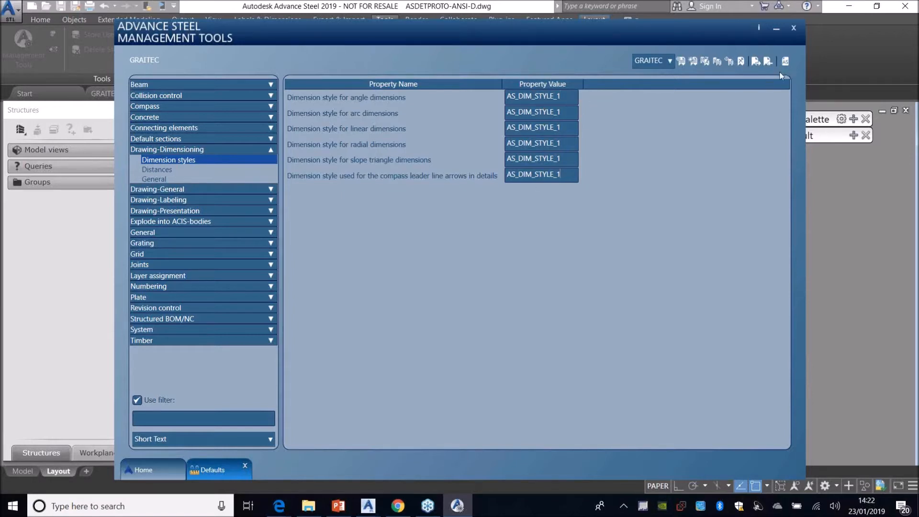
Examine the Drawing-Dimensioning dimension style defaults of the AdvanceSteel profile.
{"action": "left_click", "coordinate": [652, 65]}
{"action": "left_click", "coordinate": [650, 74]}
{"action": "left_click", "coordinate": [660, 58]}
{"action": "left_click", "coordinate": [648, 70]}
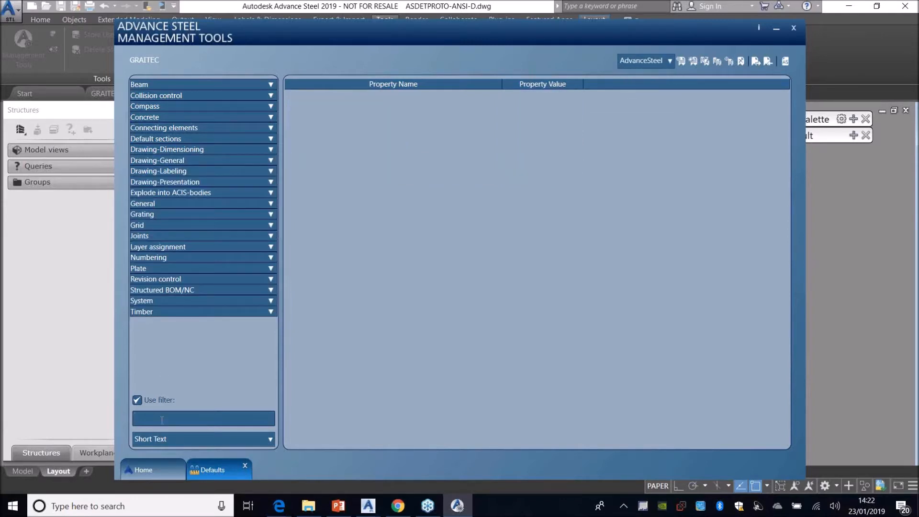
{"action": "left_click", "coordinate": [271, 149]}
{"action": "left_click", "coordinate": [175, 161]}
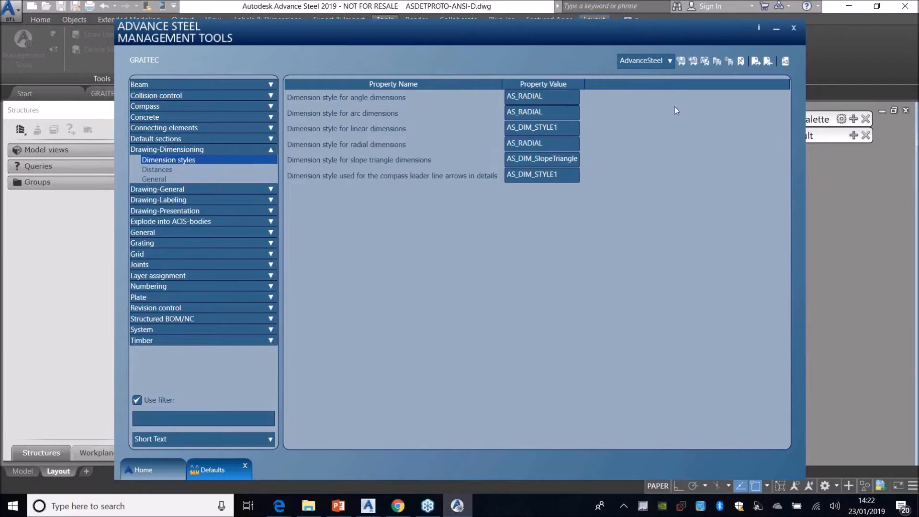
Change the GRAITEC profile's dimension style defaults to AS_DIM_STYLE1 and minimize the Management Tools.
{"action": "left_click", "coordinate": [662, 62]}
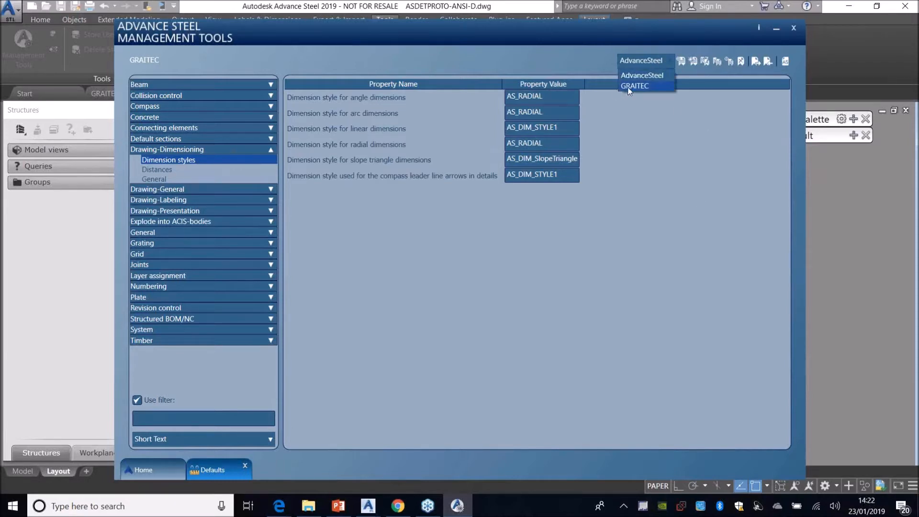
{"action": "left_click", "coordinate": [659, 91]}
{"action": "left_click", "coordinate": [178, 420]}
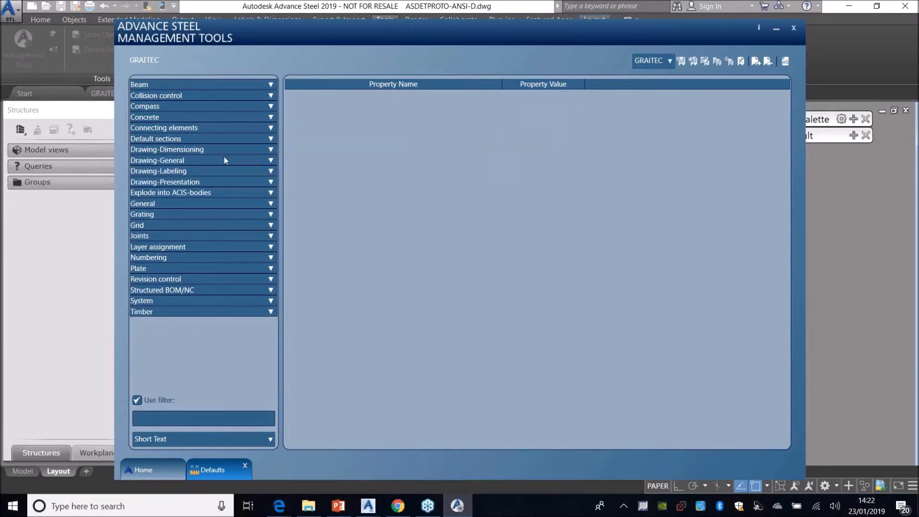
{"action": "left_click", "coordinate": [260, 149]}
{"action": "left_click", "coordinate": [197, 160]}
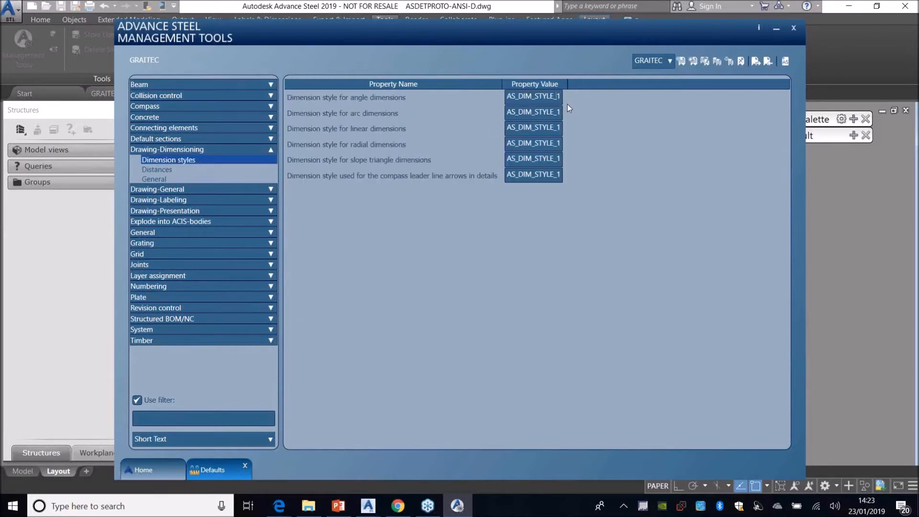
{"action": "left_click", "coordinate": [558, 113]}
{"action": "key", "text": "BackSpace"}
{"action": "left_click", "coordinate": [558, 128]}
{"action": "key", "text": "BackSpace"}
{"action": "left_click", "coordinate": [558, 144]}
{"action": "key", "text": "BackSpace"}
{"action": "left_click", "coordinate": [559, 159]}
{"action": "key", "text": "BackSpace"}
{"action": "left_click", "coordinate": [558, 175]}
{"action": "key", "text": "BackSpace"}
{"action": "left_click", "coordinate": [780, 27]}
Rename the prototype's AS_DIM_STYLE_1_FBD dimension style as AS_DIM_STYLE1.
{"action": "left_click_drag", "start_coordinate": [542, 142], "coordinate": [762, 65]}
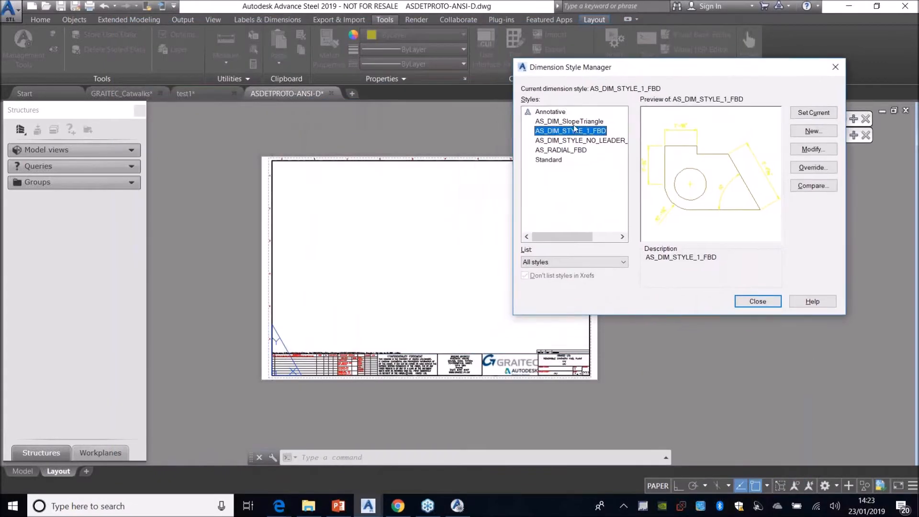
{"action": "right_click", "coordinate": [581, 130]}
{"action": "left_click", "coordinate": [600, 148]}
{"action": "left_click_drag", "start_coordinate": [607, 130], "coordinate": [584, 131]}
{"action": "type", "text": "_1"}
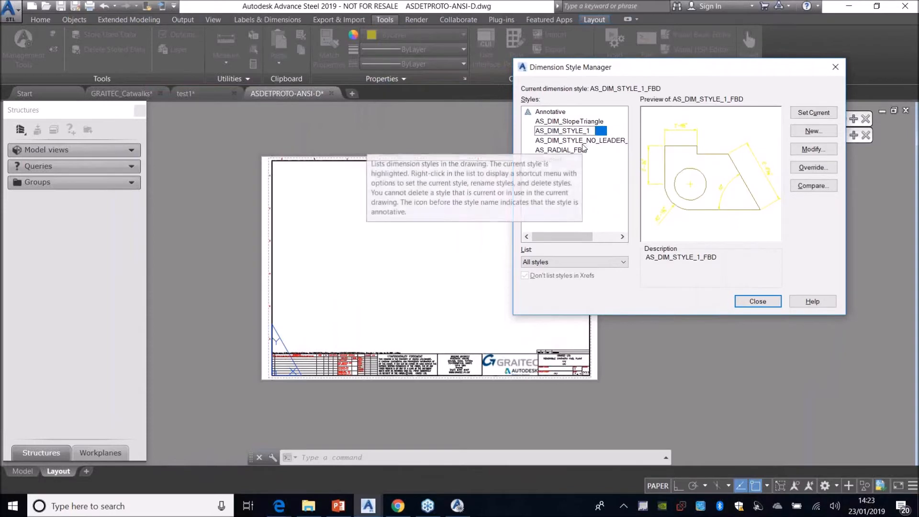
{"action": "key", "text": "Left"}
{"action": "key", "text": "BackSpace"}
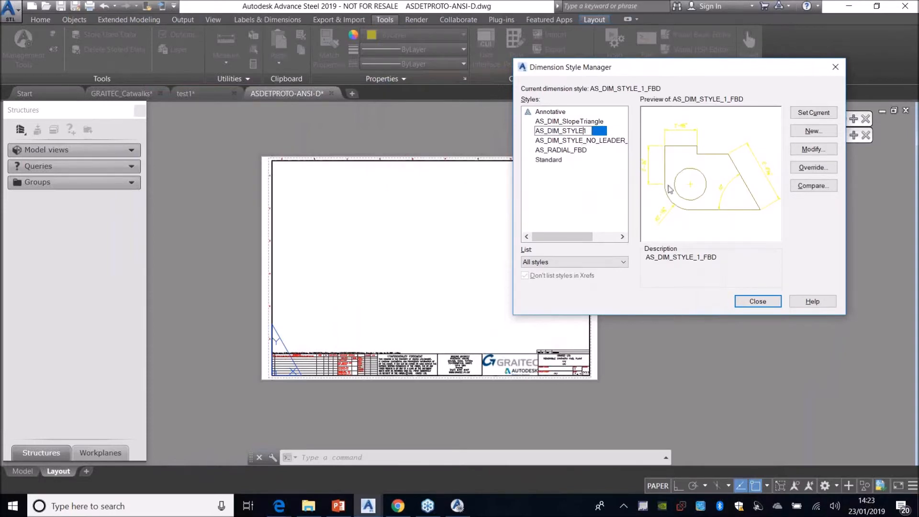
{"action": "key", "text": "Return"}
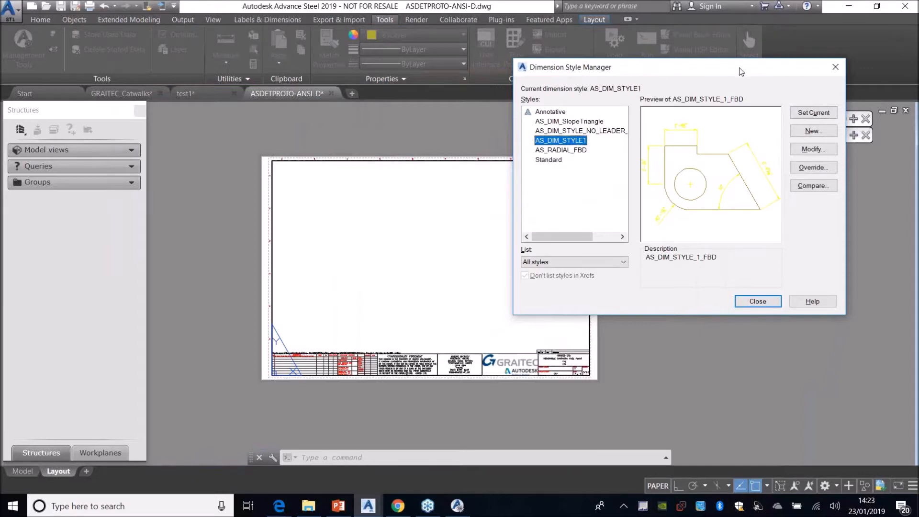
Close the Dimension Style Manager, then close the ASDETPROTO-ANSI-D prototype and save its changes.
{"action": "left_click_drag", "start_coordinate": [740, 69], "coordinate": [461, 95]}
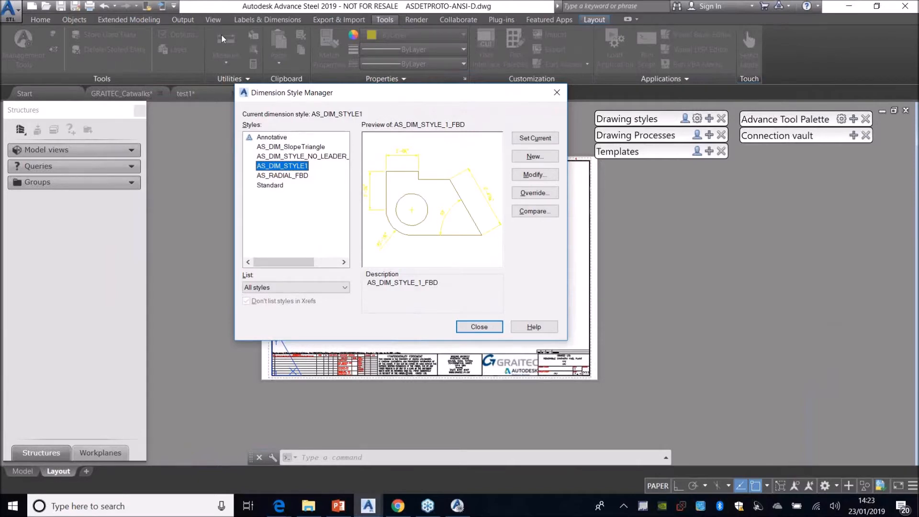
{"action": "left_click_drag", "start_coordinate": [360, 98], "coordinate": [425, 193]}
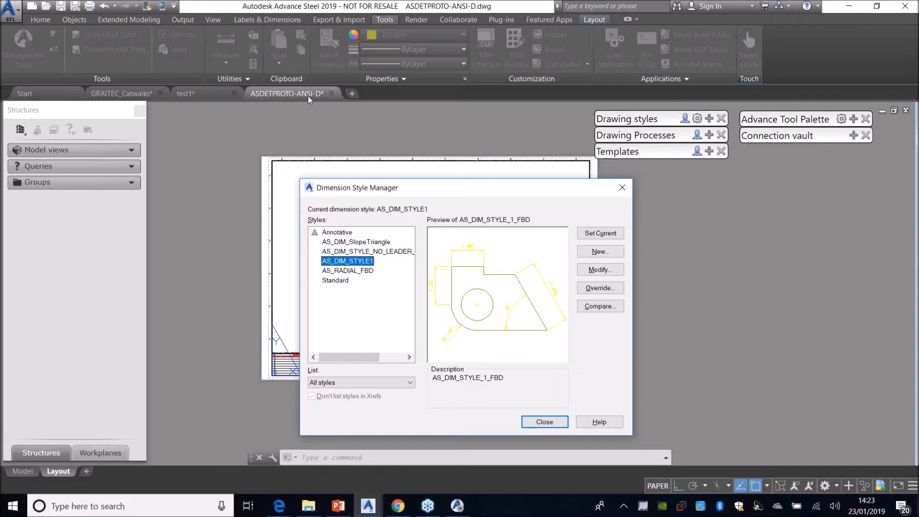
{"action": "left_click_drag", "start_coordinate": [539, 188], "coordinate": [338, 67]}
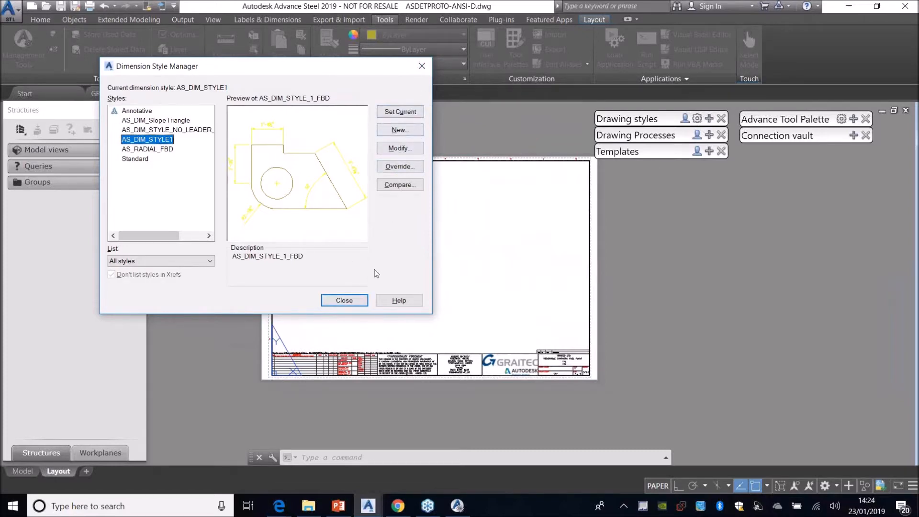
{"action": "left_click", "coordinate": [347, 299]}
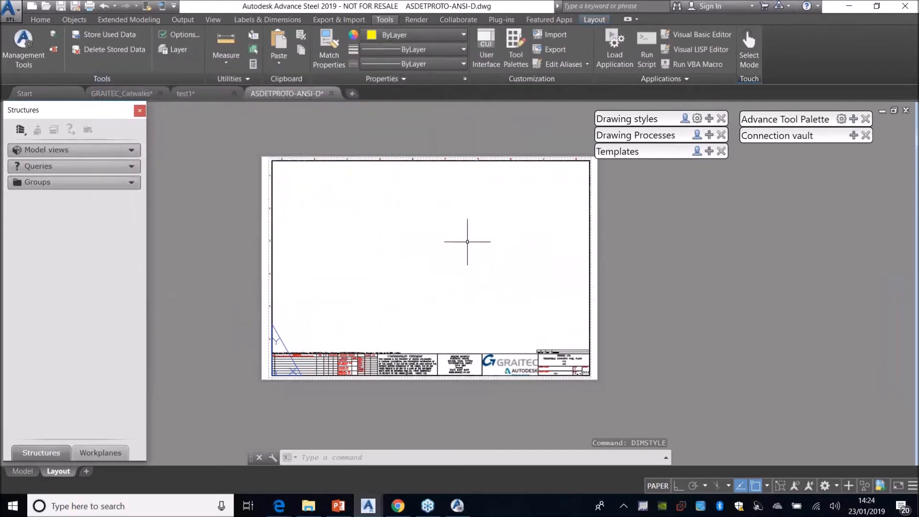
{"action": "left_click", "coordinate": [331, 94]}
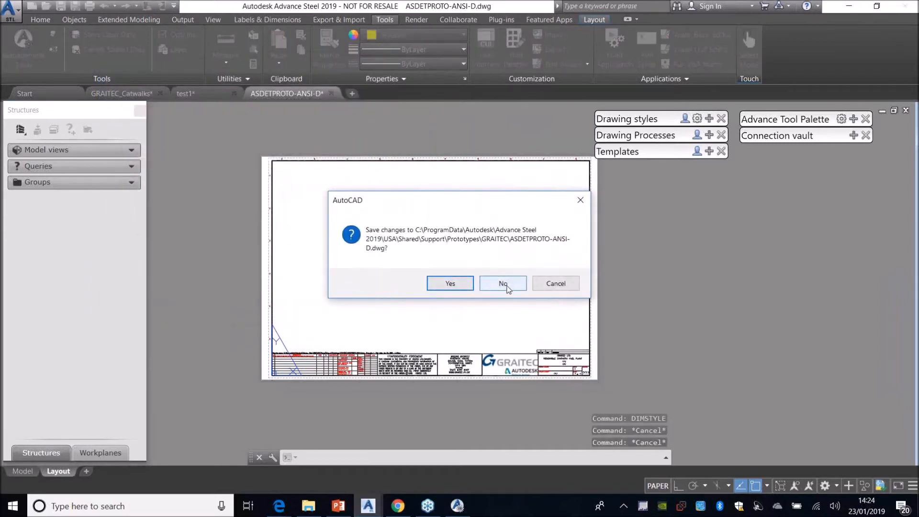
{"action": "left_click", "coordinate": [444, 285]}
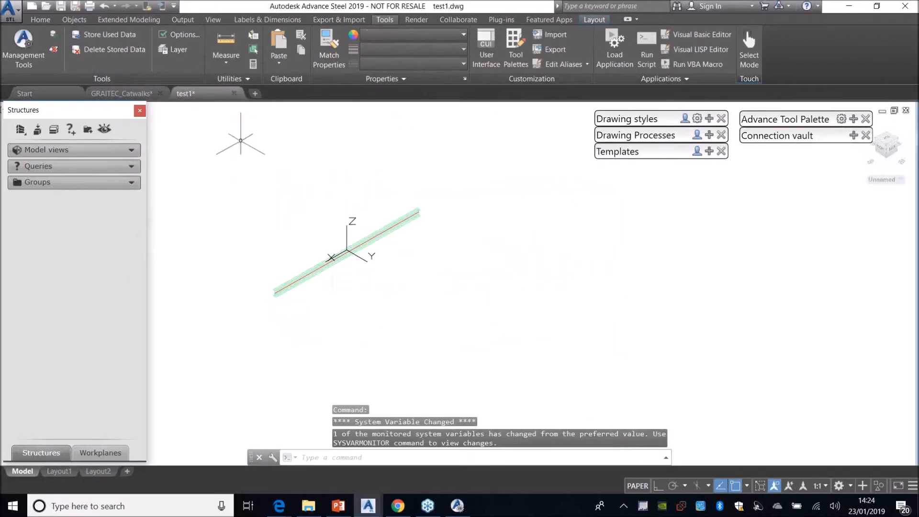
Switch to File Explorer, browse to the AS DRAWING STYLE FOR THE PLANT INDUSTRY folder and inspect its test1 and GRAITEC_Catwalks subfolders.
{"action": "left_click", "coordinate": [182, 19]}
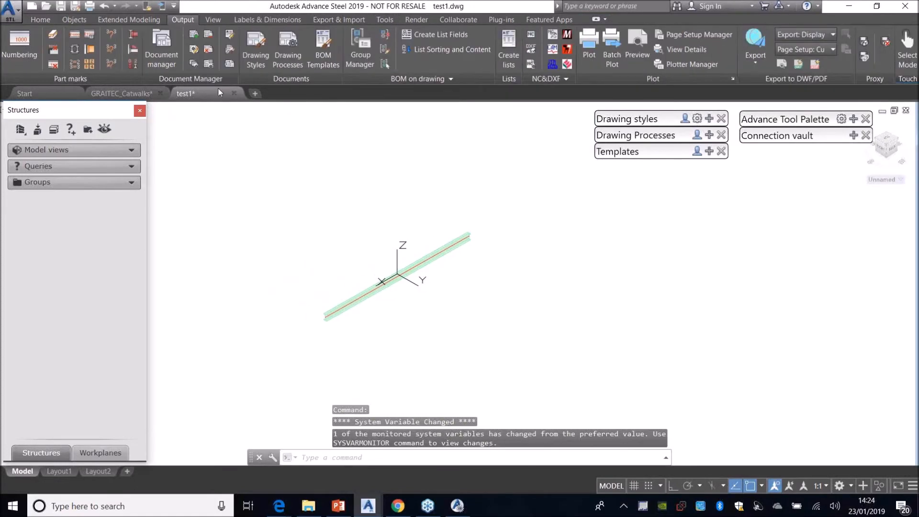
{"action": "left_click", "coordinate": [308, 506]}
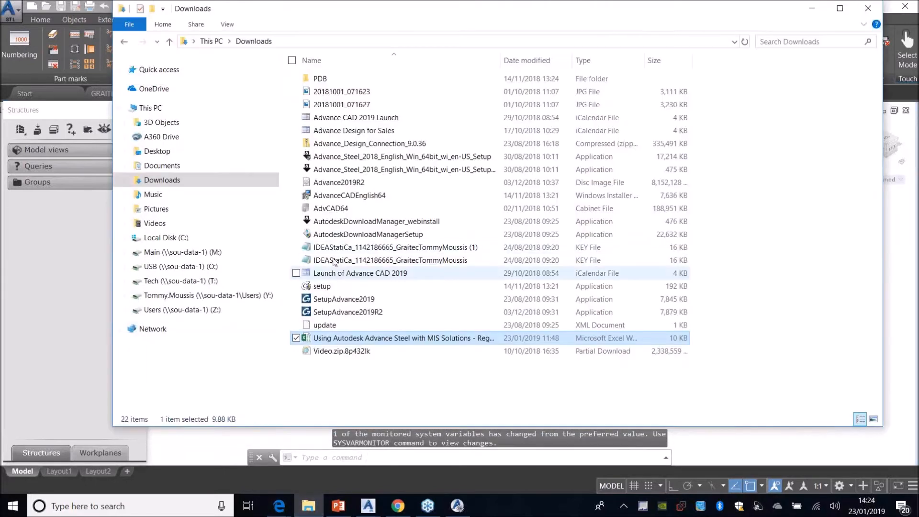
{"action": "left_click", "coordinate": [192, 238]}
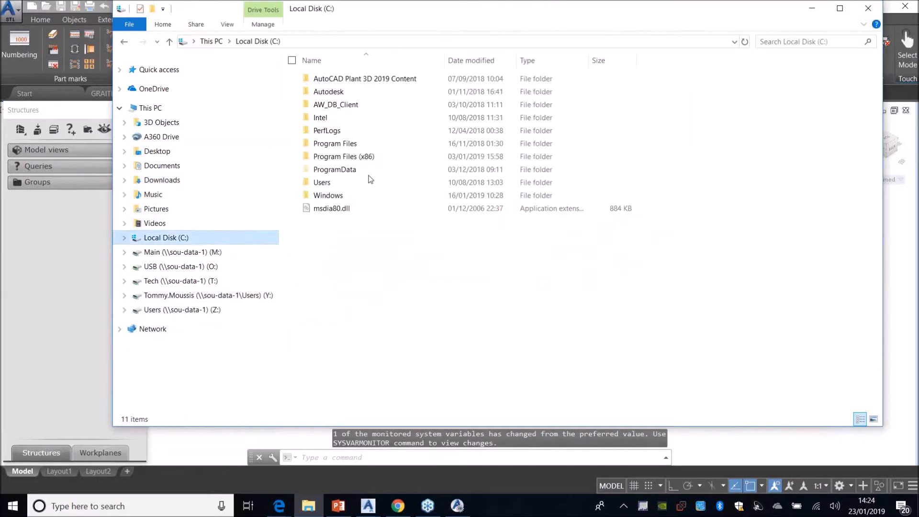
{"action": "left_click", "coordinate": [170, 113]}
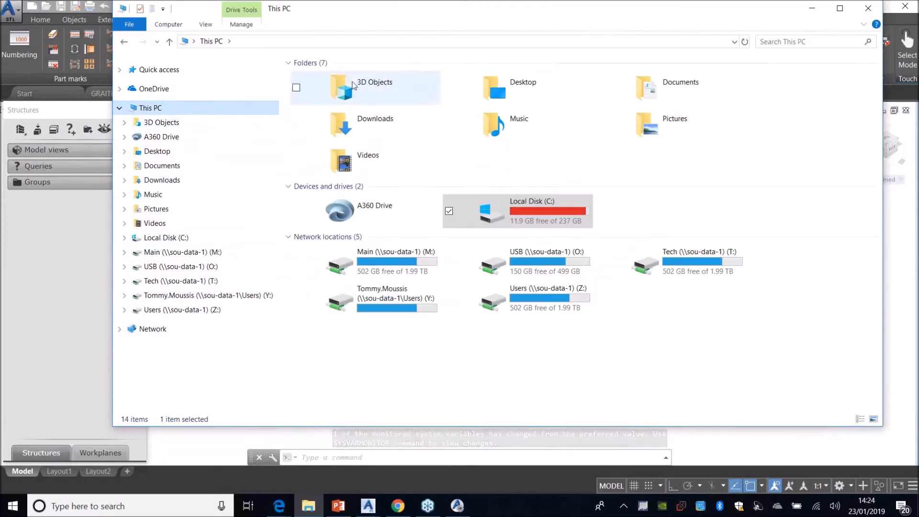
{"action": "left_click", "coordinate": [514, 93]}
{"action": "double_click", "coordinate": [514, 93]}
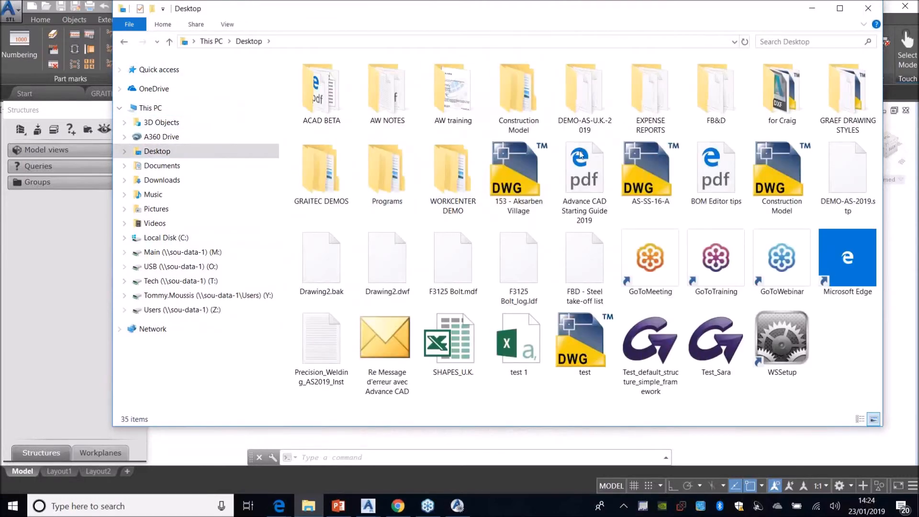
{"action": "double_click", "coordinate": [351, 194]}
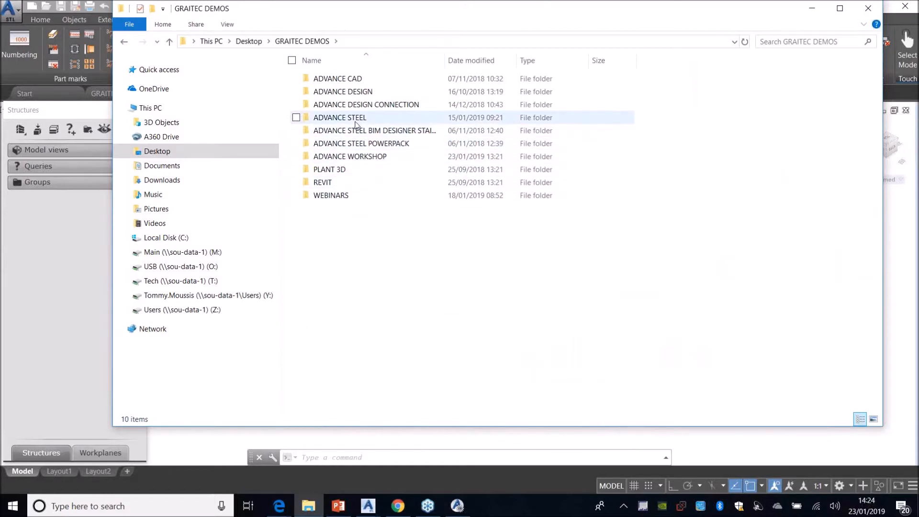
{"action": "double_click", "coordinate": [342, 196]}
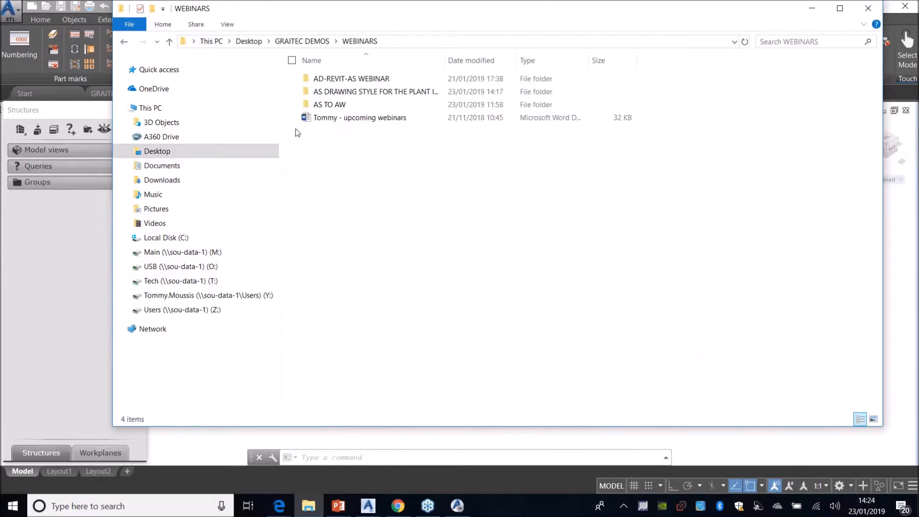
{"action": "double_click", "coordinate": [347, 91]}
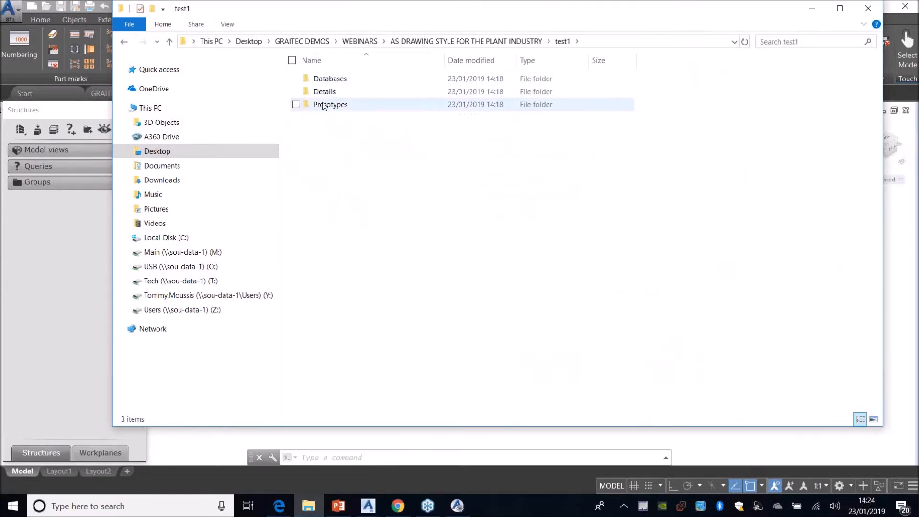
{"action": "left_click", "coordinate": [401, 42]}
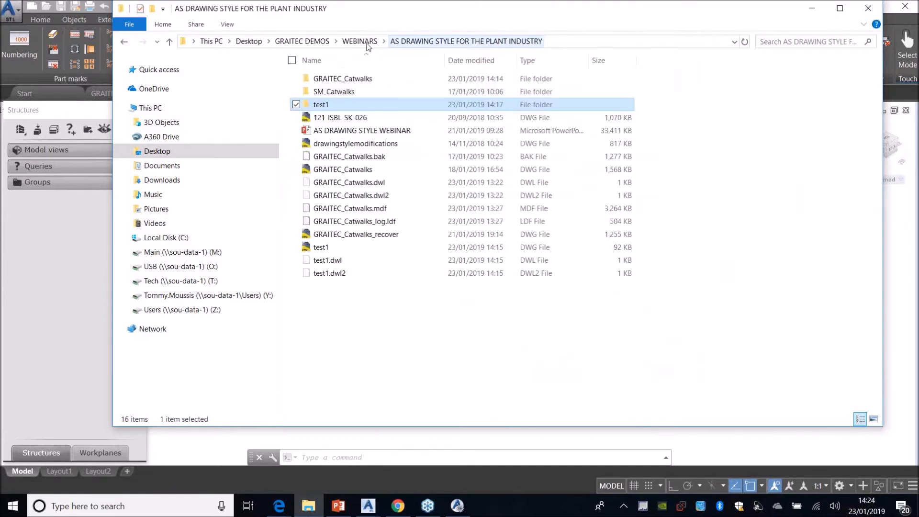
{"action": "double_click", "coordinate": [343, 79]}
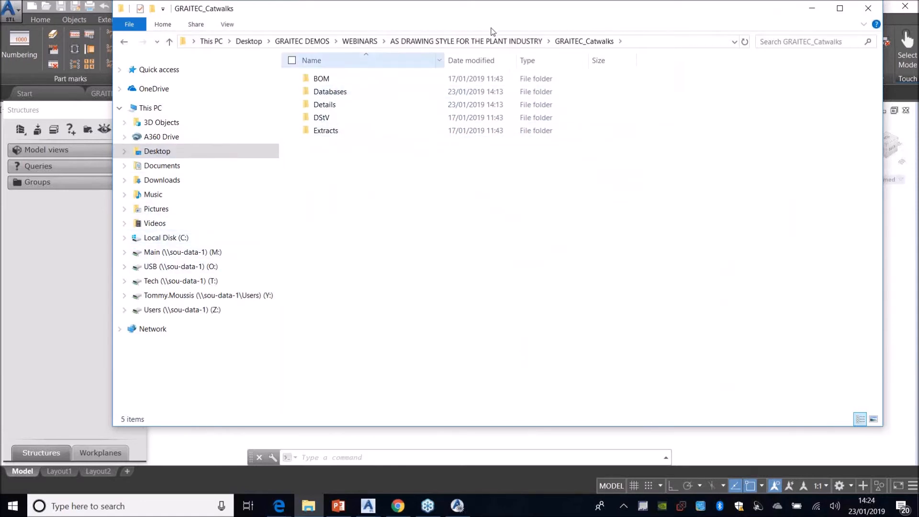
Copy the Prototypes folder from the test1 project folder into the GRAITEC_Catwalks project folder.
{"action": "left_click", "coordinate": [483, 41]}
{"action": "double_click", "coordinate": [349, 104]}
{"action": "left_click", "coordinate": [344, 106]}
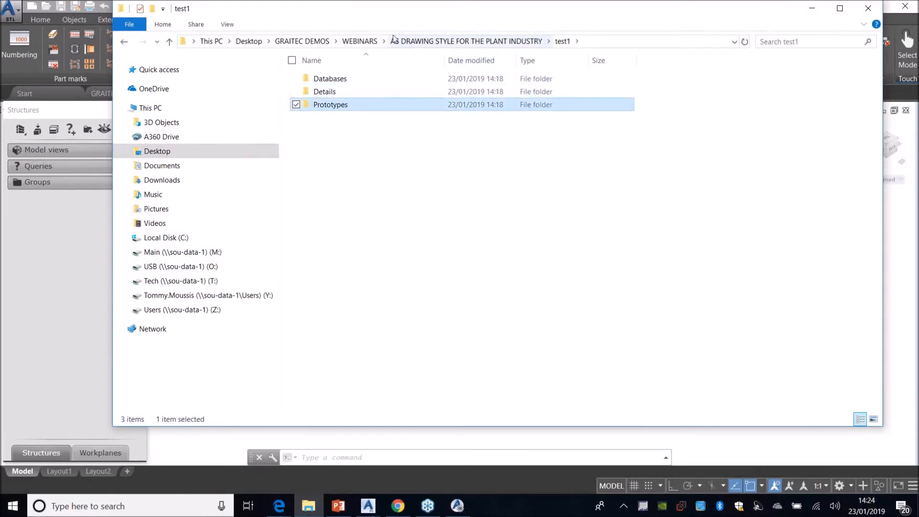
{"action": "left_click", "coordinate": [360, 42]}
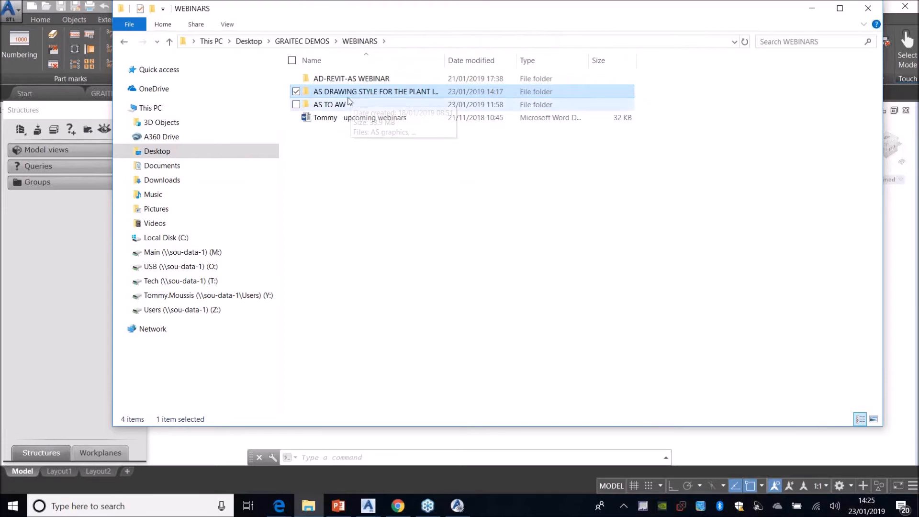
{"action": "double_click", "coordinate": [371, 93]}
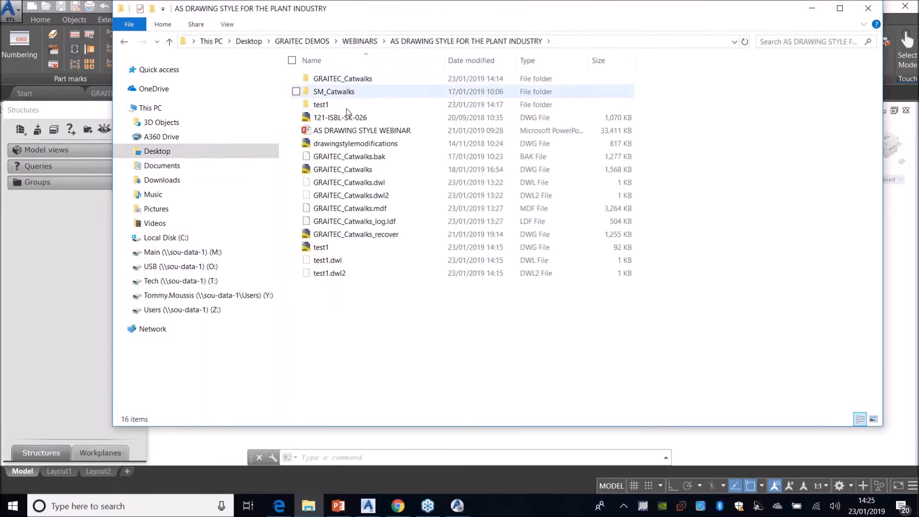
{"action": "double_click", "coordinate": [344, 80]}
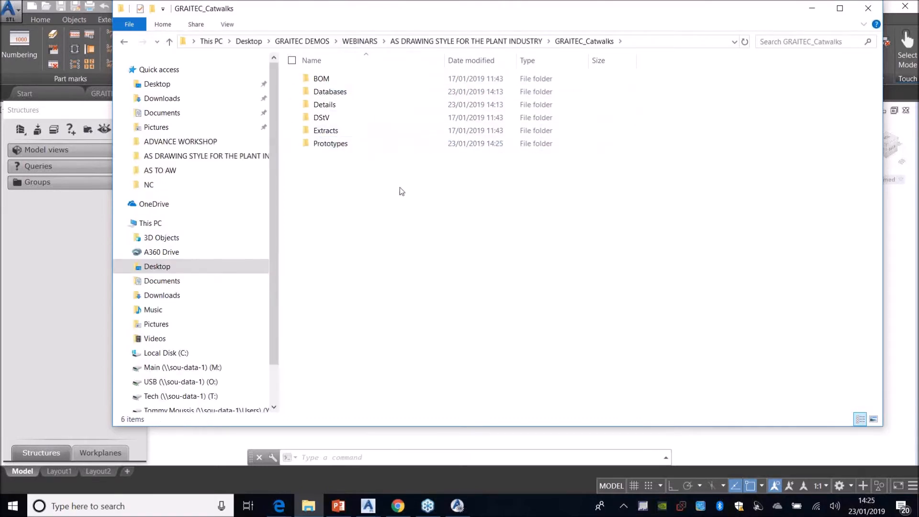
Check for the ASDETPROTO-ANSI-D drawing in the copied Prototypes folder and minimize File Explorer.
{"action": "double_click", "coordinate": [353, 144]}
{"action": "left_click", "coordinate": [364, 93]}
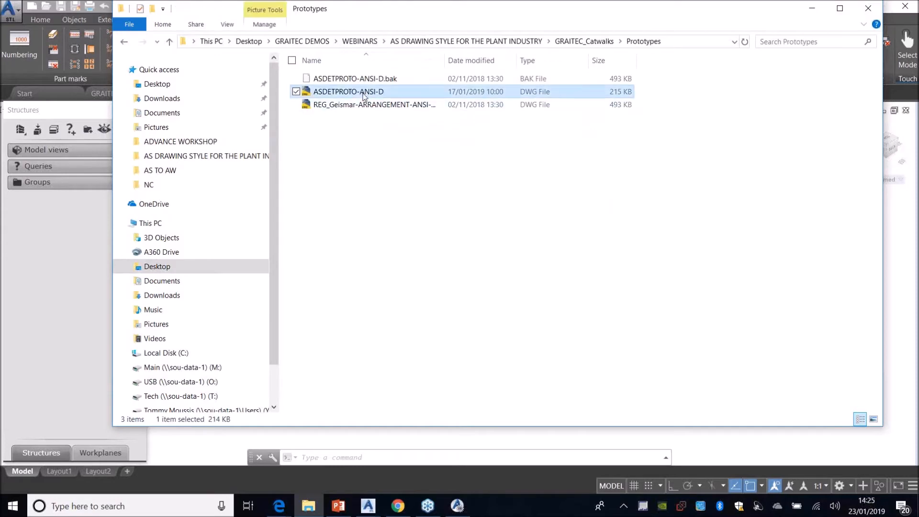
{"action": "left_click", "coordinate": [628, 265]}
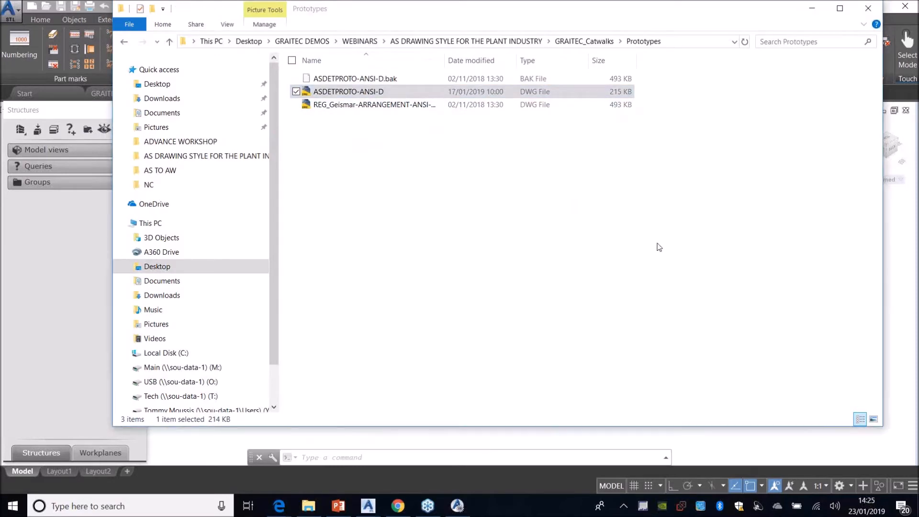
{"action": "left_click", "coordinate": [812, 8]}
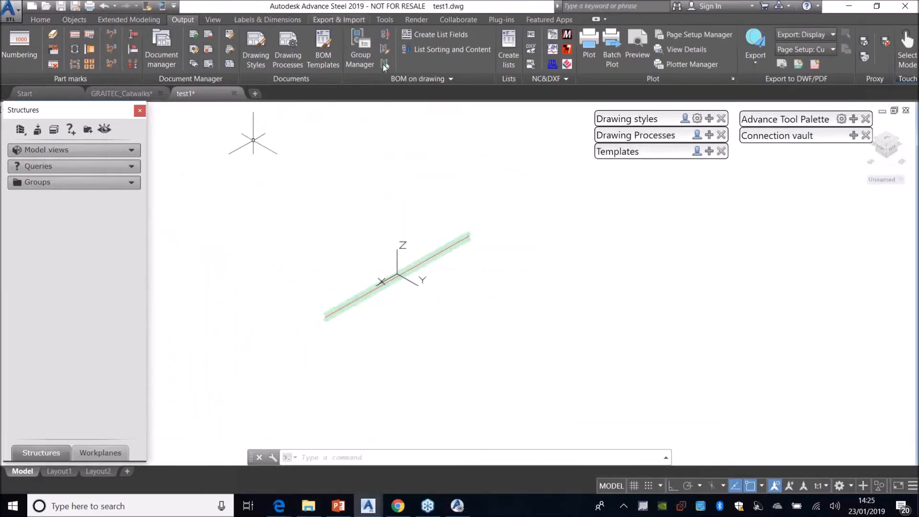
Open ASDETPROTO-ANSI-D.dwg from the GRAITEC_Catwalks Prototypes folder in Advance Steel, without showing proxy graphics and ignoring unresolved reference files.
{"action": "left_click", "coordinate": [2, 15]}
{"action": "left_click", "coordinate": [47, 100]}
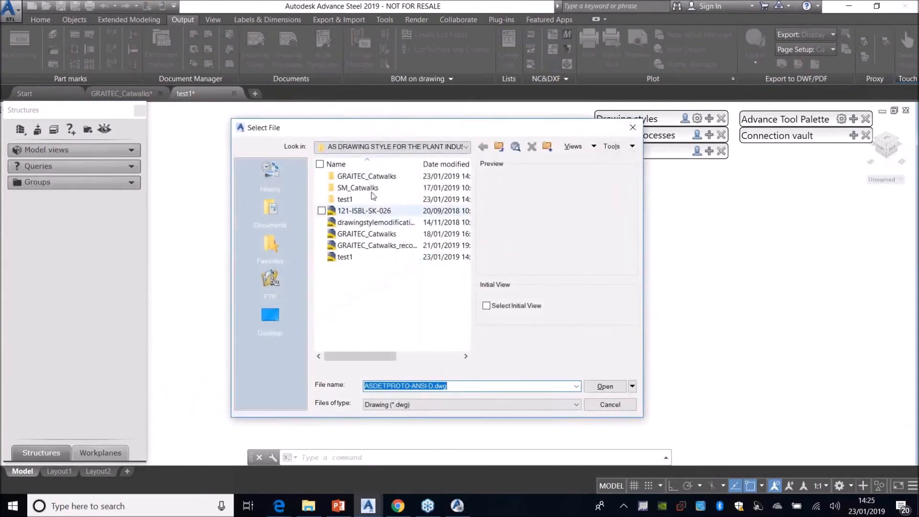
{"action": "double_click", "coordinate": [374, 183]}
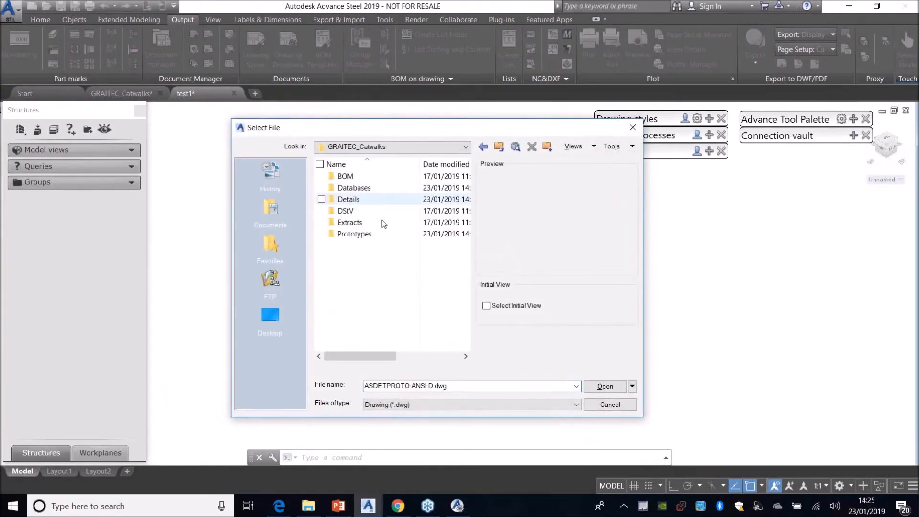
{"action": "double_click", "coordinate": [357, 234]}
{"action": "double_click", "coordinate": [389, 181]}
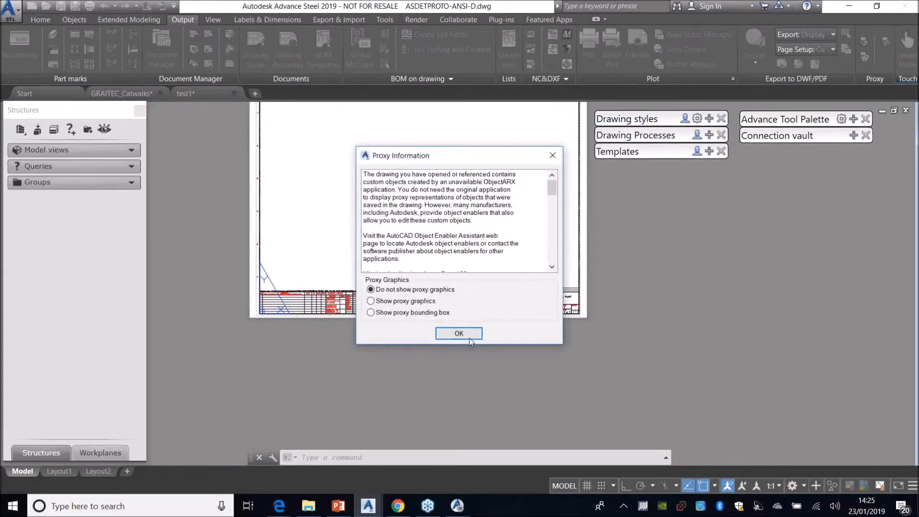
{"action": "left_click", "coordinate": [468, 337]}
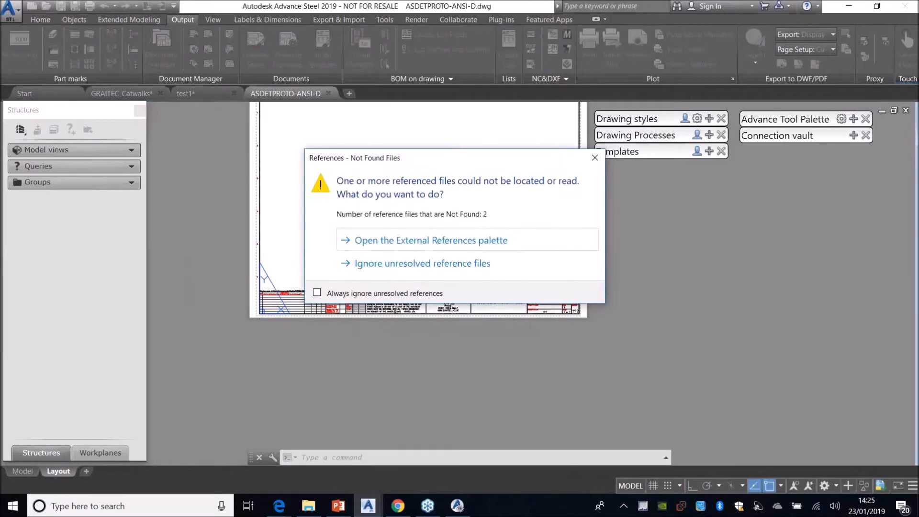
{"action": "left_click", "coordinate": [437, 270]}
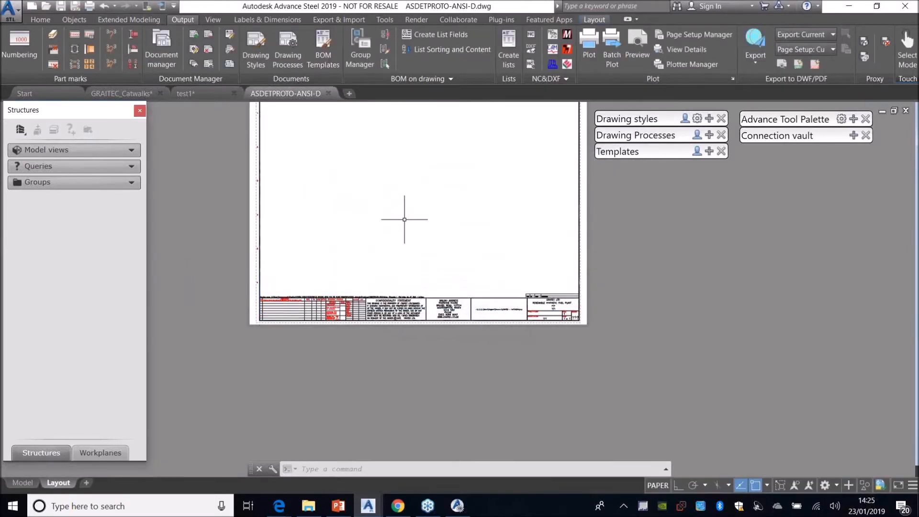
Rename the AS_DIM_STYLE_1_FBD dimension style of the GRAITEC_Catwalks prototype as AS_DIM_STYLE1.
{"action": "type", "text": "dimstyle"}
{"action": "key", "text": "Return"}
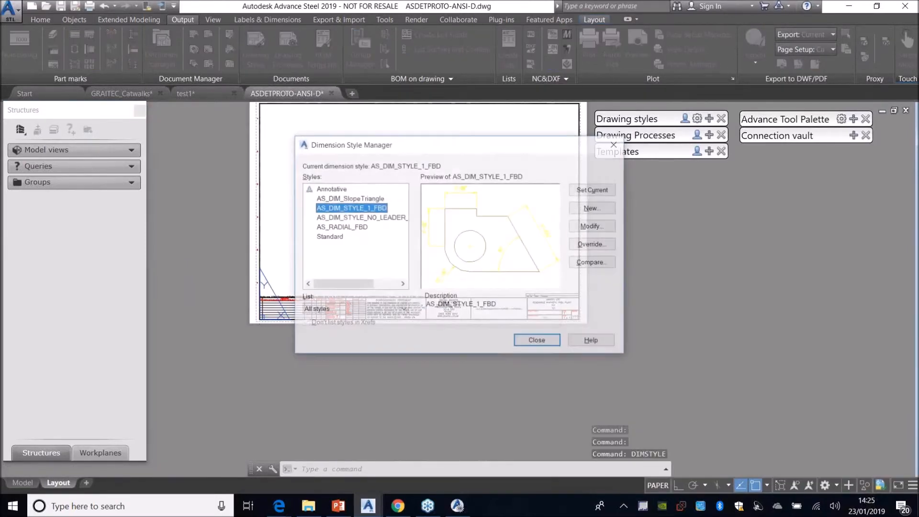
{"action": "right_click", "coordinate": [369, 211]}
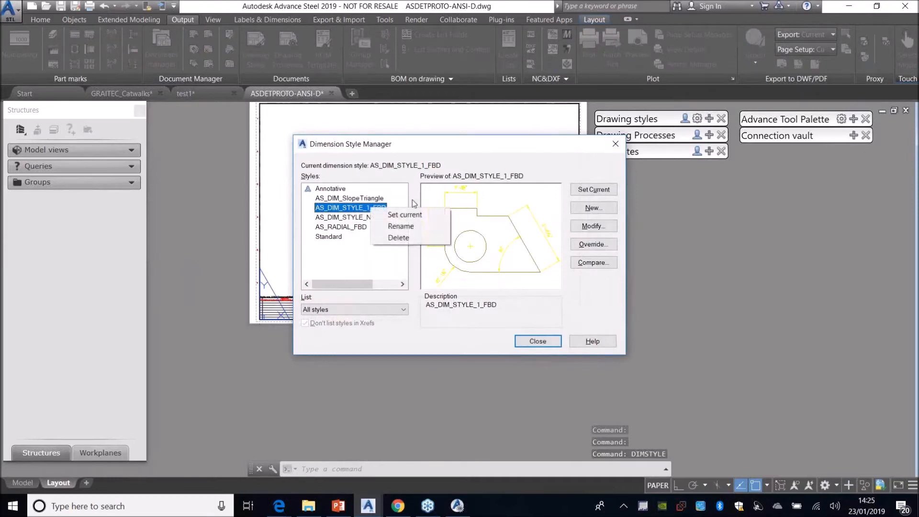
{"action": "left_click", "coordinate": [390, 225]}
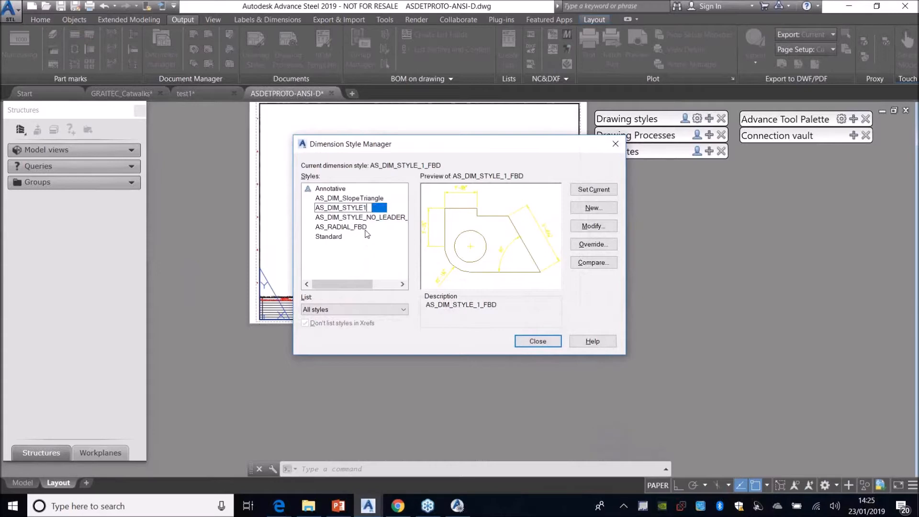
{"action": "key", "text": "Return"}
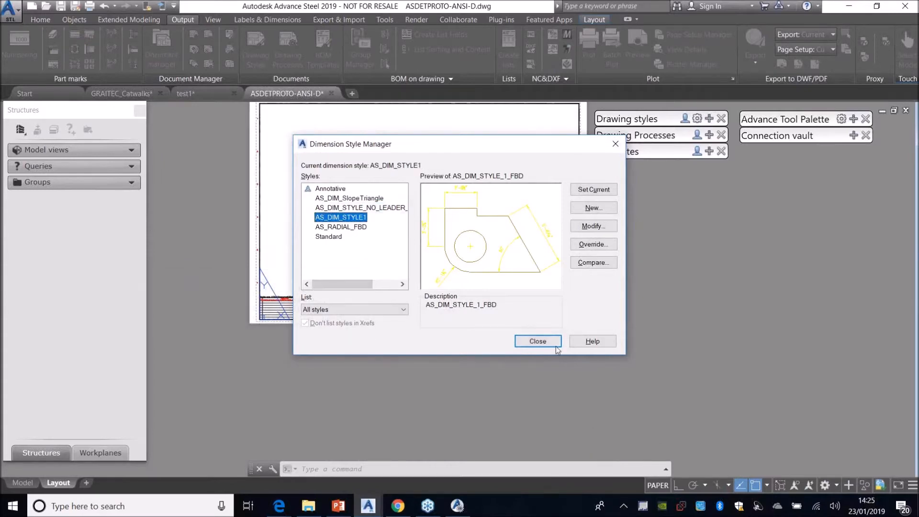
Close the Dimension Style Manager and the GRAITEC_Catwalks prototype drawing, saving its changes.
{"action": "left_click", "coordinate": [542, 342]}
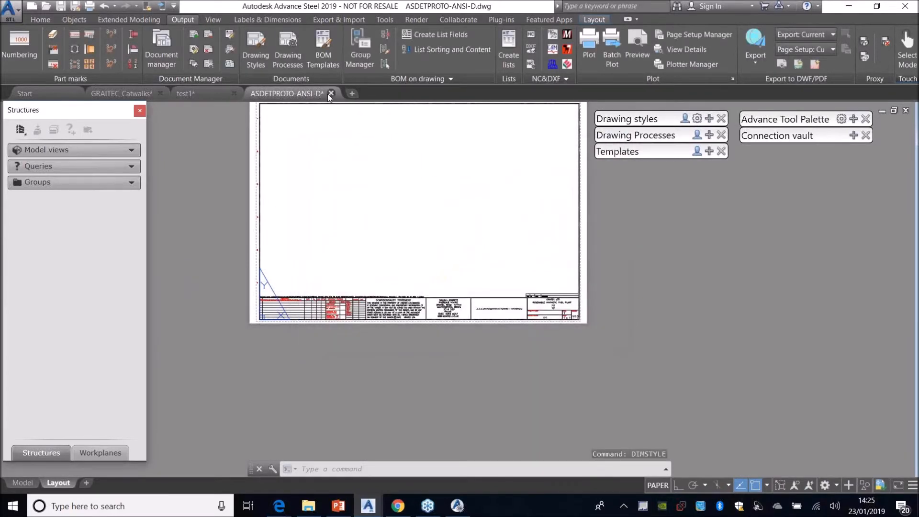
{"action": "left_click", "coordinate": [331, 93]}
{"action": "left_click", "coordinate": [452, 282]}
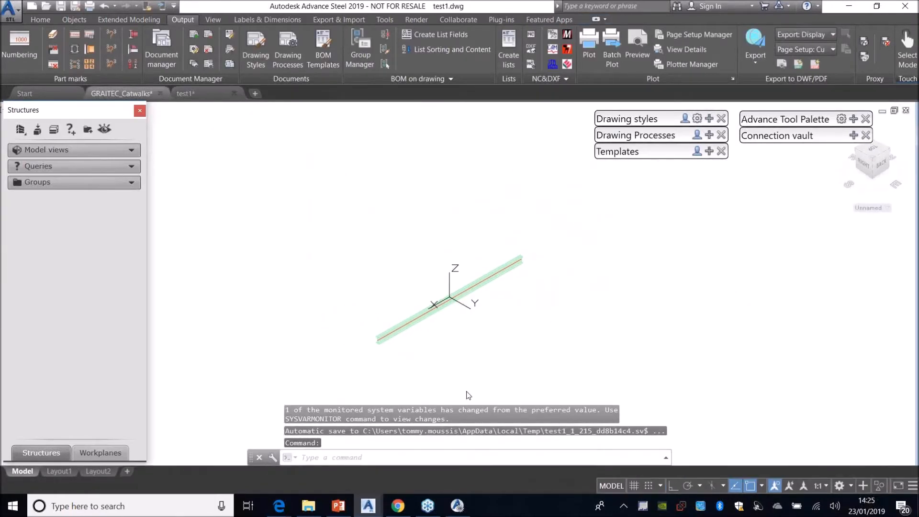
Switch to the GRAITEC_Catwalks model and show the Tools category of the Advance Tool Palette.
{"action": "middle_click_drag", "start_coordinate": [528, 370], "coordinate": [568, 308], "text": "shift"}
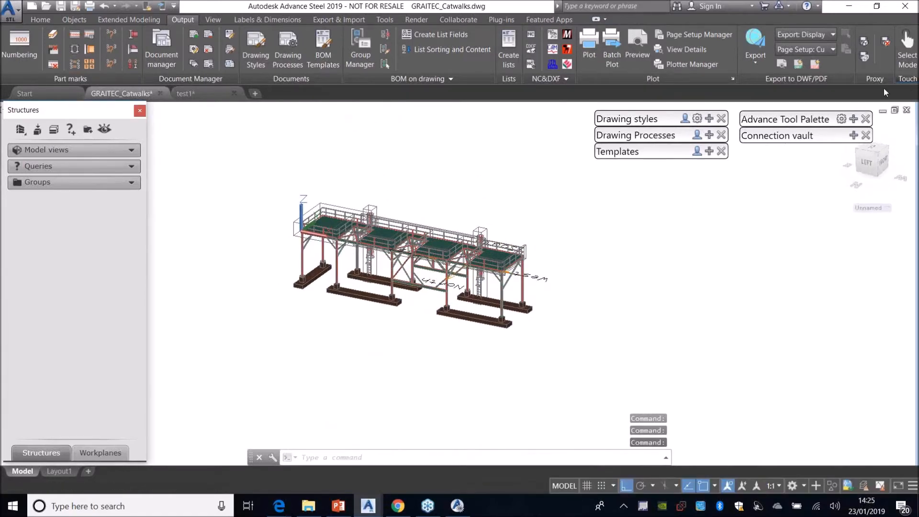
{"action": "left_click", "coordinate": [853, 119]}
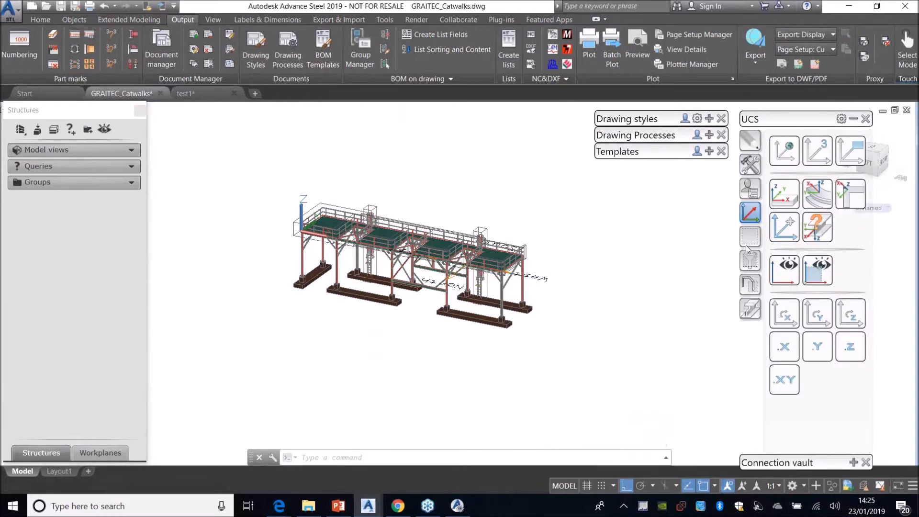
{"action": "left_click", "coordinate": [751, 165]}
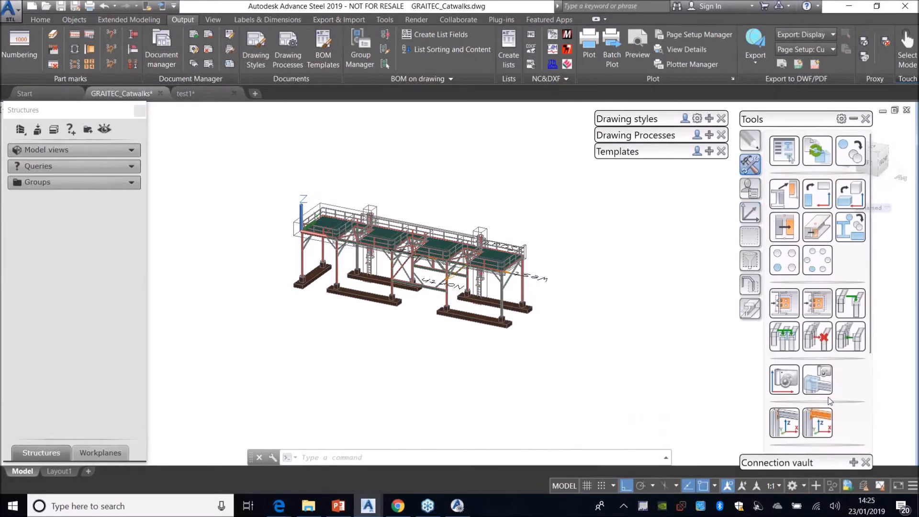
{"action": "left_click", "coordinate": [819, 379]}
{"action": "scroll", "coordinate": [540, 280], "scroll_direction": "up", "scroll_amount": 2}
{"action": "scroll", "coordinate": [542, 268], "scroll_direction": "down", "scroll_amount": 5}
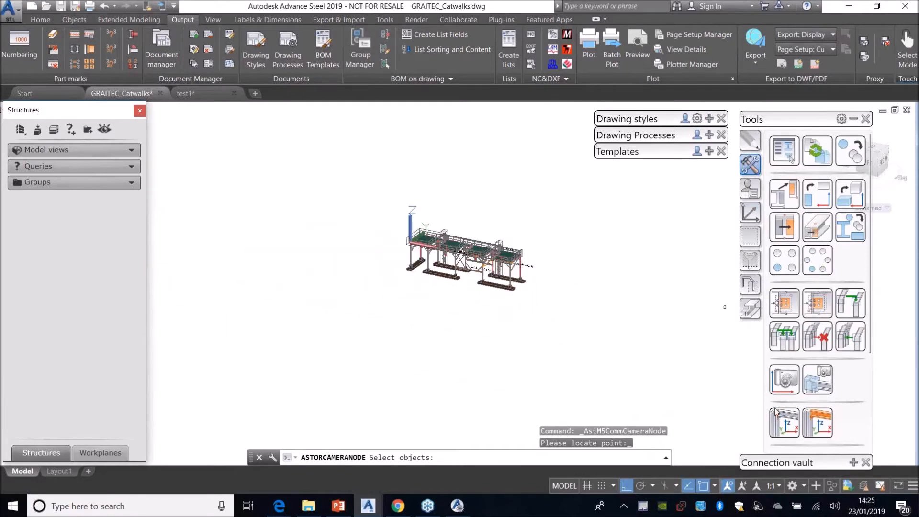
Place a camera aligned to the current UCS at the handrail of the catwalk platform's end.
{"action": "left_click", "coordinate": [784, 379]}
{"action": "scroll", "coordinate": [407, 325], "scroll_direction": "up", "scroll_amount": 8}
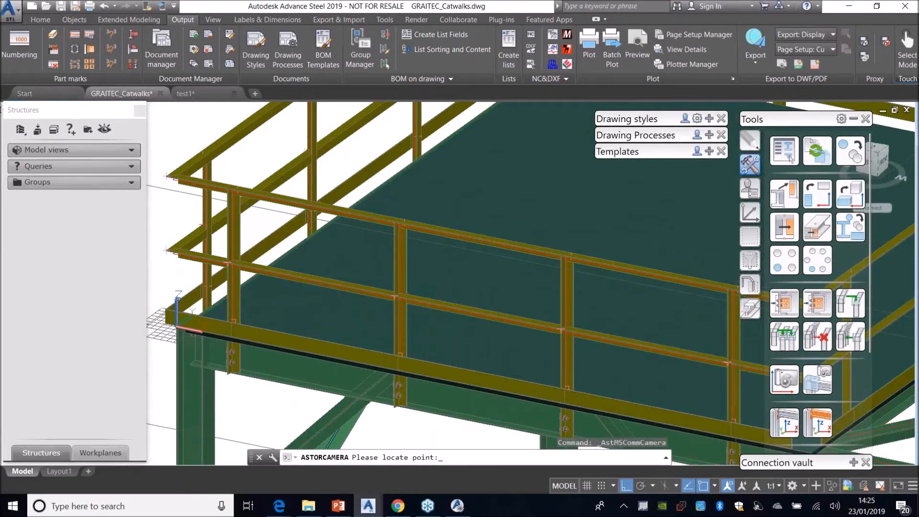
{"action": "left_click", "coordinate": [452, 217]}
Review the new camera's detail box settings and browse the drawing styles available as its detail style override.
{"action": "left_click", "coordinate": [306, 176]}
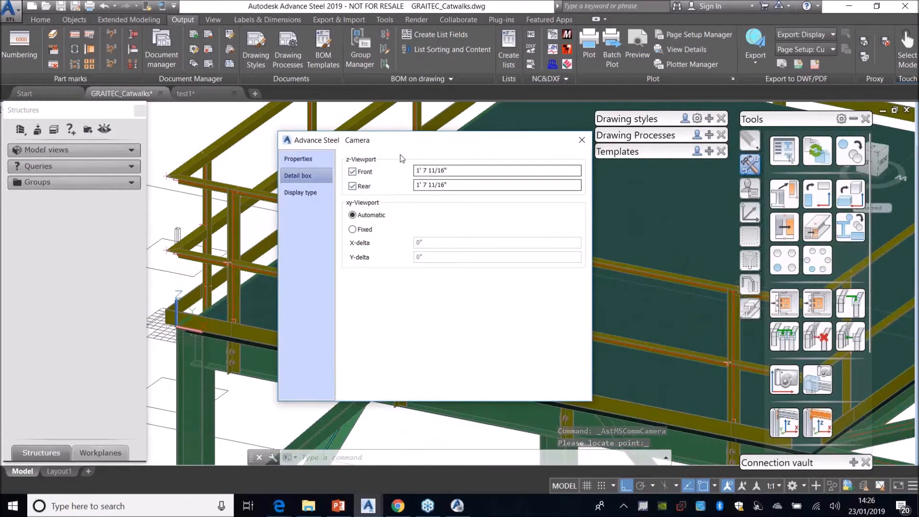
{"action": "left_click_drag", "start_coordinate": [404, 141], "coordinate": [533, 144]}
{"action": "left_click", "coordinate": [439, 166]}
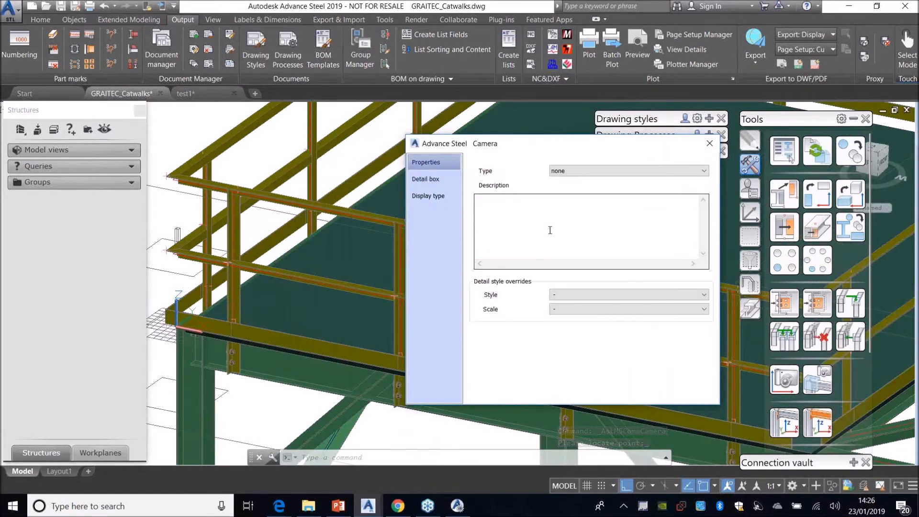
{"action": "left_click", "coordinate": [581, 294]}
{"action": "scroll", "coordinate": [618, 378], "scroll_direction": "down", "scroll_amount": 17}
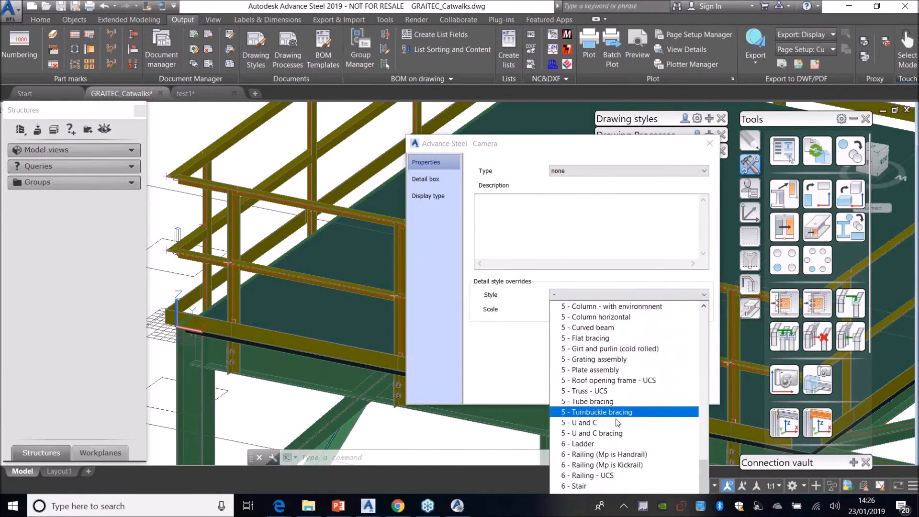
{"action": "scroll", "coordinate": [599, 469], "scroll_direction": "up", "scroll_amount": 15}
{"action": "scroll", "coordinate": [599, 445], "scroll_direction": "up", "scroll_amount": 2}
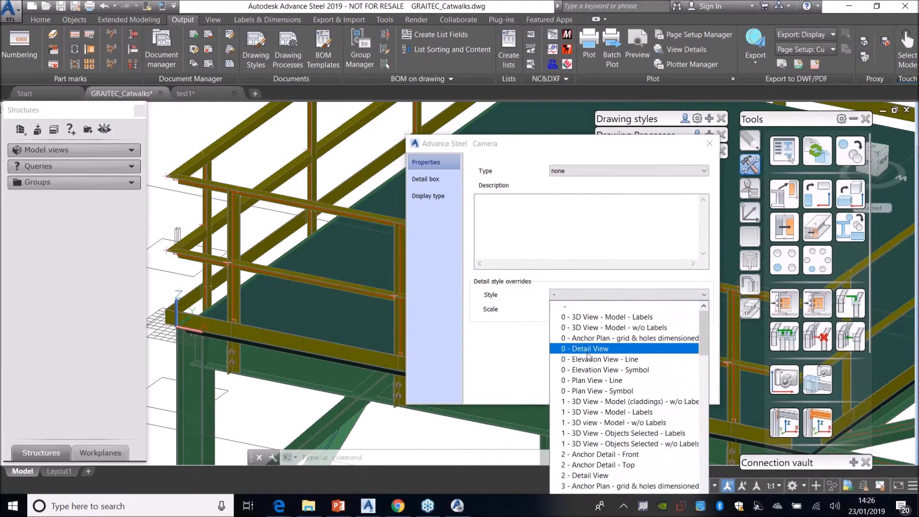
{"action": "scroll", "coordinate": [608, 402], "scroll_direction": "down", "scroll_amount": 8}
{"action": "scroll", "coordinate": [611, 395], "scroll_direction": "down", "scroll_amount": 6}
{"action": "scroll", "coordinate": [616, 390], "scroll_direction": "up", "scroll_amount": 15}
{"action": "scroll", "coordinate": [618, 387], "scroll_direction": "down", "scroll_amount": 20}
{"action": "left_click", "coordinate": [573, 139]}
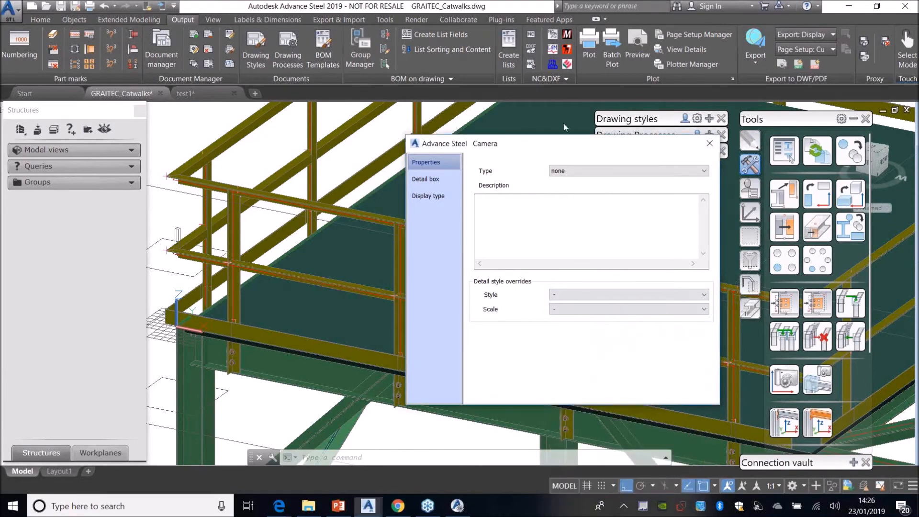
Set the camera's detail style override to 3 - Plan View - Full and close the camera properties.
{"action": "left_click_drag", "start_coordinate": [573, 139], "coordinate": [585, 35]}
{"action": "left_click", "coordinate": [629, 190]}
{"action": "scroll", "coordinate": [599, 341], "scroll_direction": "down", "scroll_amount": 5}
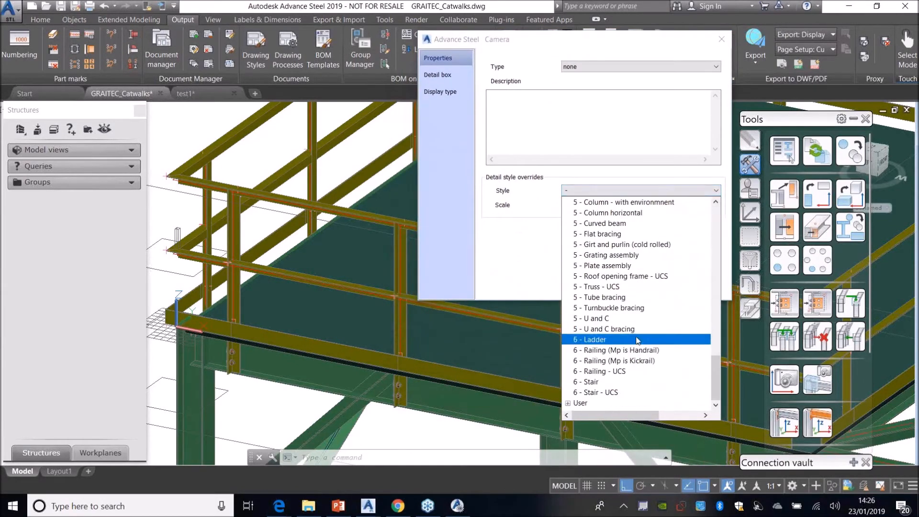
{"action": "left_click", "coordinate": [572, 403]}
{"action": "left_click", "coordinate": [664, 190]}
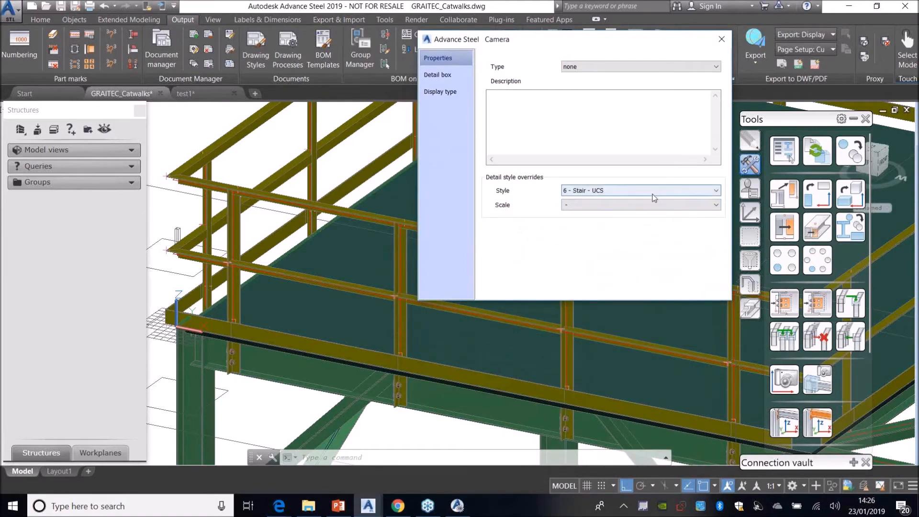
{"action": "scroll", "coordinate": [624, 299], "scroll_direction": "up", "scroll_amount": 10}
{"action": "scroll", "coordinate": [624, 299], "scroll_direction": "down", "scroll_amount": 10}
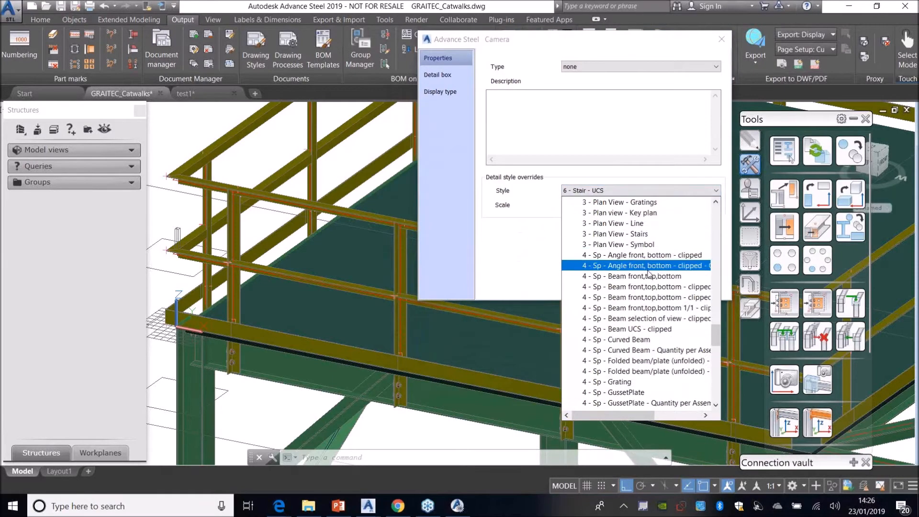
{"action": "scroll", "coordinate": [646, 276], "scroll_direction": "up", "scroll_amount": 4}
{"action": "left_click", "coordinate": [649, 255]}
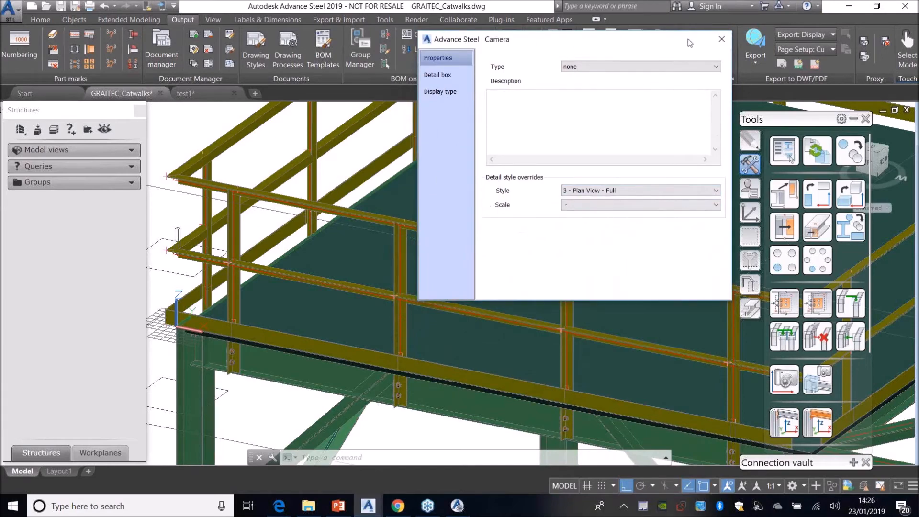
{"action": "left_click", "coordinate": [722, 40]}
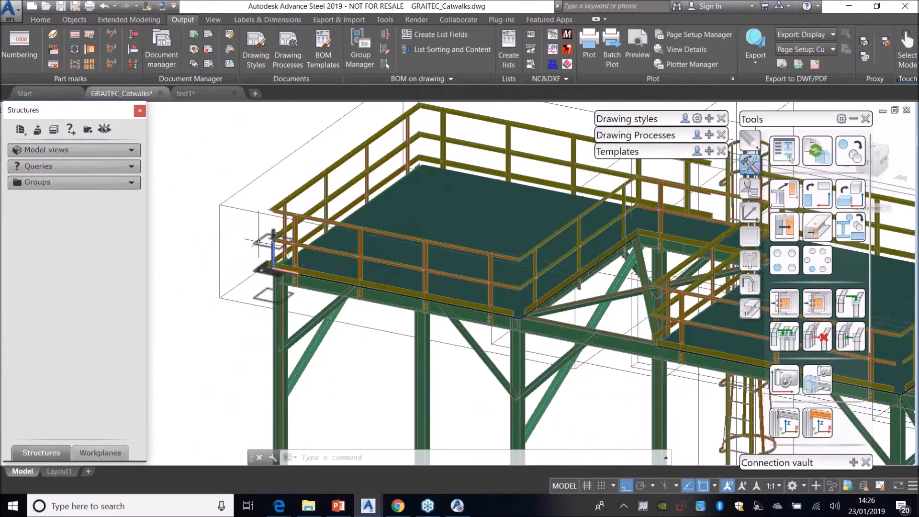
Run the Selected Cameras PageFull ANSI-D process on the platform camera, accepting the process properties and the proxy notice.
{"action": "left_click", "coordinate": [854, 119]}
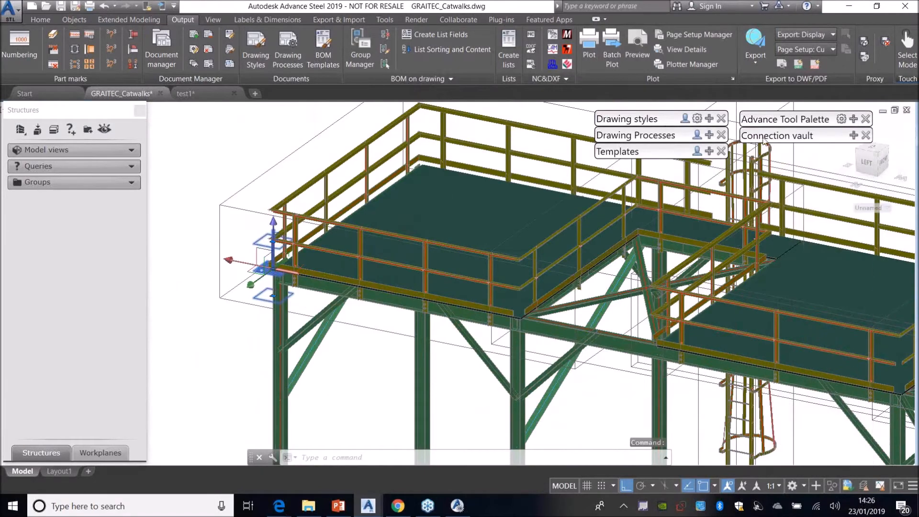
{"action": "left_click", "coordinate": [709, 135]}
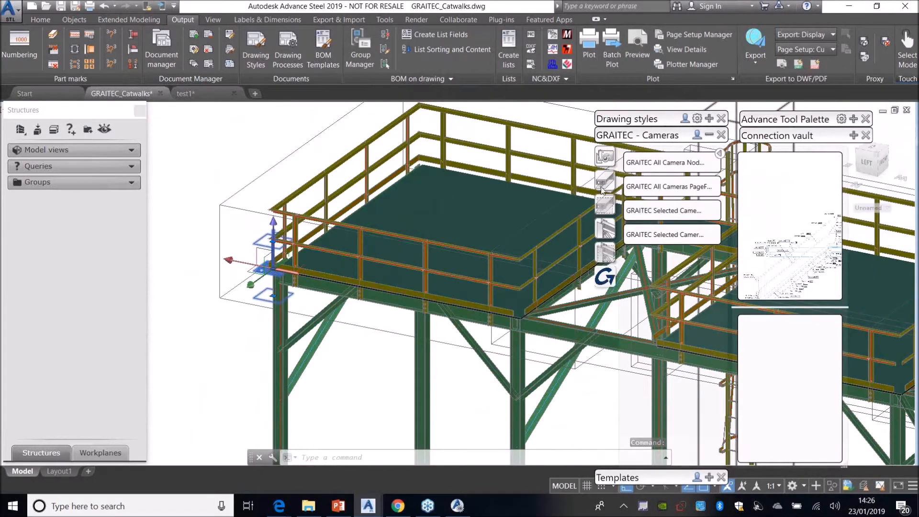
{"action": "left_click", "coordinate": [606, 159]}
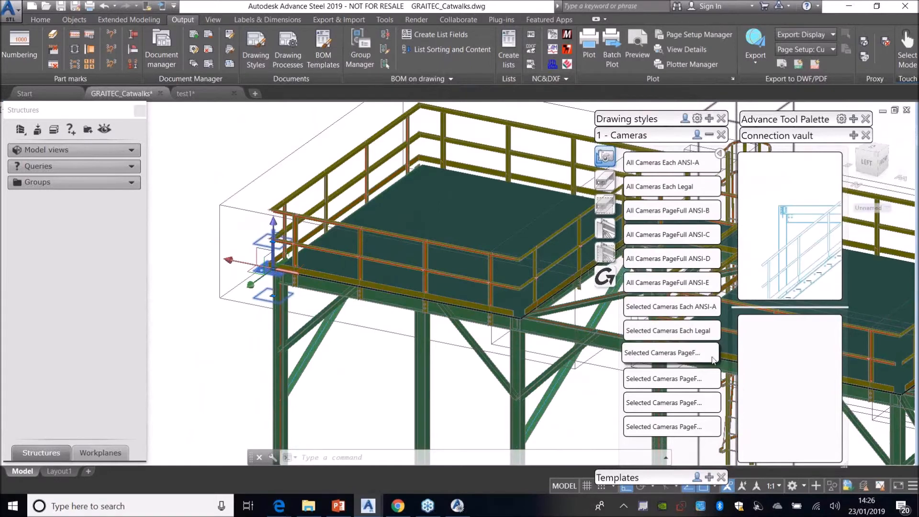
{"action": "left_click_drag", "start_coordinate": [730, 353], "coordinate": [766, 356]}
{"action": "left_click", "coordinate": [711, 401]}
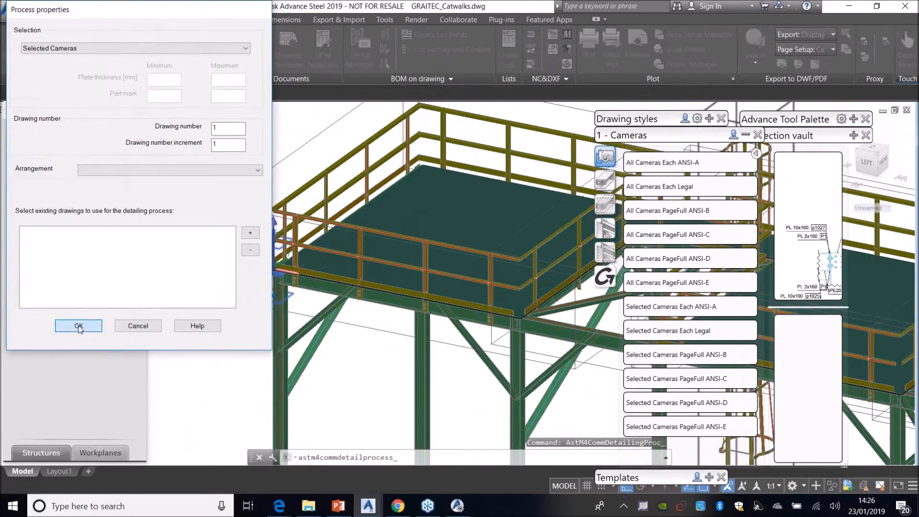
{"action": "left_click", "coordinate": [78, 326]}
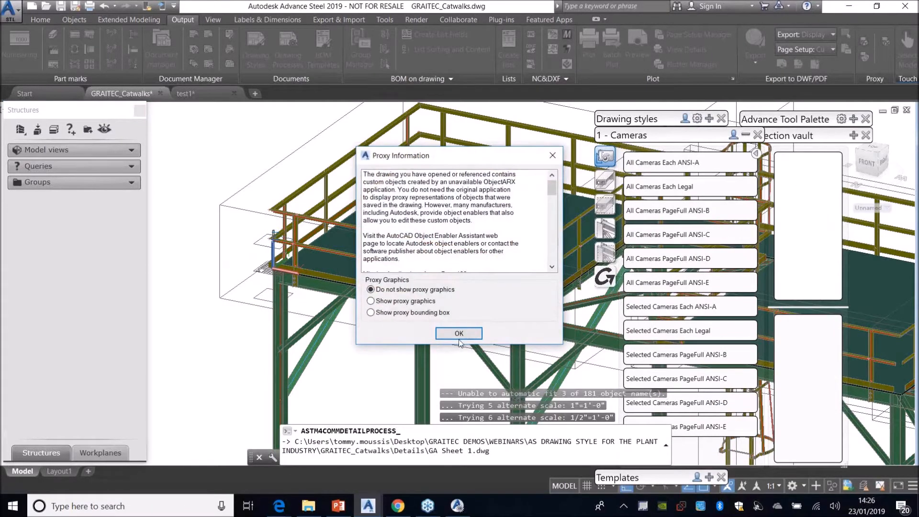
{"action": "left_click", "coordinate": [459, 337]}
{"action": "right_click", "coordinate": [260, 225]}
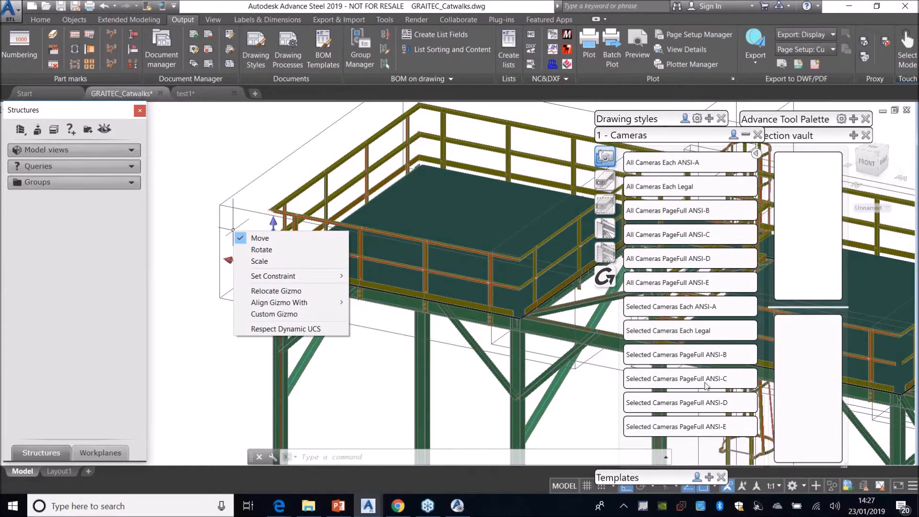
{"action": "left_click", "coordinate": [233, 230]}
{"action": "left_click", "coordinate": [246, 239]}
{"action": "right_click", "coordinate": [247, 241]}
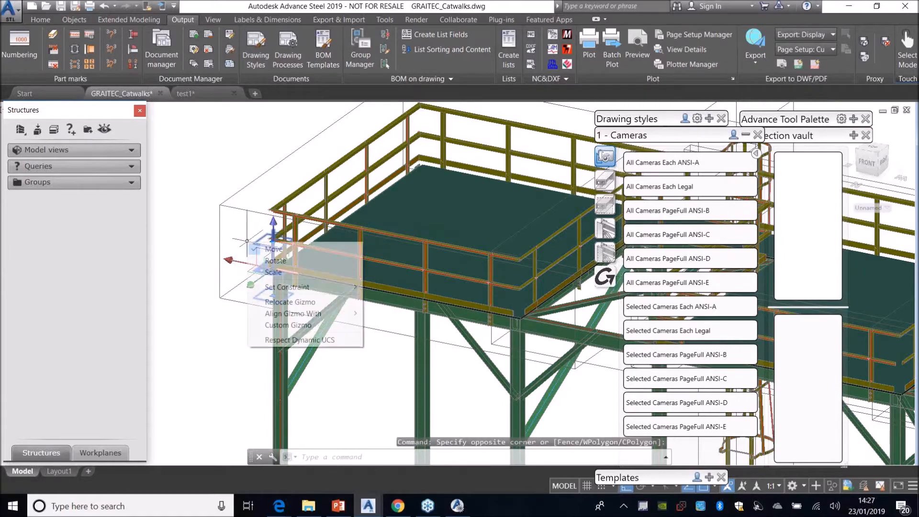
{"action": "right_click", "coordinate": [236, 226]}
{"action": "left_click", "coordinate": [237, 221]}
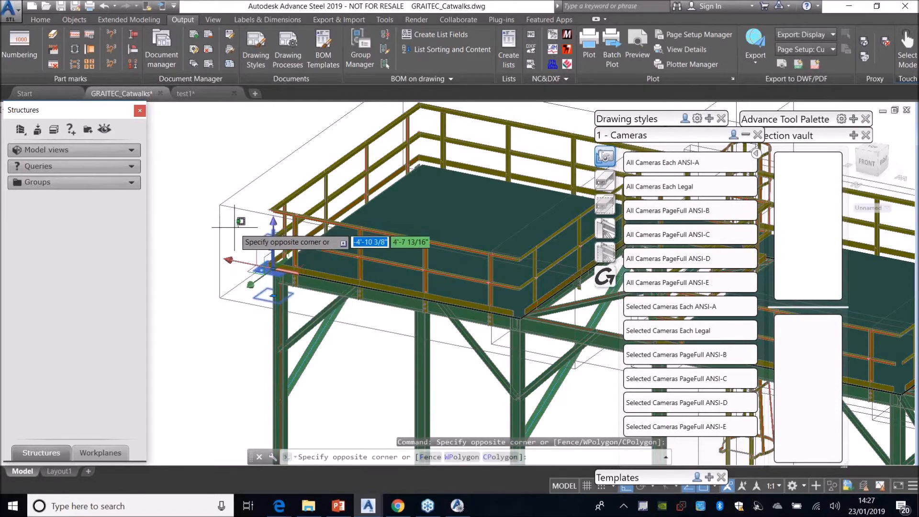
{"action": "key", "text": "Escape"}
{"action": "key", "text": "Escape"}
Open the platform camera's detail drawing from the camera and dismiss the External References palette.
{"action": "scroll", "coordinate": [255, 245], "scroll_direction": "up", "scroll_amount": 2}
{"action": "scroll", "coordinate": [255, 245], "scroll_direction": "up", "scroll_amount": 2}
{"action": "left_click", "coordinate": [256, 244]}
{"action": "right_click", "coordinate": [240, 209]}
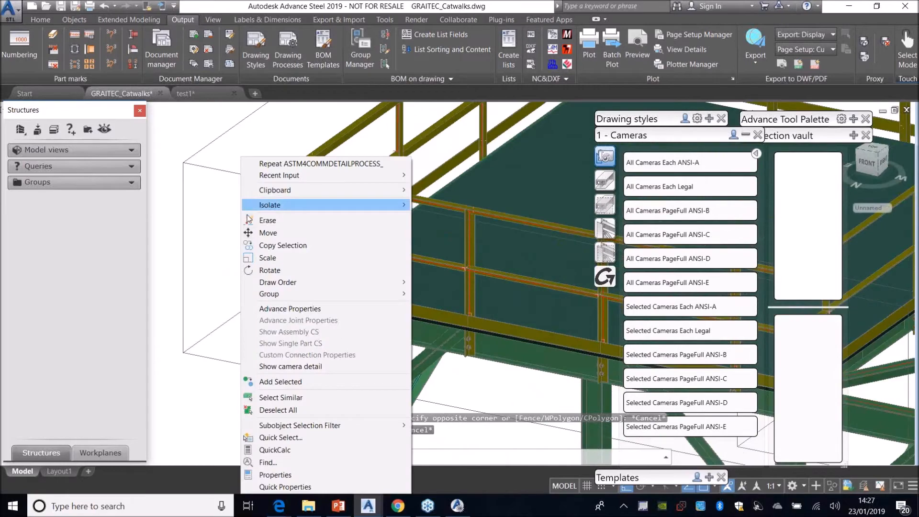
{"action": "left_click", "coordinate": [304, 370]}
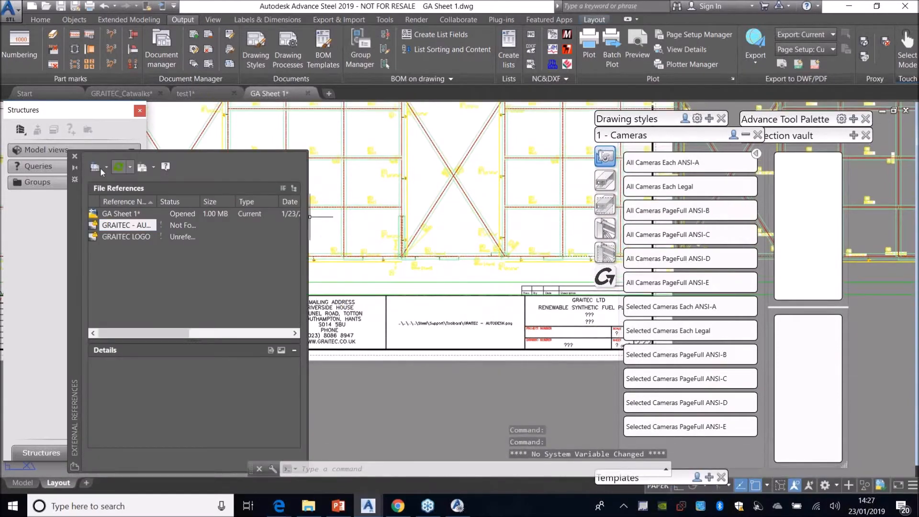
{"action": "left_click", "coordinate": [74, 156]}
Look over the plan view on the GA Sheet 1 layout and close that drawing.
{"action": "scroll", "coordinate": [167, 117], "scroll_direction": "down", "scroll_amount": 3}
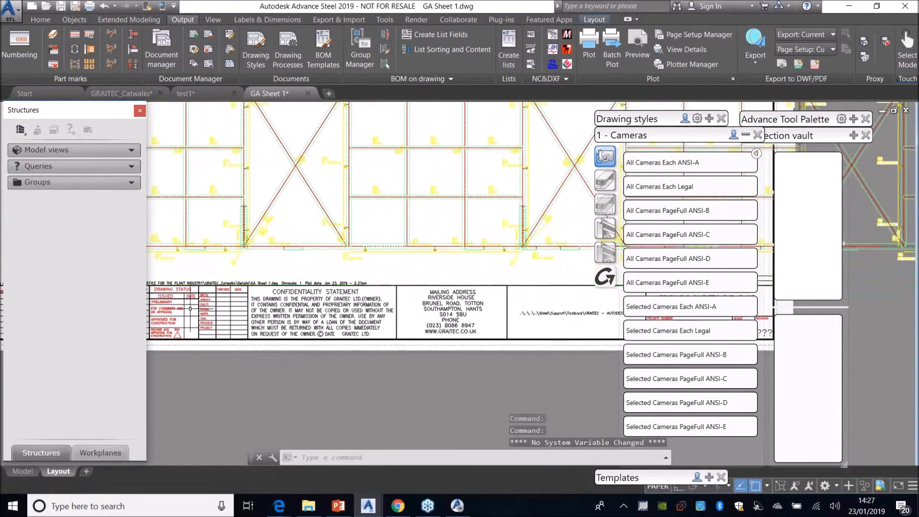
{"action": "scroll", "coordinate": [173, 254], "scroll_direction": "down", "scroll_amount": 2}
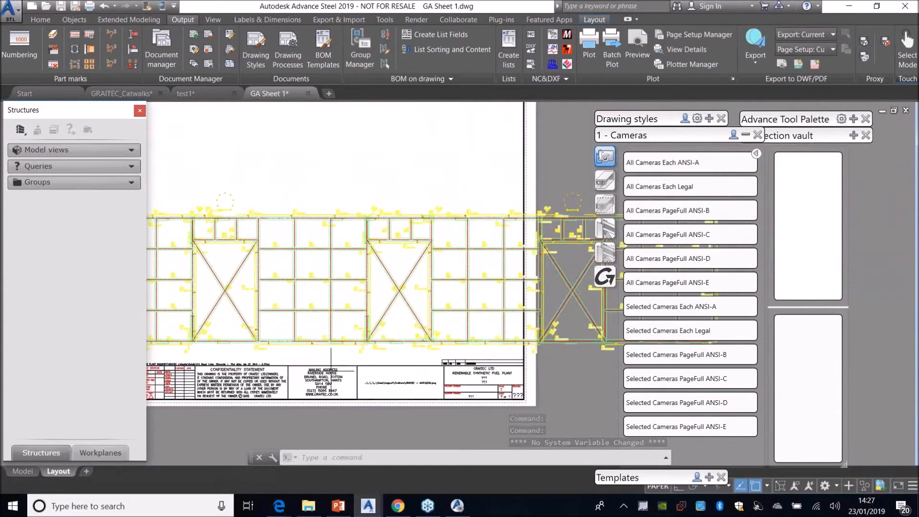
{"action": "scroll", "coordinate": [537, 303], "scroll_direction": "up", "scroll_amount": 4}
{"action": "scroll", "coordinate": [536, 303], "scroll_direction": "down", "scroll_amount": 4}
{"action": "left_click", "coordinate": [308, 94]}
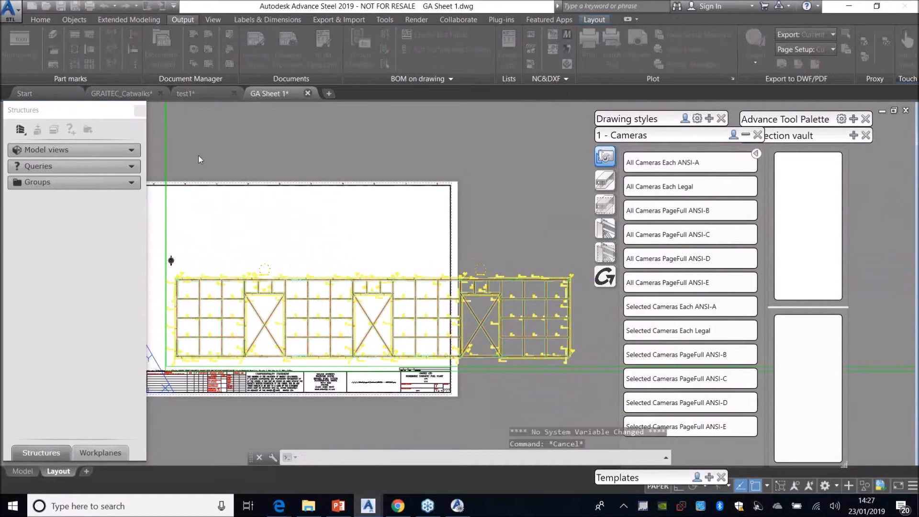
{"action": "left_click", "coordinate": [499, 287]}
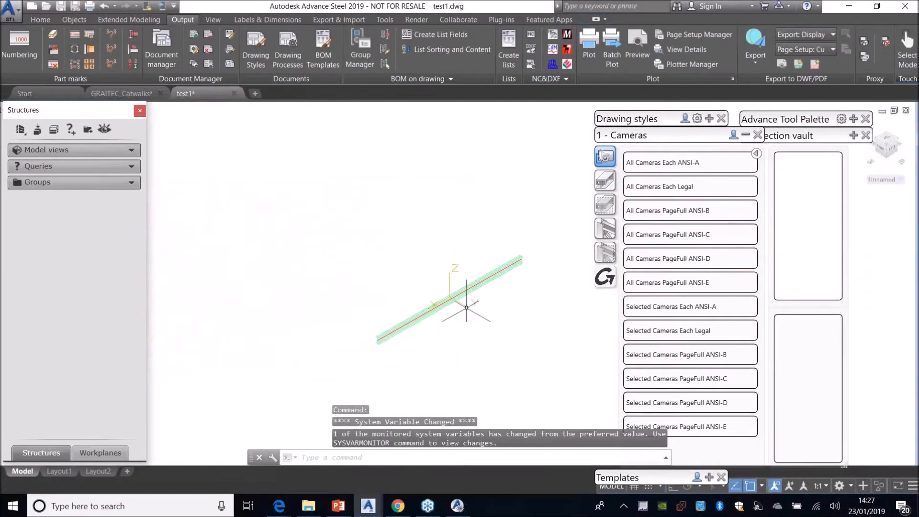
Check the project documents of the test1 model in the Document Manager and close the test1 drawing.
{"action": "middle_click_drag", "start_coordinate": [467, 307], "coordinate": [368, 283]}
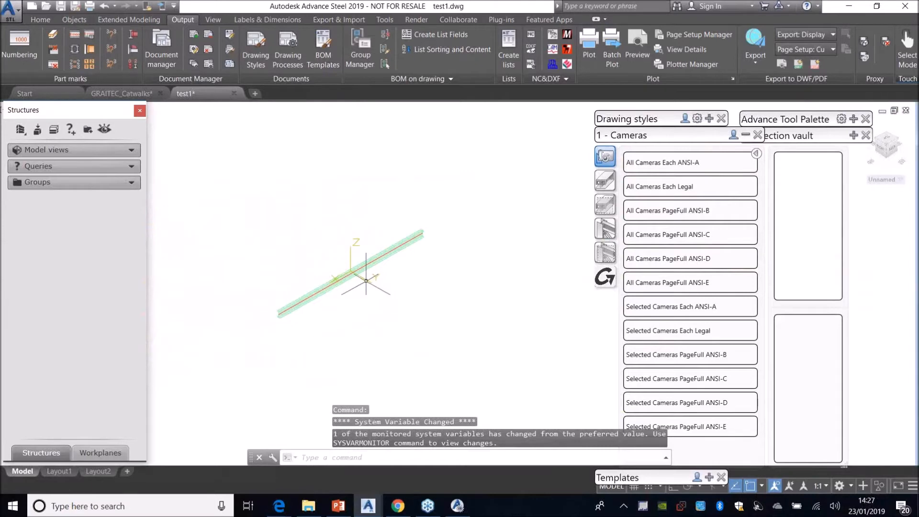
{"action": "left_click", "coordinate": [161, 48]}
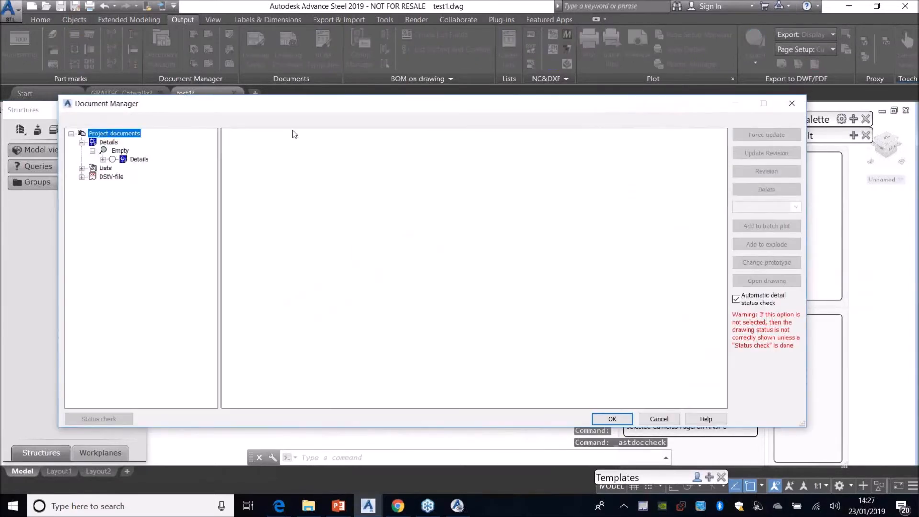
{"action": "left_click", "coordinate": [787, 103]}
{"action": "left_click", "coordinate": [234, 93]}
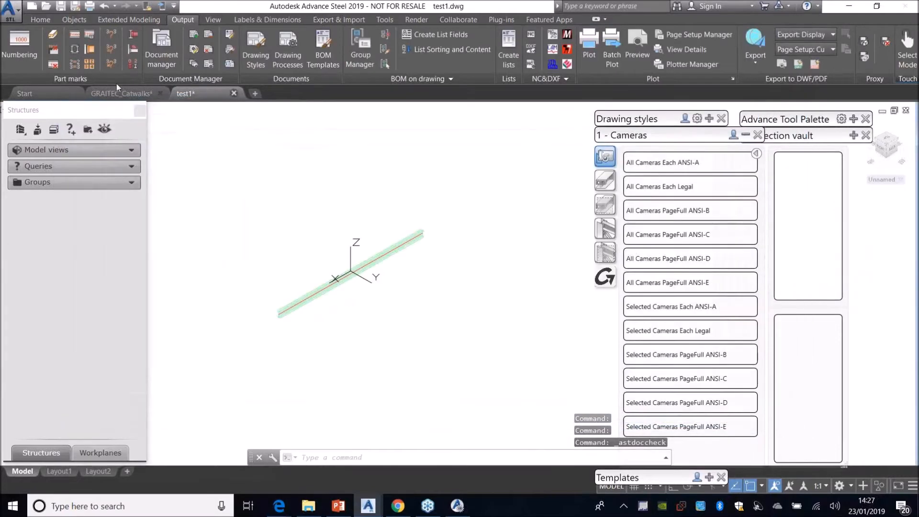
{"action": "left_click", "coordinate": [491, 283]}
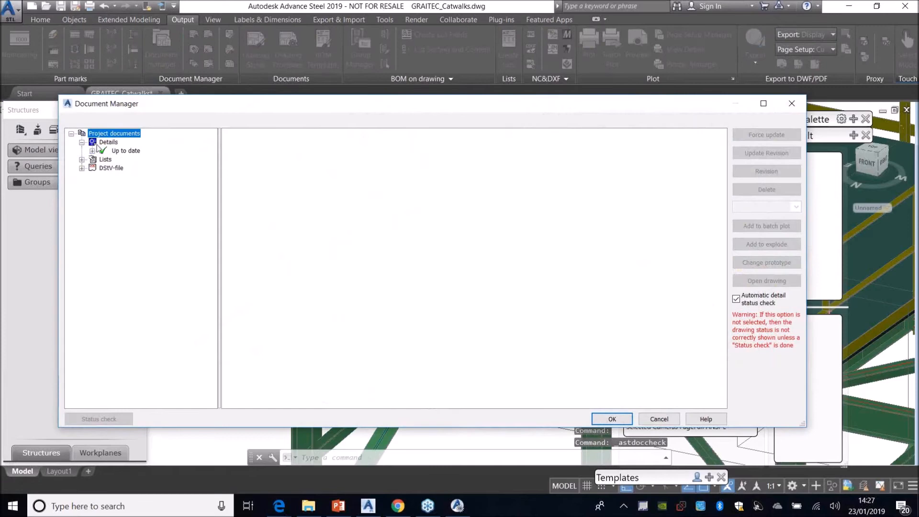
Open GA Sheet 1 from the up-to-date details of the GRAITEC_Catwalks project and dismiss the External References palette.
{"action": "left_click", "coordinate": [139, 159]}
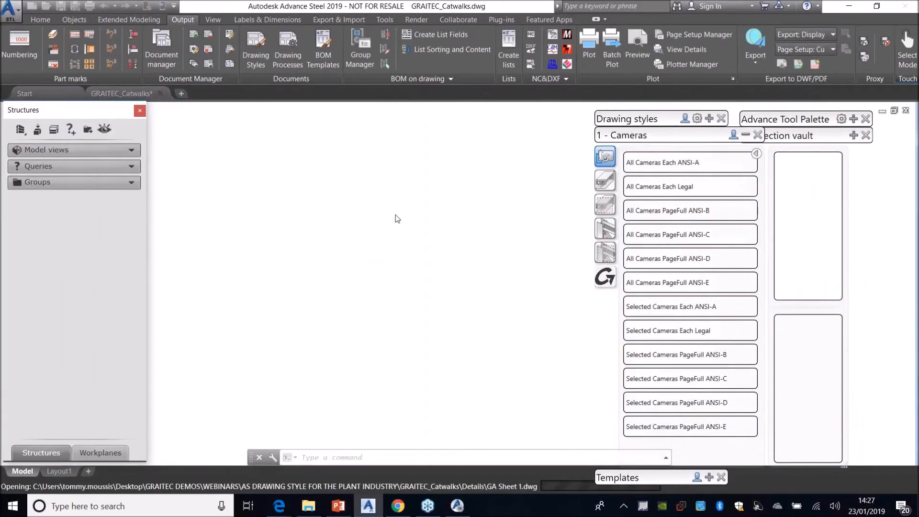
{"action": "key", "text": "Return"}
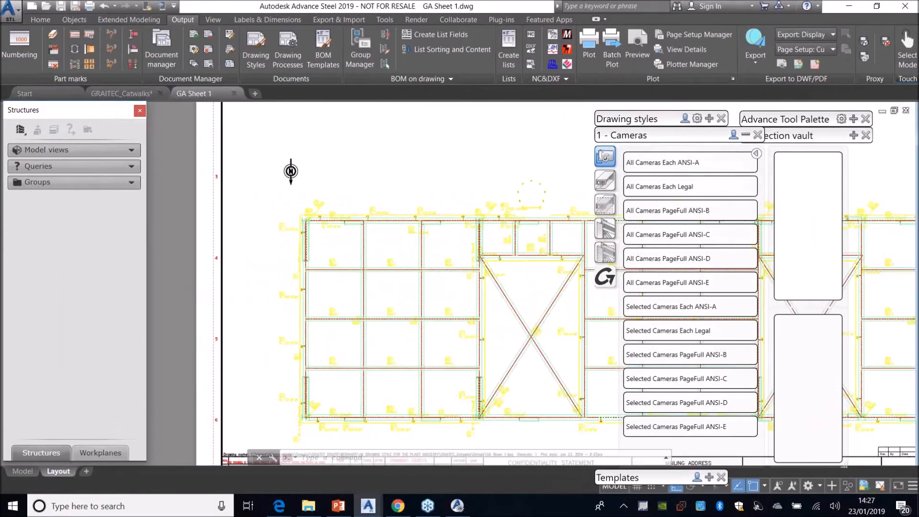
{"action": "left_click", "coordinate": [75, 157]}
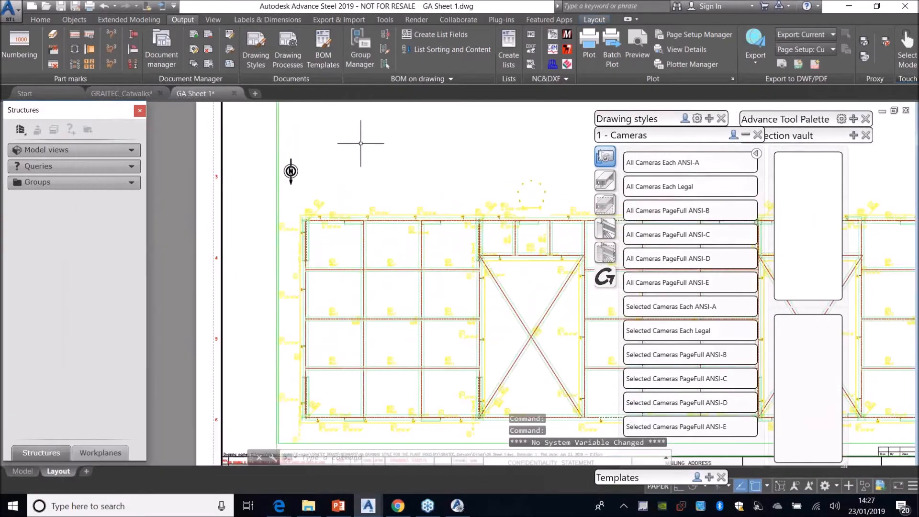
Examine the plan view's part labels and dimensions, the title block and the view's fit on the GA Sheet 1 layout.
{"action": "scroll", "coordinate": [316, 215], "scroll_direction": "down", "scroll_amount": 5}
{"action": "scroll", "coordinate": [325, 224], "scroll_direction": "up", "scroll_amount": 5}
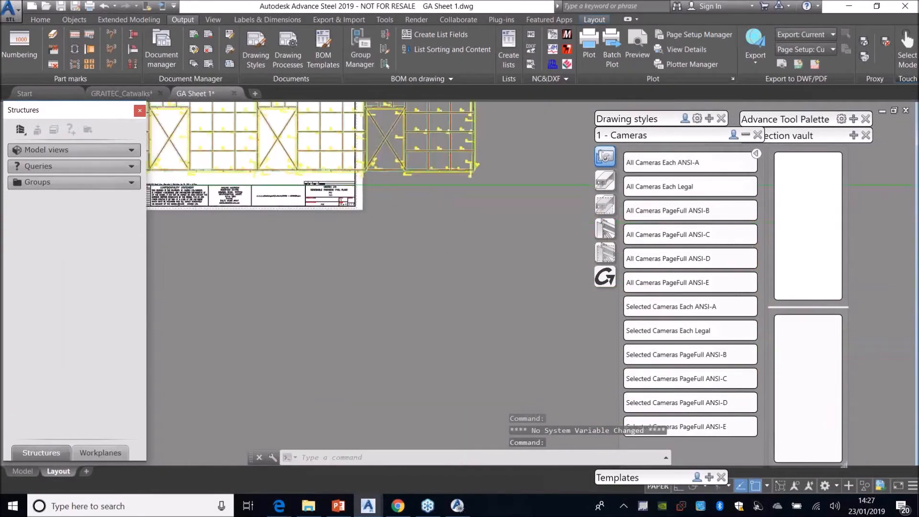
{"action": "scroll", "coordinate": [294, 262], "scroll_direction": "down", "scroll_amount": 1}
{"action": "scroll", "coordinate": [294, 262], "scroll_direction": "up", "scroll_amount": 4}
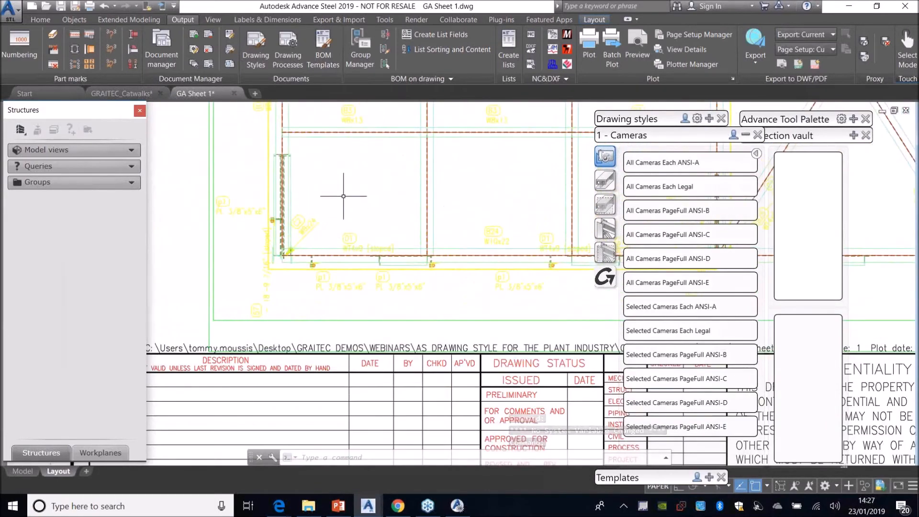
{"action": "scroll", "coordinate": [343, 196], "scroll_direction": "down", "scroll_amount": 4}
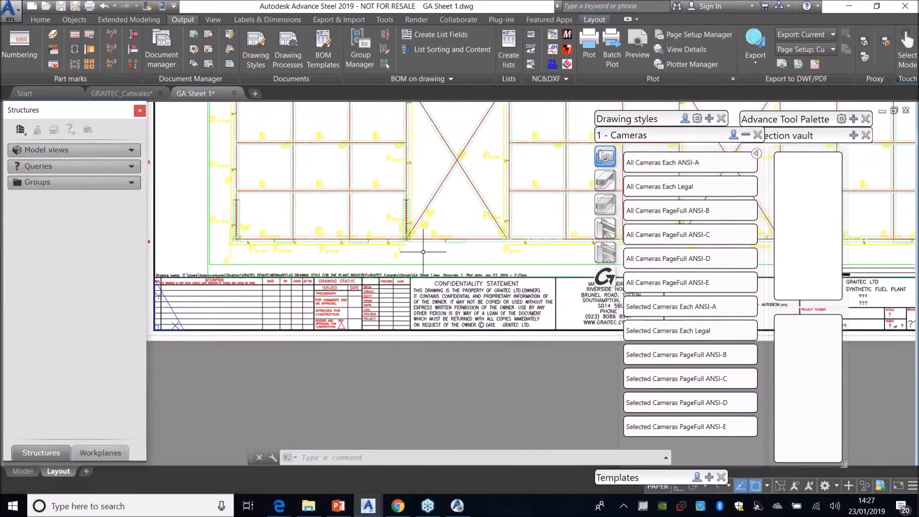
{"action": "scroll", "coordinate": [374, 232], "scroll_direction": "up", "scroll_amount": 5}
{"action": "scroll", "coordinate": [374, 232], "scroll_direction": "down", "scroll_amount": 6}
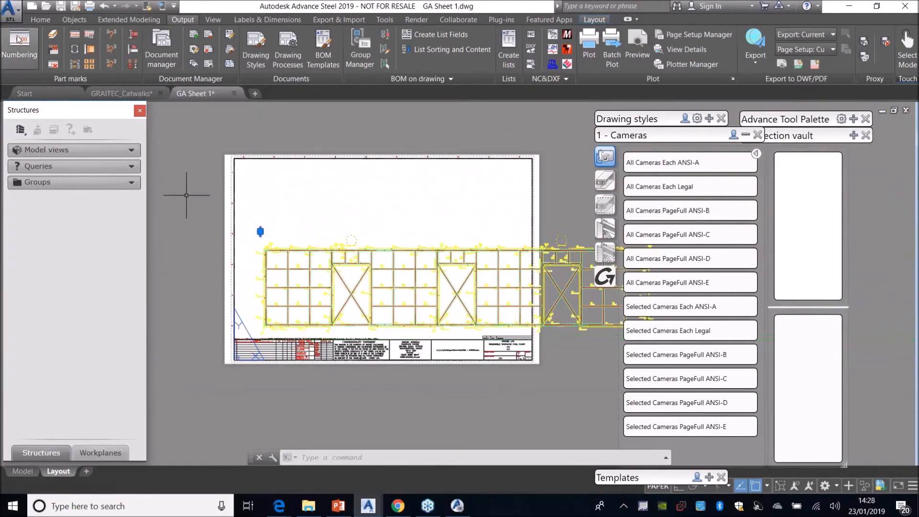
Start opening an existing drawing and set the file browsing location to Local Disk (C:).
{"action": "left_click", "coordinate": [41, 19]}
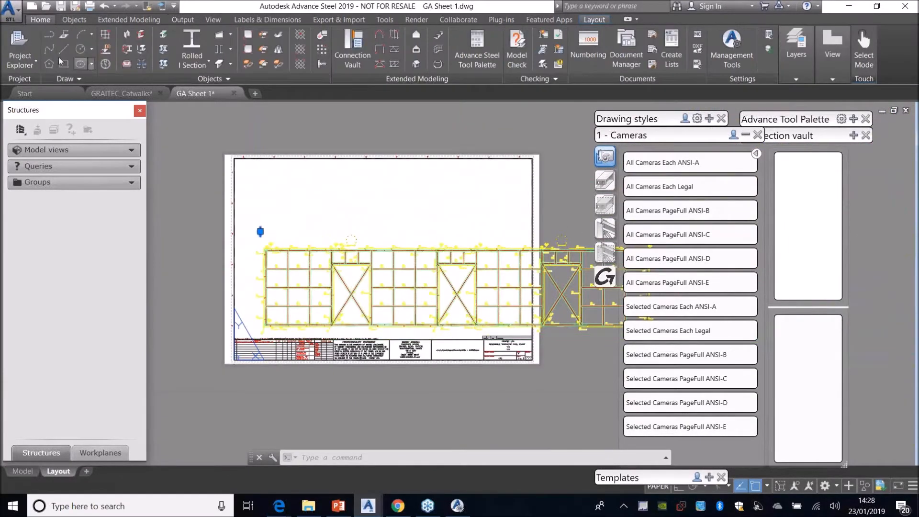
{"action": "left_click", "coordinate": [12, 17]}
{"action": "mouse_move", "coordinate": [28, 105]}
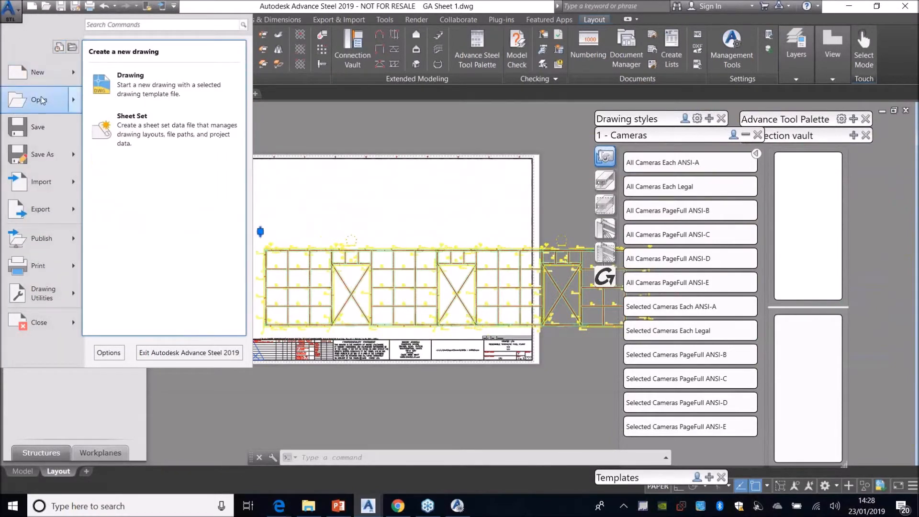
{"action": "left_click", "coordinate": [41, 101]}
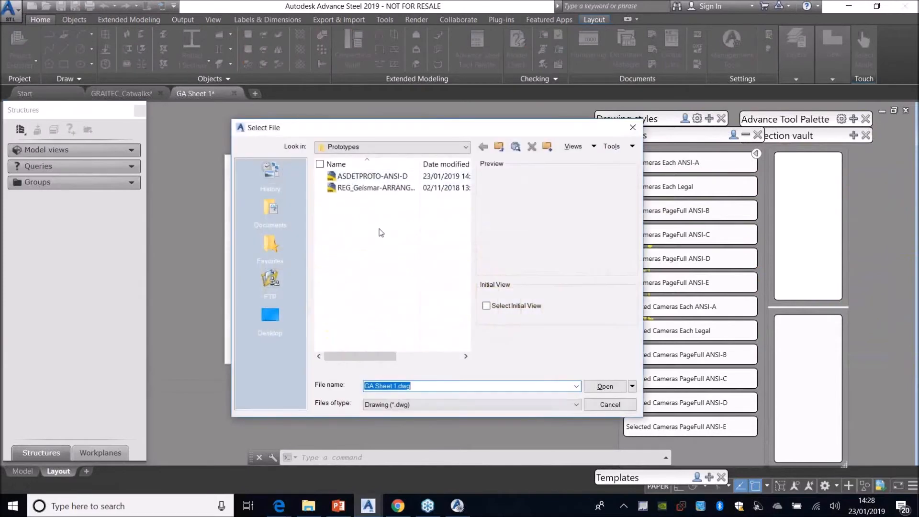
{"action": "left_click", "coordinate": [459, 147]}
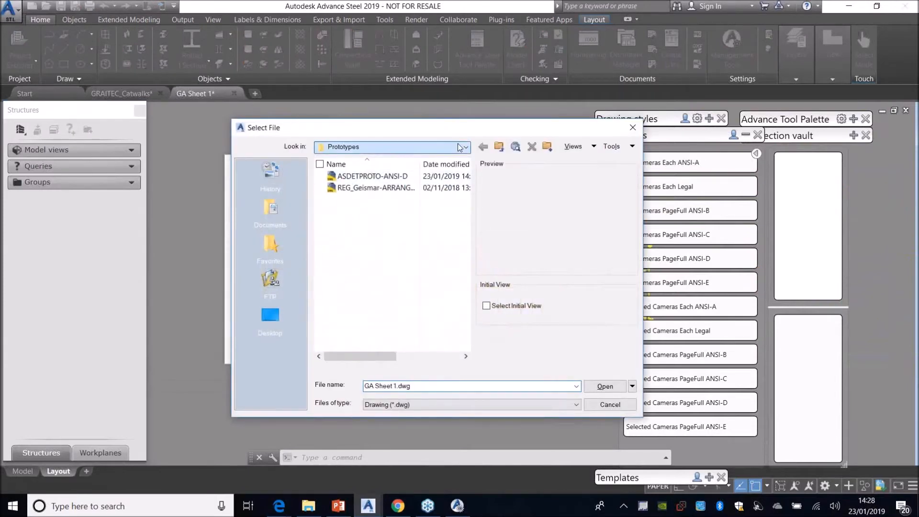
{"action": "scroll", "coordinate": [407, 203], "scroll_direction": "up", "scroll_amount": 1}
{"action": "left_click", "coordinate": [369, 168]}
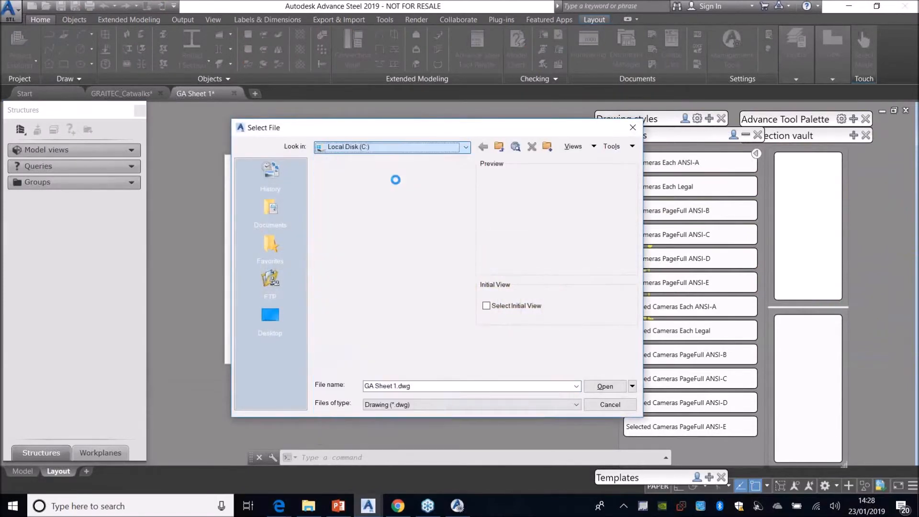
Browse to the ProgramData\Autodesk\Advance Steel 2019\USA\Shared\Support\Symbols folder and check its folder path.
{"action": "double_click", "coordinate": [379, 254]}
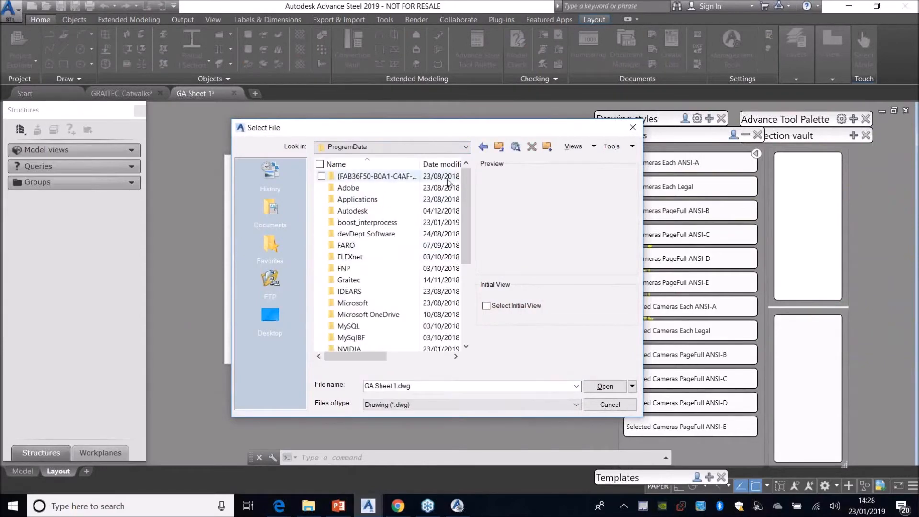
{"action": "double_click", "coordinate": [415, 211]}
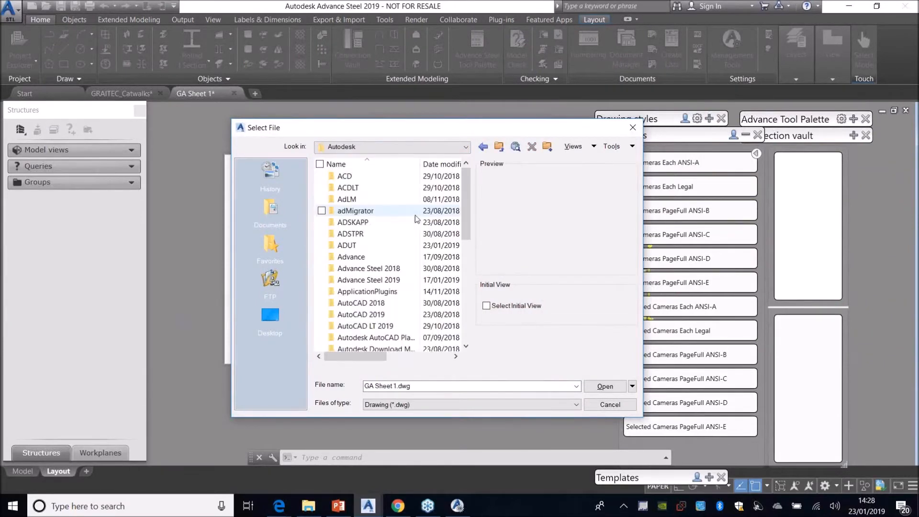
{"action": "double_click", "coordinate": [367, 280]}
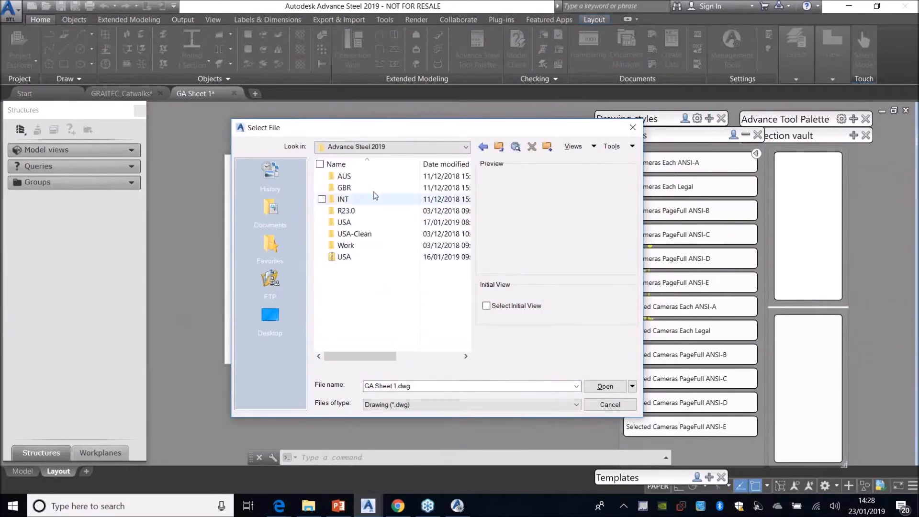
{"action": "double_click", "coordinate": [345, 222]}
{"action": "double_click", "coordinate": [354, 235]}
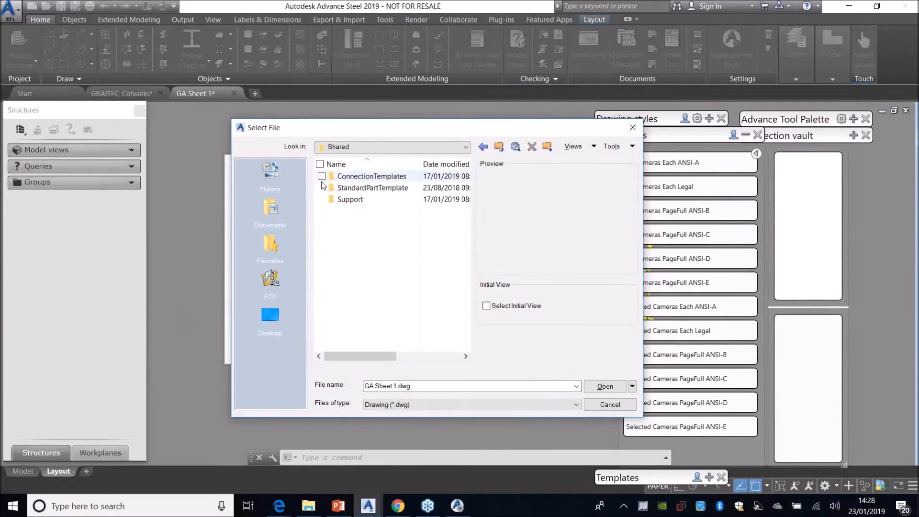
{"action": "double_click", "coordinate": [353, 199]}
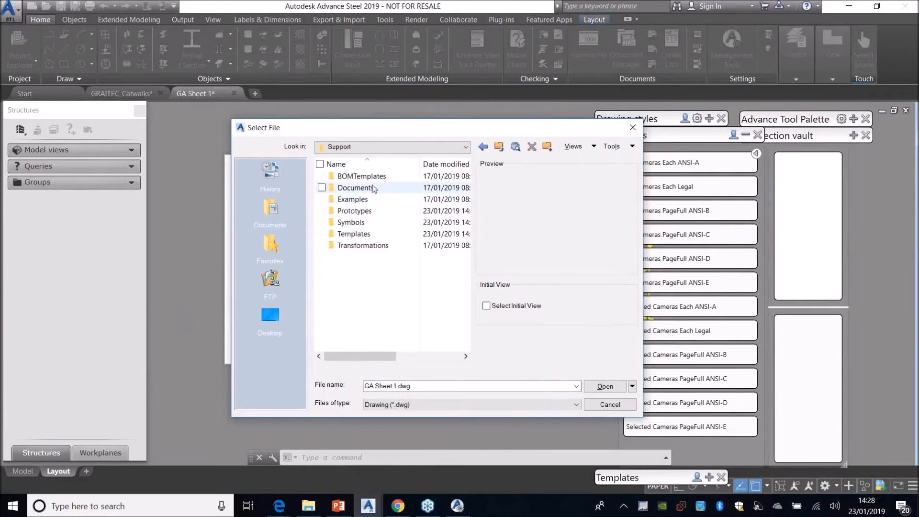
{"action": "double_click", "coordinate": [358, 222]}
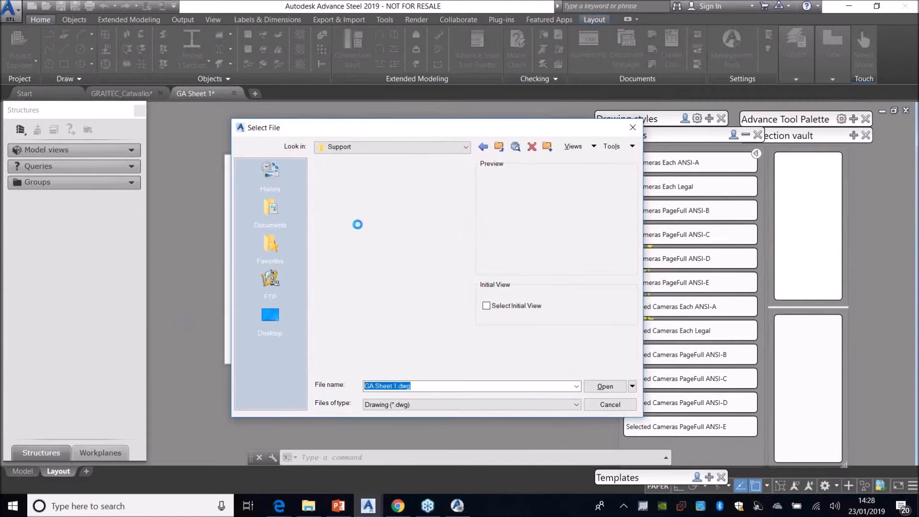
{"action": "left_click", "coordinate": [467, 147]}
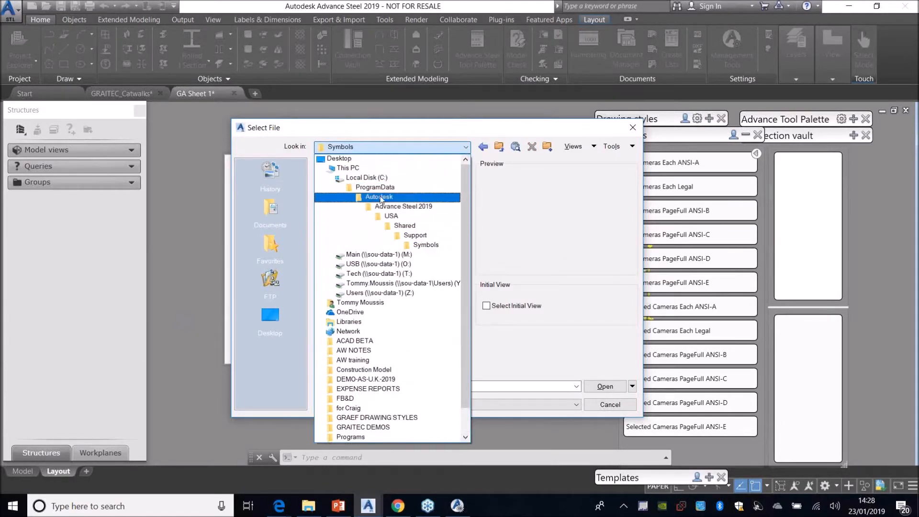
{"action": "left_click", "coordinate": [543, 242]}
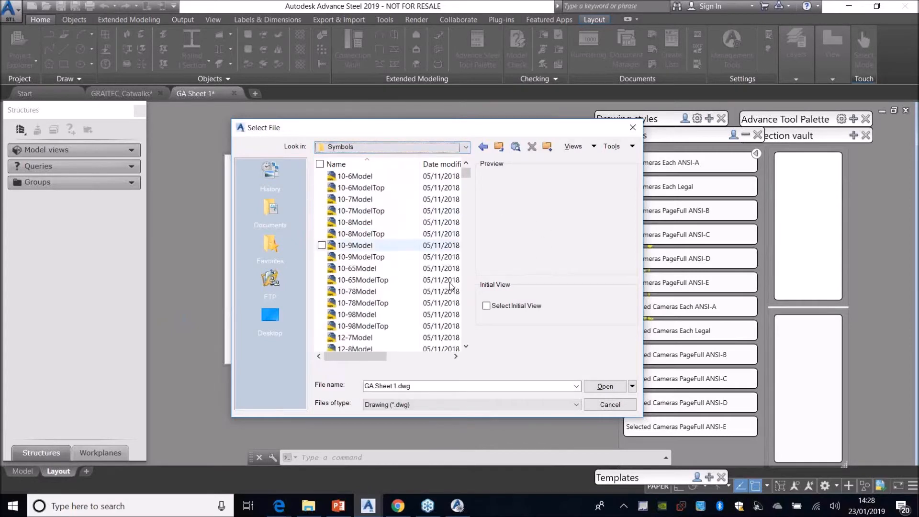
{"action": "left_click", "coordinate": [354, 292]}
{"action": "scroll", "coordinate": [359, 282], "scroll_direction": "down", "scroll_amount": 10}
{"action": "left_click", "coordinate": [373, 247]}
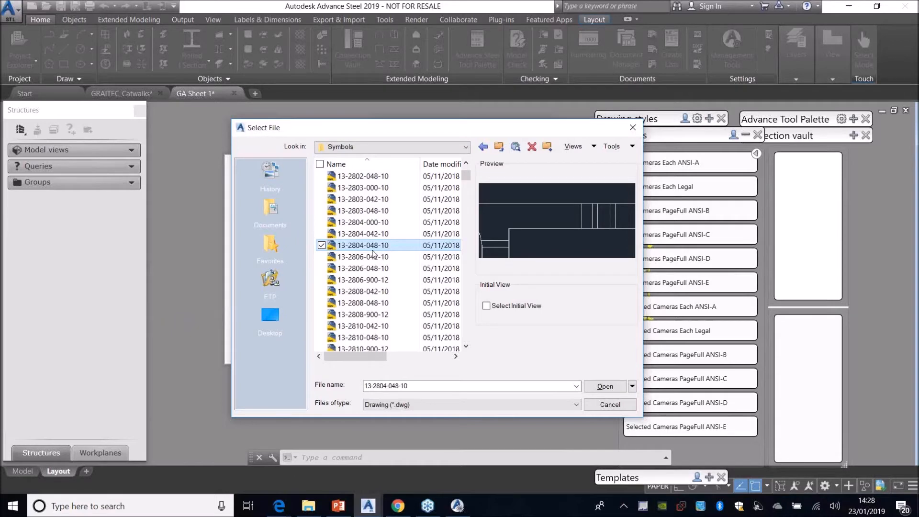
{"action": "left_click_drag", "start_coordinate": [219, 110], "coordinate": [126, 46]}
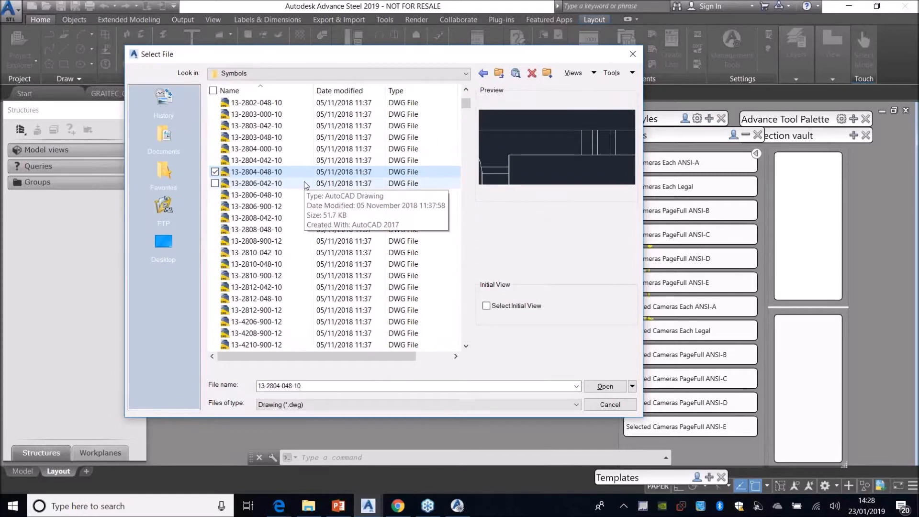
{"action": "left_click", "coordinate": [285, 195]}
{"action": "scroll", "coordinate": [287, 150], "scroll_direction": "down", "scroll_amount": 3}
{"action": "left_click", "coordinate": [286, 150]}
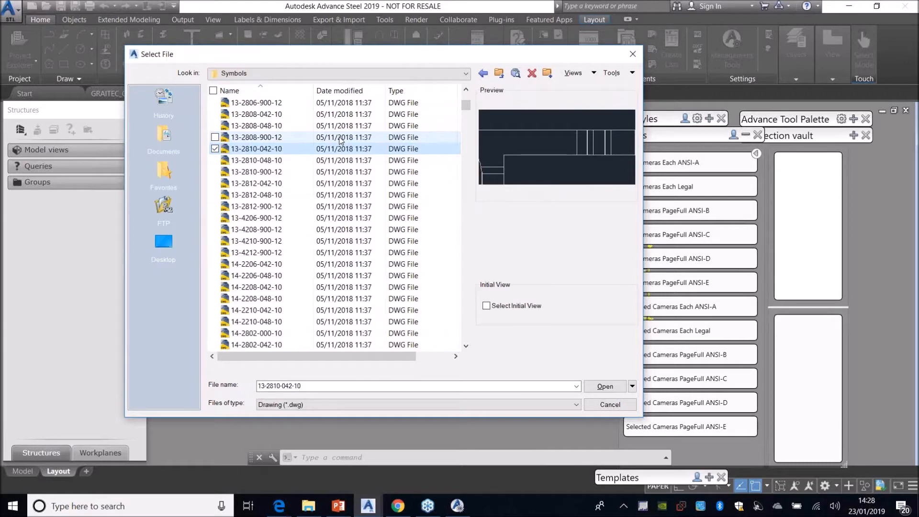
{"action": "scroll", "coordinate": [294, 174], "scroll_direction": "down", "scroll_amount": 6}
{"action": "left_click", "coordinate": [306, 183]}
{"action": "scroll", "coordinate": [306, 183], "scroll_direction": "down", "scroll_amount": 1}
{"action": "scroll", "coordinate": [306, 183], "scroll_direction": "down", "scroll_amount": 1}
{"action": "left_click", "coordinate": [351, 183]}
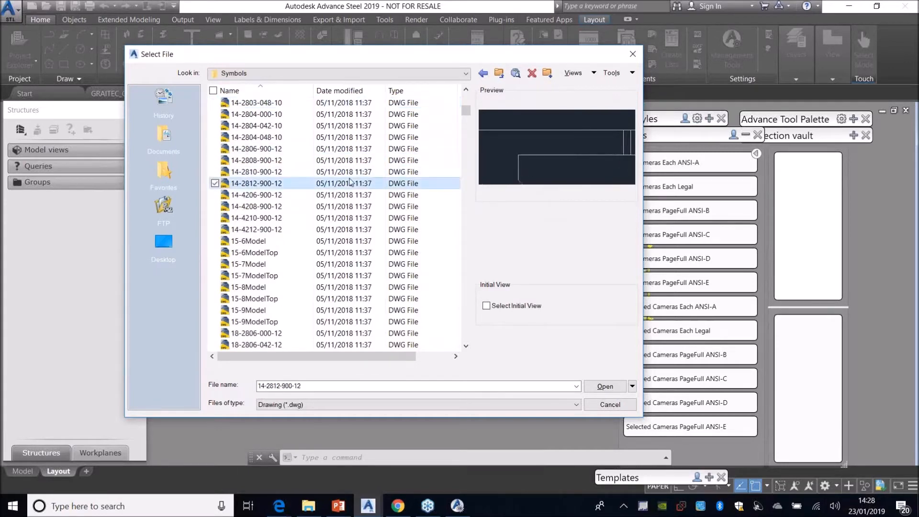
{"action": "key", "text": "Down"}
{"action": "key", "text": "Down"}
{"action": "key", "text": "Down"}
{"action": "key", "text": "Down"}
{"action": "key", "text": "Down"}
{"action": "key", "text": "Down"}
{"action": "key", "text": "Down"}
{"action": "key", "text": "Down"}
{"action": "key", "text": "Down"}
{"action": "key", "text": "Down"}
{"action": "key", "text": "Down"}
{"action": "key", "text": "Down"}
{"action": "key", "text": "Down"}
{"action": "key", "text": "Down"}
{"action": "key", "text": "Down"}
{"action": "key", "text": "Down"}
{"action": "key", "text": "Down"}
{"action": "key", "text": "Down"}
{"action": "key", "text": "Down"}
{"action": "key", "text": "Down"}
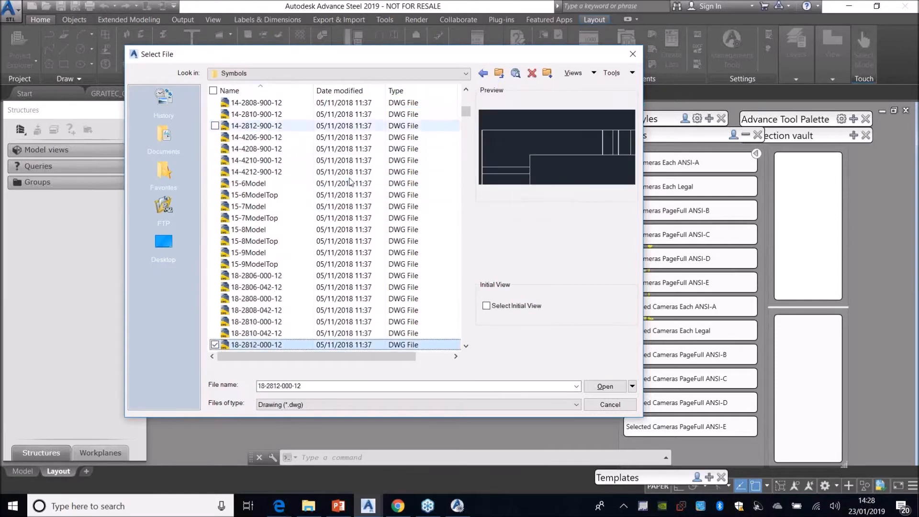
{"action": "key", "text": "Down"}
{"action": "key", "text": "Down"}
{"action": "key", "text": "Down"}
{"action": "key", "text": "Down"}
{"action": "key", "text": "Down"}
{"action": "key", "text": "Down"}
{"action": "key", "text": "Down"}
{"action": "key", "text": "Down"}
{"action": "key", "text": "Down"}
{"action": "key", "text": "Down"}
{"action": "key", "text": "Down"}
{"action": "key", "text": "Down"}
{"action": "key", "text": "Down"}
{"action": "key", "text": "Down"}
{"action": "key", "text": "Down"}
{"action": "key", "text": "Down"}
{"action": "key", "text": "Down"}
{"action": "key", "text": "Down"}
{"action": "key", "text": "Down"}
{"action": "key", "text": "Down"}
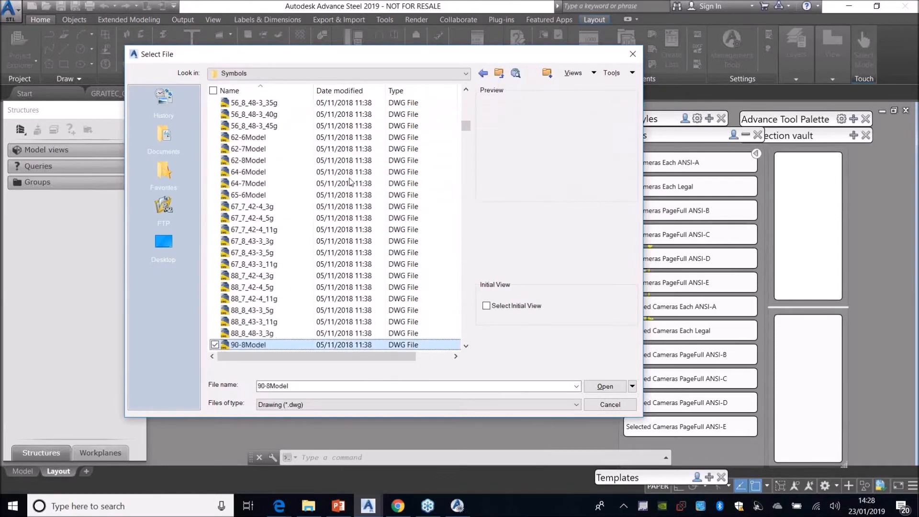
{"action": "key", "text": "Down"}
{"action": "key", "text": "Down"}
{"action": "key", "text": "Down"}
{"action": "key", "text": "Down"}
{"action": "key", "text": "Down"}
{"action": "key", "text": "Down"}
{"action": "key", "text": "Down"}
{"action": "key", "text": "Down"}
{"action": "key", "text": "Down"}
{"action": "key", "text": "Down"}
{"action": "key", "text": "Down"}
{"action": "key", "text": "Down"}
{"action": "key", "text": "Down"}
{"action": "key", "text": "Down"}
{"action": "key", "text": "Down"}
{"action": "key", "text": "Down"}
{"action": "key", "text": "Down"}
{"action": "key", "text": "Down"}
{"action": "key", "text": "Down"}
{"action": "key", "text": "Down"}
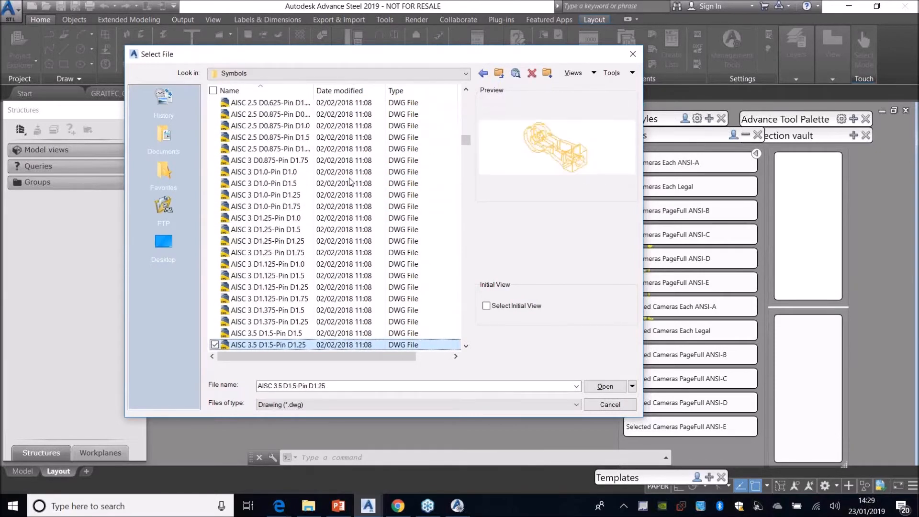
{"action": "key", "text": "Down"}
{"action": "key", "text": "Down"}
{"action": "key", "text": "Down"}
{"action": "key", "text": "Down"}
{"action": "key", "text": "Down"}
{"action": "key", "text": "Down"}
{"action": "key", "text": "Down"}
{"action": "key", "text": "Down"}
{"action": "key", "text": "Down"}
{"action": "key", "text": "Down"}
{"action": "key", "text": "Down"}
{"action": "key", "text": "Down"}
{"action": "key", "text": "Down"}
{"action": "key", "text": "Down"}
{"action": "key", "text": "Down"}
{"action": "key", "text": "Down"}
{"action": "key", "text": "Down"}
{"action": "key", "text": "Down"}
{"action": "key", "text": "Down"}
{"action": "key", "text": "Down"}
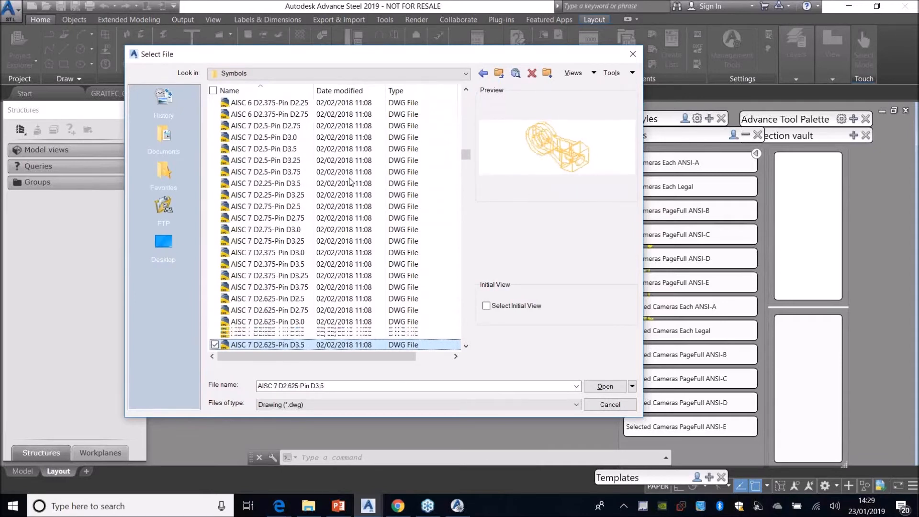
{"action": "key", "text": "Down"}
{"action": "key", "text": "Down"}
{"action": "key", "text": "Down"}
{"action": "key", "text": "Down"}
{"action": "key", "text": "Down"}
{"action": "key", "text": "Down"}
{"action": "key", "text": "Down"}
{"action": "key", "text": "Down"}
{"action": "key", "text": "Down"}
{"action": "key", "text": "Down"}
{"action": "key", "text": "Down"}
{"action": "key", "text": "Down"}
{"action": "key", "text": "Down"}
{"action": "key", "text": "Down"}
{"action": "key", "text": "Down"}
{"action": "key", "text": "Down"}
{"action": "key", "text": "Down"}
{"action": "key", "text": "Down"}
{"action": "key", "text": "Down"}
{"action": "key", "text": "Down"}
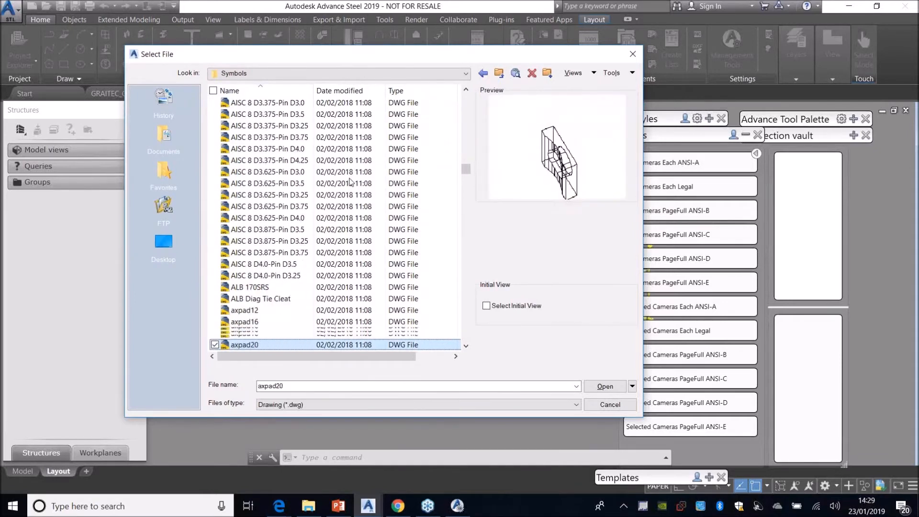
{"action": "key", "text": "Down"}
{"action": "key", "text": "Down"}
{"action": "key", "text": "Down"}
{"action": "key", "text": "Down"}
{"action": "key", "text": "Down"}
{"action": "key", "text": "Down"}
{"action": "key", "text": "Down"}
{"action": "key", "text": "Down"}
{"action": "key", "text": "Down"}
{"action": "key", "text": "Down"}
{"action": "key", "text": "Down"}
{"action": "key", "text": "Down"}
{"action": "key", "text": "Down"}
{"action": "key", "text": "Down"}
{"action": "key", "text": "Down"}
{"action": "key", "text": "Down"}
{"action": "key", "text": "Down"}
{"action": "key", "text": "Down"}
{"action": "key", "text": "Down"}
{"action": "key", "text": "Down"}
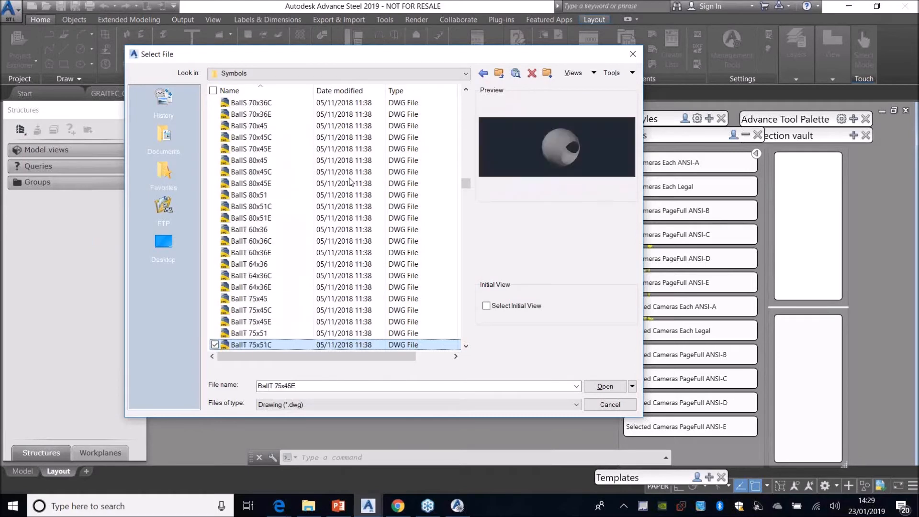
{"action": "key", "text": "Down"}
{"action": "key", "text": "Down"}
{"action": "key", "text": "Down"}
{"action": "key", "text": "Down"}
{"action": "key", "text": "Down"}
{"action": "key", "text": "Down"}
{"action": "key", "text": "Down"}
{"action": "key", "text": "Down"}
{"action": "key", "text": "Down"}
{"action": "key", "text": "Down"}
{"action": "key", "text": "Down"}
{"action": "key", "text": "Down"}
{"action": "key", "text": "Down"}
{"action": "key", "text": "Down"}
{"action": "key", "text": "Down"}
{"action": "key", "text": "Down"}
{"action": "key", "text": "Down"}
{"action": "key", "text": "Down"}
{"action": "key", "text": "Down"}
{"action": "key", "text": "Down"}
Preview the d_b24_10 hole symbol and the CutSymbolDown and CutSymbolUp section symbols.
{"action": "scroll", "coordinate": [313, 269], "scroll_direction": "down", "scroll_amount": 15}
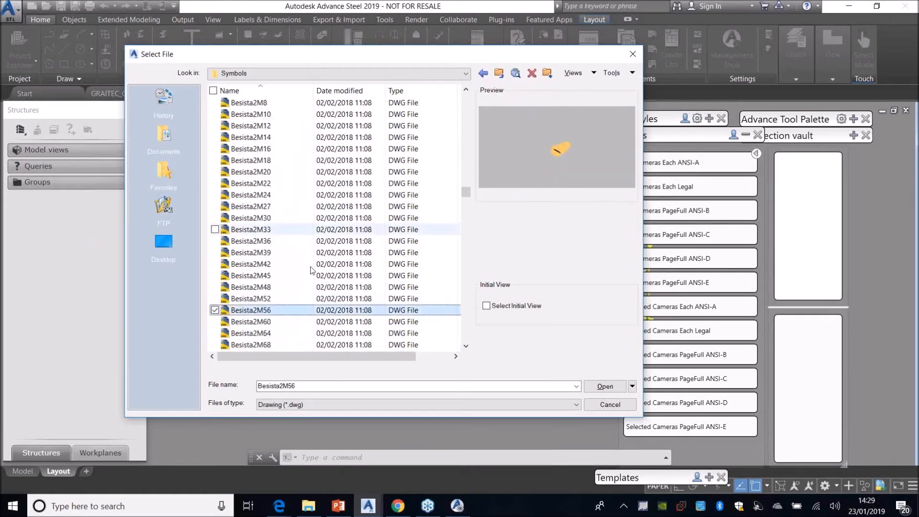
{"action": "scroll", "coordinate": [323, 258], "scroll_direction": "up", "scroll_amount": 6}
{"action": "left_click", "coordinate": [273, 192]}
{"action": "scroll", "coordinate": [274, 191], "scroll_direction": "up", "scroll_amount": 4}
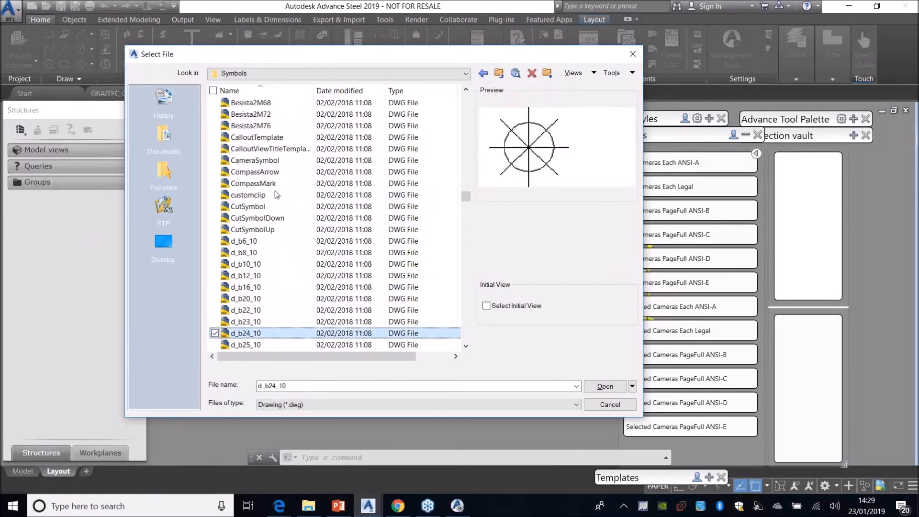
{"action": "left_click", "coordinate": [268, 217]}
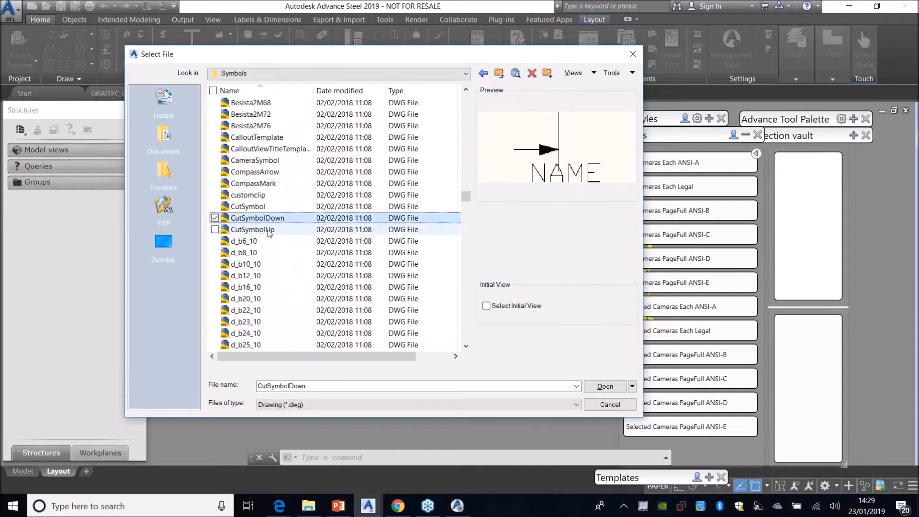
{"action": "left_click", "coordinate": [271, 231]}
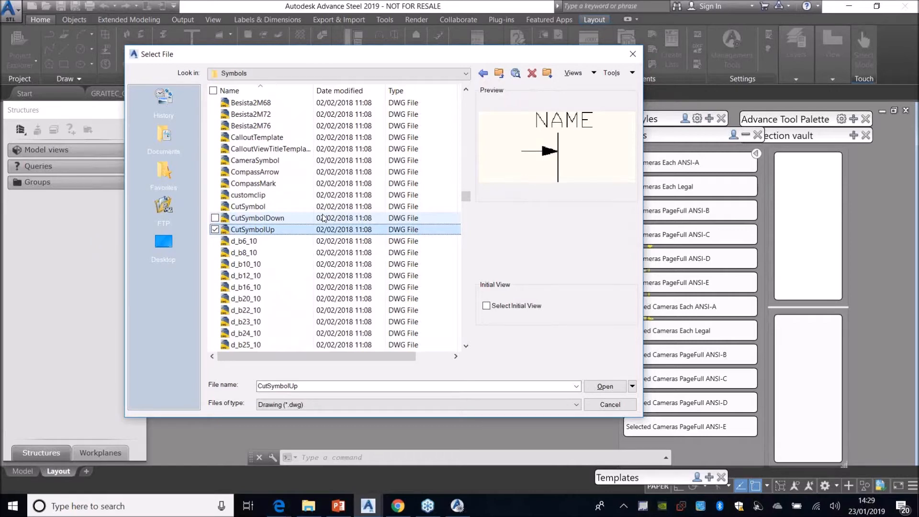
Preview the CompassArrow, CompassMark, CameraSymbol, CalloutViewTitleTemplate and CalloutTemplate symbol drawings.
{"action": "left_click", "coordinate": [284, 172]}
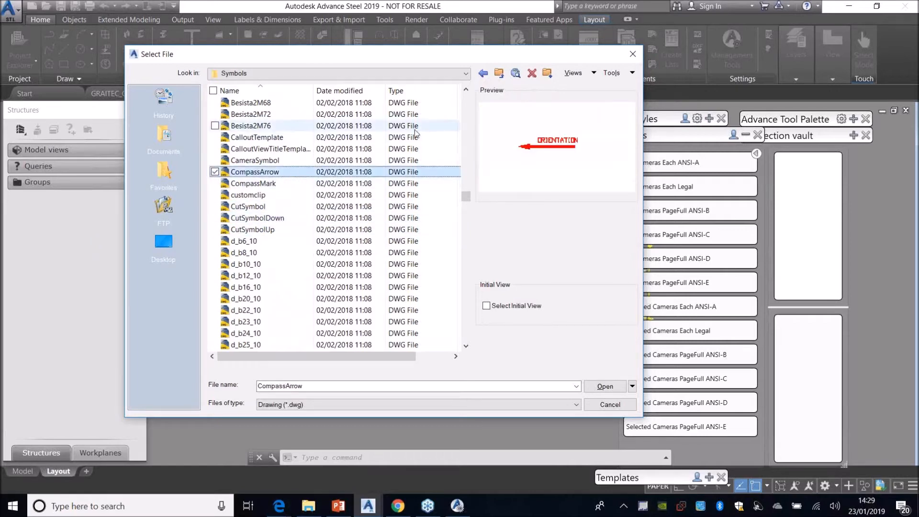
{"action": "left_click", "coordinate": [275, 184]}
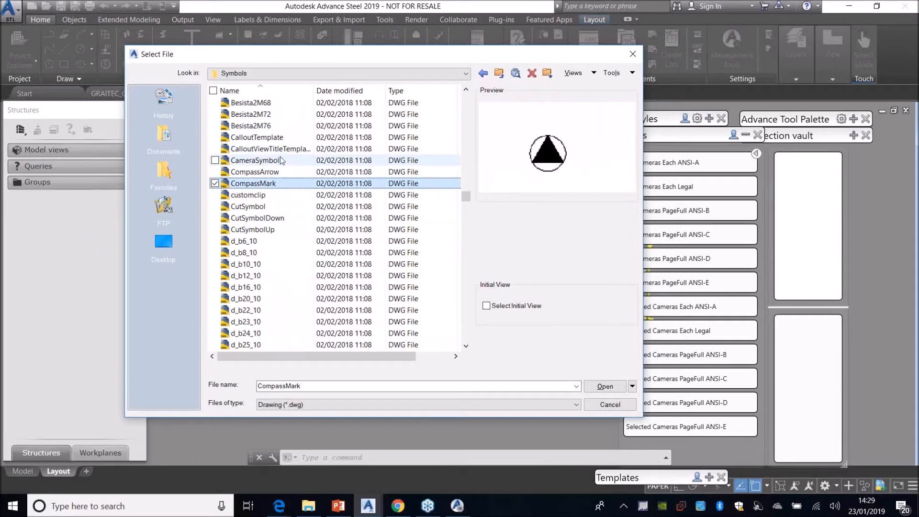
{"action": "left_click", "coordinate": [252, 161]}
{"action": "left_click", "coordinate": [405, 149]}
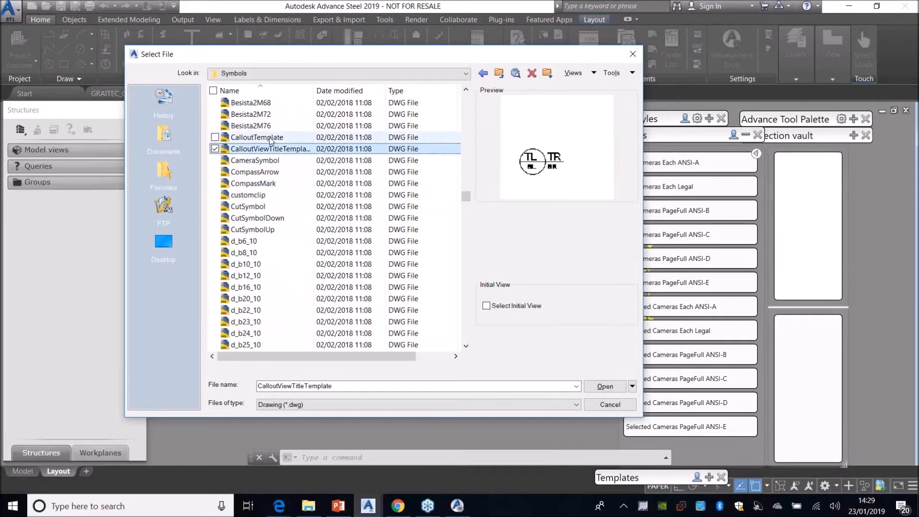
{"action": "left_click", "coordinate": [269, 138]}
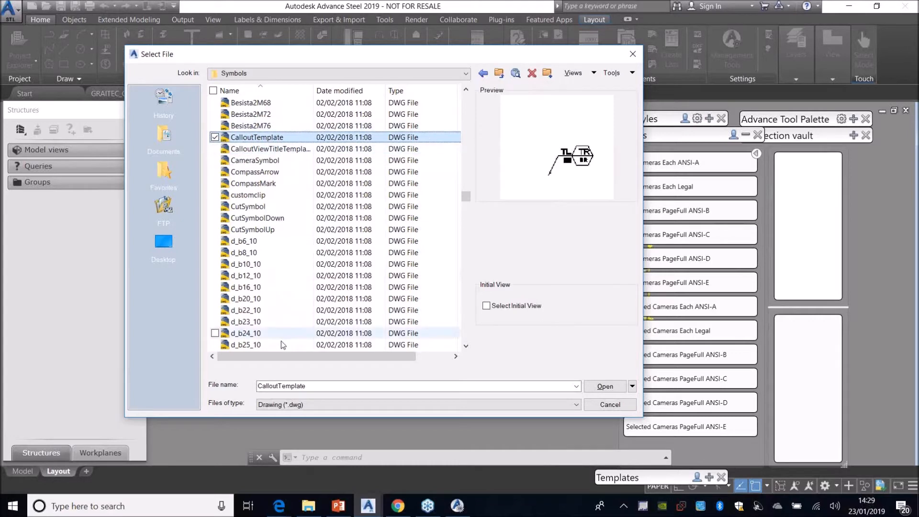
Find the level symbols further down the Symbols folder and preview level_1, level_2 and level_3.
{"action": "scroll", "coordinate": [291, 256], "scroll_direction": "down", "scroll_amount": 10}
{"action": "scroll", "coordinate": [291, 261], "scroll_direction": "down", "scroll_amount": 20}
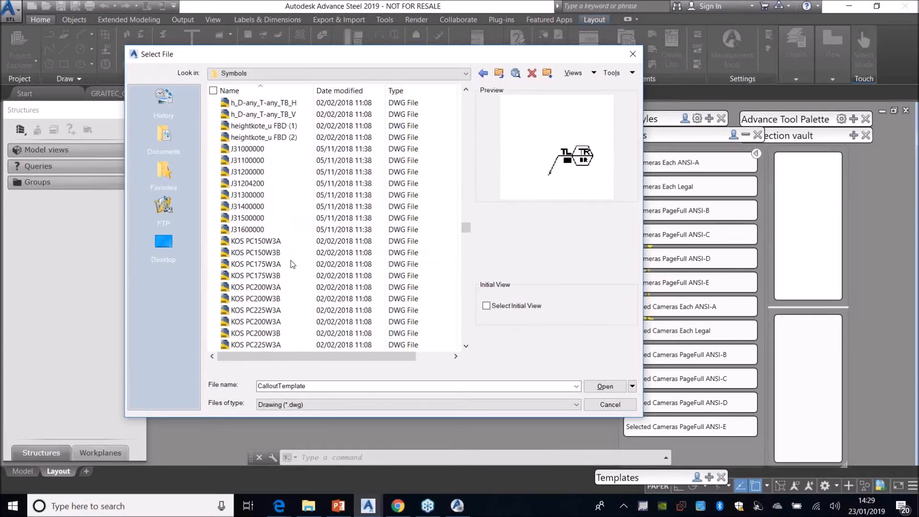
{"action": "scroll", "coordinate": [291, 260], "scroll_direction": "up", "scroll_amount": 13}
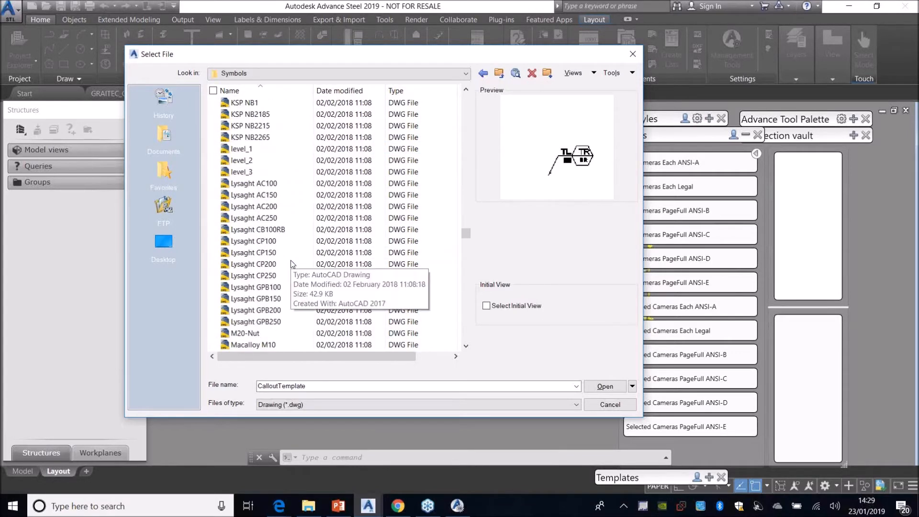
{"action": "scroll", "coordinate": [281, 258], "scroll_direction": "down", "scroll_amount": 1}
{"action": "left_click", "coordinate": [248, 255]}
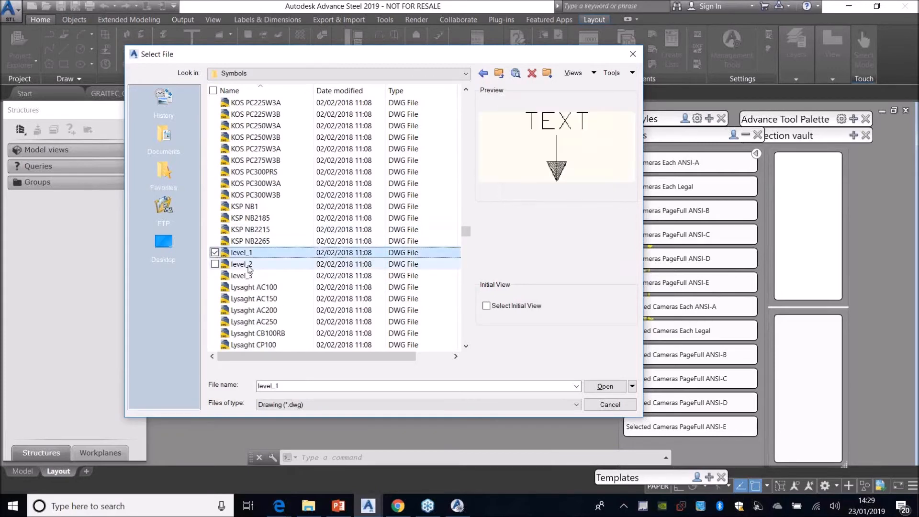
{"action": "left_click", "coordinate": [248, 265]}
{"action": "left_click", "coordinate": [248, 275]}
{"action": "scroll", "coordinate": [287, 246], "scroll_direction": "up", "scroll_amount": 2}
{"action": "scroll", "coordinate": [287, 247], "scroll_direction": "up", "scroll_amount": 5}
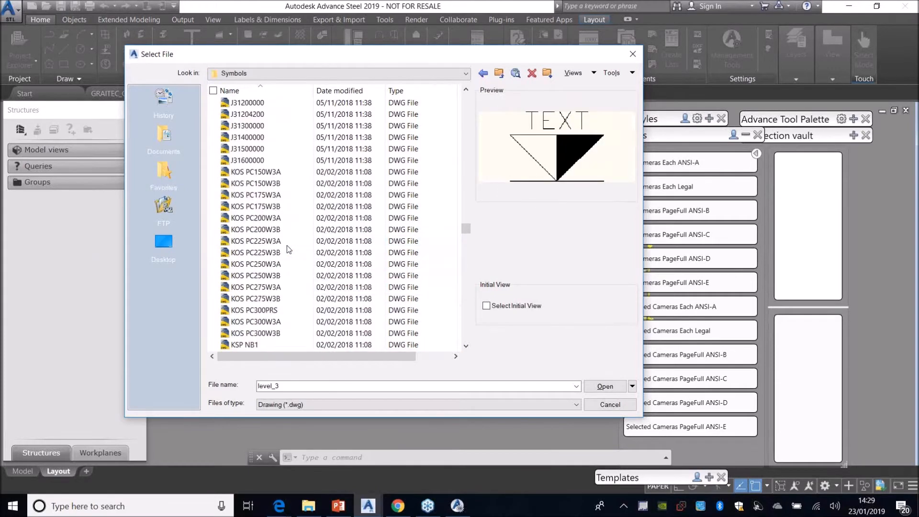
Preview the heightkote_u FBD (2) and heightkote_u FBD (1) symbol drawings.
{"action": "left_click", "coordinate": [263, 171]}
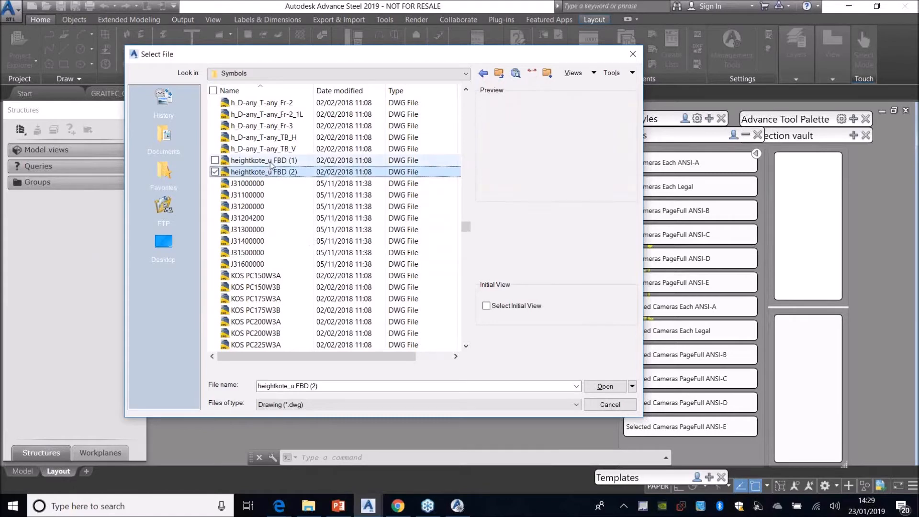
{"action": "left_click", "coordinate": [270, 161]}
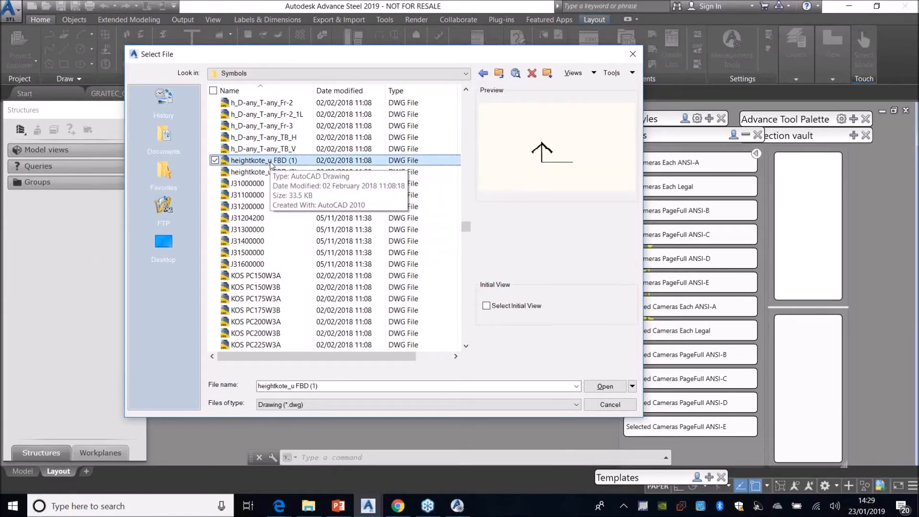
Find the WeldTemplate drawing near the end of the Symbols folder and open it.
{"action": "scroll", "coordinate": [383, 215], "scroll_direction": "down", "scroll_amount": 6}
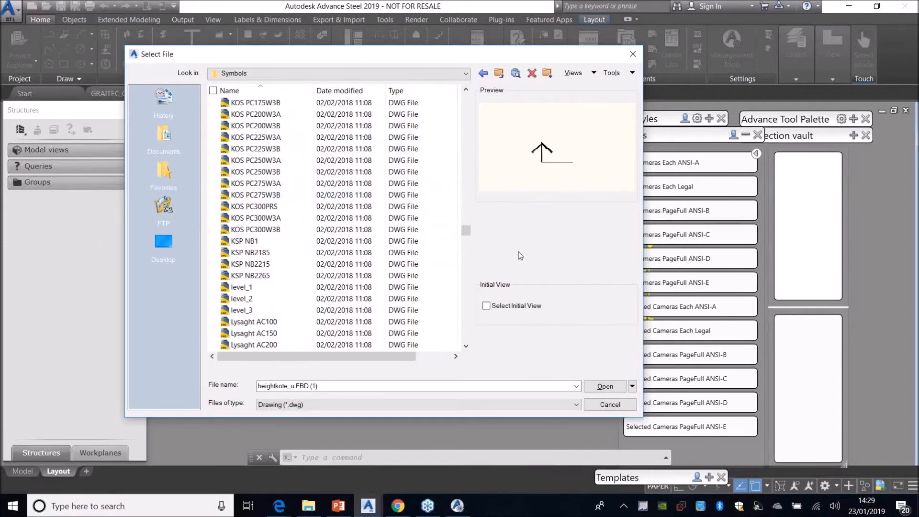
{"action": "left_click_drag", "start_coordinate": [464, 230], "coordinate": [465, 358]}
{"action": "scroll", "coordinate": [345, 282], "scroll_direction": "up", "scroll_amount": 6}
{"action": "left_click", "coordinate": [282, 206]}
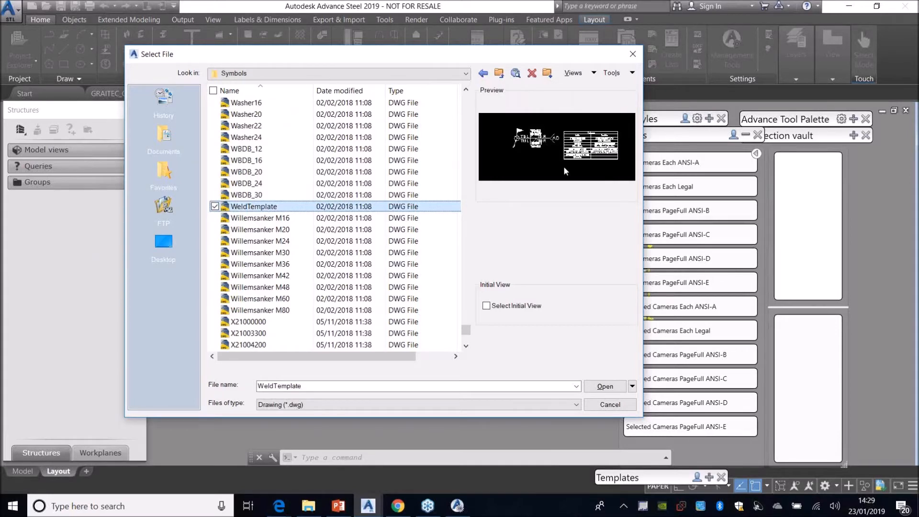
{"action": "double_click", "coordinate": [303, 208]}
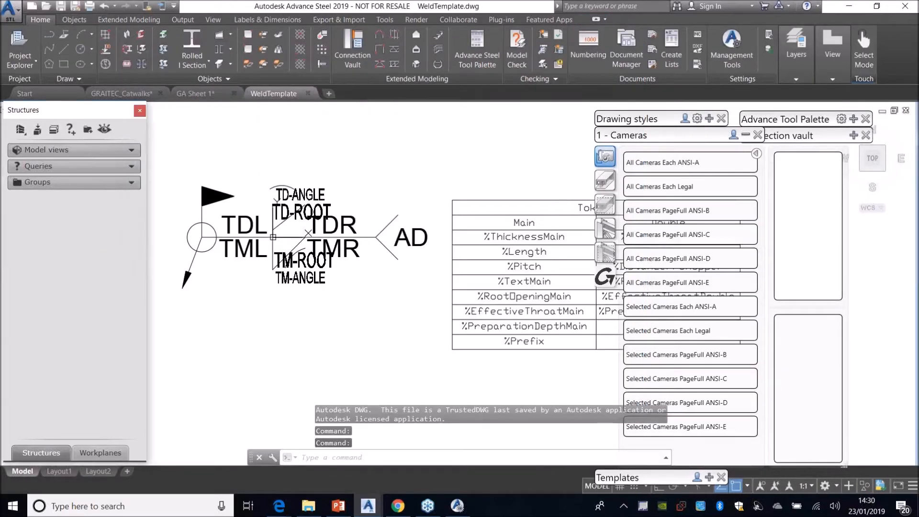
Review the text styles used by the weld template with the STYLE command, and leave them unchanged.
{"action": "type", "text": "style"}
{"action": "key", "text": "Return"}
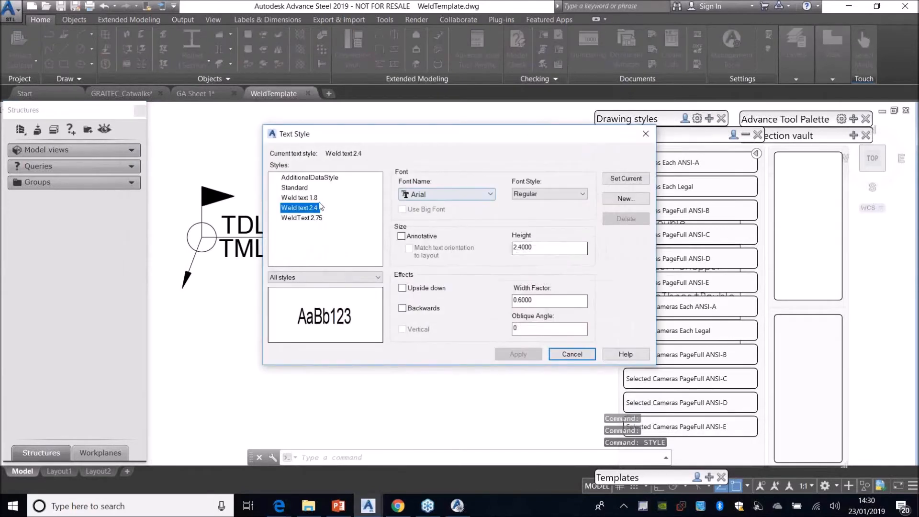
{"action": "left_click", "coordinate": [646, 133]}
Examine the weld symbol layers, and list all used layers in the Layer Properties Manager.
{"action": "middle_click_drag", "start_coordinate": [294, 271], "coordinate": [392, 281]}
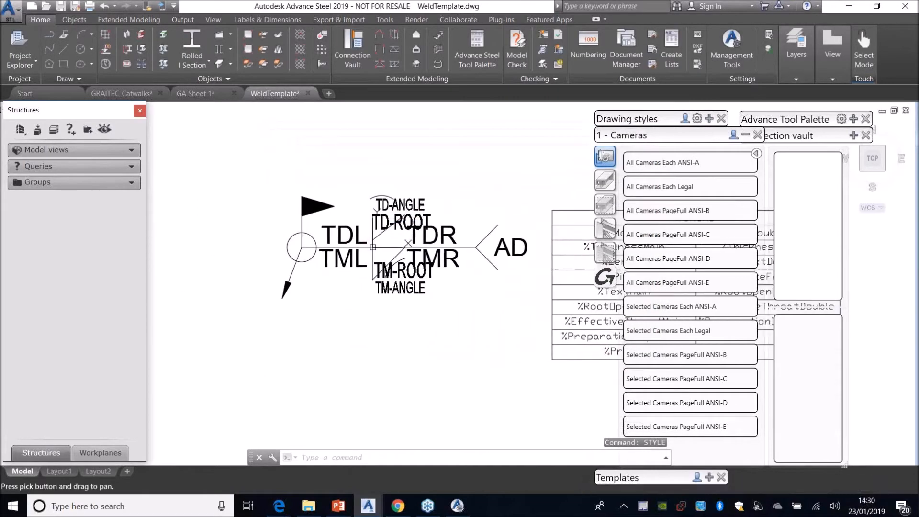
{"action": "left_click", "coordinate": [791, 61]}
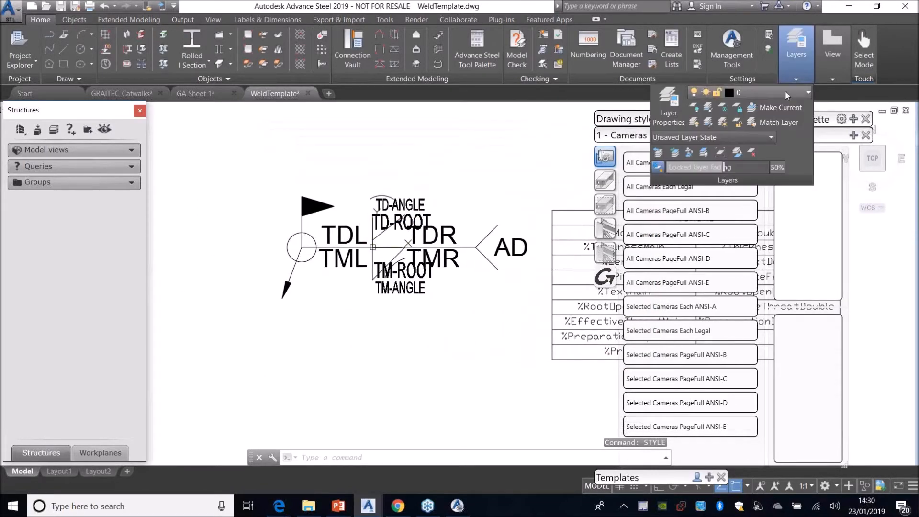
{"action": "left_click", "coordinate": [780, 95]}
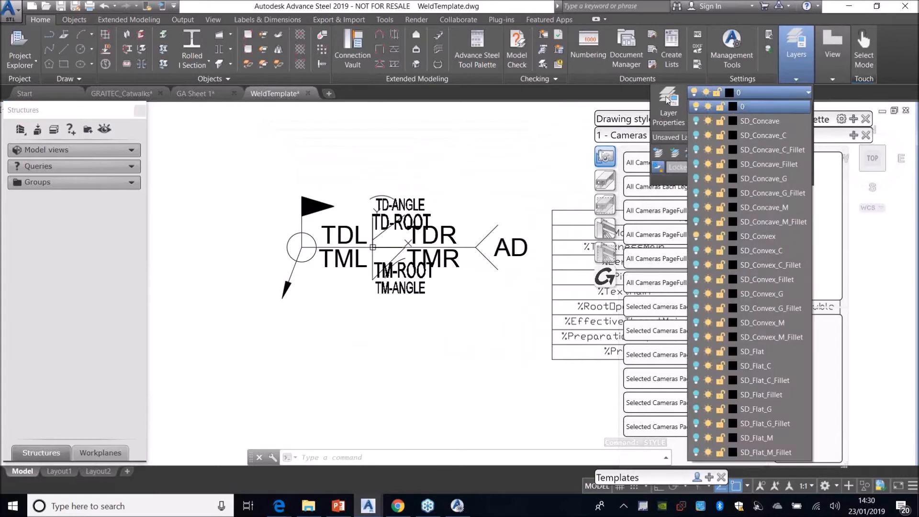
{"action": "left_click", "coordinate": [665, 110]}
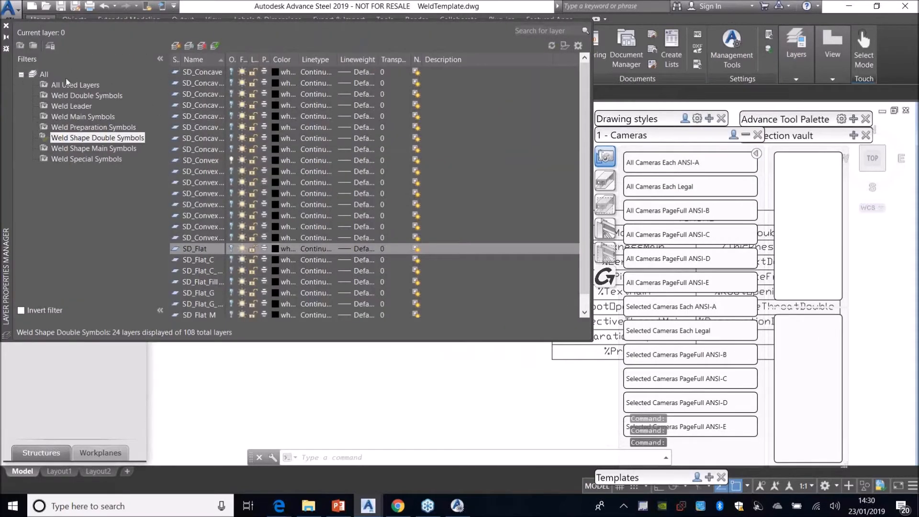
{"action": "left_click", "coordinate": [67, 84]}
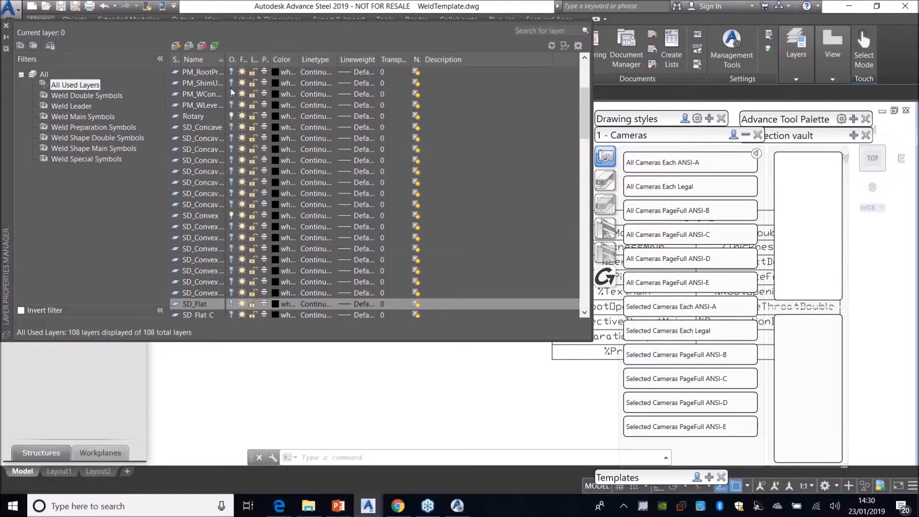
Turn on the SD_Concave_C and SD_Concave_C_Fillet layers to check the weld symbol, and close WeldTemplate without saving.
{"action": "left_click", "coordinate": [232, 58]}
{"action": "left_click", "coordinate": [232, 59]}
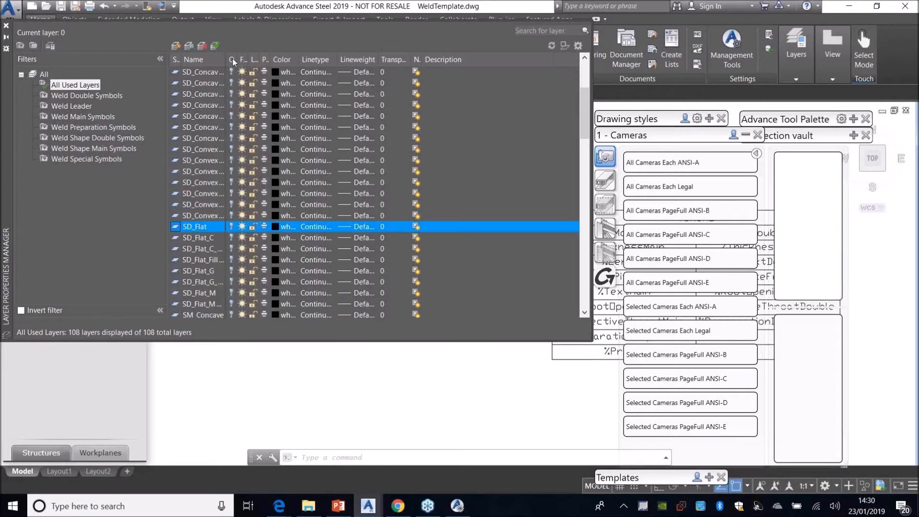
{"action": "left_click", "coordinate": [231, 71]}
{"action": "left_click", "coordinate": [231, 83]}
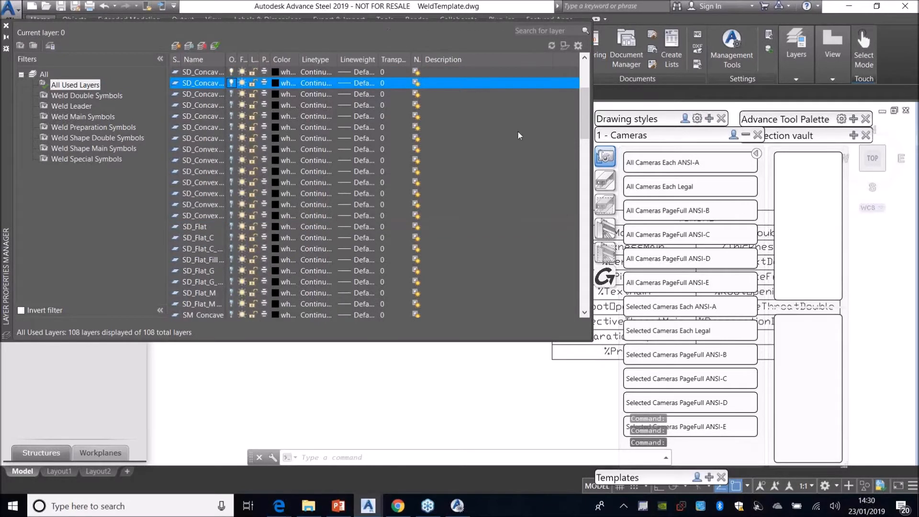
{"action": "left_click", "coordinate": [6, 27]}
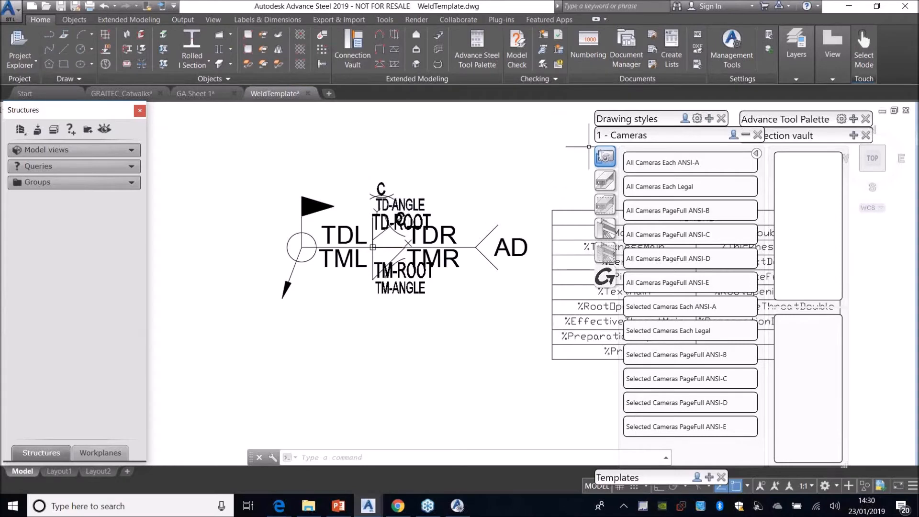
{"action": "left_click", "coordinate": [308, 93]}
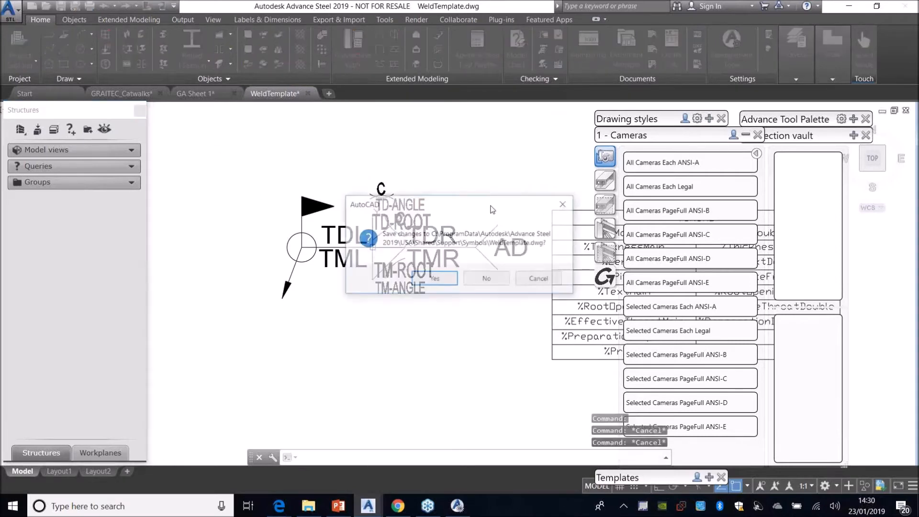
{"action": "left_click", "coordinate": [484, 282]}
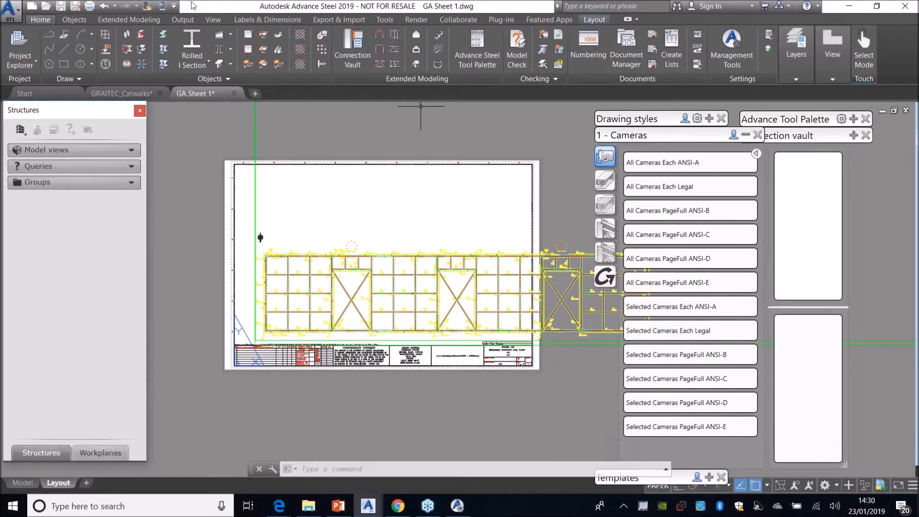
Open the ASDETPROTO-ANSI-D drawing prototype for editing.
{"action": "left_click", "coordinate": [183, 20]}
{"action": "left_click", "coordinate": [229, 48]}
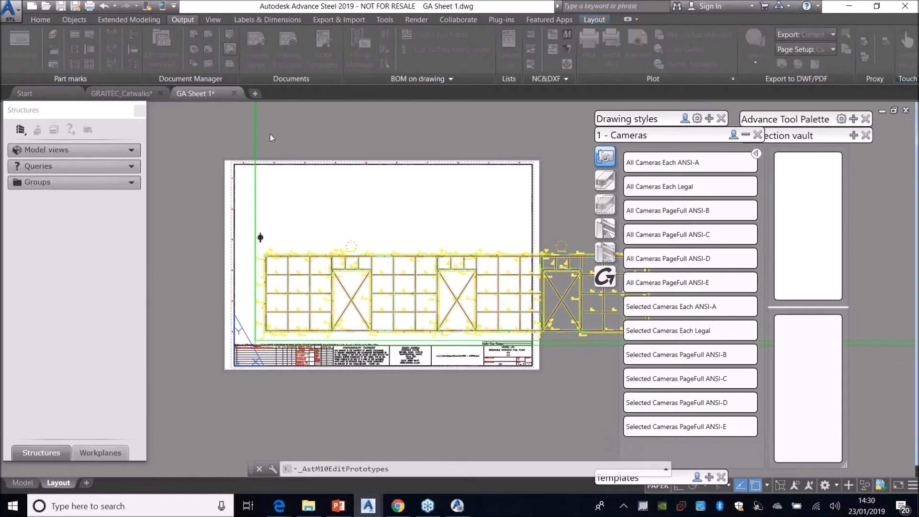
{"action": "double_click", "coordinate": [268, 145]}
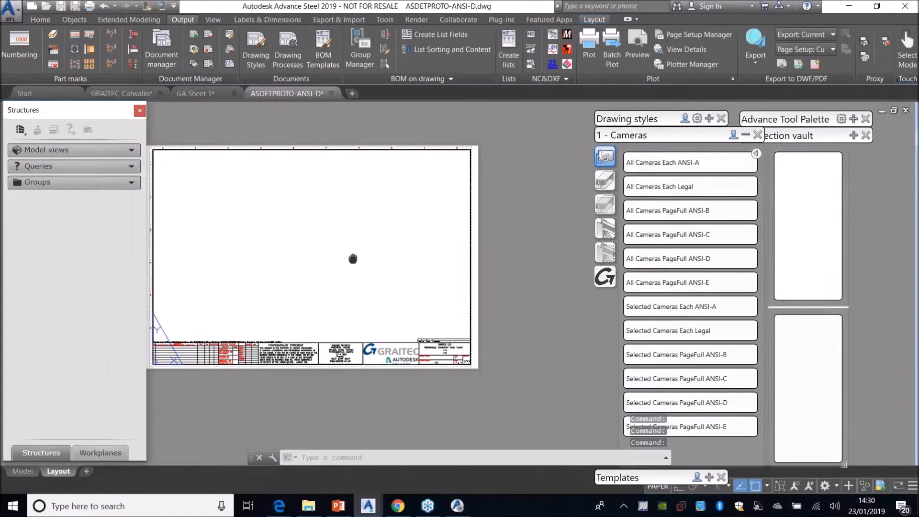
Start PURGE in the prototype, list the purgeable blocks and select HYPERSTEELPAGEHEADER.
{"action": "type", "text": "purge"}
{"action": "key", "text": "Return"}
{"action": "left_click", "coordinate": [371, 169]}
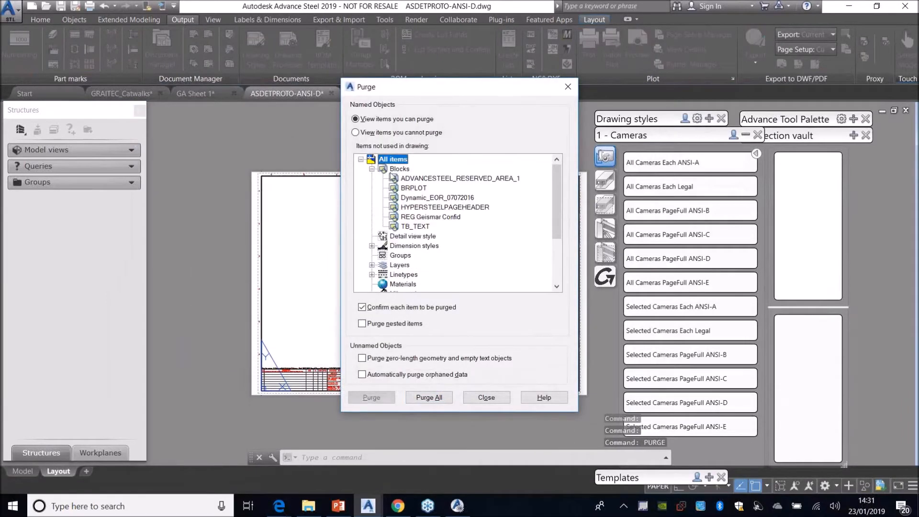
{"action": "left_click", "coordinate": [430, 206]}
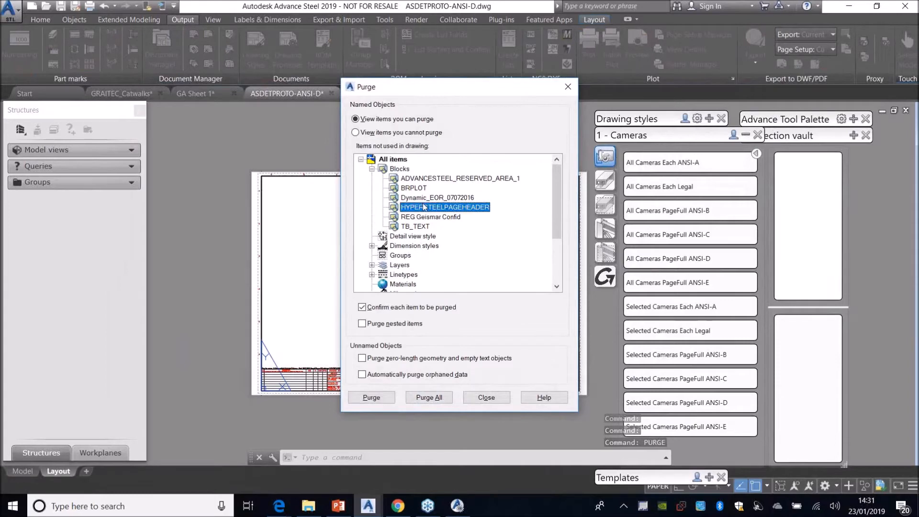
List the blocks that cannot be purged, select HYPERSTEELPAGEFRAME, and move the dialog clear of the title block.
{"action": "left_click", "coordinate": [355, 132]}
{"action": "left_click", "coordinate": [372, 168]}
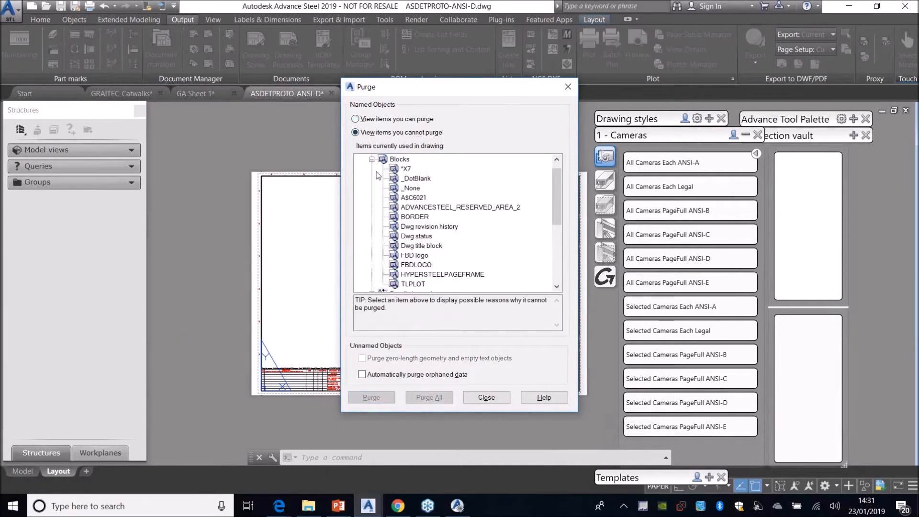
{"action": "left_click", "coordinate": [445, 275]}
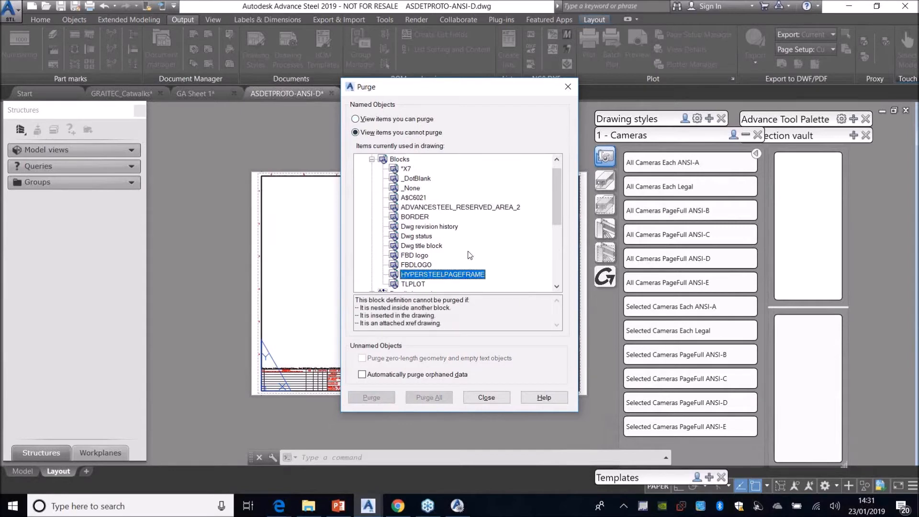
{"action": "left_click_drag", "start_coordinate": [502, 84], "coordinate": [363, 82]}
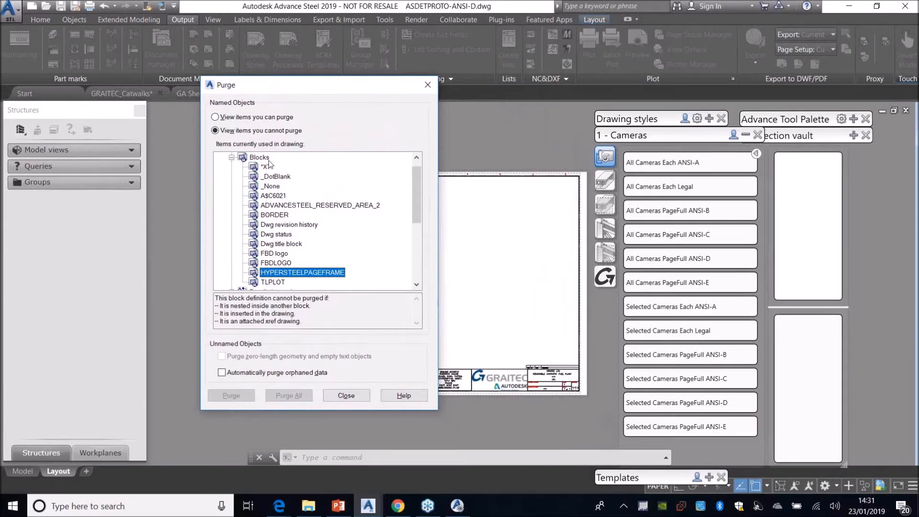
Leave the purge after viewing the purgeable items and close the ASDETPROTO-ANSI-D drawing without saving changes.
{"action": "left_click", "coordinate": [215, 117]}
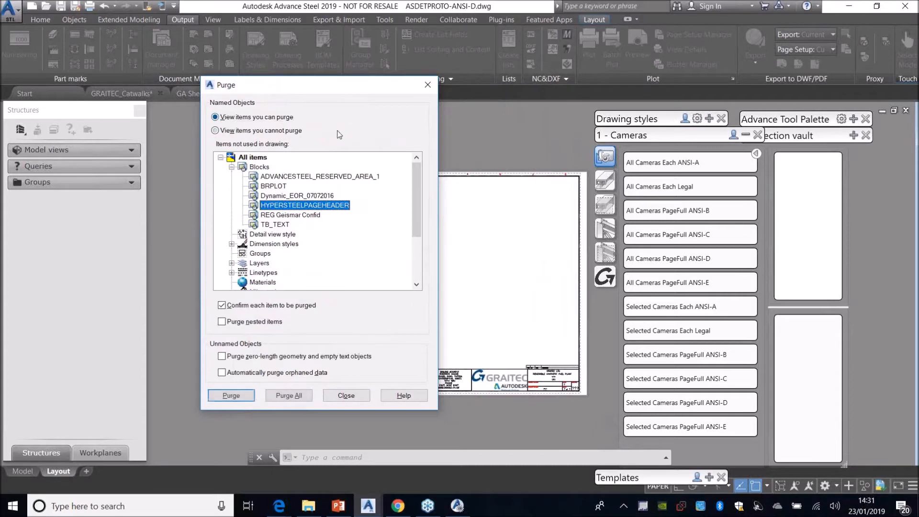
{"action": "left_click", "coordinate": [428, 85]}
{"action": "middle_click_drag", "start_coordinate": [435, 290], "coordinate": [399, 282]}
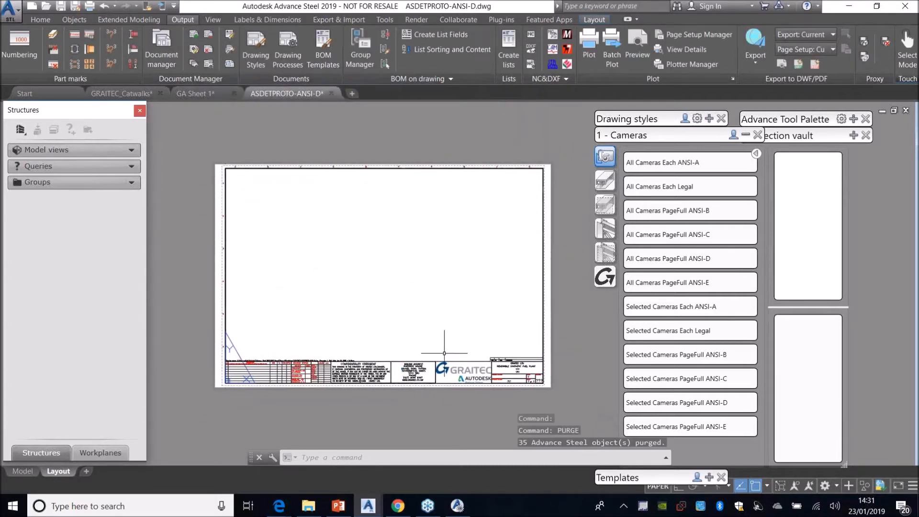
{"action": "left_click", "coordinate": [331, 93]}
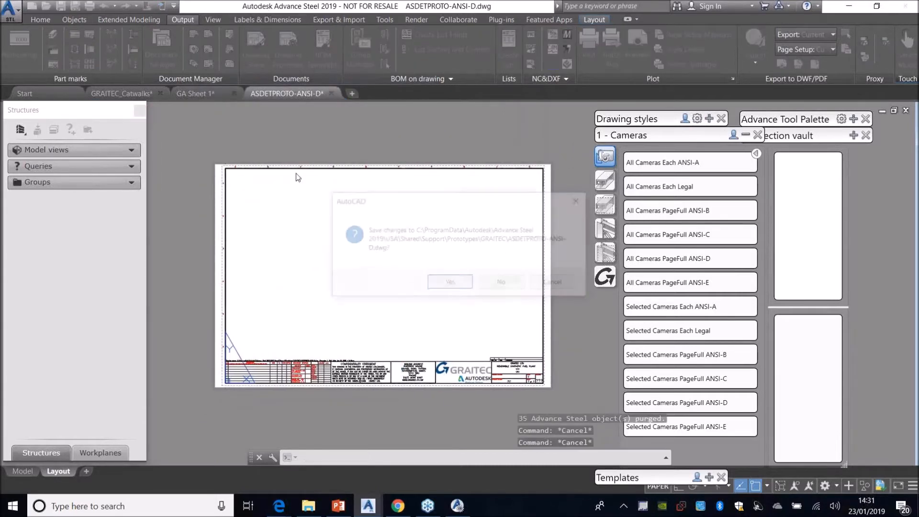
{"action": "left_click", "coordinate": [500, 283]}
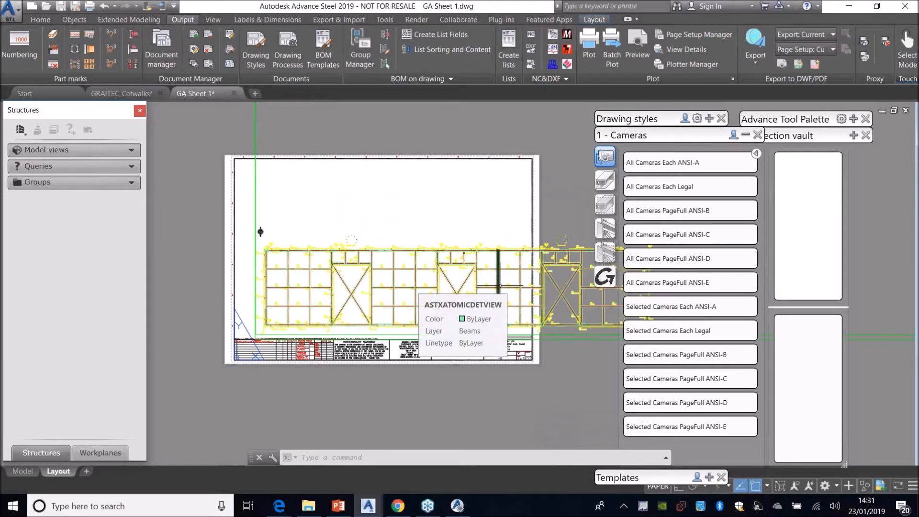
Collapse the drawing styles and drawing processes palettes and place the stack just beside the Advance Tool Palette.
{"action": "left_click_drag", "start_coordinate": [634, 114], "coordinate": [553, 92]}
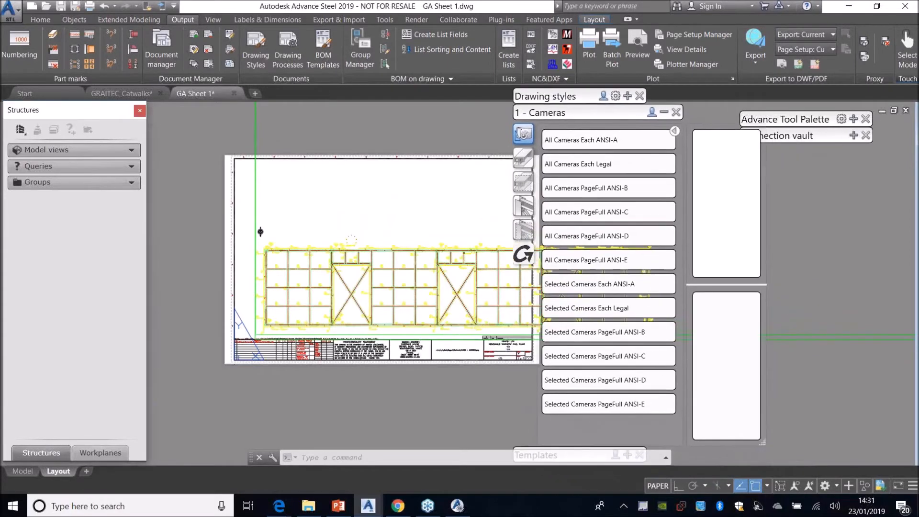
{"action": "left_click", "coordinate": [627, 96]}
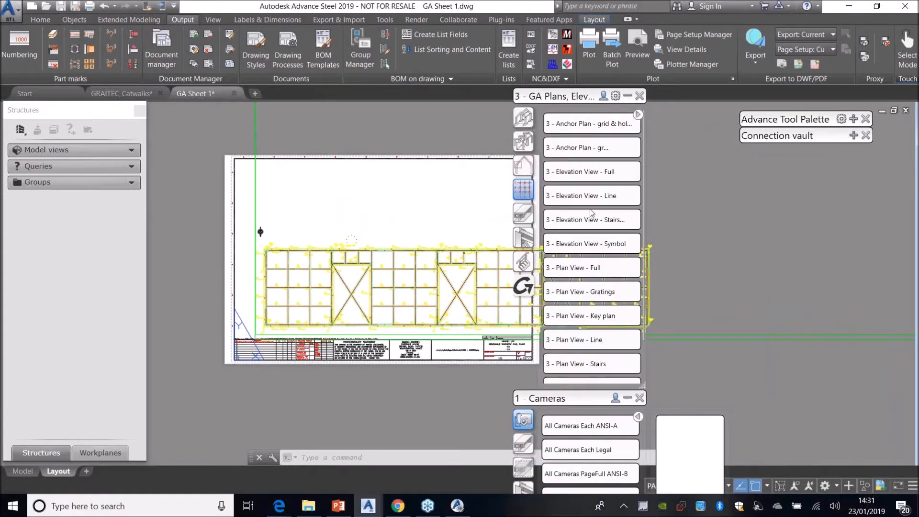
{"action": "left_click", "coordinate": [628, 96]}
{"action": "left_click", "coordinate": [627, 113]}
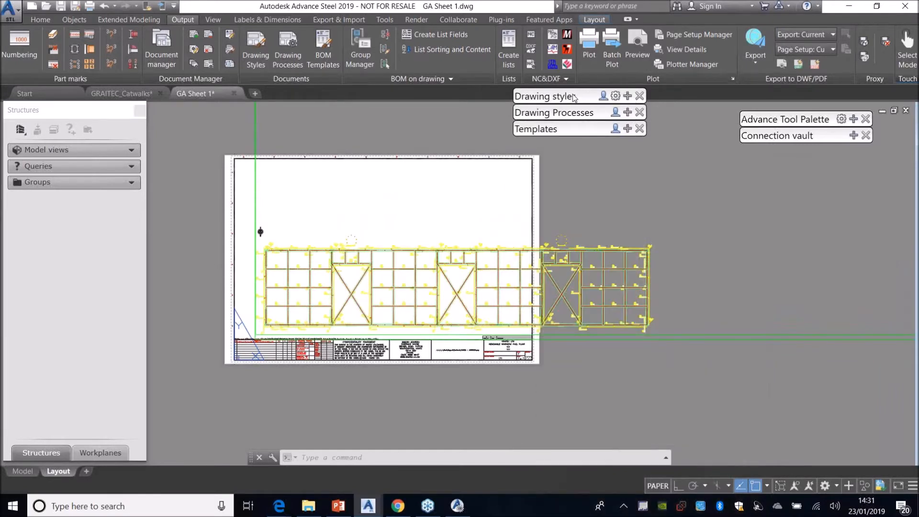
{"action": "left_click_drag", "start_coordinate": [574, 97], "coordinate": [638, 113]}
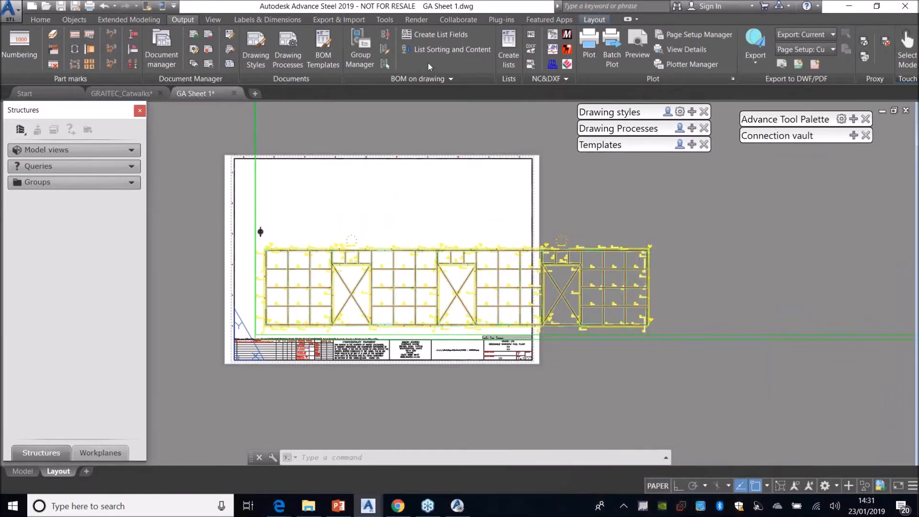
Create a new user drawing style category named AUTODESK in the Drawing Style Manager.
{"action": "left_click", "coordinate": [194, 50]}
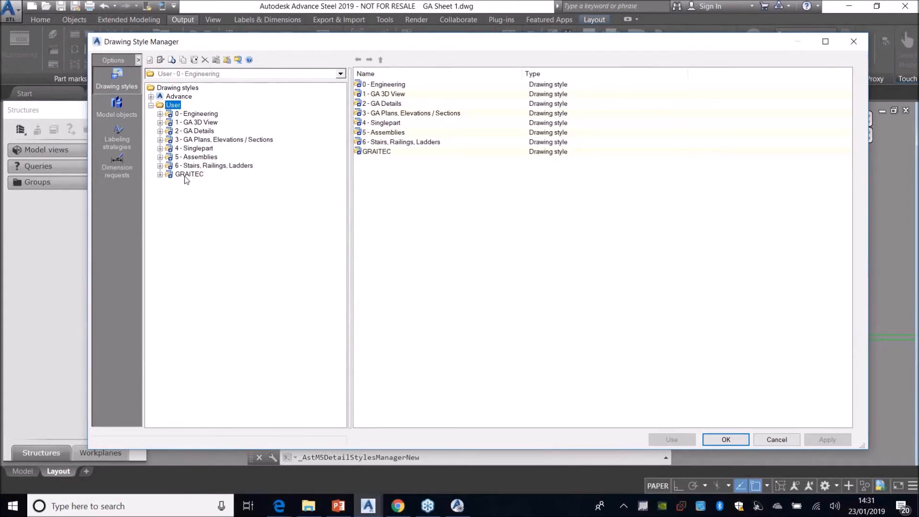
{"action": "right_click", "coordinate": [174, 106]}
{"action": "left_click", "coordinate": [199, 136]}
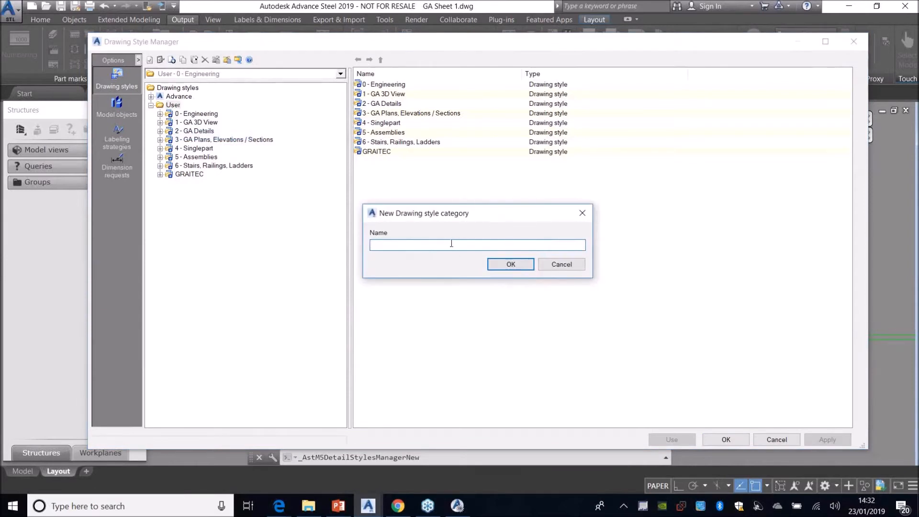
{"action": "type", "text": "AUTODESK"}
{"action": "left_click", "coordinate": [524, 264]}
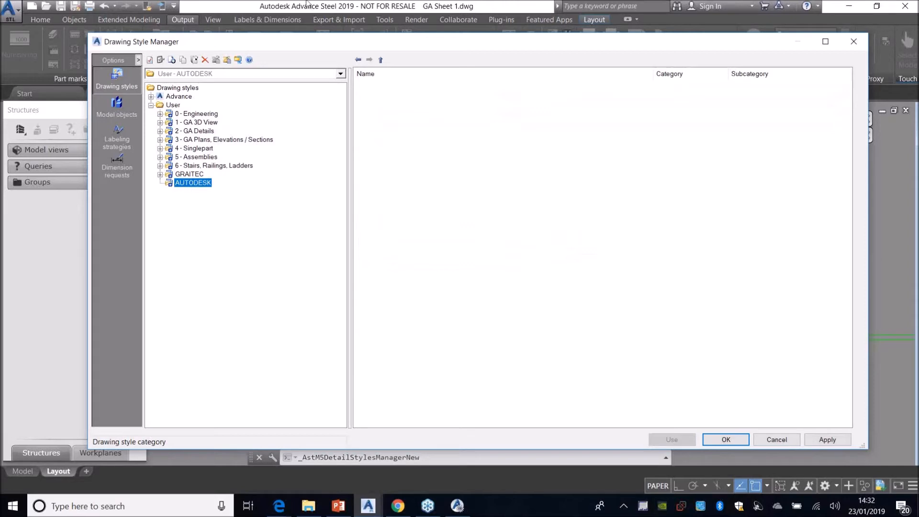
Copy the 3 - Plan View - Full drawing style as "AUTODESK - Plan View - Full" and move the copy into the AUTODESK category.
{"action": "left_click", "coordinate": [160, 139]}
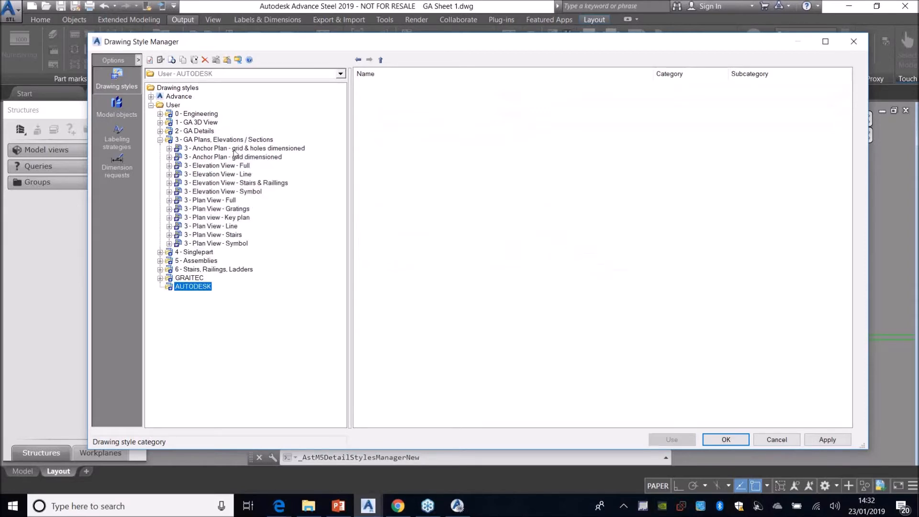
{"action": "left_click", "coordinate": [221, 200]}
{"action": "right_click", "coordinate": [221, 202]}
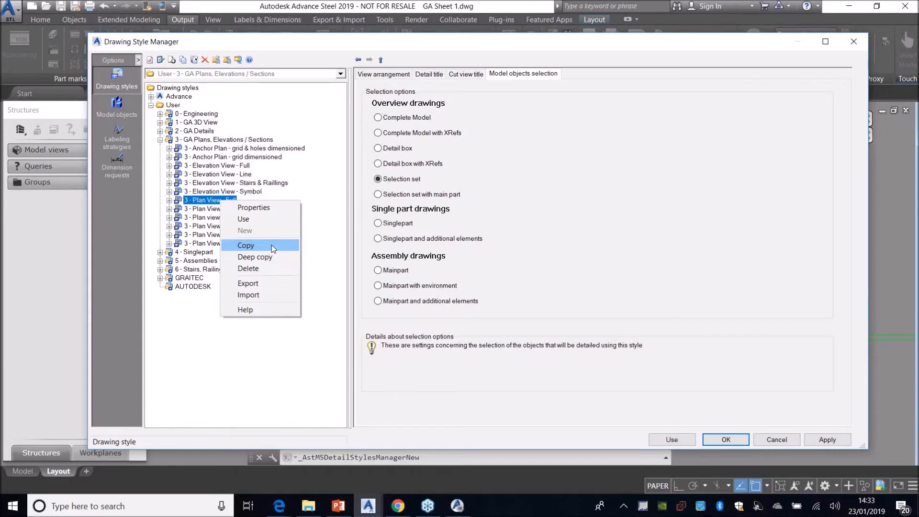
{"action": "left_click", "coordinate": [271, 245]}
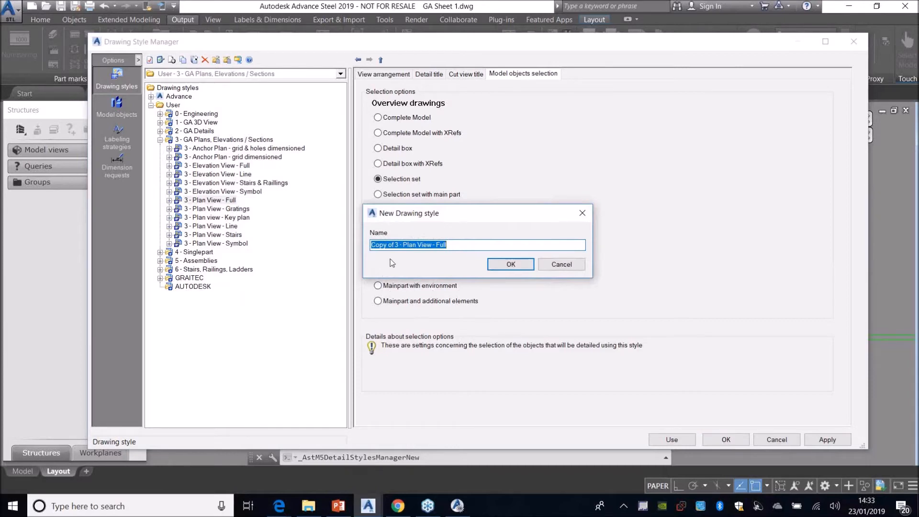
{"action": "left_click_drag", "start_coordinate": [401, 242], "coordinate": [334, 242]}
{"action": "type", "text": "AUTODES"}
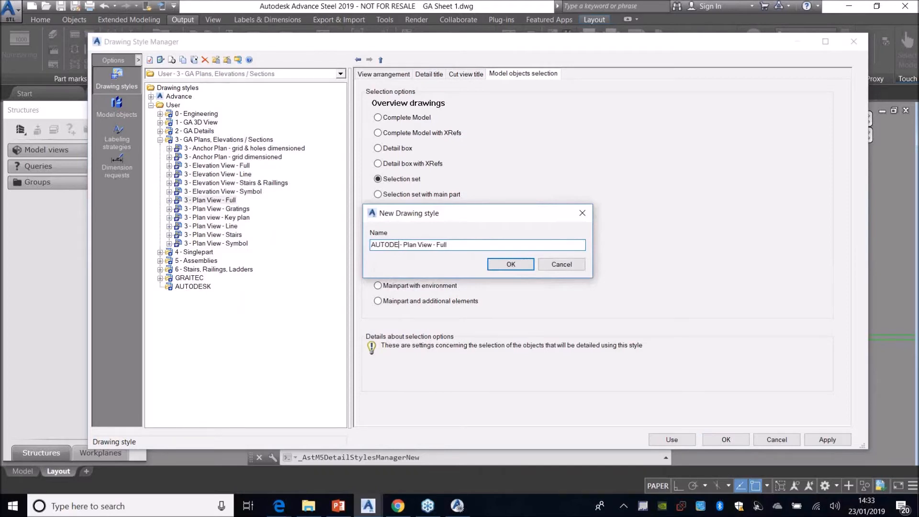
{"action": "type", "text": "K"}
{"action": "left_click", "coordinate": [511, 265]}
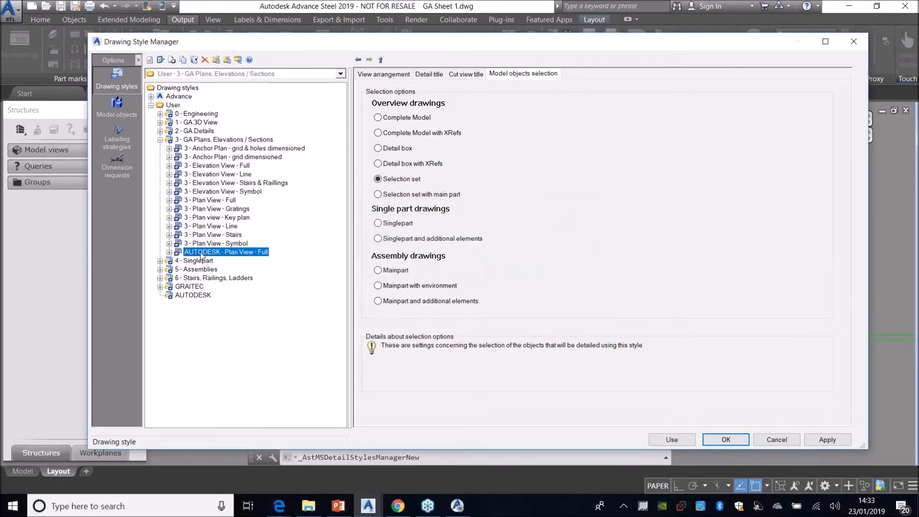
{"action": "left_click", "coordinate": [203, 296]}
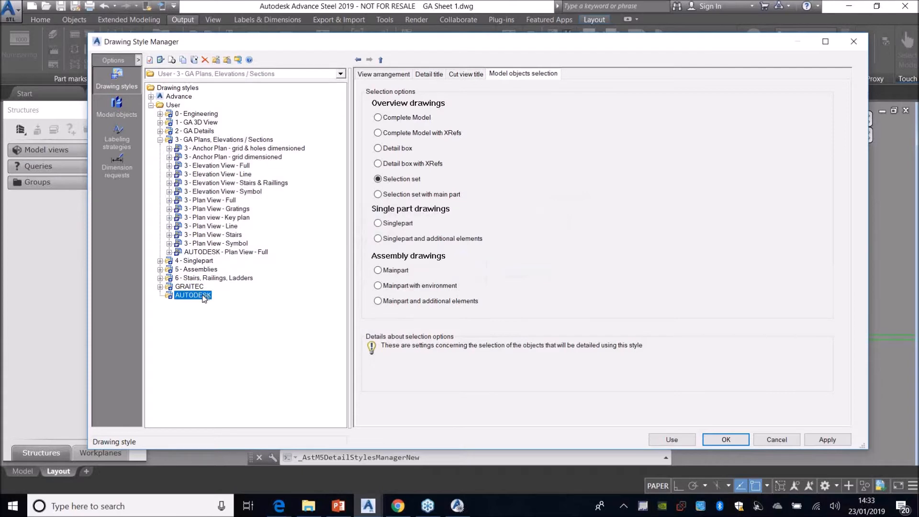
{"action": "left_click_drag", "start_coordinate": [203, 296], "coordinate": [204, 296]}
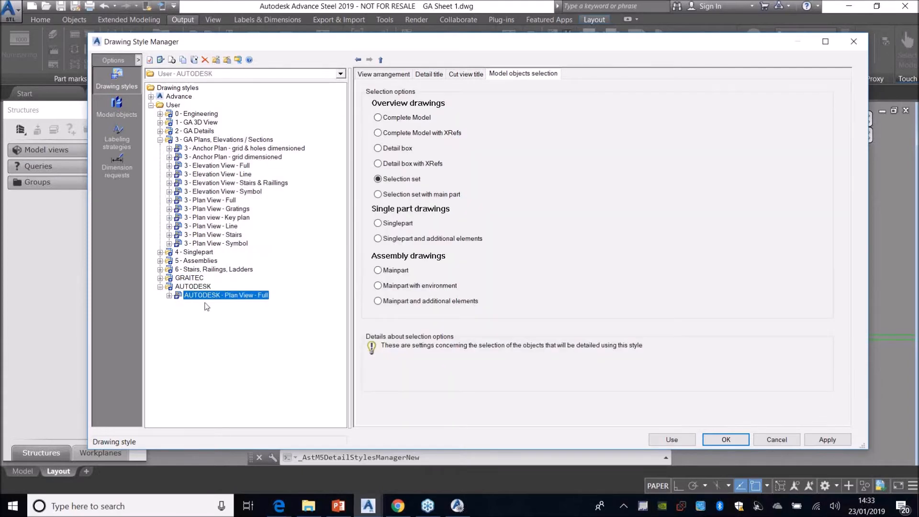
Review the copied style's cut view title, detail title and view arrangement, and compare its view definition with the original 3 - Plan View - Full.
{"action": "left_click", "coordinate": [459, 76]}
{"action": "left_click", "coordinate": [429, 74]}
{"action": "left_click", "coordinate": [384, 74]}
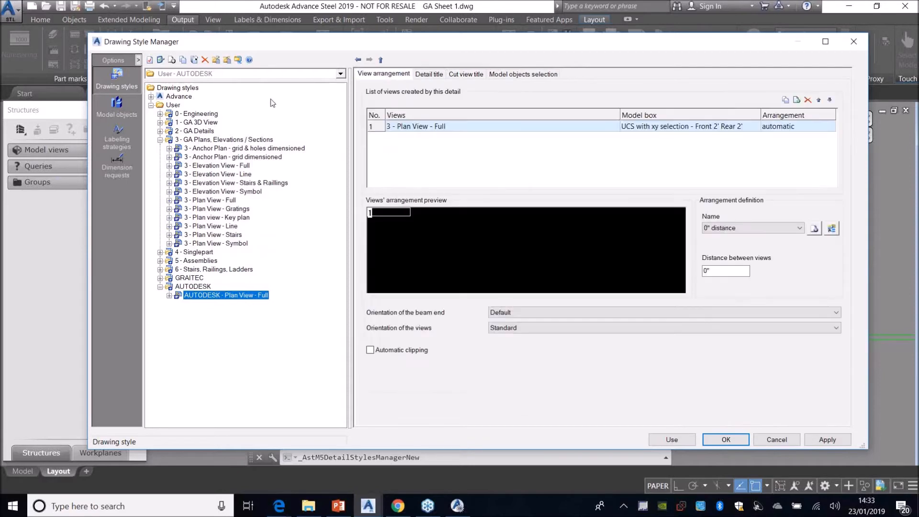
{"action": "left_click", "coordinate": [169, 296]}
{"action": "left_click", "coordinate": [220, 304]}
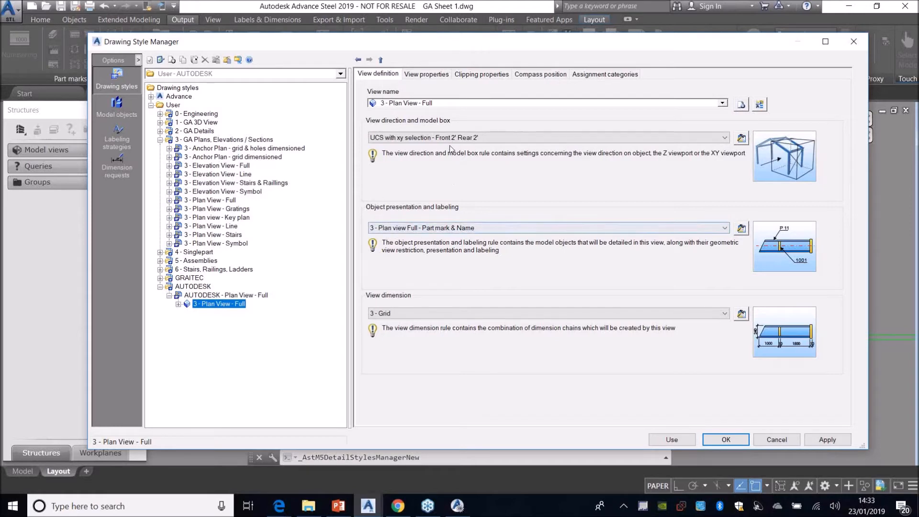
{"action": "left_click", "coordinate": [224, 201]}
{"action": "left_click", "coordinate": [169, 200]}
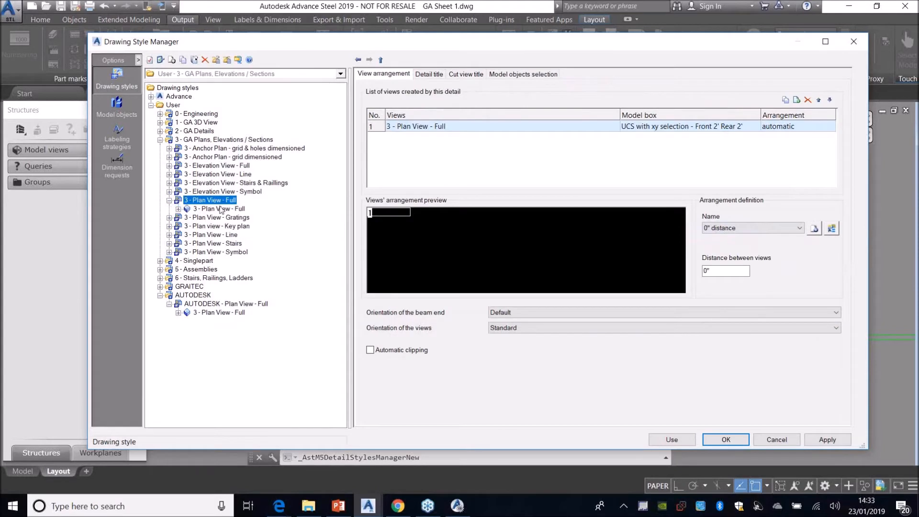
{"action": "left_click", "coordinate": [216, 208]}
Replace the view inside the AUTODESK style with a new copy of it named "AUTODESK - Plan View - Full".
{"action": "left_click", "coordinate": [208, 312]}
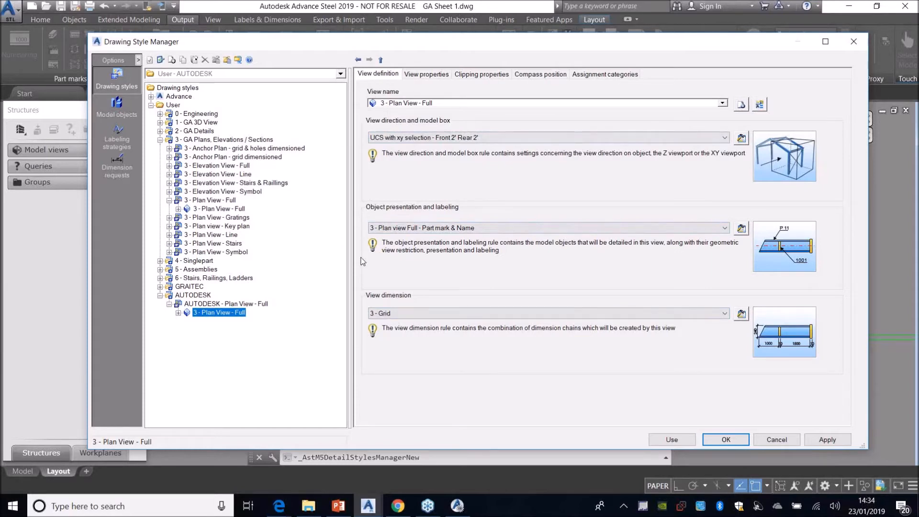
{"action": "left_click", "coordinate": [741, 106]}
{"action": "left_click_drag", "start_coordinate": [399, 244], "coordinate": [344, 250]}
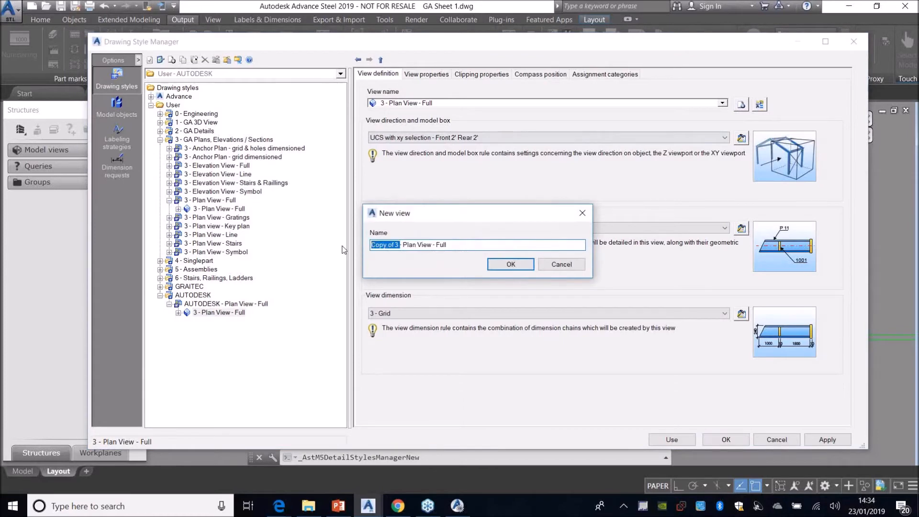
{"action": "type", "text": "AUTODESK"}
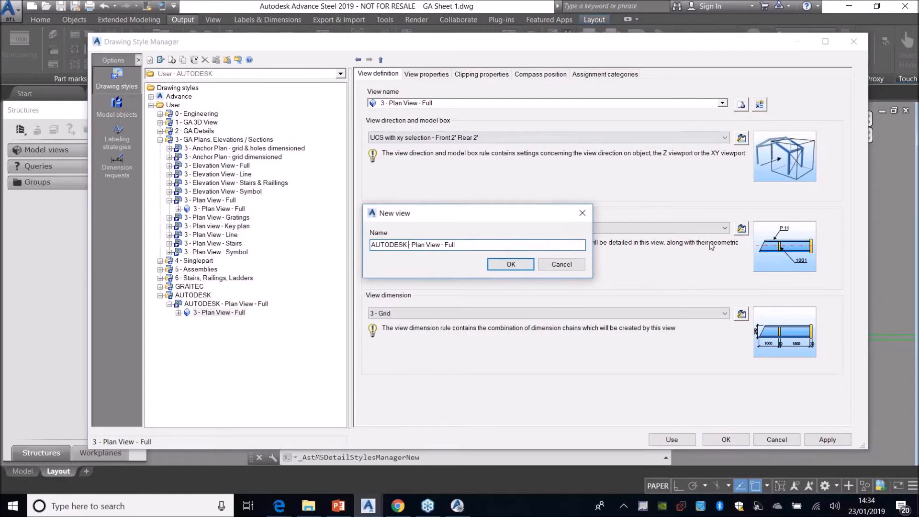
{"action": "left_click", "coordinate": [511, 265]}
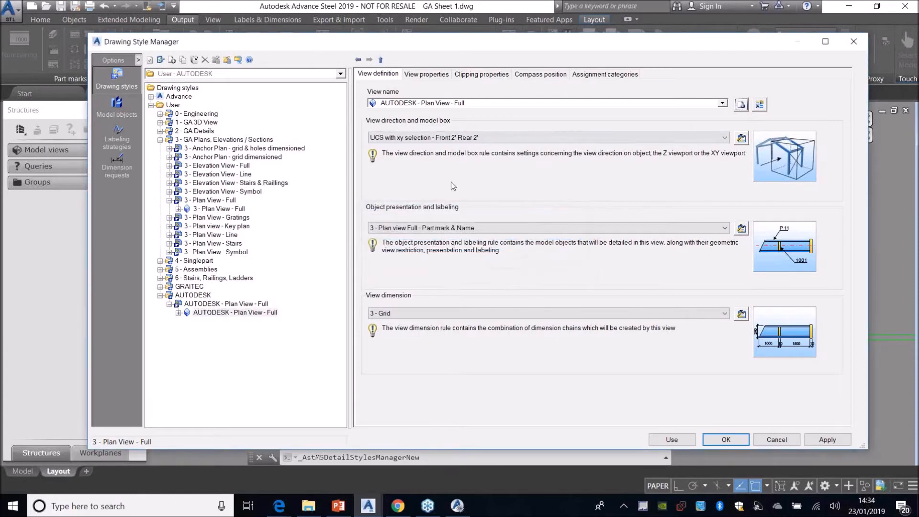
Examine the new view's scale properties, clipping options, compass position and category assignment.
{"action": "left_click", "coordinate": [480, 74]}
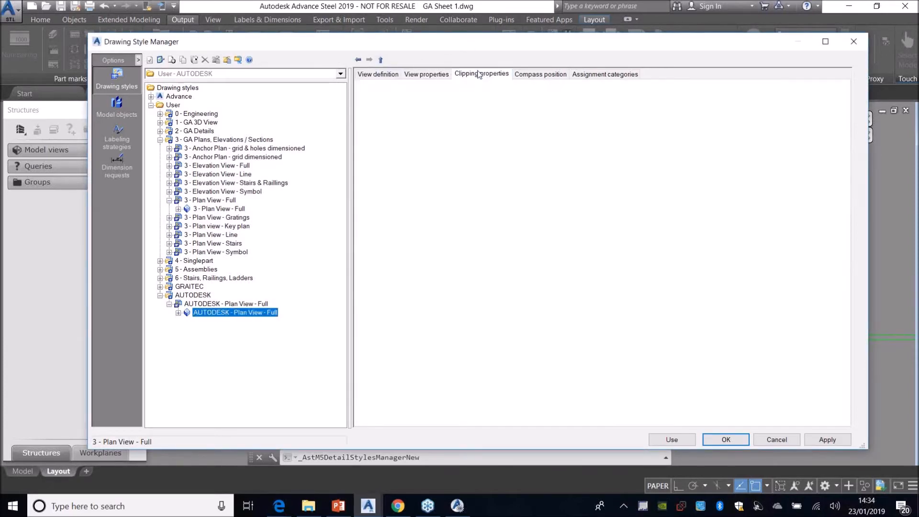
{"action": "left_click", "coordinate": [443, 77]}
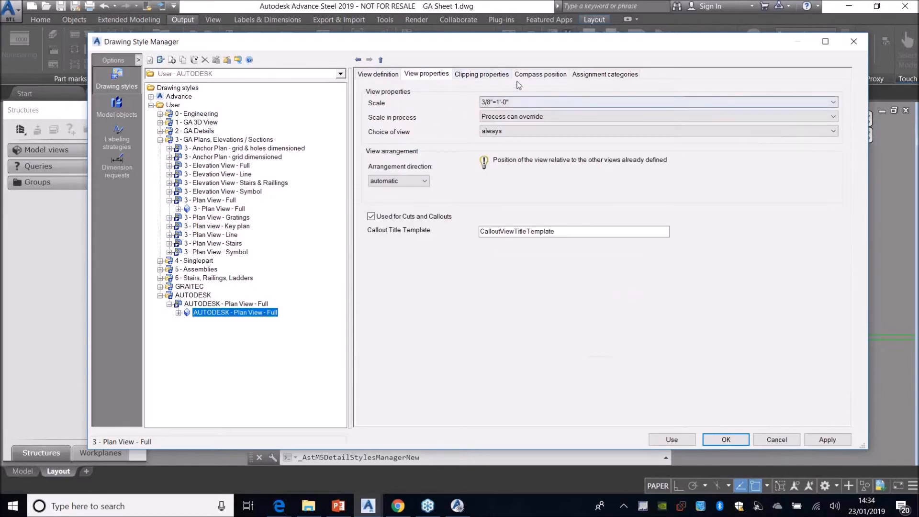
{"action": "left_click", "coordinate": [498, 74]}
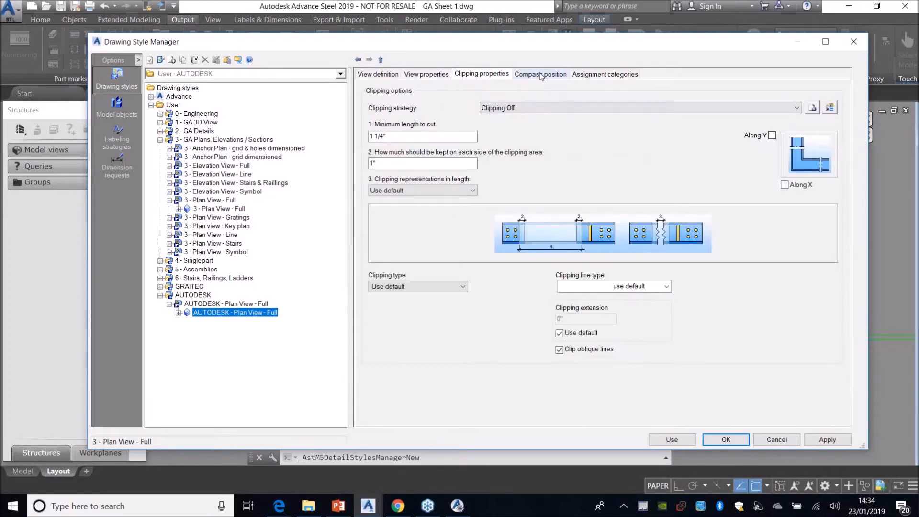
{"action": "left_click", "coordinate": [541, 75]}
{"action": "left_click", "coordinate": [606, 75]}
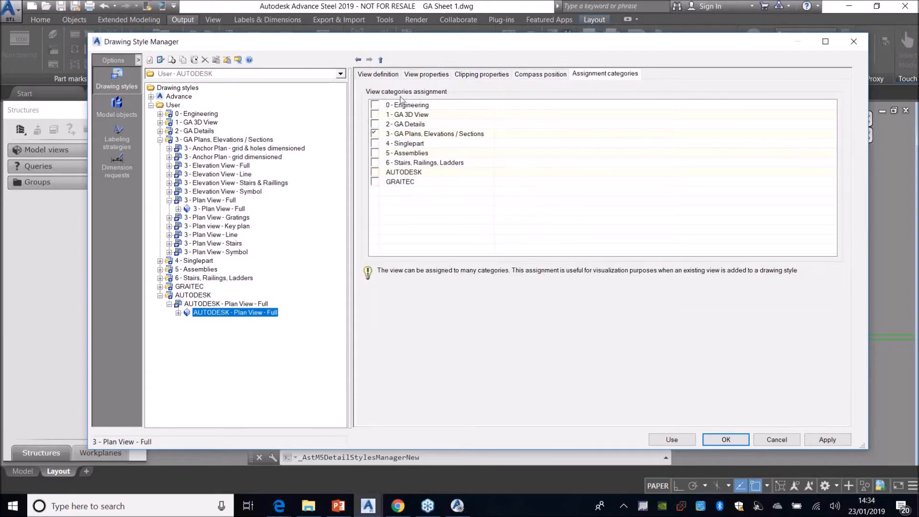
{"action": "left_click", "coordinate": [540, 76]}
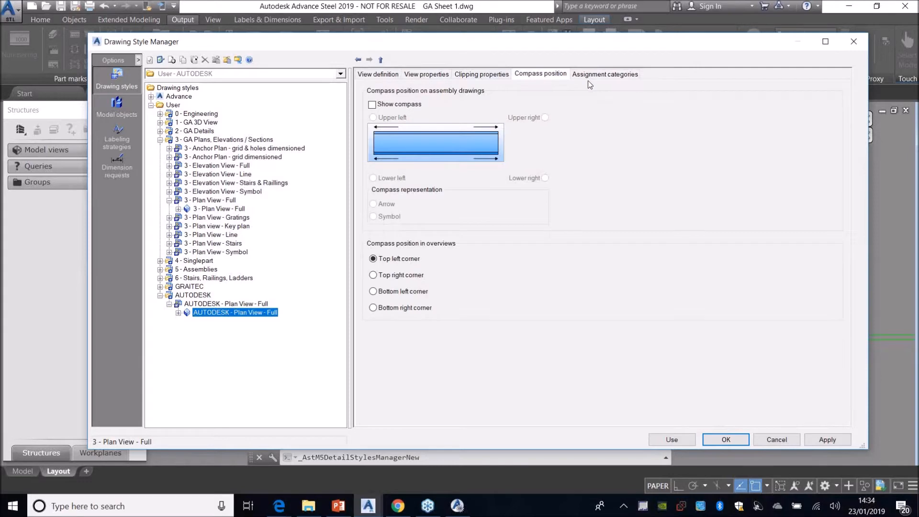
Assign the new view to the AUTODESK category, remove it from 3 - GA Plans, Elevations / Sections, and return to its view definition.
{"action": "left_click", "coordinate": [606, 75]}
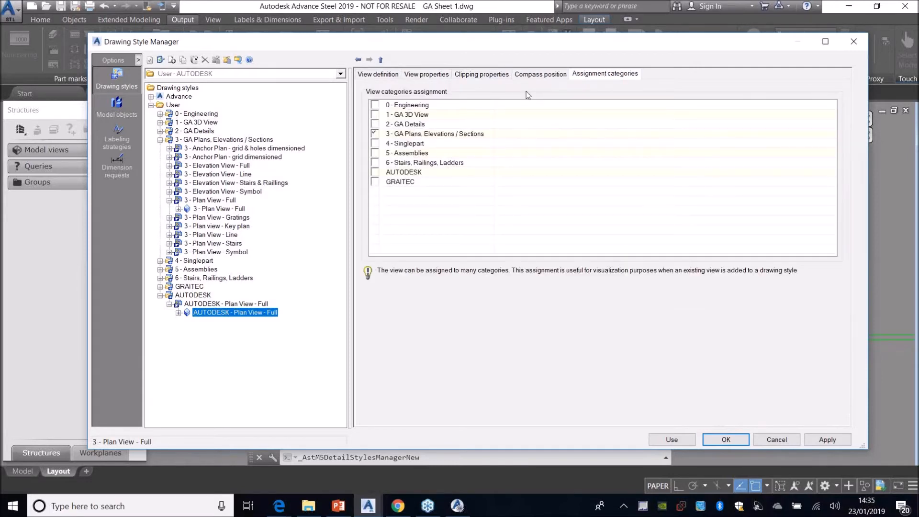
{"action": "left_click_drag", "start_coordinate": [453, 42], "coordinate": [431, 114]}
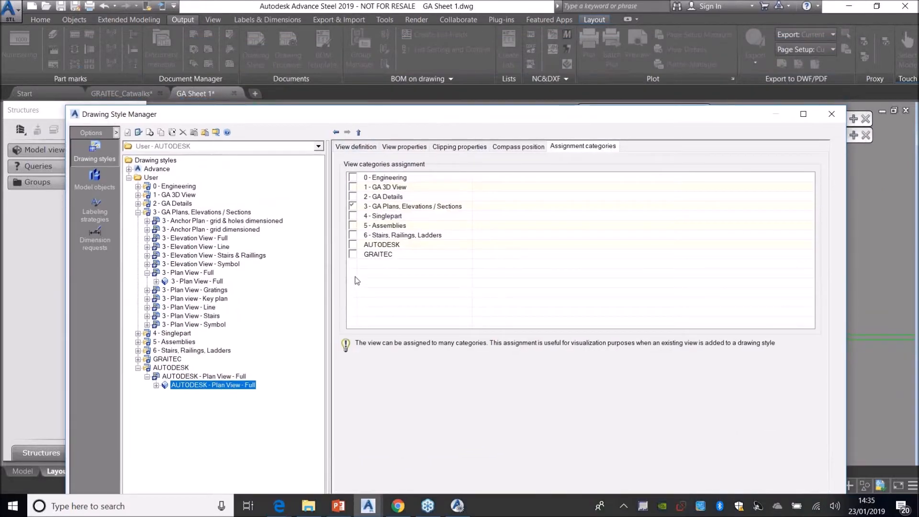
{"action": "left_click", "coordinate": [354, 245]}
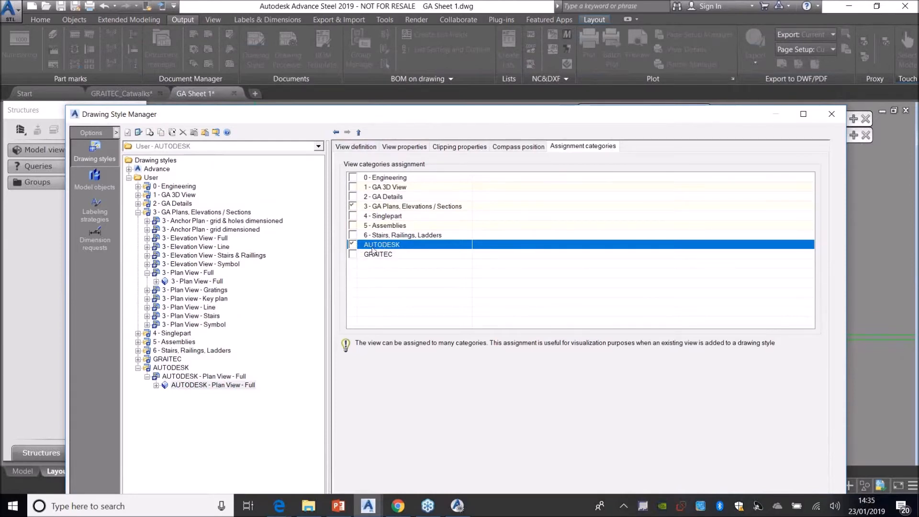
{"action": "left_click", "coordinate": [351, 207]}
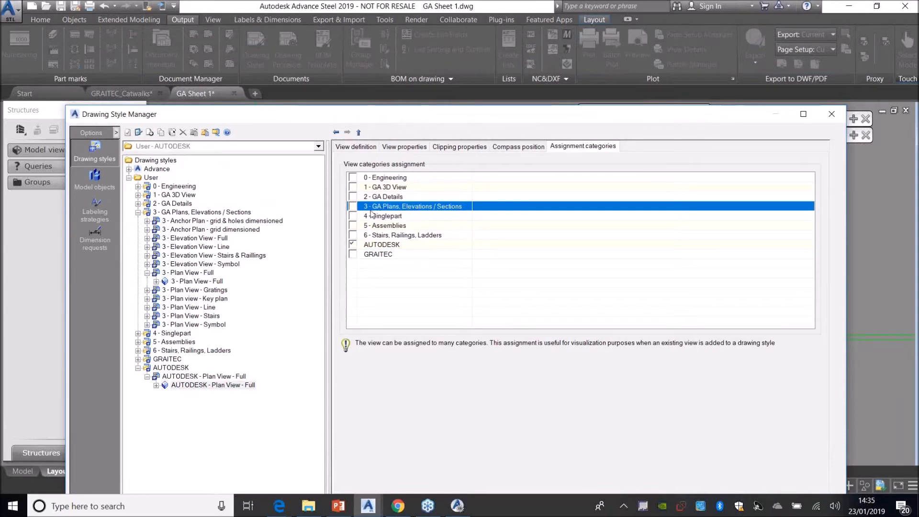
{"action": "left_click", "coordinate": [360, 146]}
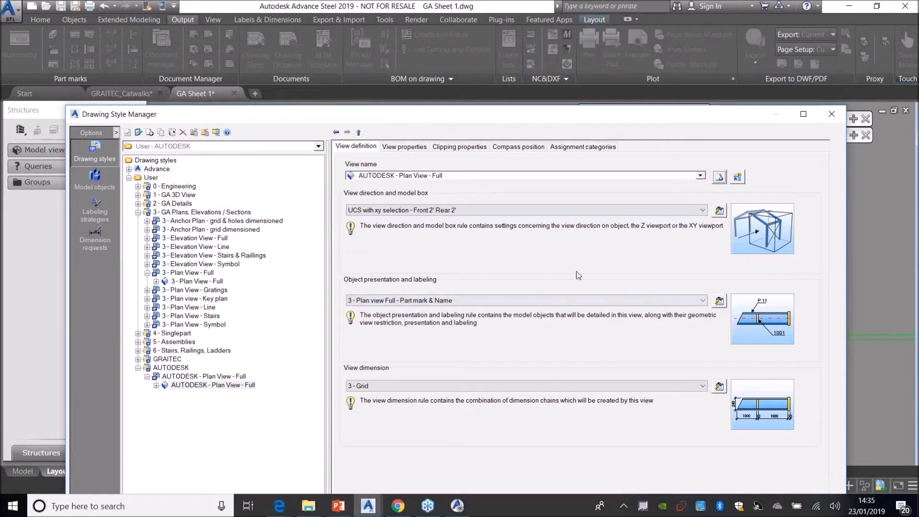
Copy the view's object presentation and labeling rule set under the name "AUTODESK - Plan view Full - Part mark & Name".
{"action": "left_click", "coordinate": [719, 301]}
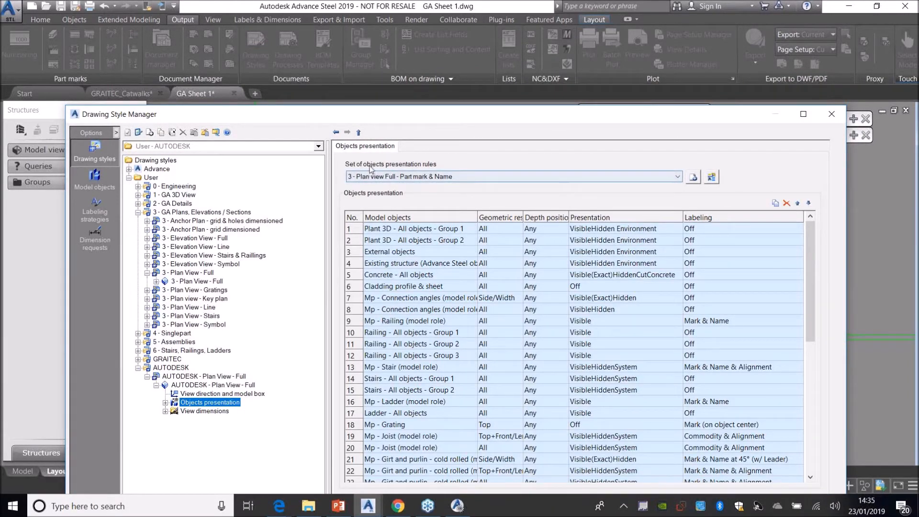
{"action": "left_click", "coordinate": [693, 177]}
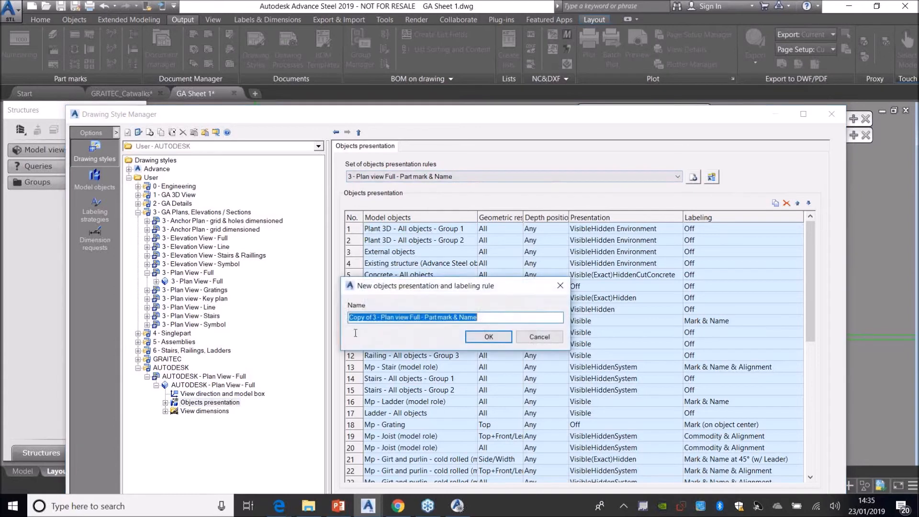
{"action": "left_click_drag", "start_coordinate": [378, 316], "coordinate": [305, 309]}
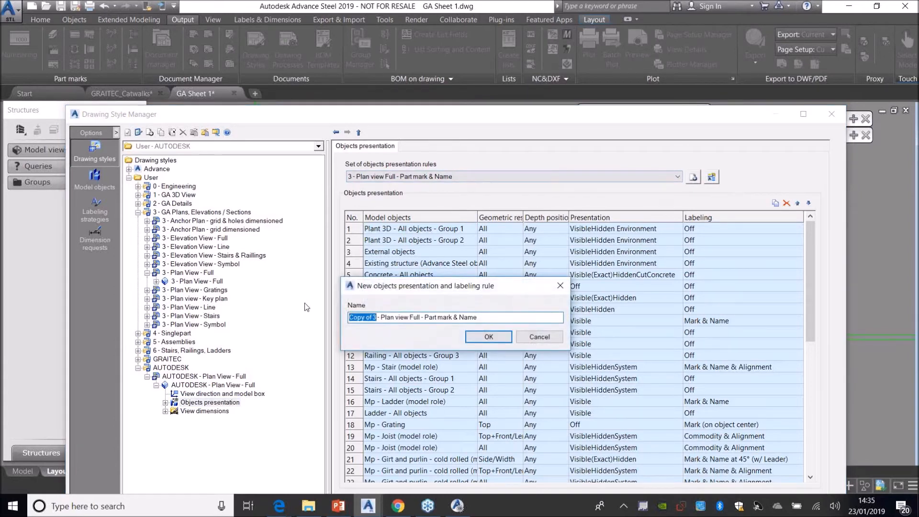
{"action": "type", "text": "AUTODES"}
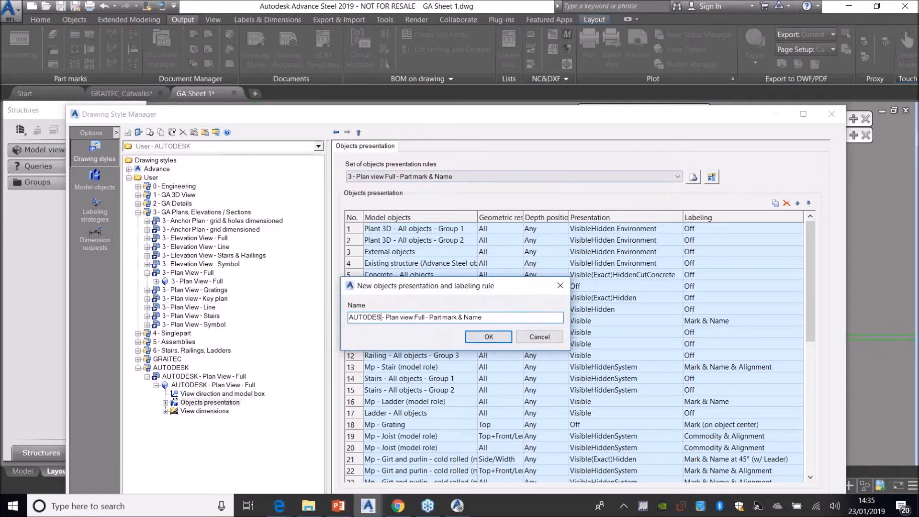
{"action": "type", "text": "K"}
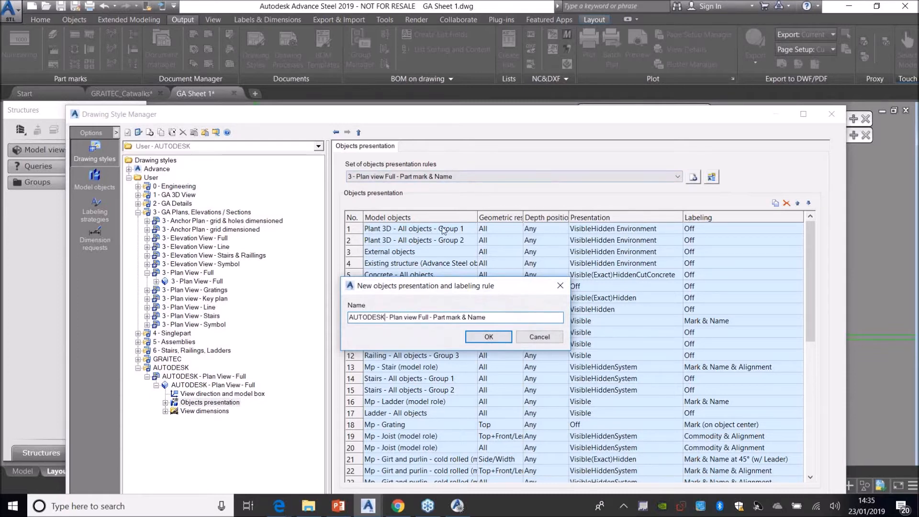
{"action": "left_click", "coordinate": [488, 337]}
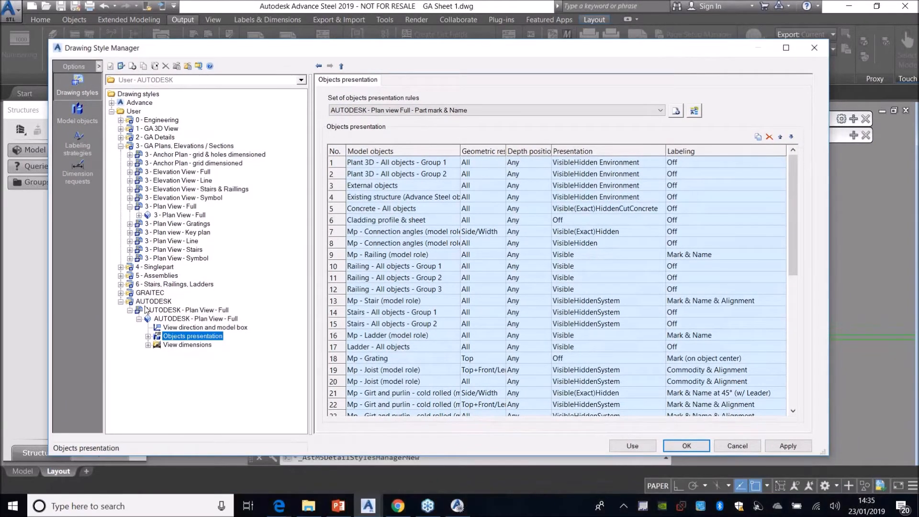
Check the AUTODESK plan view's definition, and browse the model objects, labeling strategies and dimension requests libraries before returning to the drawing styles.
{"action": "left_click", "coordinate": [172, 318]}
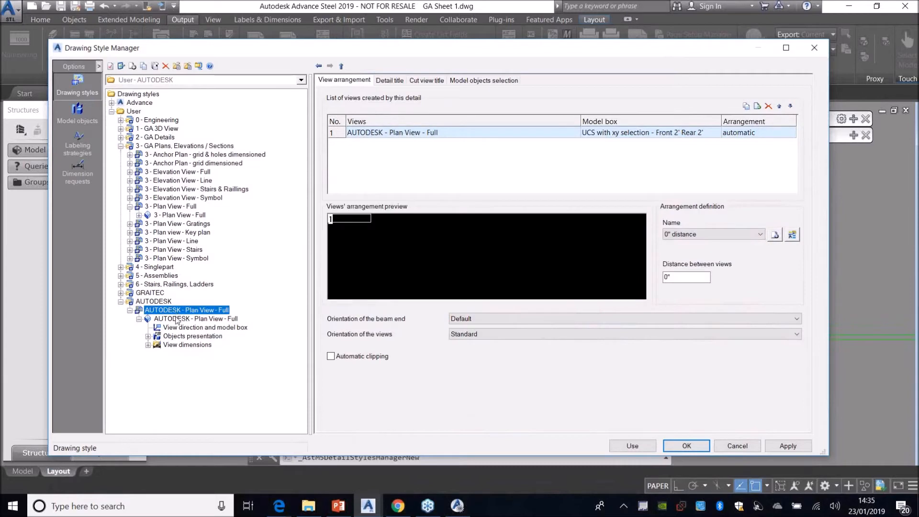
{"action": "left_click", "coordinate": [180, 320]}
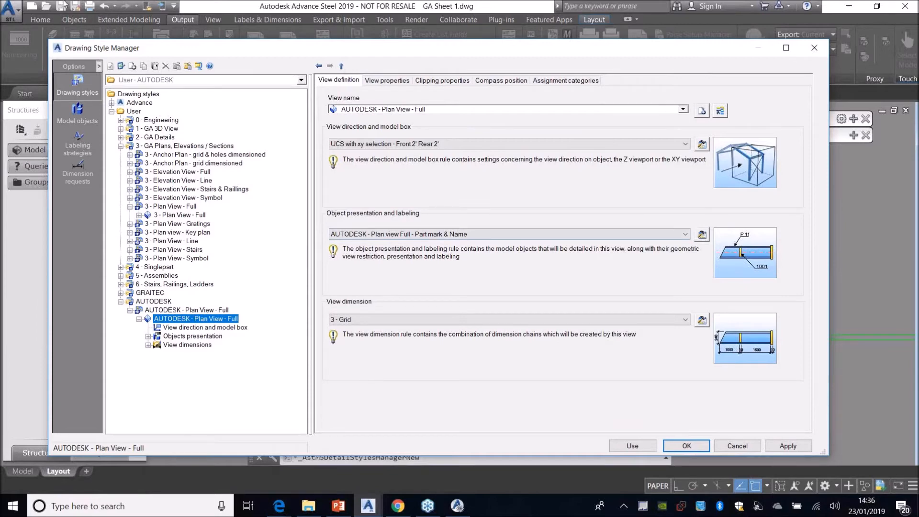
{"action": "left_click", "coordinate": [73, 120]}
{"action": "left_click", "coordinate": [71, 145]}
{"action": "left_click", "coordinate": [96, 183]}
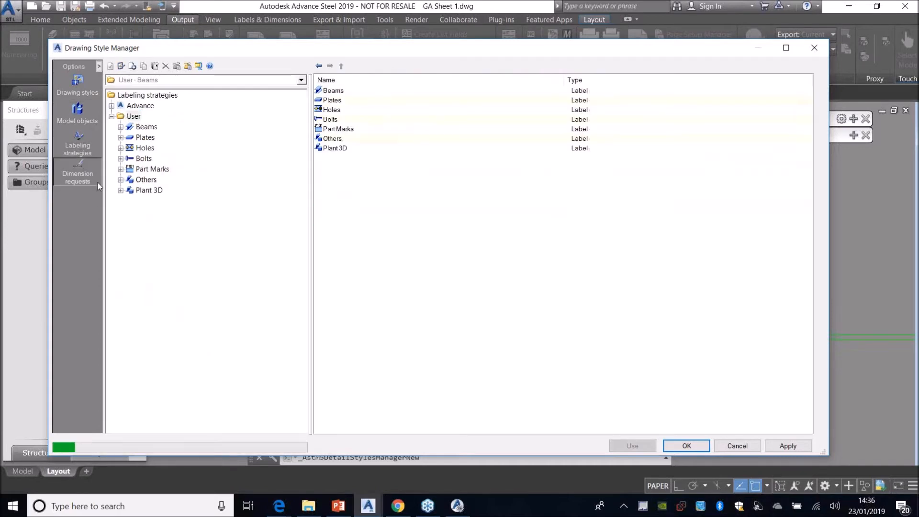
{"action": "left_click", "coordinate": [81, 82]}
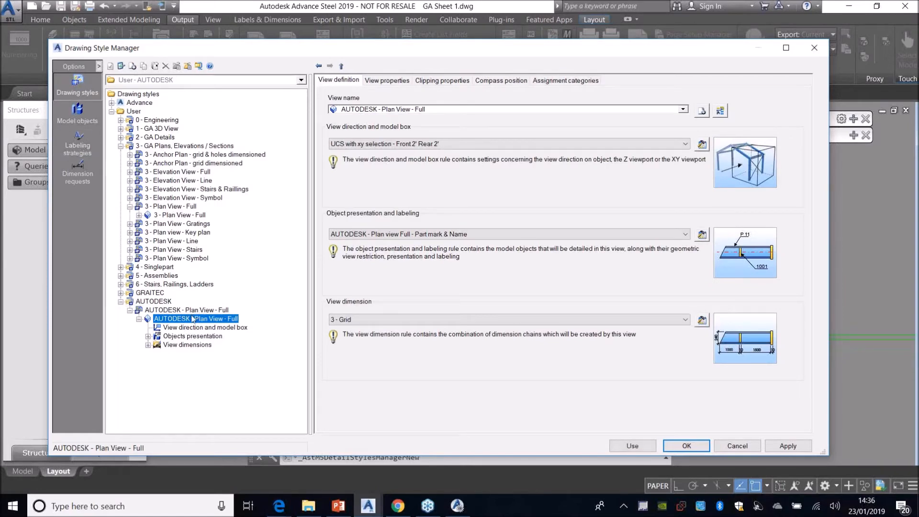
Examine the AUTODESK view's object presentation, view direction and grid dimension chains, along with the user dimension request categories.
{"action": "left_click", "coordinate": [177, 337]}
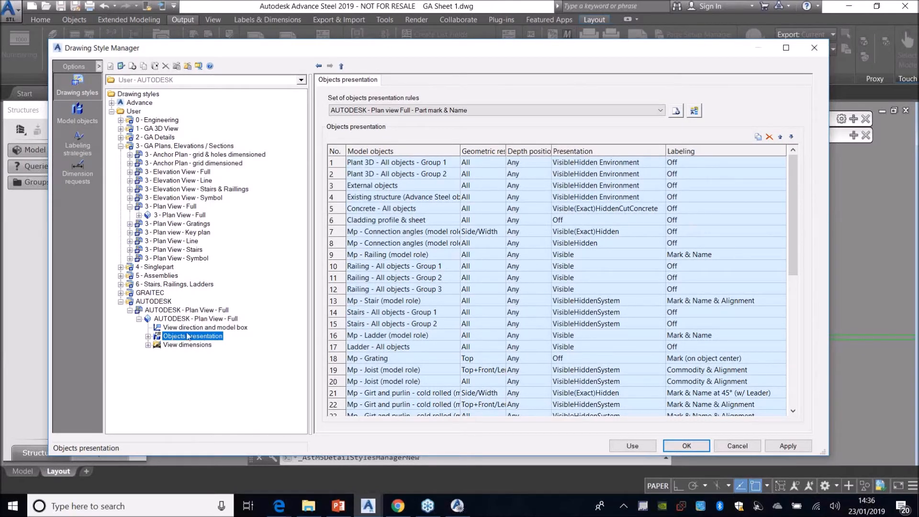
{"action": "left_click", "coordinate": [189, 327]}
{"action": "left_click", "coordinate": [209, 319]}
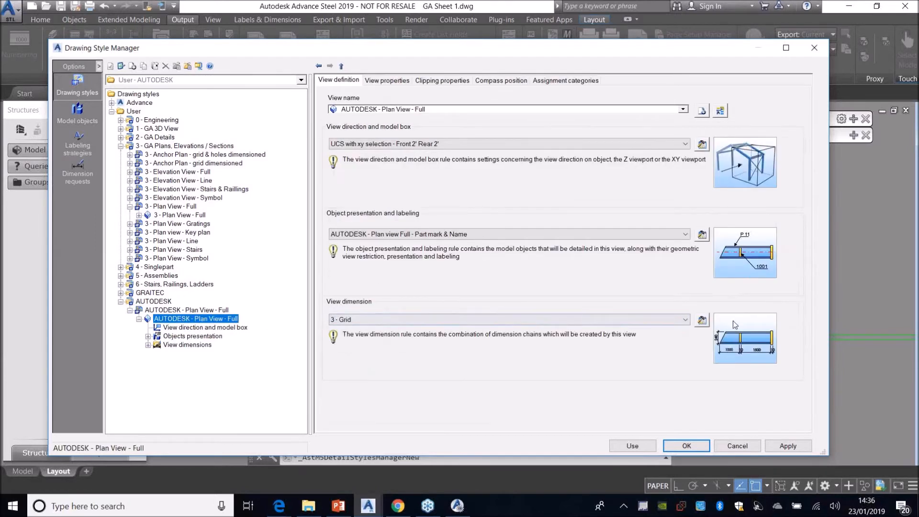
{"action": "left_click", "coordinate": [702, 320]}
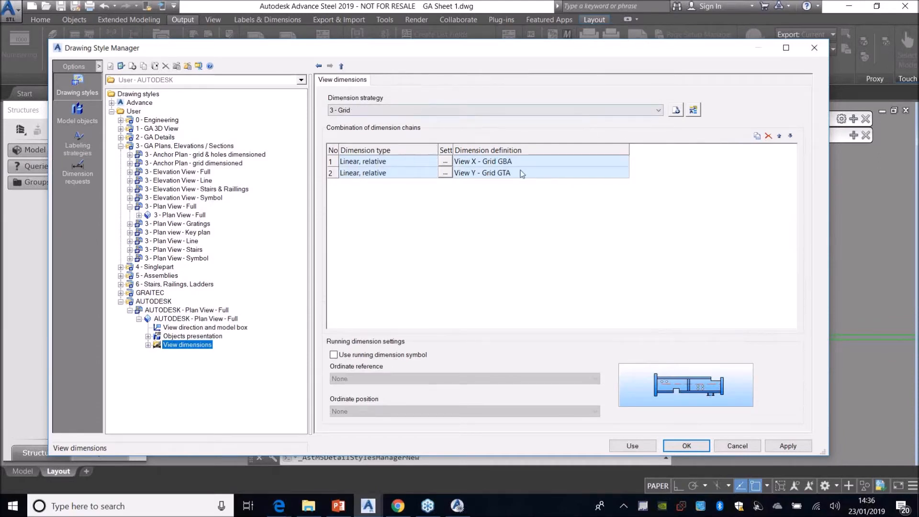
{"action": "left_click", "coordinate": [597, 162]}
{"action": "left_click", "coordinate": [623, 163]}
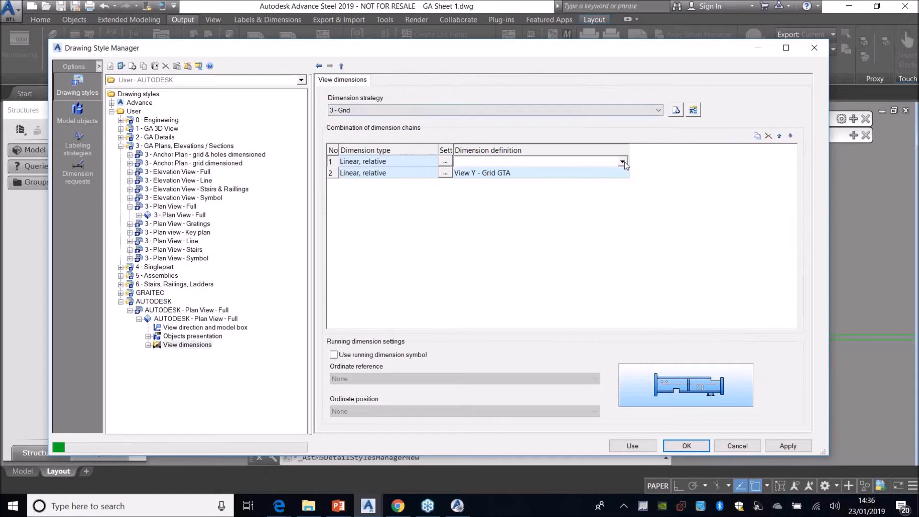
{"action": "left_click", "coordinate": [355, 231]}
{"action": "left_click", "coordinate": [78, 174]}
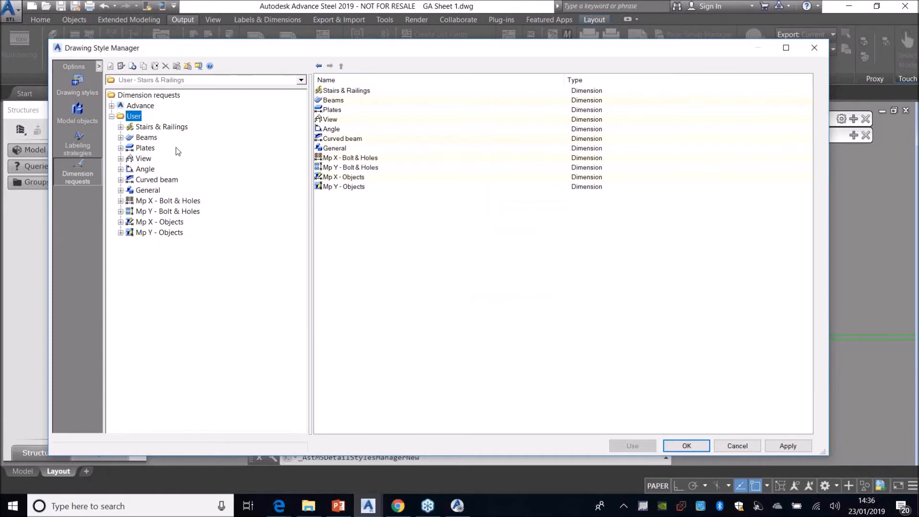
{"action": "left_click", "coordinate": [77, 85]}
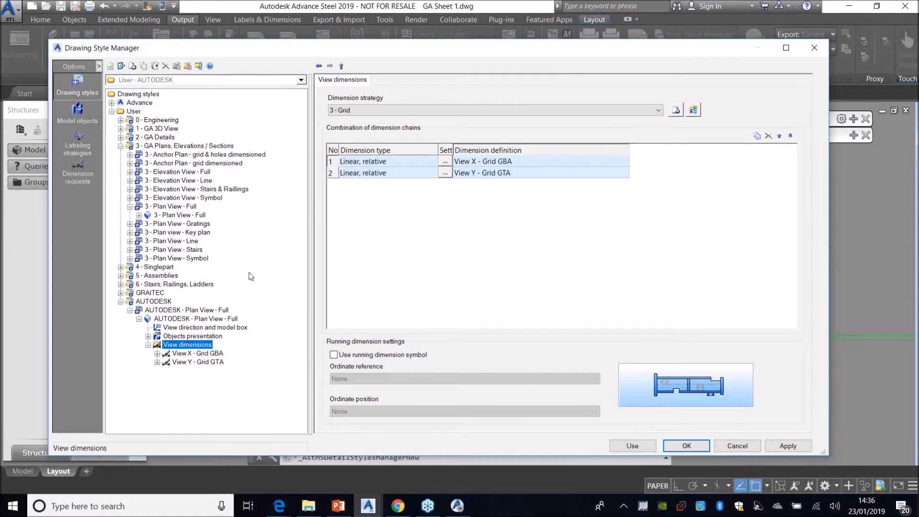
Return to the AUTODESK view's object presentation rules, apply the drawing style changes and close the Drawing Style Manager.
{"action": "left_click", "coordinate": [181, 337]}
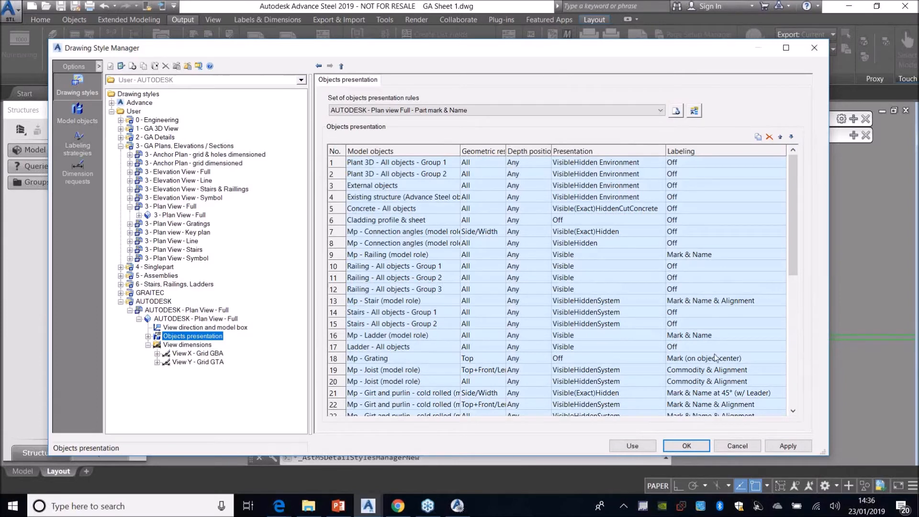
{"action": "left_click", "coordinate": [796, 445]}
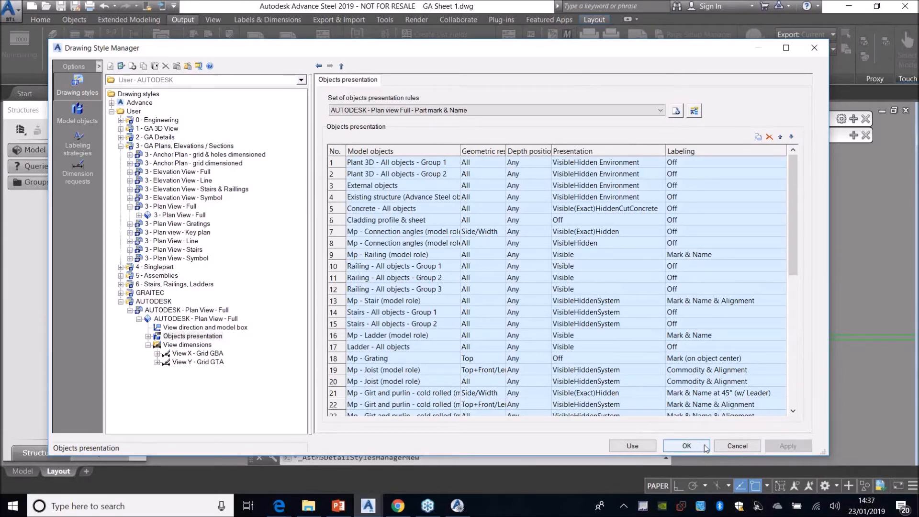
{"action": "left_click", "coordinate": [688, 446]}
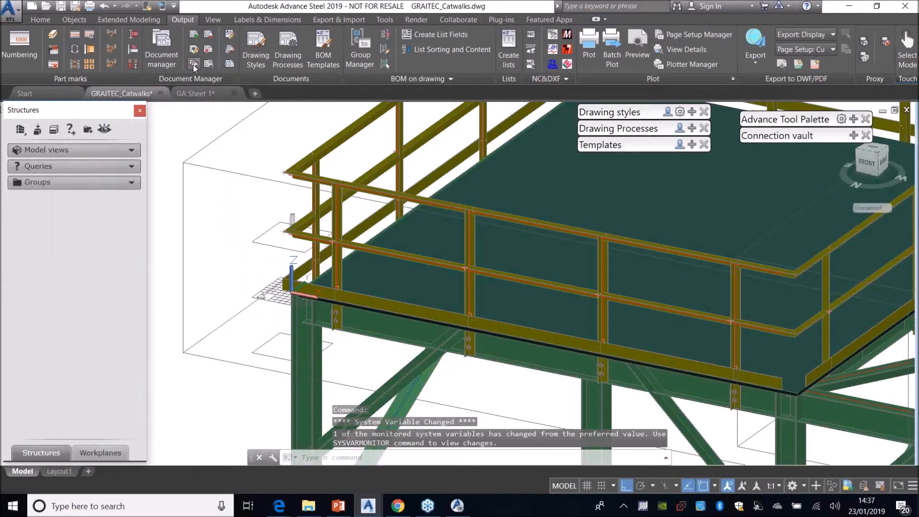
In the Drawing Process Manager, create a user drawing process category named "AUTODESK - Cameras", starting with 1 - Cameras.
{"action": "left_click", "coordinate": [193, 65]}
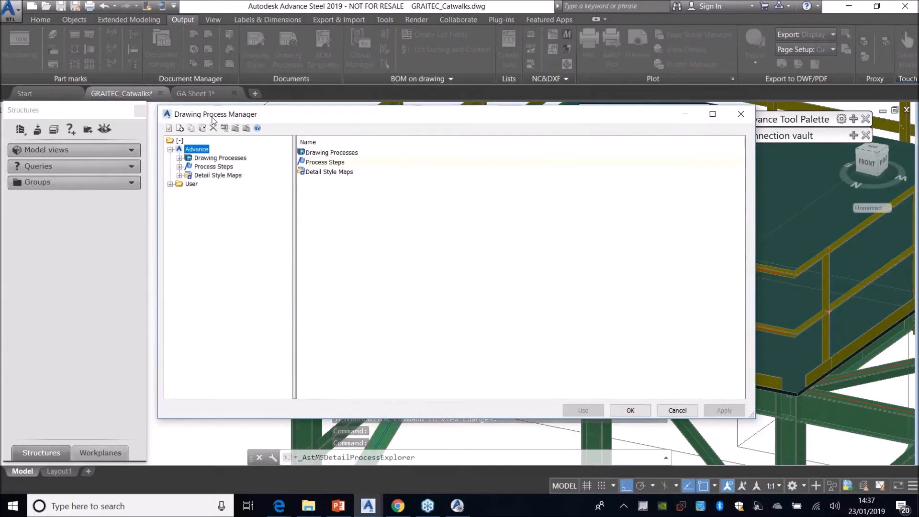
{"action": "left_click", "coordinate": [170, 183]}
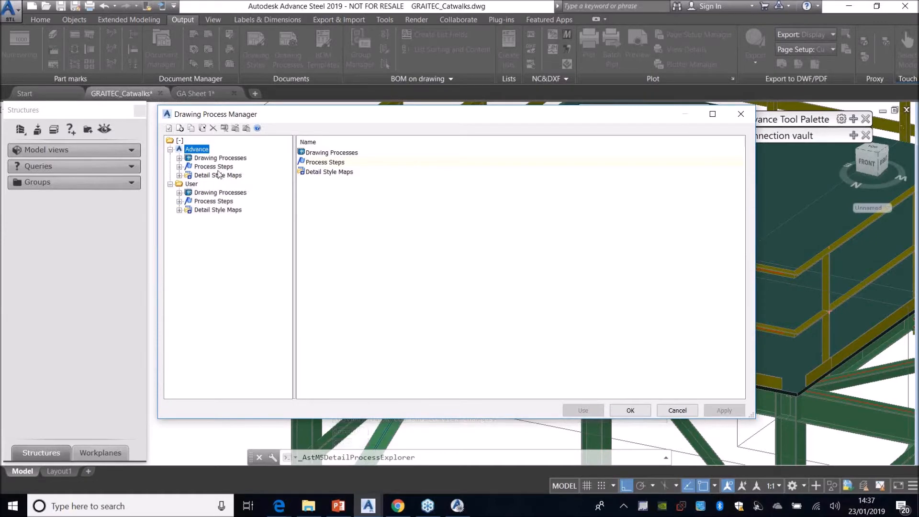
{"action": "left_click", "coordinate": [223, 194]}
{"action": "double_click", "coordinate": [221, 194]}
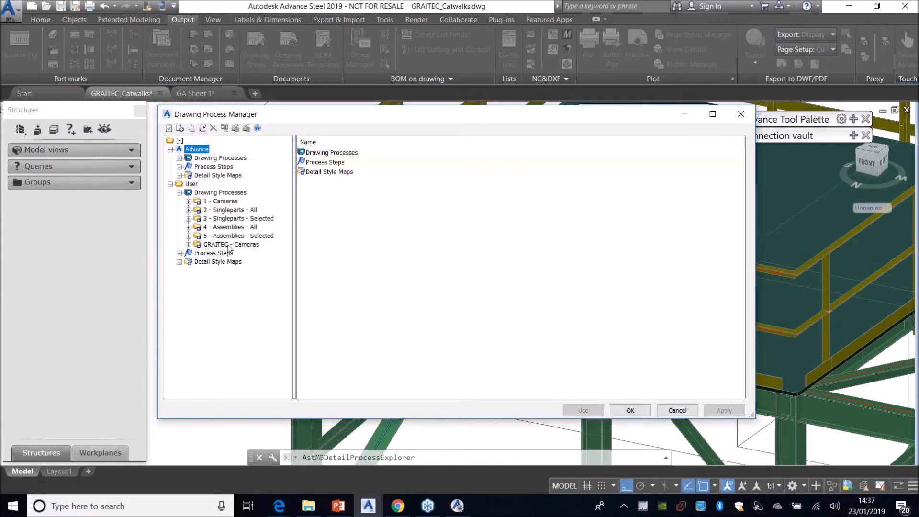
{"action": "right_click", "coordinate": [225, 200]}
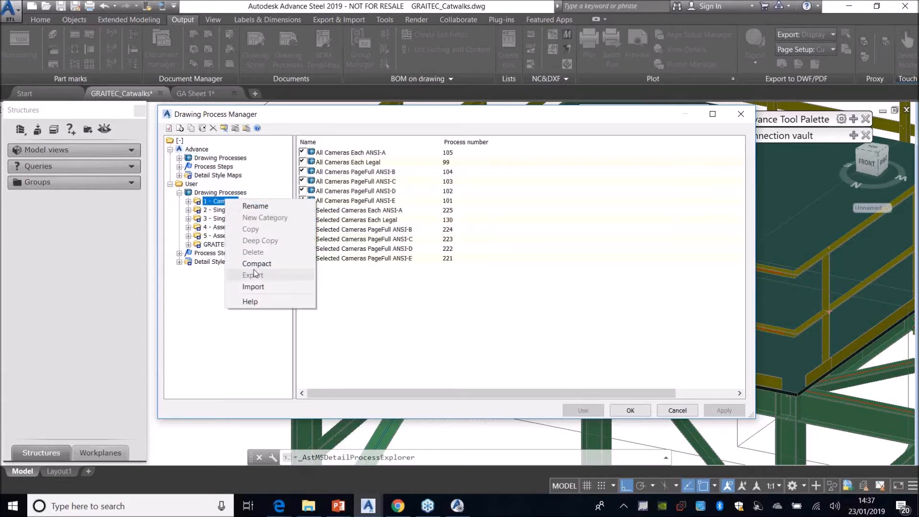
{"action": "right_click", "coordinate": [219, 193]}
{"action": "left_click", "coordinate": [246, 214]}
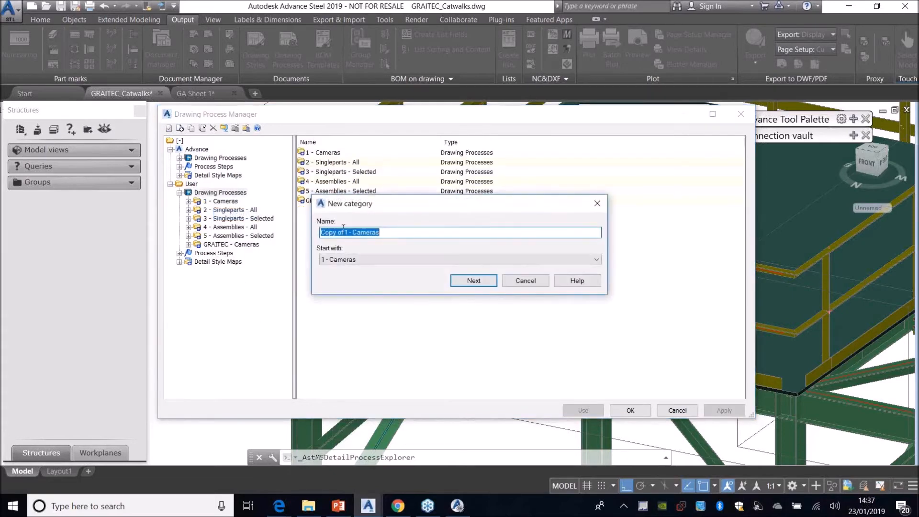
{"action": "left_click_drag", "start_coordinate": [347, 234], "coordinate": [307, 236]}
{"action": "type", "text": "AUTODESK"}
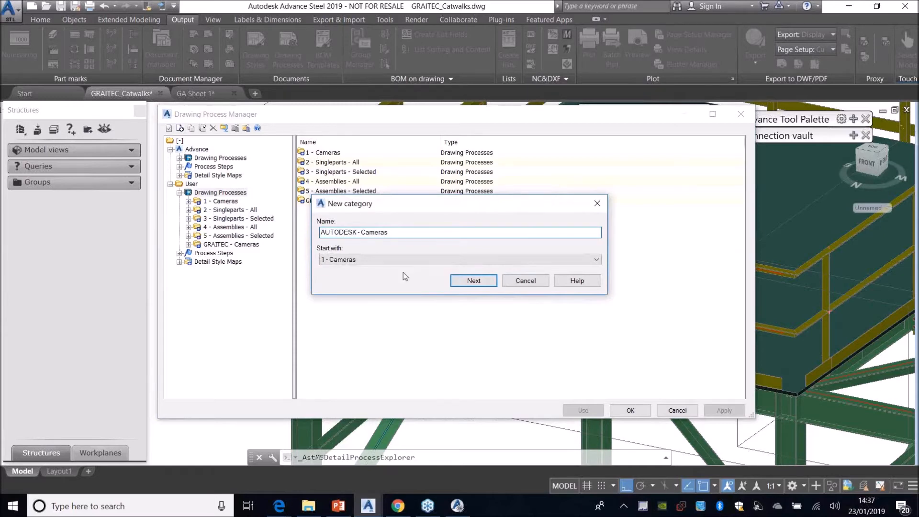
{"action": "left_click", "coordinate": [473, 281]}
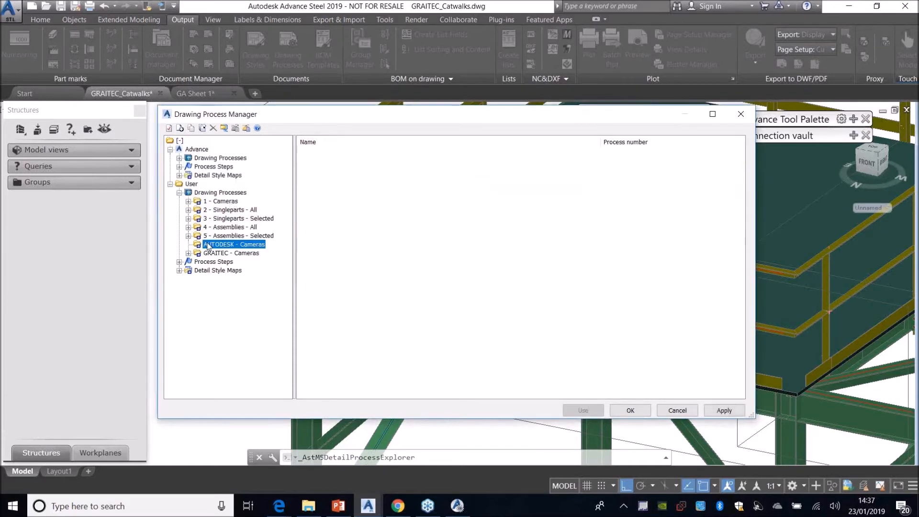
{"action": "left_click", "coordinate": [231, 248]}
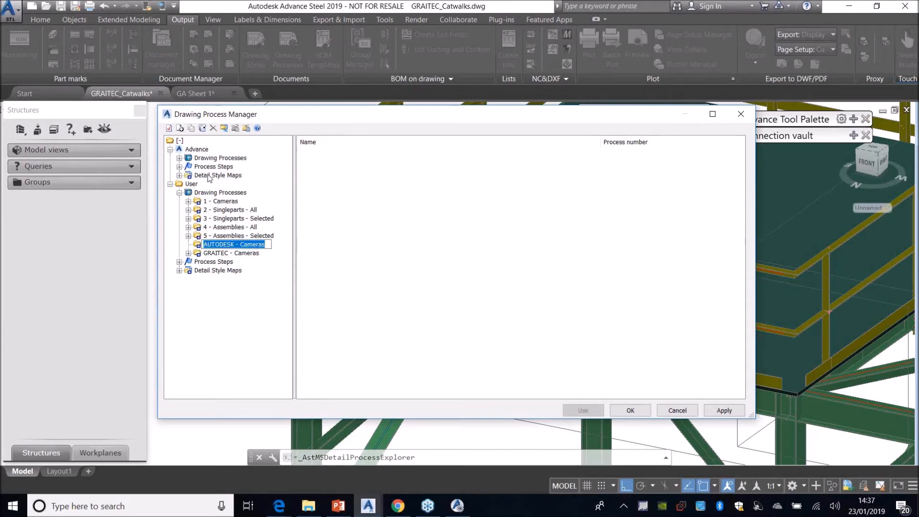
Copy the Selected Cameras PageFull ANSI-D process as "AUTODESK - Selected Cameras PageFull ANSI-D" and move it into the AUTODESK - Cameras category.
{"action": "left_click", "coordinate": [213, 202]}
{"action": "left_click", "coordinate": [188, 201]}
{"action": "left_click_drag", "start_coordinate": [294, 207], "coordinate": [362, 207]}
{"action": "left_click", "coordinate": [246, 245]}
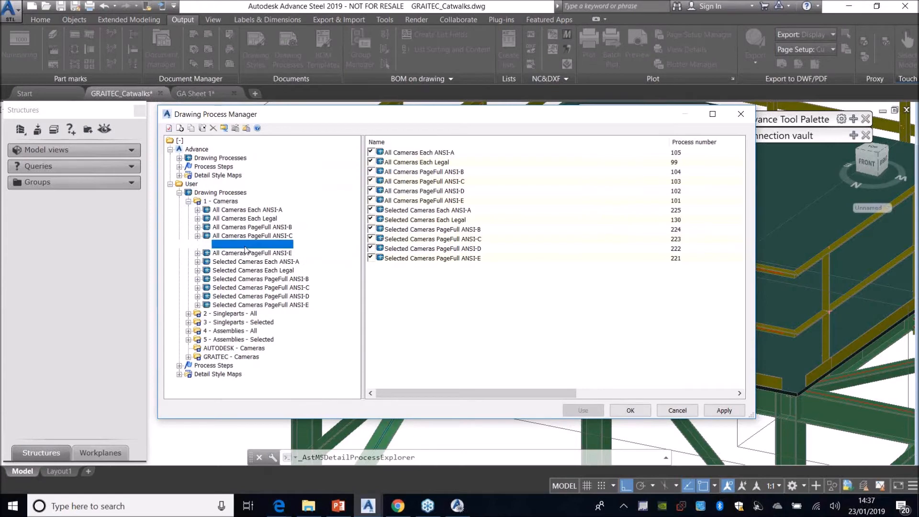
{"action": "left_click", "coordinate": [266, 297]}
{"action": "right_click", "coordinate": [267, 302]}
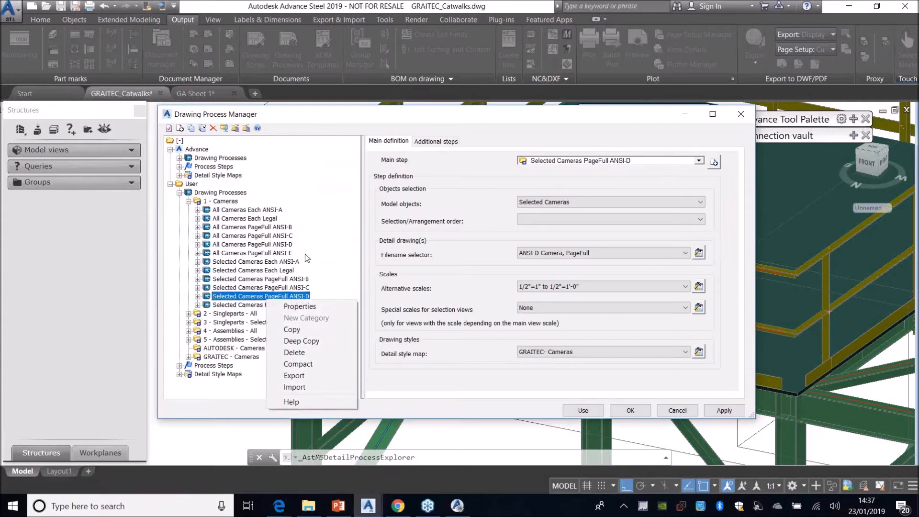
{"action": "left_click", "coordinate": [299, 330]}
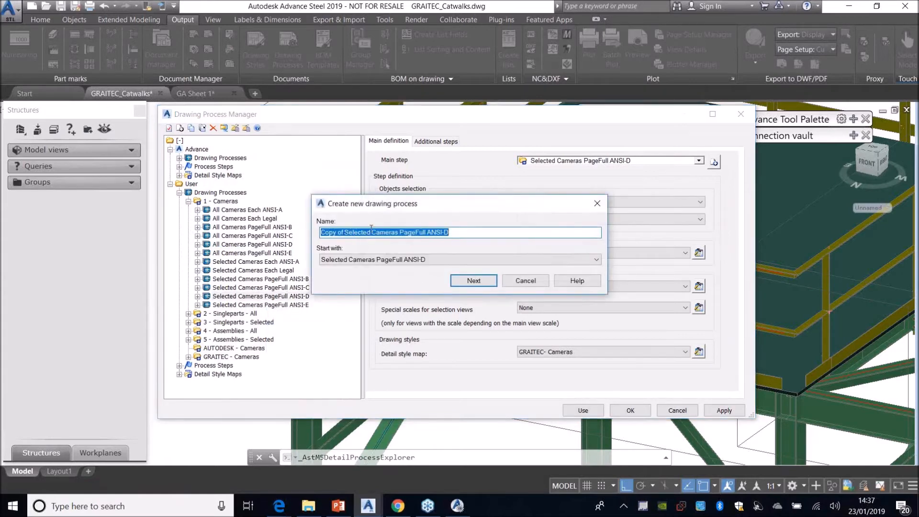
{"action": "left_click_drag", "start_coordinate": [343, 234], "coordinate": [305, 234]}
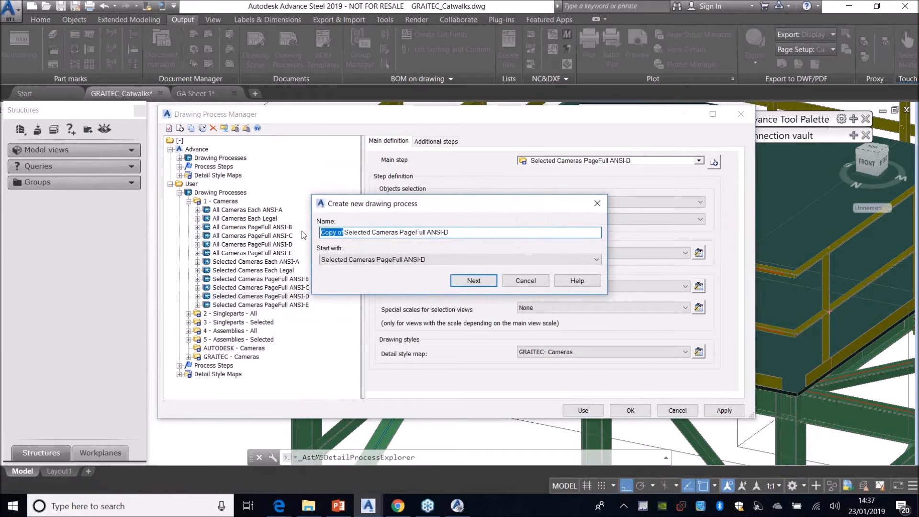
{"action": "type", "text": "AUTODESK "}
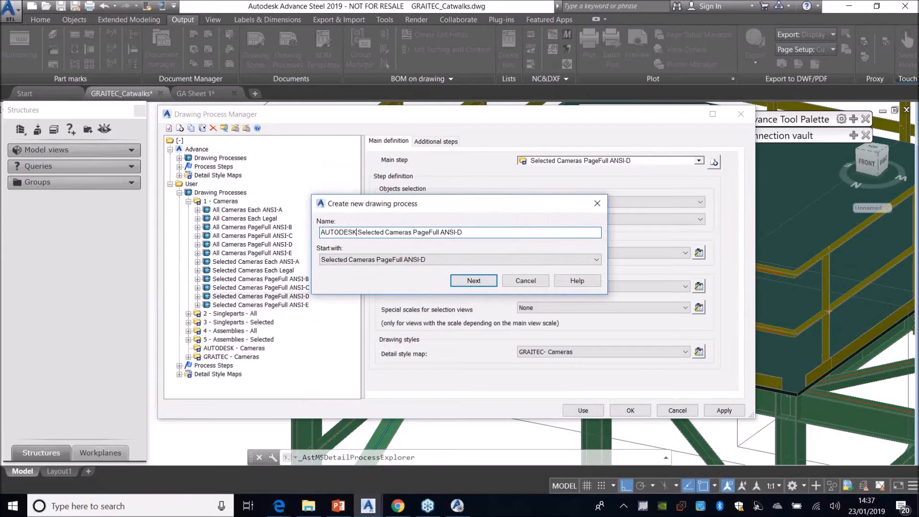
{"action": "type", "text": "-"}
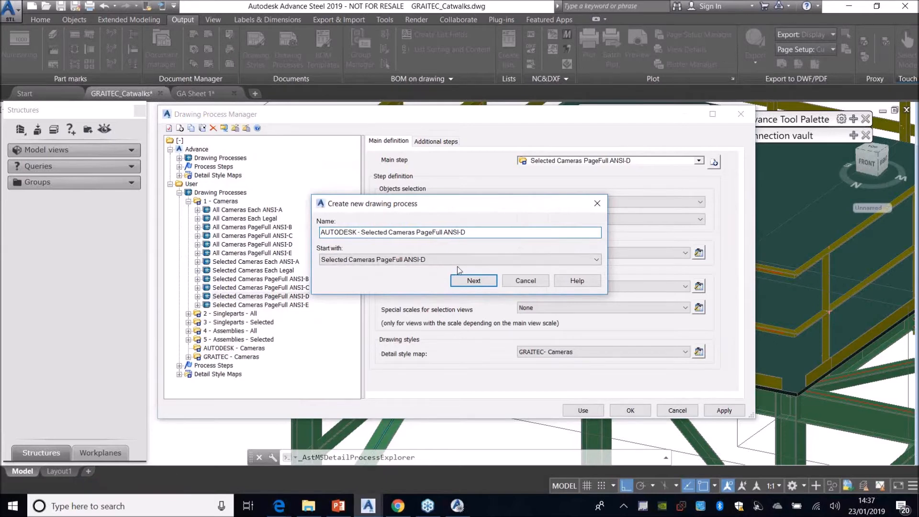
{"action": "left_click", "coordinate": [474, 281]}
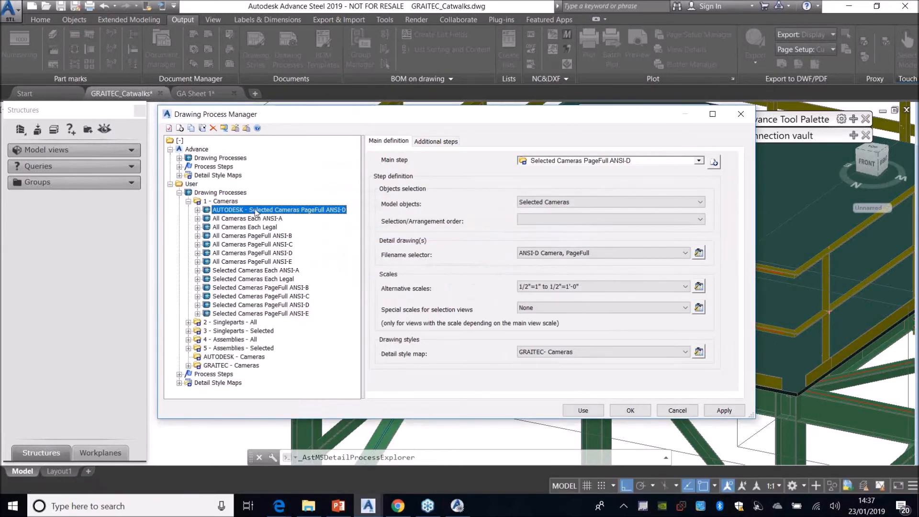
{"action": "left_click_drag", "start_coordinate": [255, 213], "coordinate": [251, 357]}
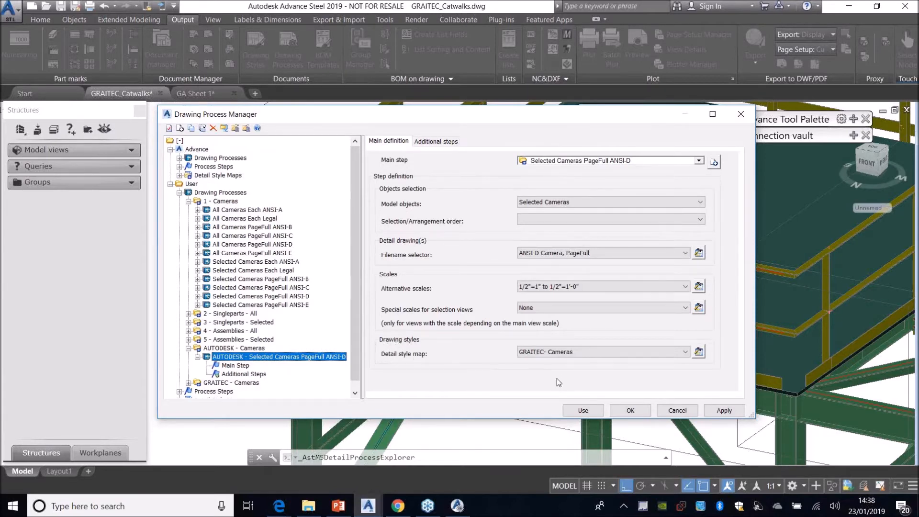
Copy the main step as "AUTODESK - Selected Cameras PageFull ANSI-D" in the AUTODESK - Cameras category, apply it and close the Drawing Process Manager.
{"action": "left_click", "coordinate": [715, 162]}
{"action": "left_click_drag", "start_coordinate": [448, 254], "coordinate": [423, 253]}
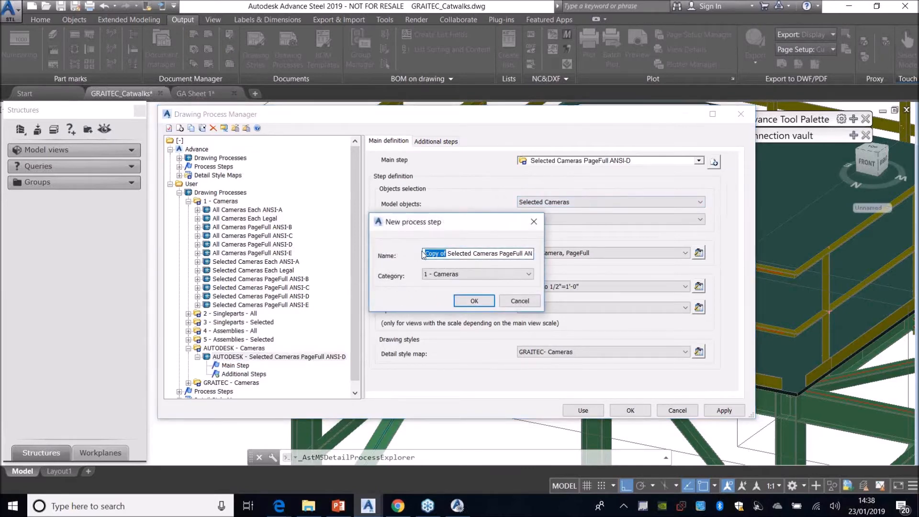
{"action": "type", "text": "AUTODESK"}
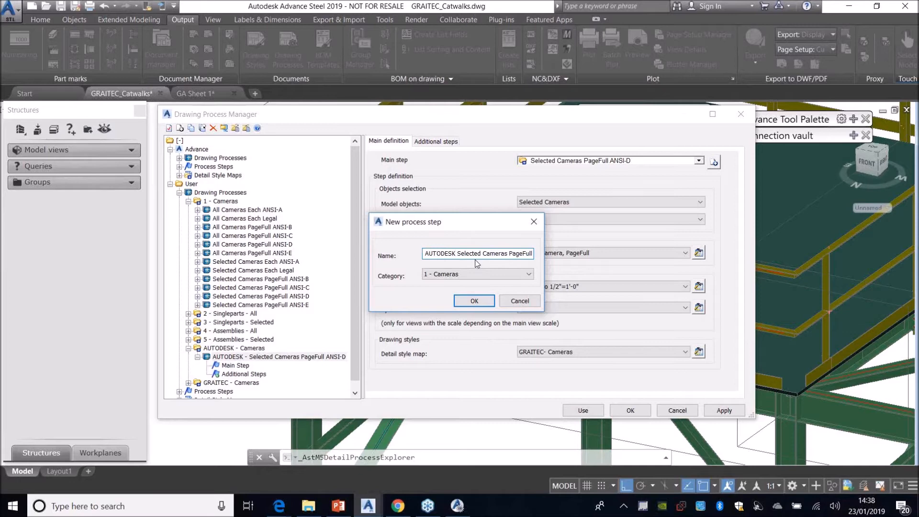
{"action": "type", "text": " -"}
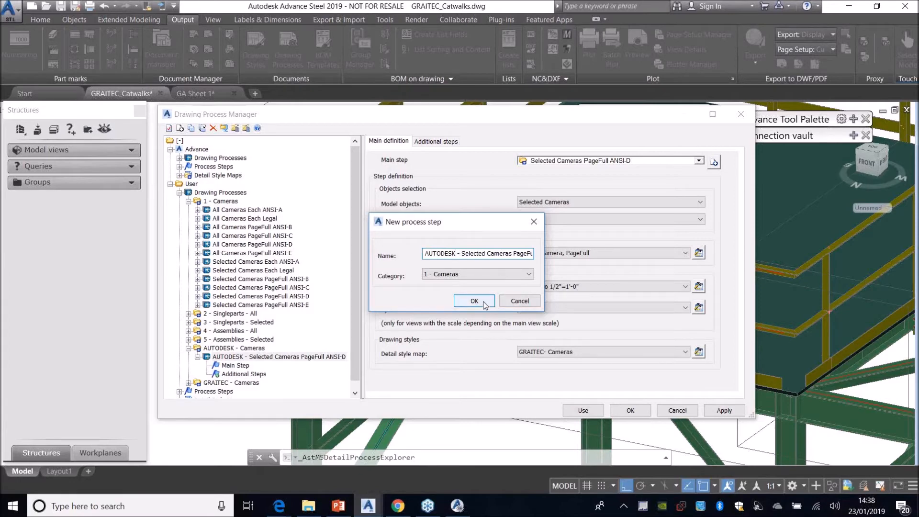
{"action": "left_click", "coordinate": [489, 275]}
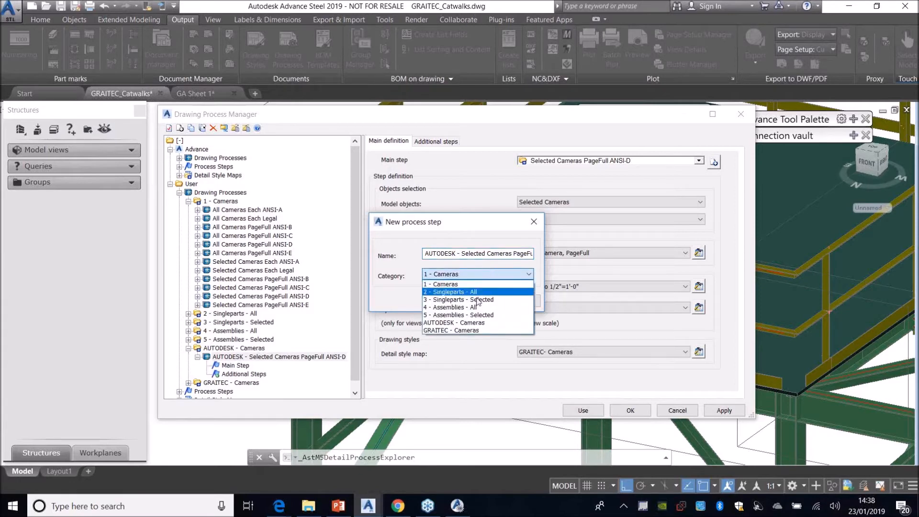
{"action": "left_click", "coordinate": [465, 327]}
{"action": "left_click", "coordinate": [473, 300]}
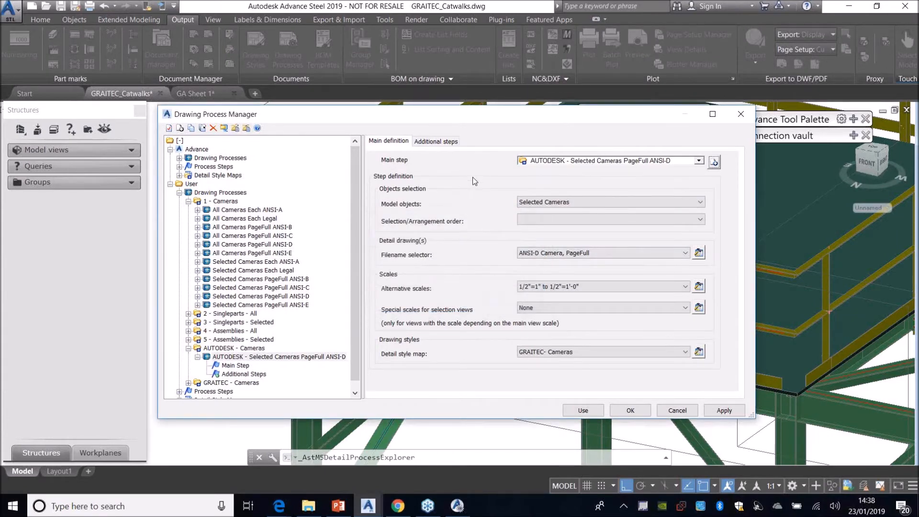
{"action": "left_click", "coordinate": [735, 414]}
{"action": "left_click", "coordinate": [632, 411]}
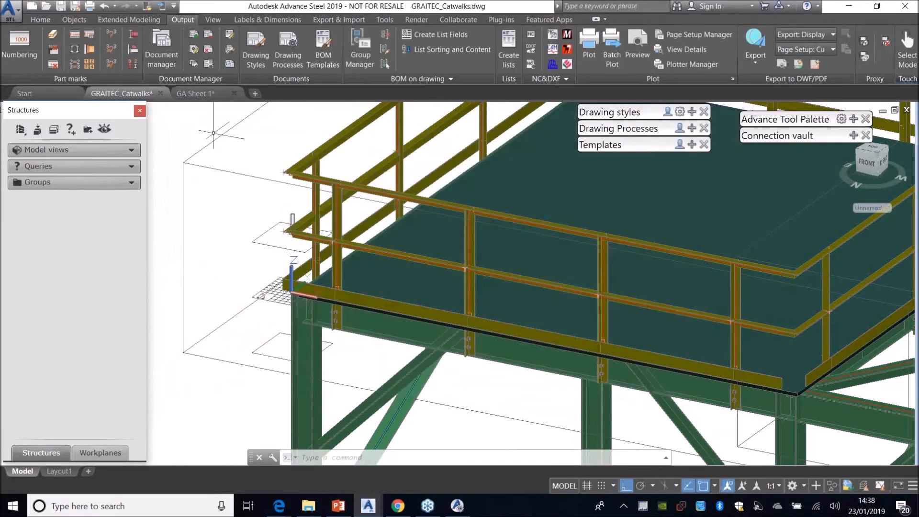
Close the Drawing styles and Drawing Processes palettes, keeping only the Templates palette, moved slightly higher over the model.
{"action": "scroll", "coordinate": [354, 234], "scroll_direction": "down", "scroll_amount": 5}
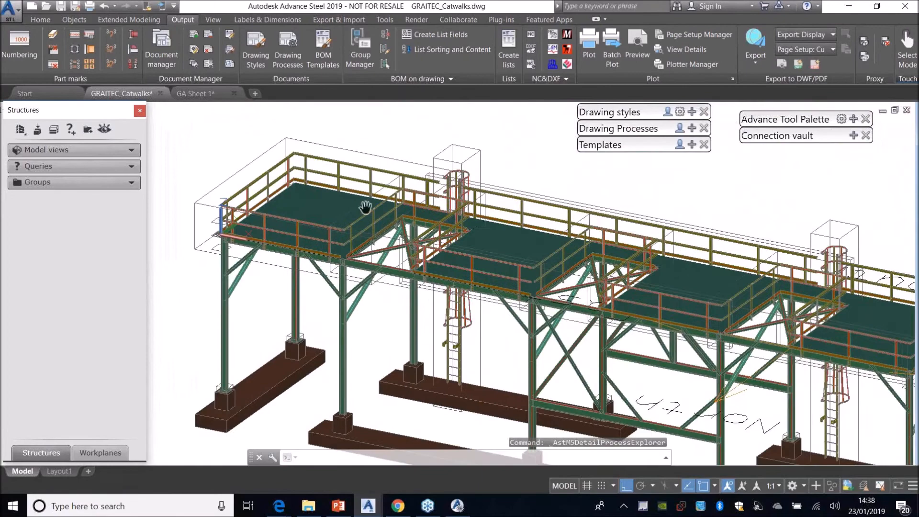
{"action": "left_click", "coordinate": [692, 112]}
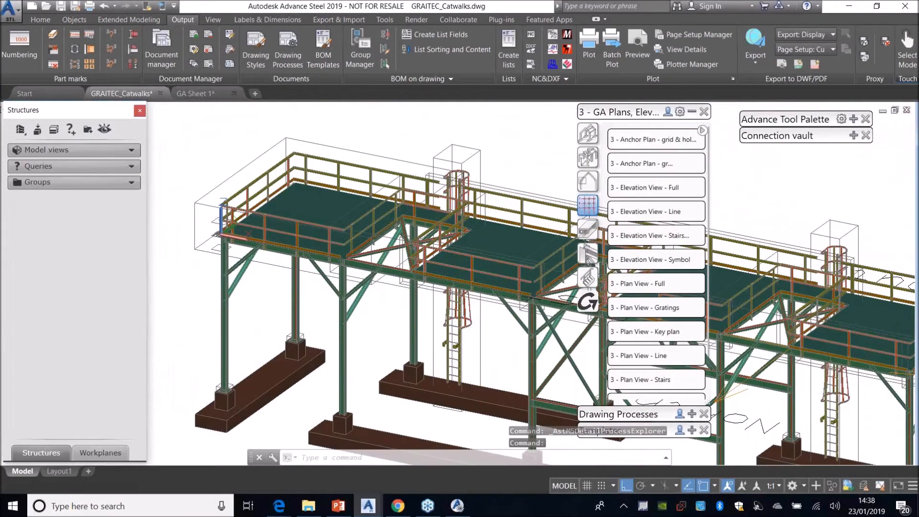
{"action": "left_click", "coordinate": [659, 113]}
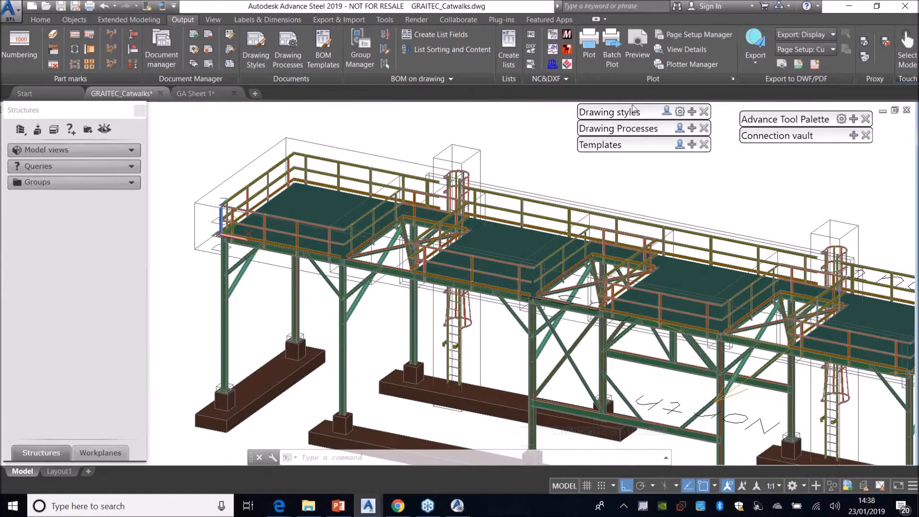
{"action": "left_click", "coordinate": [704, 112]}
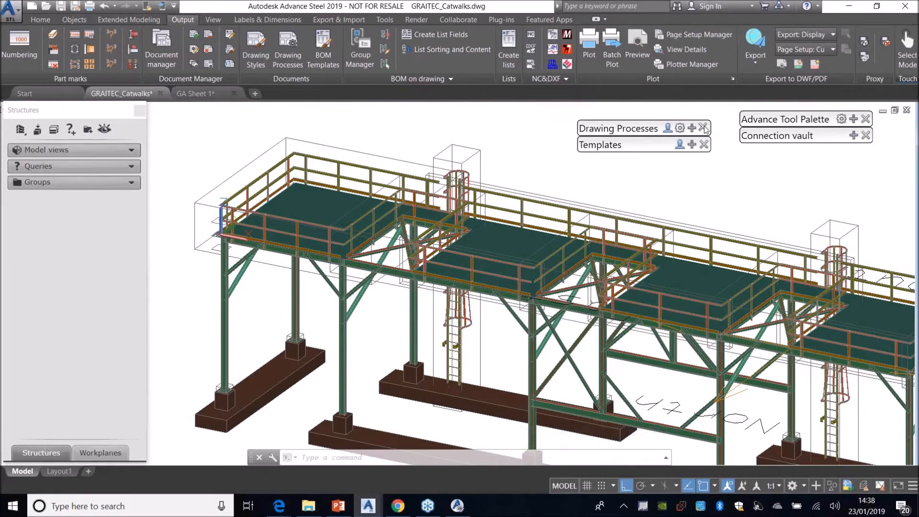
{"action": "left_click", "coordinate": [704, 127]}
{"action": "left_click_drag", "start_coordinate": [624, 145], "coordinate": [623, 122]}
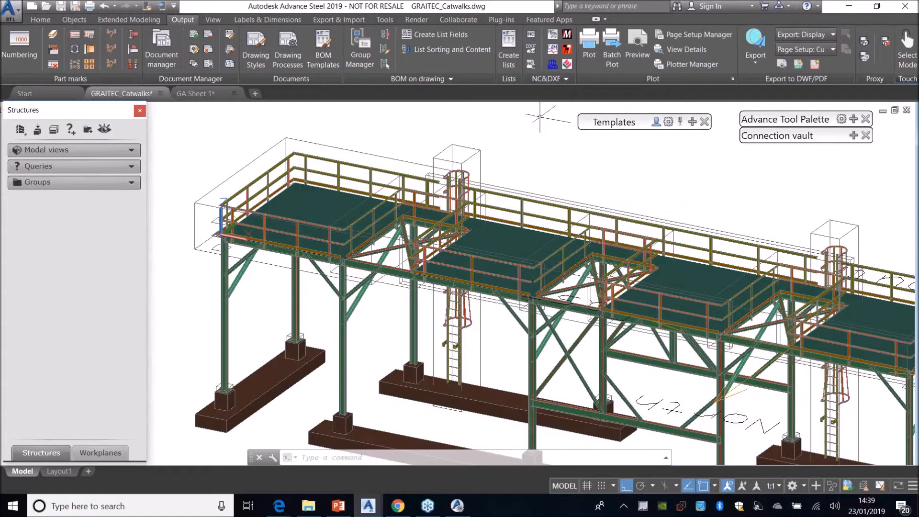
Switch to Advance Steel Management Tools, replace the Defaults page with the Table editor and load its databases.
{"action": "left_click", "coordinate": [457, 505]}
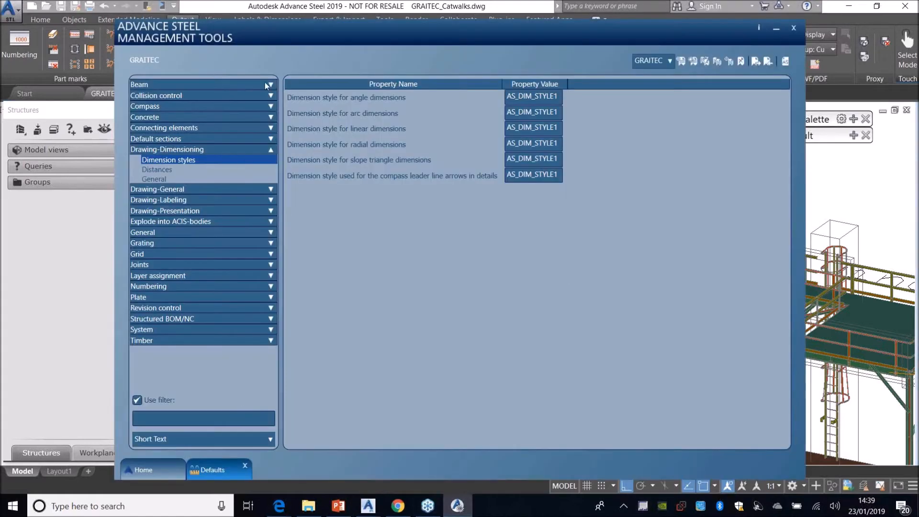
{"action": "left_click", "coordinate": [245, 465]}
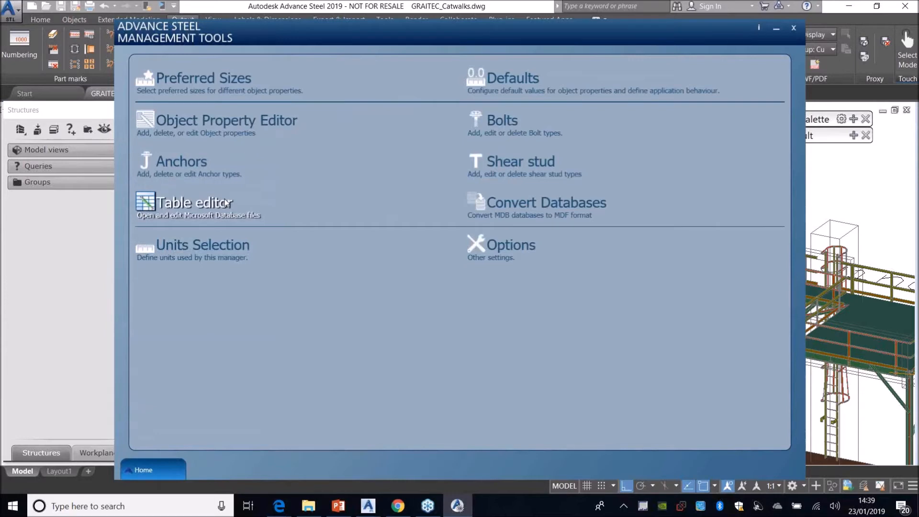
{"action": "left_click", "coordinate": [226, 203]}
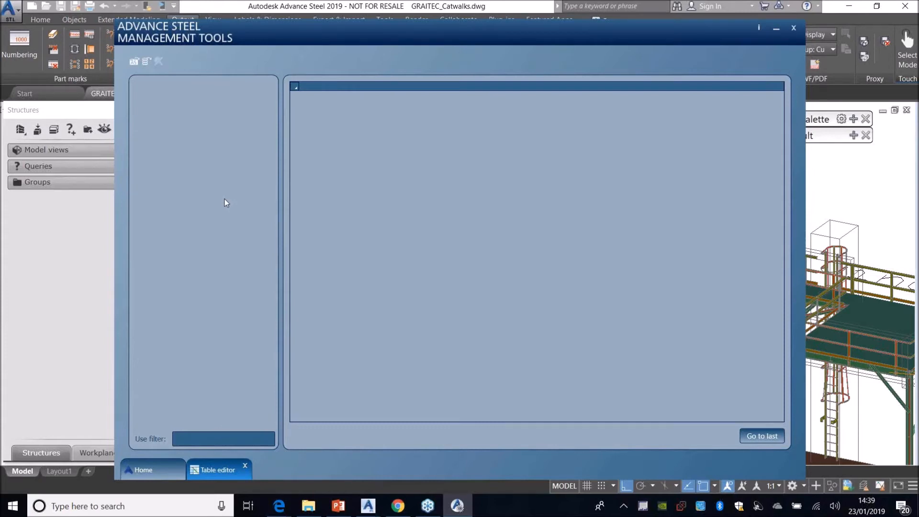
{"action": "left_click", "coordinate": [136, 62]}
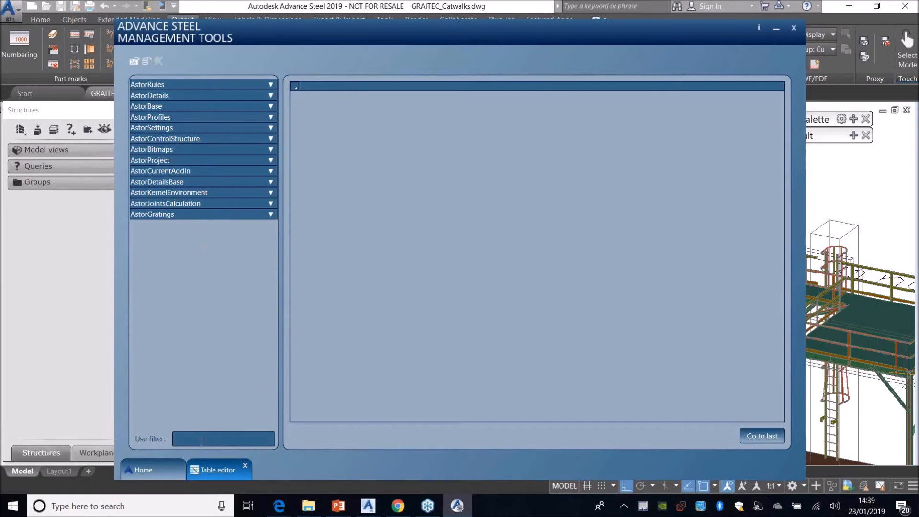
Filter the tables by CATEGORIES to open DetBaseCategories under AstorCurrentAddIn, and switch to File Explorer.
{"action": "type", "text": "CA"}
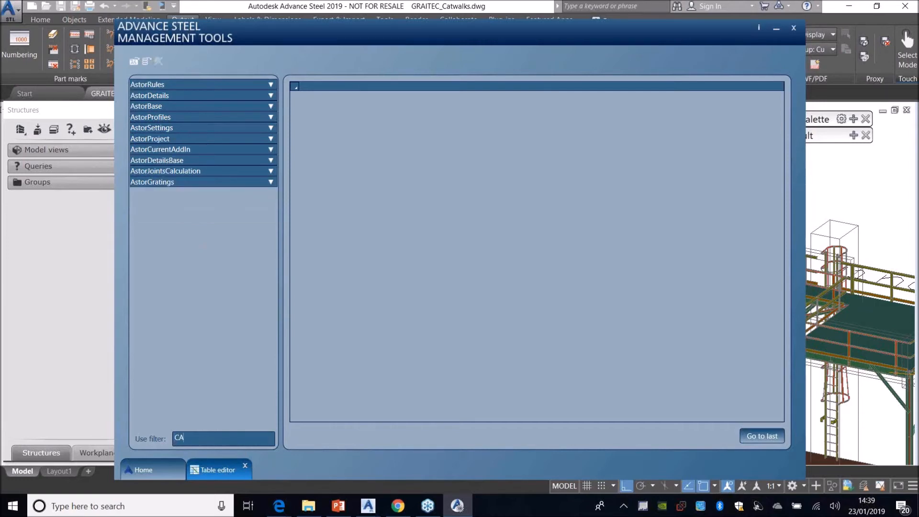
{"action": "type", "text": "TEGORIES"}
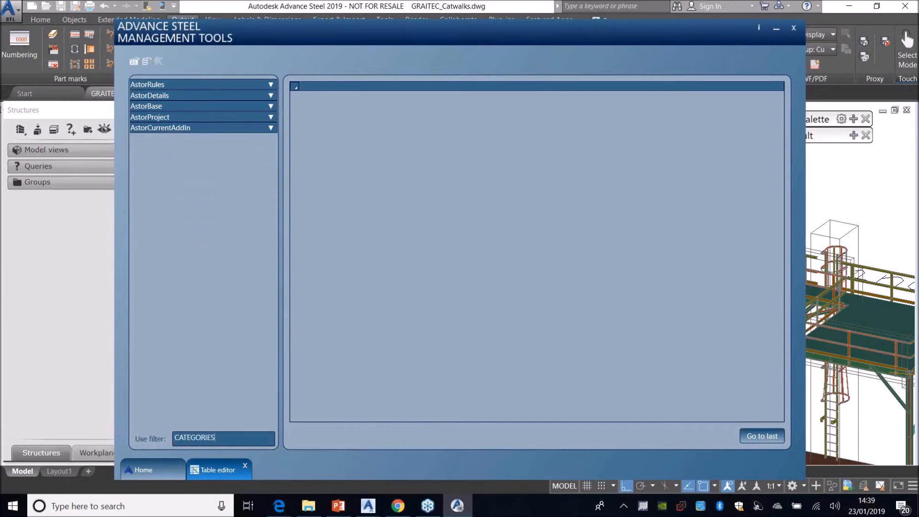
{"action": "left_click", "coordinate": [182, 128]}
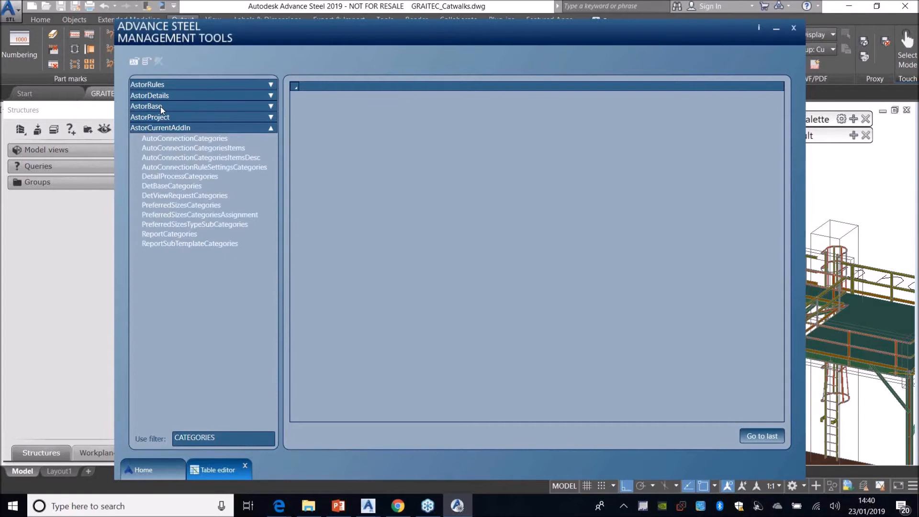
{"action": "left_click", "coordinate": [188, 194]}
{"action": "left_click", "coordinate": [163, 186]}
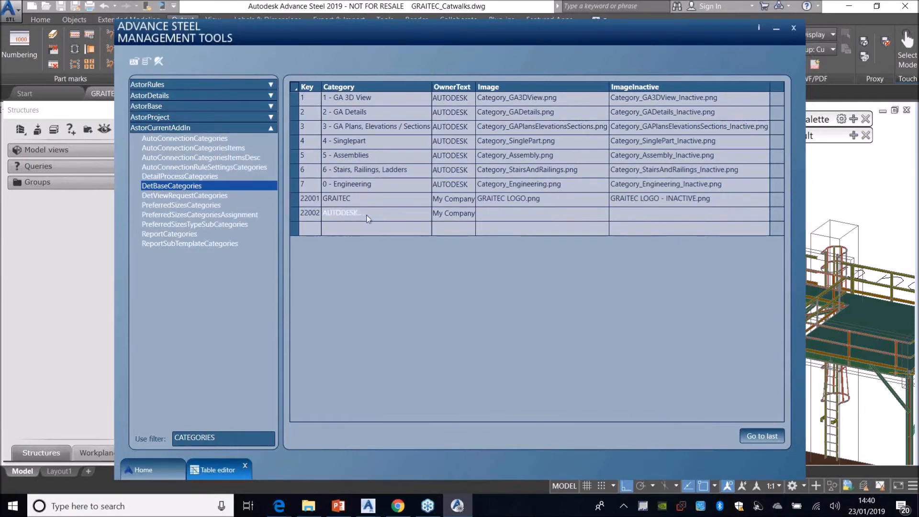
{"action": "left_click", "coordinate": [308, 506]}
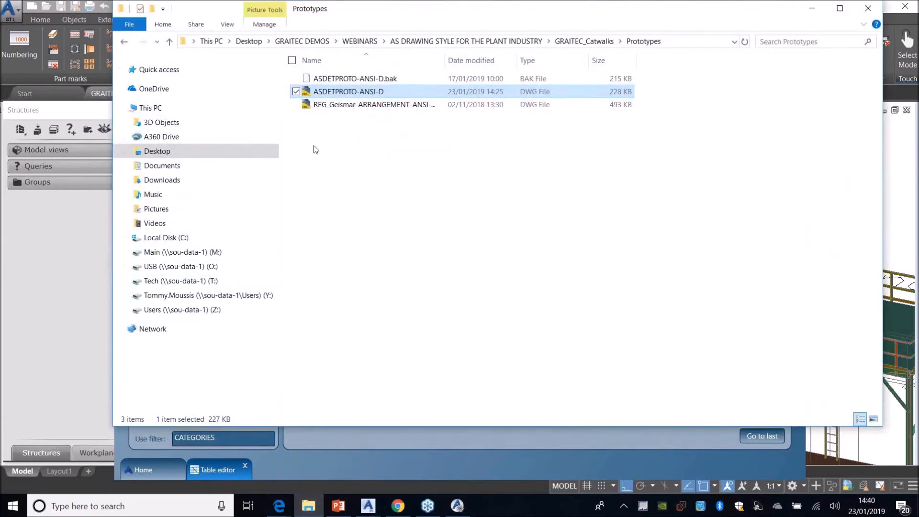
{"action": "left_click", "coordinate": [176, 151]}
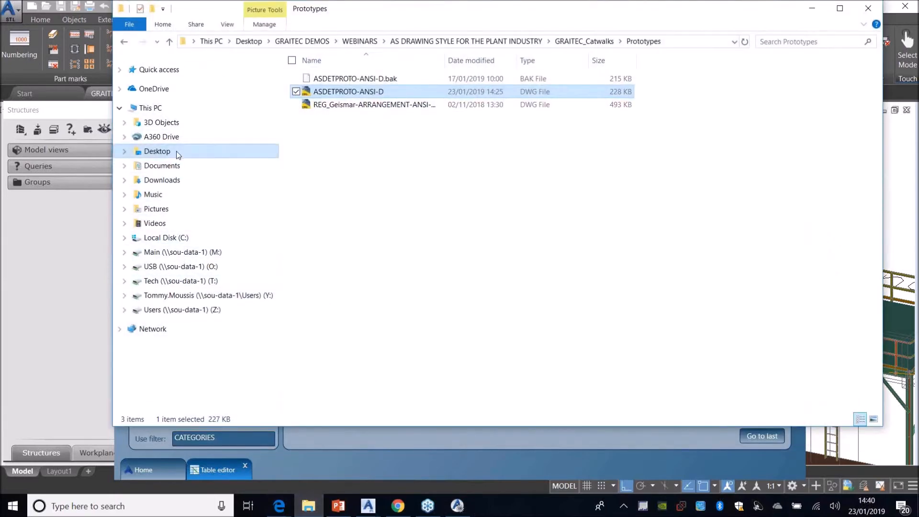
{"action": "left_click", "coordinate": [308, 199]}
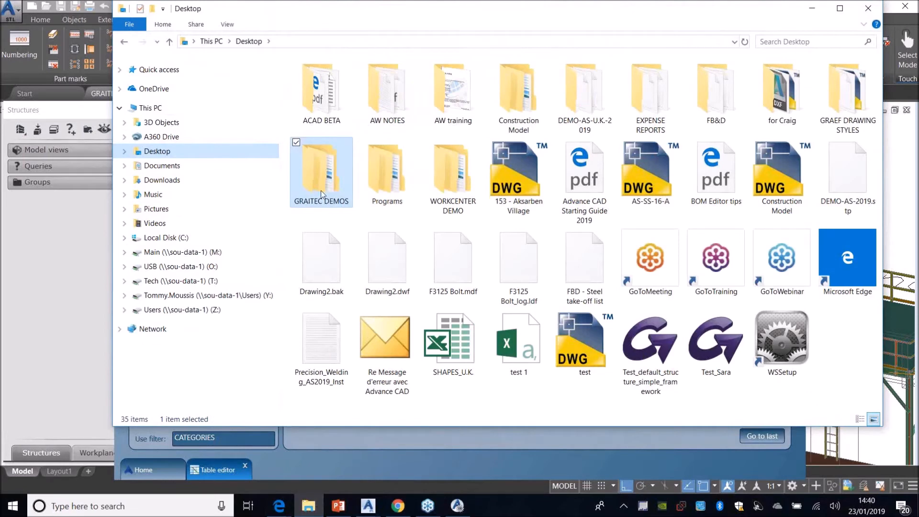
{"action": "double_click", "coordinate": [321, 191]}
{"action": "double_click", "coordinate": [361, 193]}
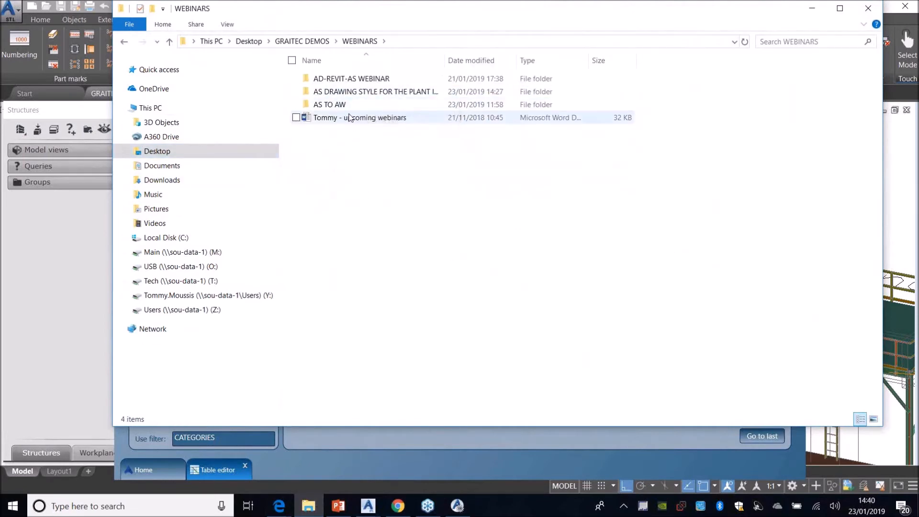
{"action": "double_click", "coordinate": [355, 92]}
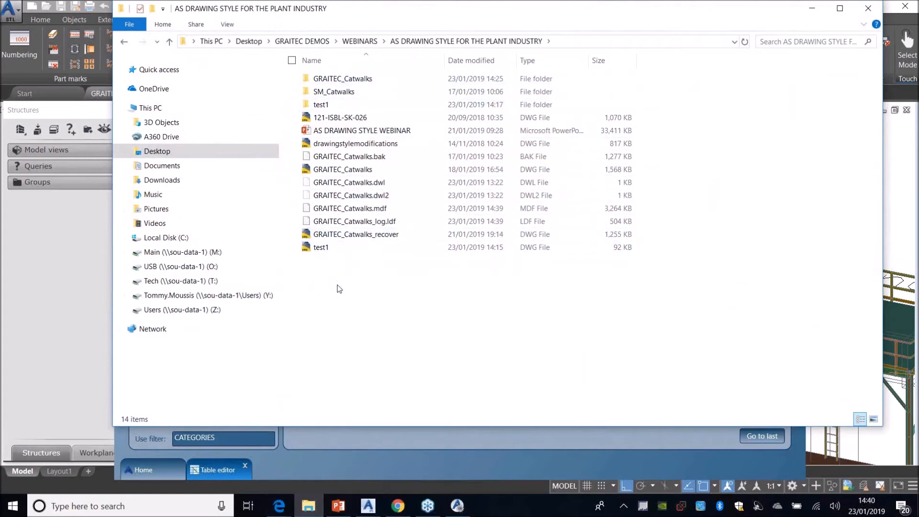
Browse to the folder C:\ProgramData\Autodesk\Advance Steel 2019\USA\Steel\Support\Toolbars and shift the Explorer window aside.
{"action": "left_click", "coordinate": [165, 238]}
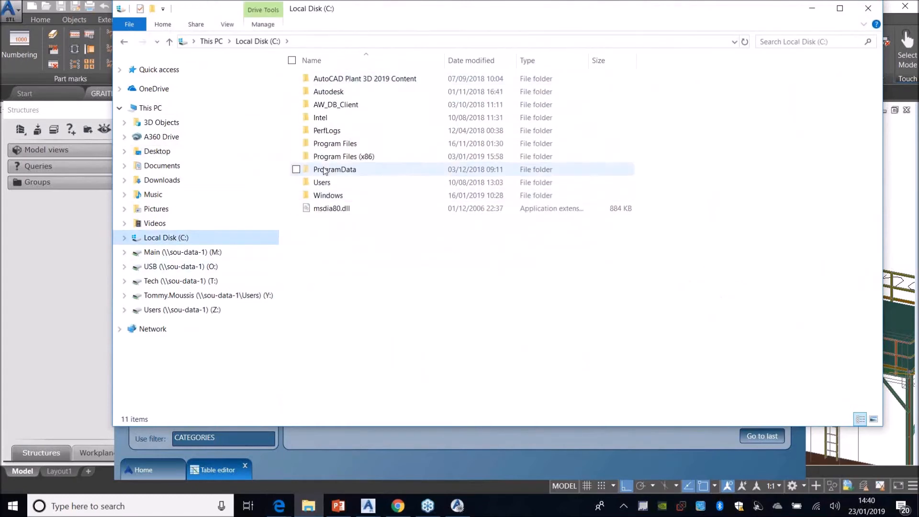
{"action": "double_click", "coordinate": [342, 174]}
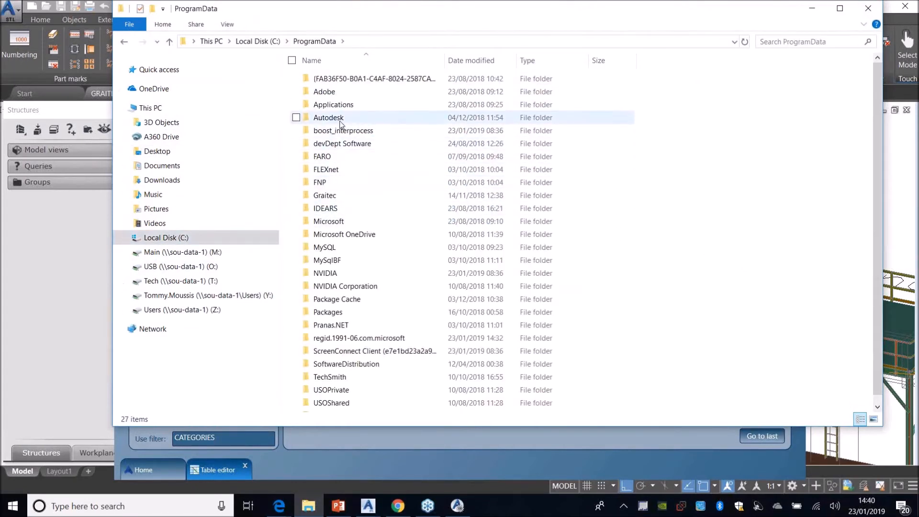
{"action": "double_click", "coordinate": [341, 122]}
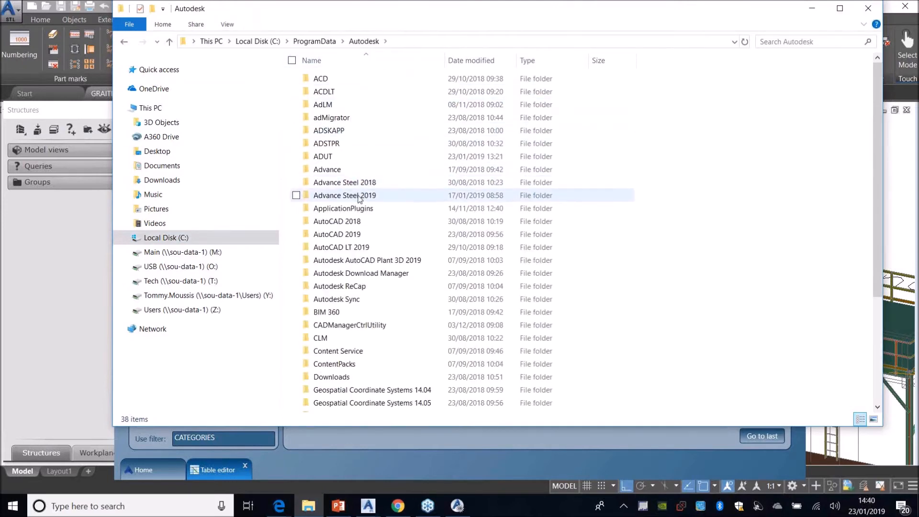
{"action": "double_click", "coordinate": [357, 242]}
{"action": "double_click", "coordinate": [335, 131]}
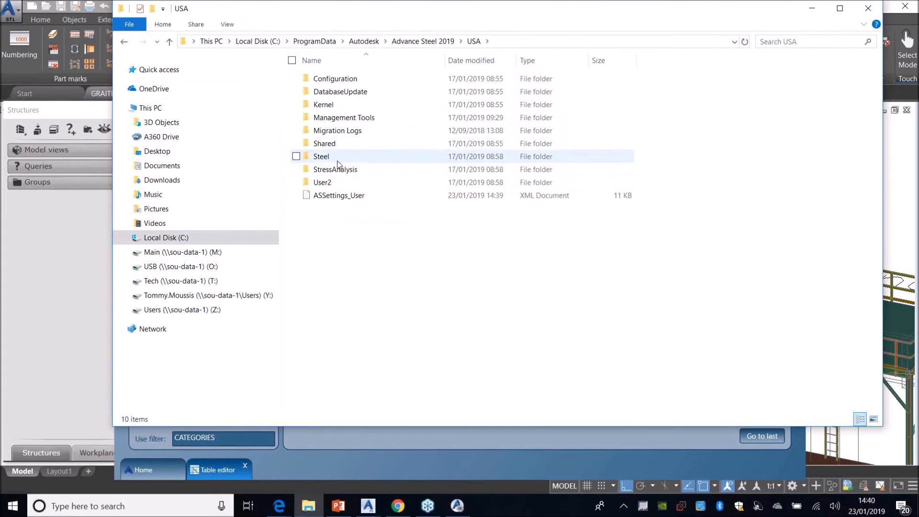
{"action": "double_click", "coordinate": [335, 158]}
{"action": "double_click", "coordinate": [335, 92]}
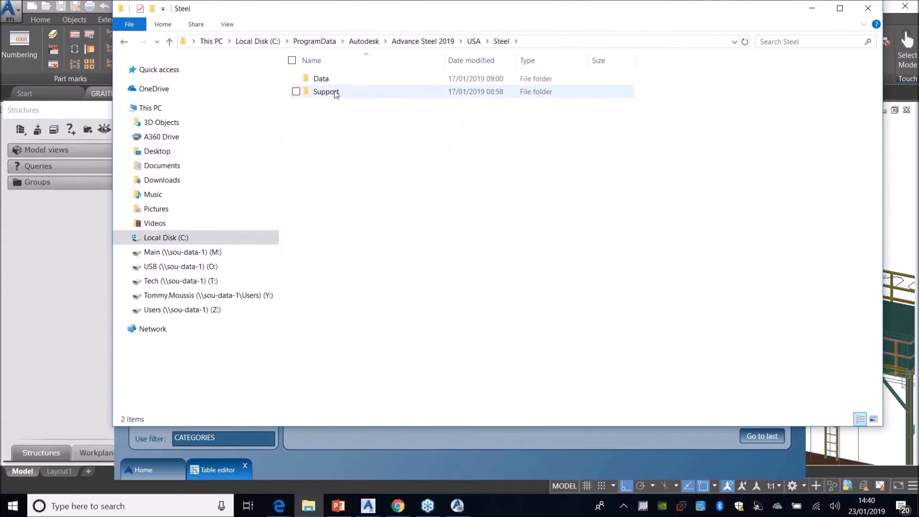
{"action": "double_click", "coordinate": [346, 79]}
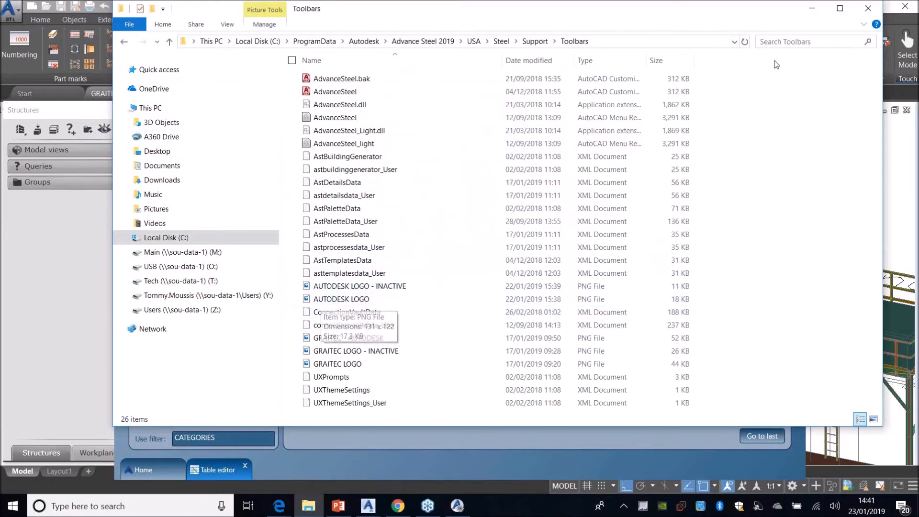
{"action": "left_click_drag", "start_coordinate": [768, 8], "coordinate": [732, 38]}
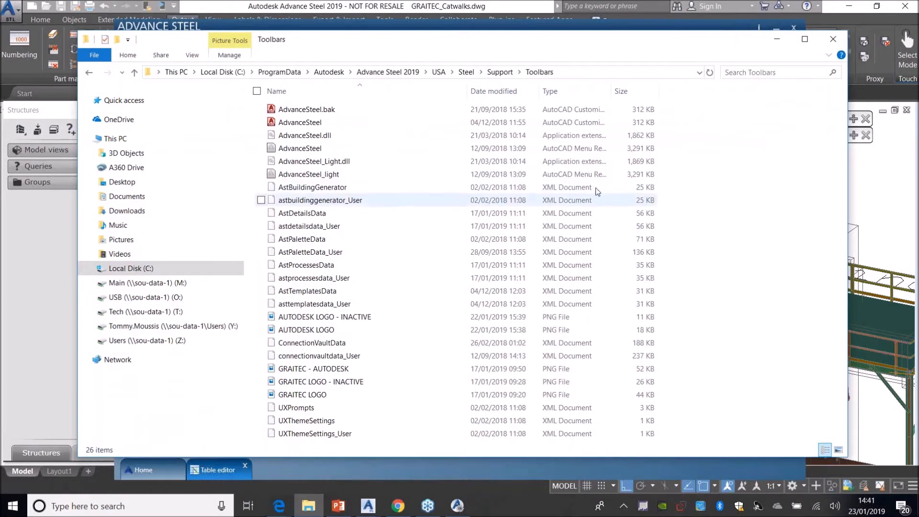
Copy the AUTODESK LOGO file name and set the AUTODESK row's Image in DetBaseCategories to AUTODESK LOGO.png.
{"action": "right_click", "coordinate": [371, 330]}
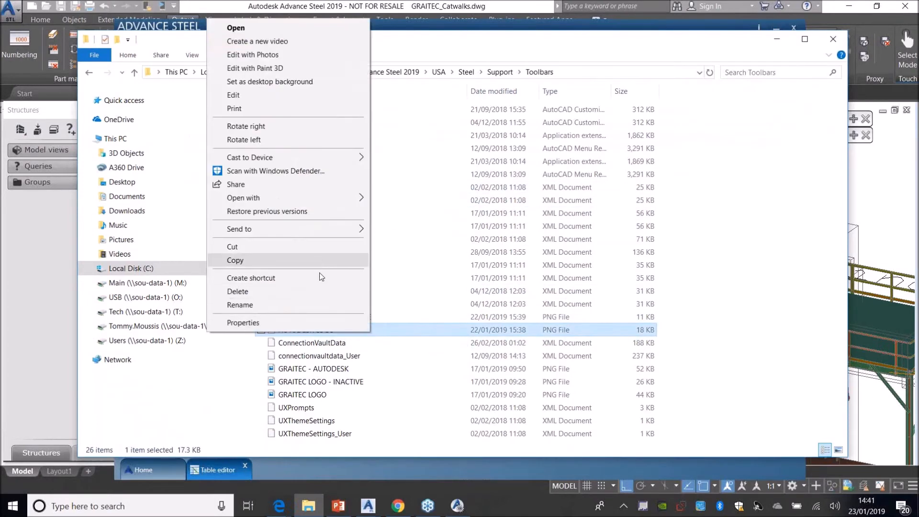
{"action": "left_click", "coordinate": [285, 304]}
{"action": "left_click_drag", "start_coordinate": [335, 330], "coordinate": [273, 322]}
{"action": "key", "text": "ctrl+c"}
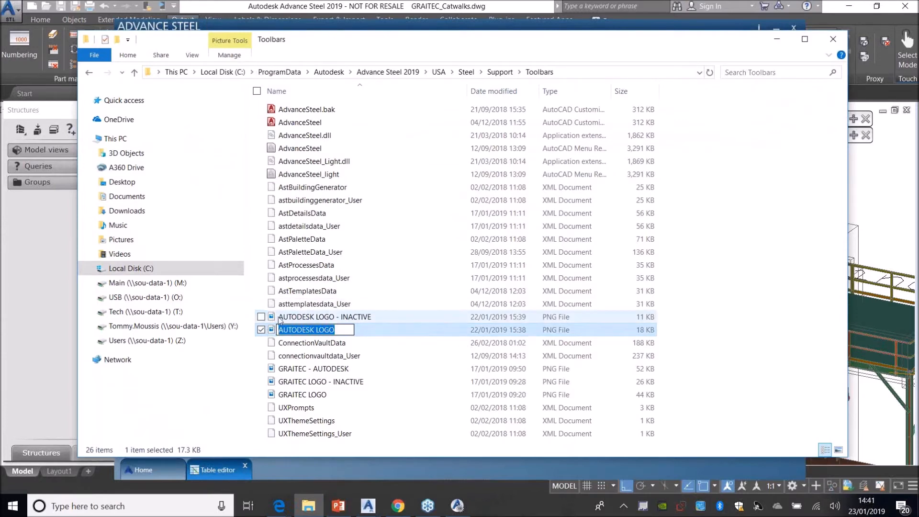
{"action": "left_click", "coordinate": [457, 506]}
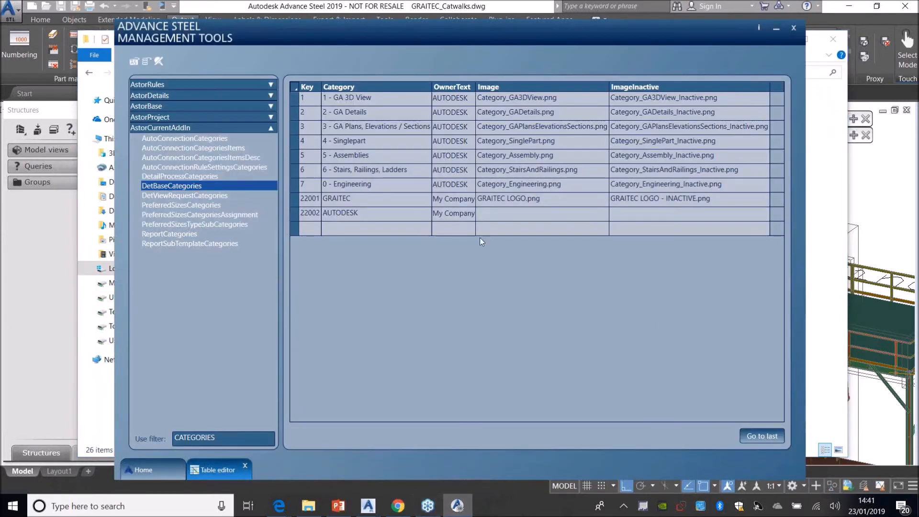
{"action": "left_click", "coordinate": [542, 214]}
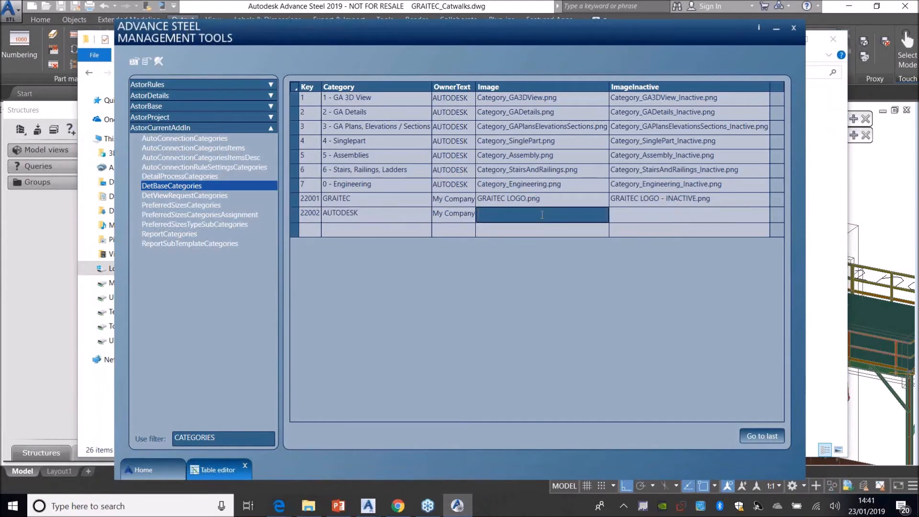
{"action": "key", "text": "ctrl+v"}
Copy the AUTODESK LOGO - INACTIVE file name and set the AUTODESK row's ImageInactive to AUTODESK LOGO - INACTIVE.png.
{"action": "left_click", "coordinate": [645, 216]}
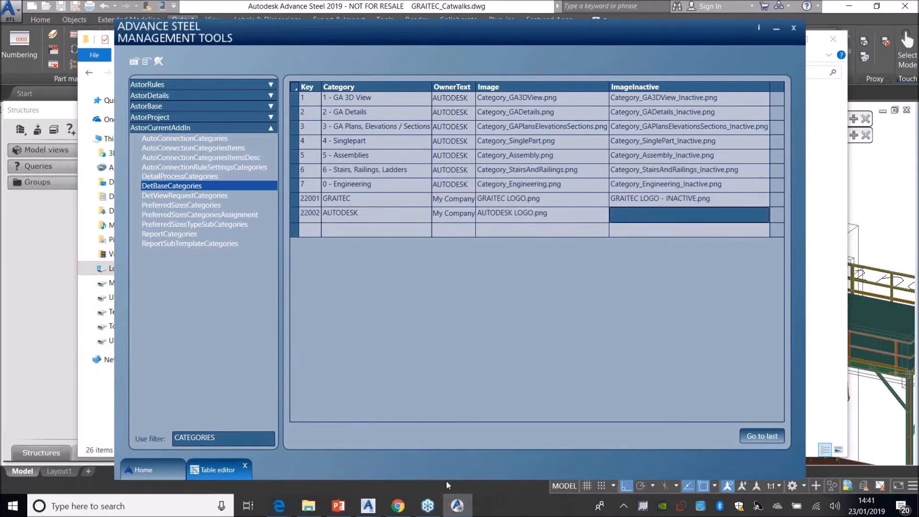
{"action": "left_click", "coordinate": [308, 507]}
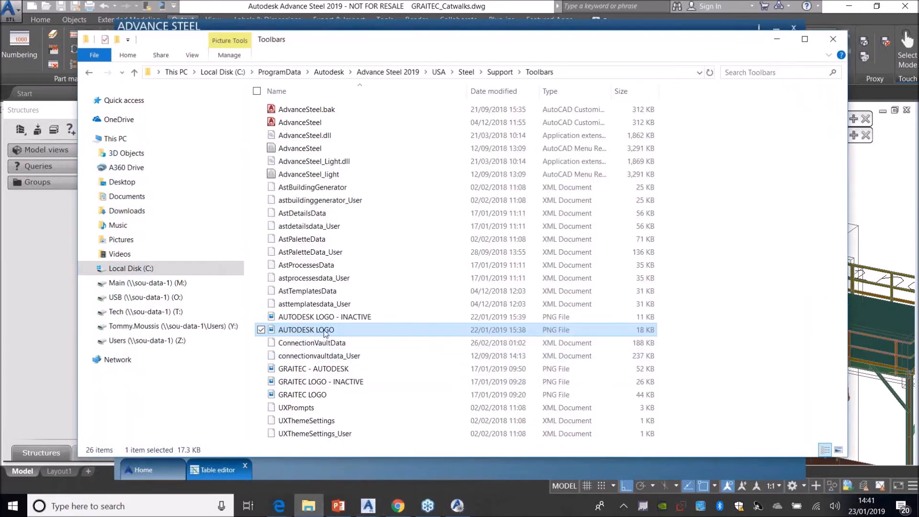
{"action": "right_click", "coordinate": [360, 316]}
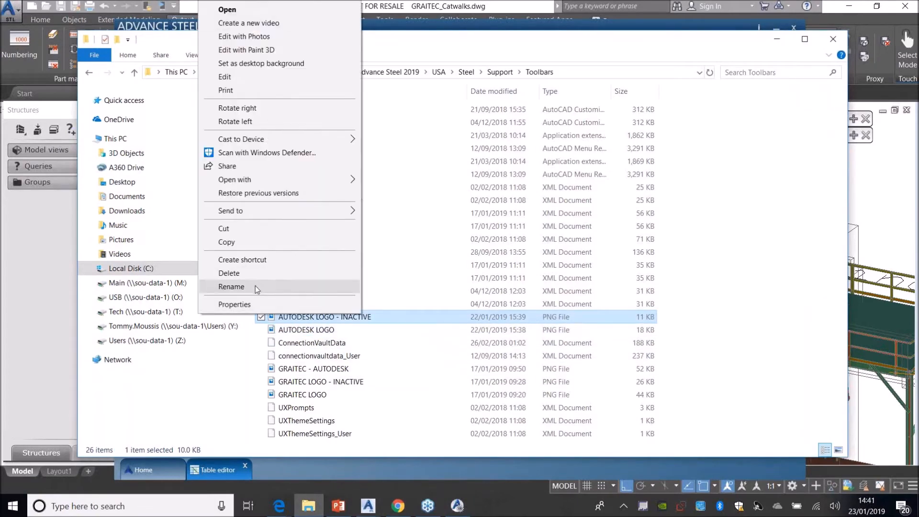
{"action": "left_click", "coordinate": [255, 286]}
{"action": "key", "text": "ctrl+c"}
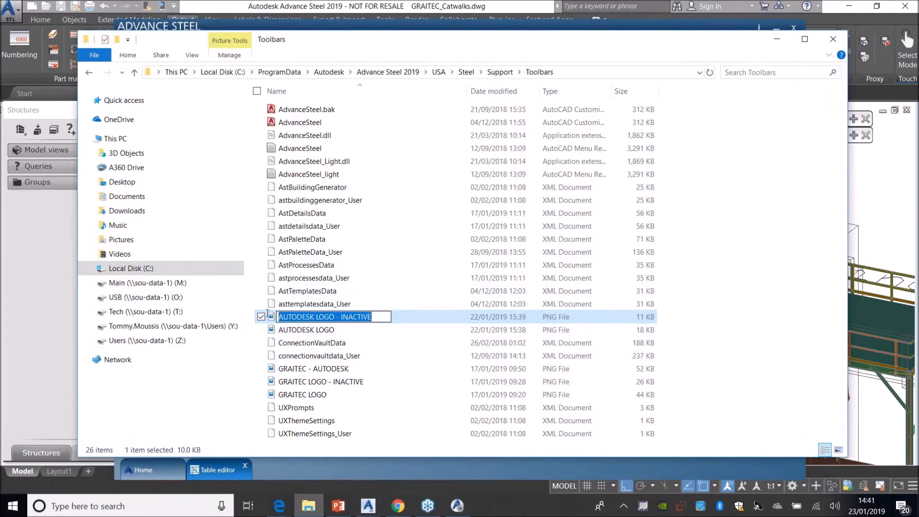
{"action": "left_click", "coordinate": [435, 226]}
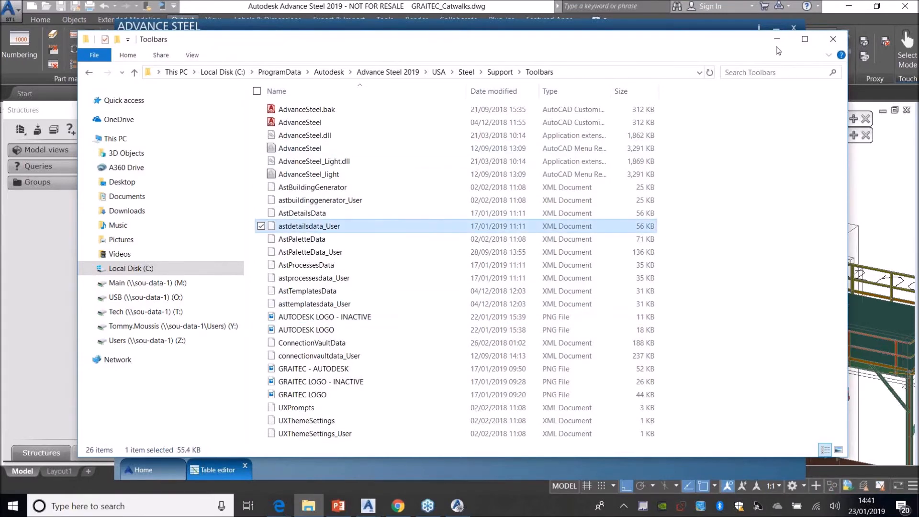
{"action": "left_click", "coordinate": [777, 39]}
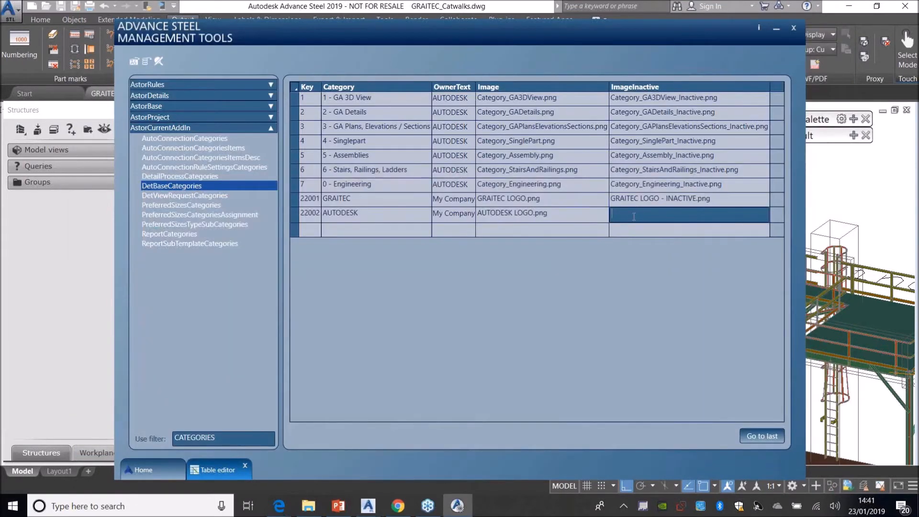
{"action": "key", "text": "ctrl+v"}
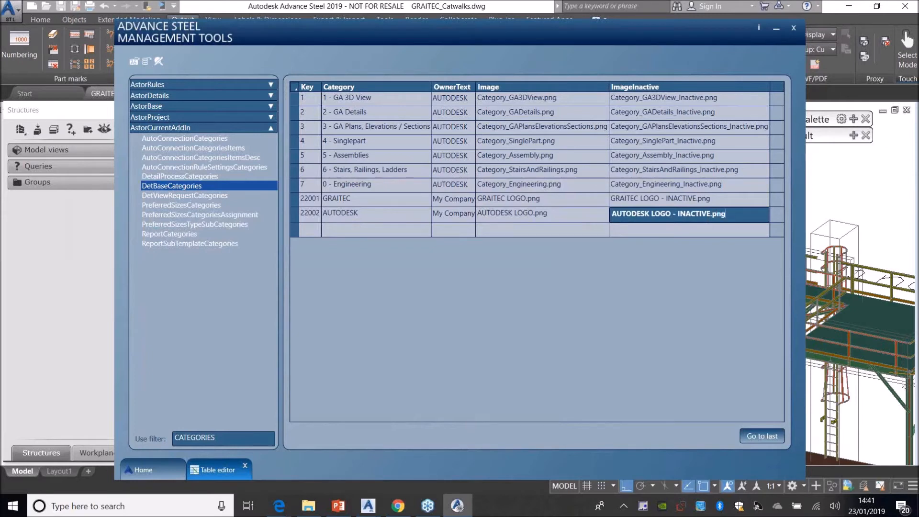
Set the Image of the AUTODESK - Cameras row in DetailProcessCategories to AUTODESK LOGO.png, reusing the DetBaseCategories value.
{"action": "left_click", "coordinate": [559, 213]}
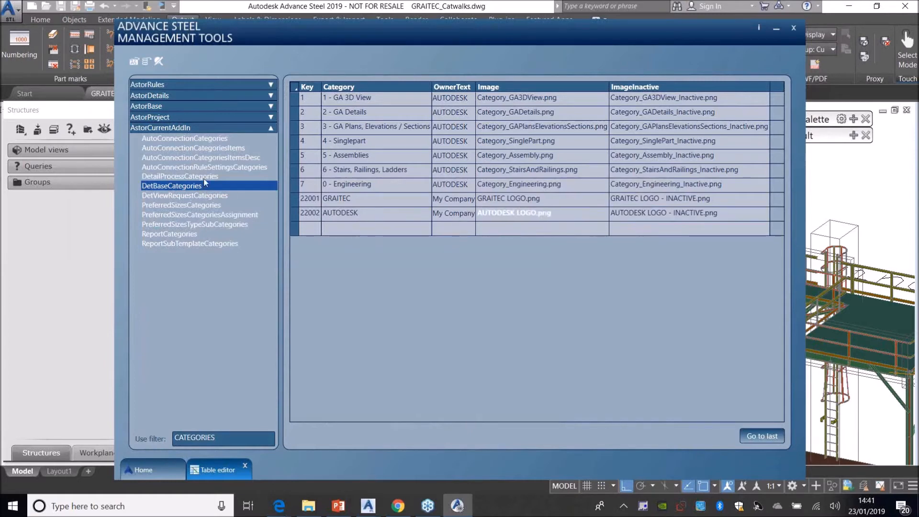
{"action": "left_click", "coordinate": [167, 176]}
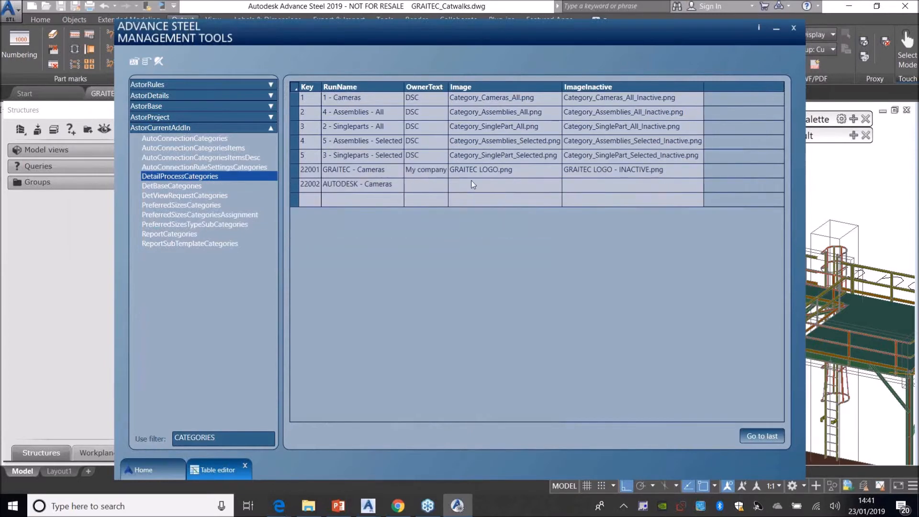
{"action": "left_click", "coordinate": [490, 184]}
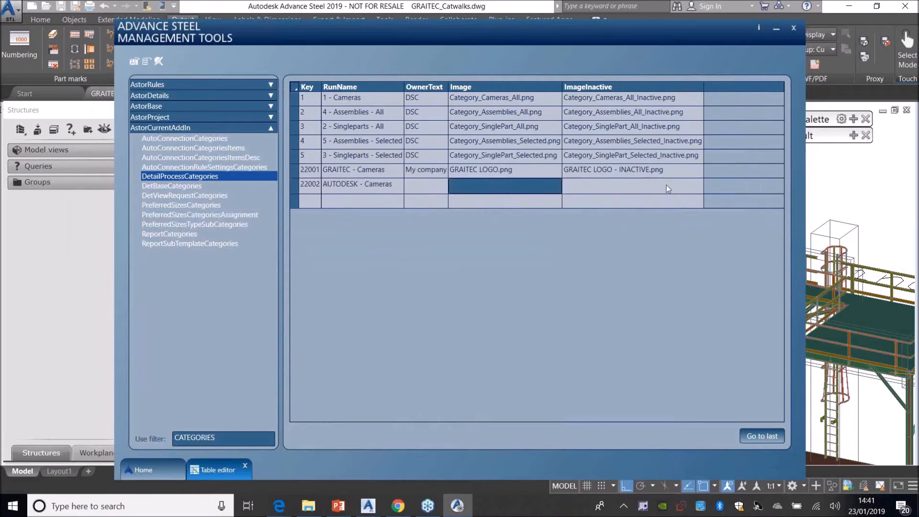
{"action": "type", "text": "AUTODESK LOGO.png"}
Copy the ImageInactive value AUTODESK LOGO - INACTIVE.png from DetBaseCategories into the AUTODESK - Cameras row of DetailProcessCategories.
{"action": "left_click", "coordinate": [227, 188]}
{"action": "left_click", "coordinate": [670, 219]}
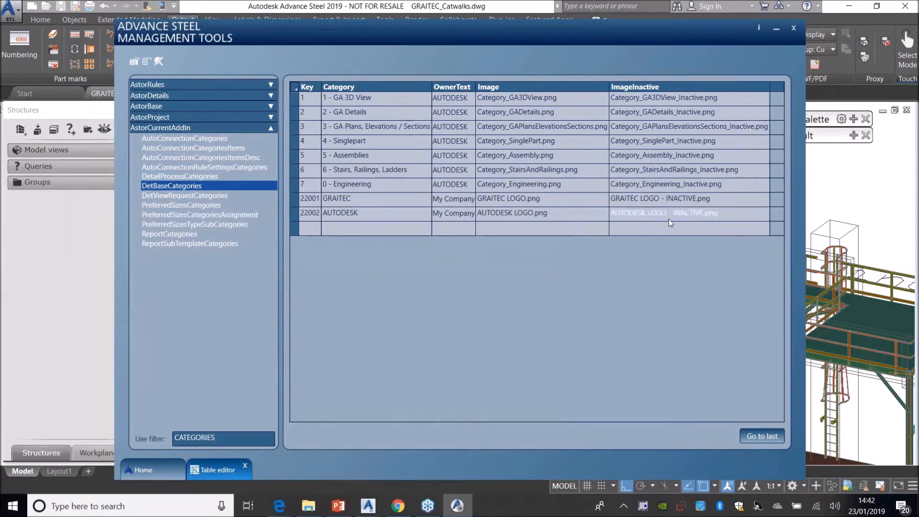
{"action": "left_click", "coordinate": [180, 175]}
{"action": "left_click", "coordinate": [613, 173]}
{"action": "left_click", "coordinate": [610, 185]}
{"action": "type", "text": "AUTODESK LOGO - INACTIVE.png"}
Set the OwnerText of the AUTODESK - Cameras row to My company, recheck DetBaseCategories and close the Management Tools.
{"action": "left_click", "coordinate": [432, 184]}
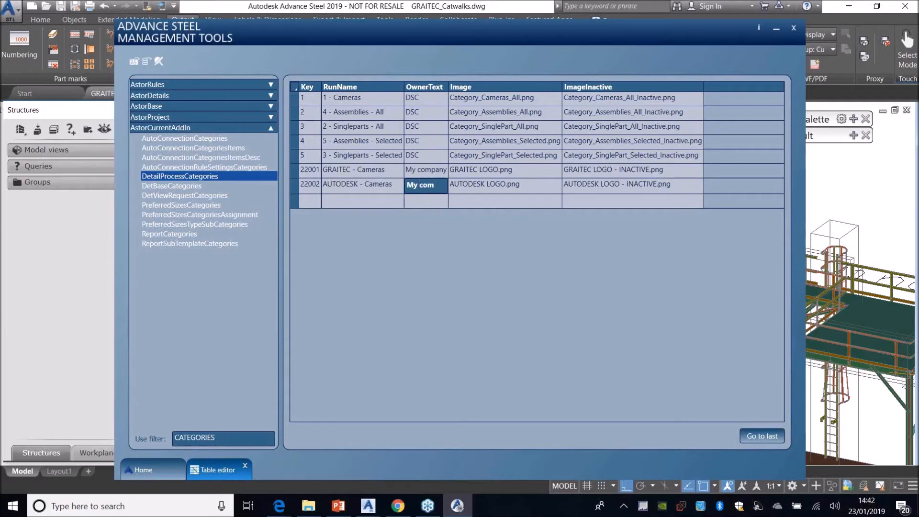
{"action": "type", "text": "any"}
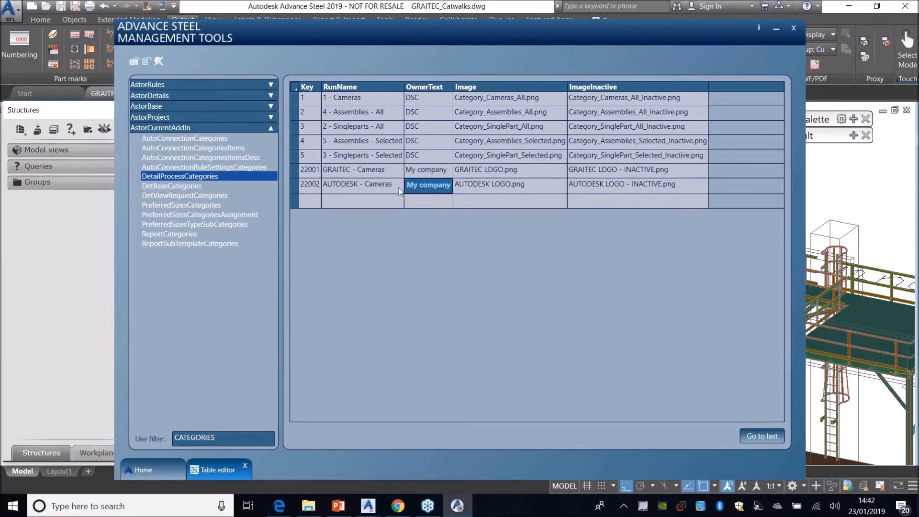
{"action": "left_click", "coordinate": [203, 185]}
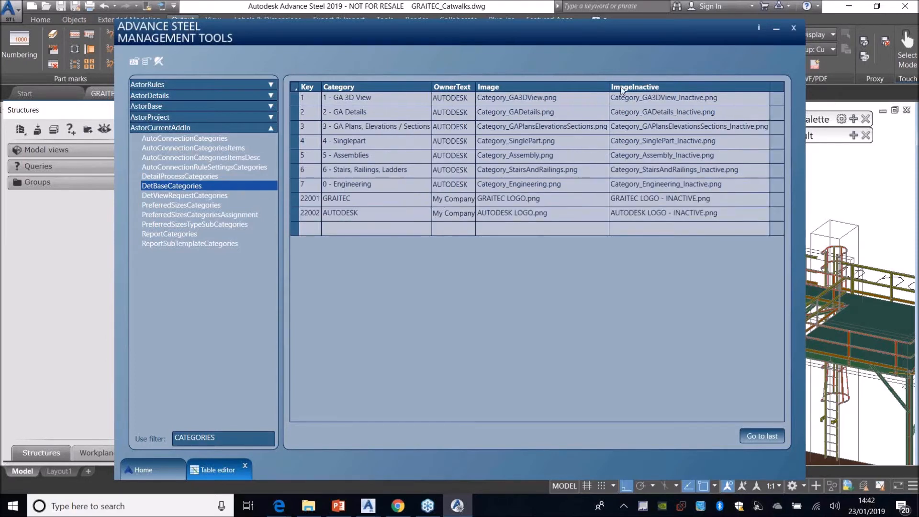
{"action": "left_click", "coordinate": [793, 29]}
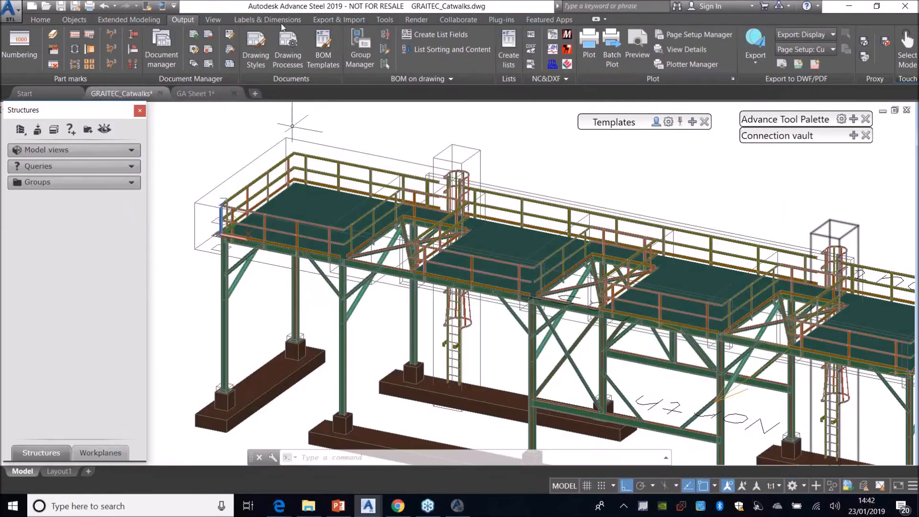
Exit Advance Steel, saving GRAITEC_Catwalks.dwg but discarding changes to GA Sheet 1.dwg, and restart it with the United States content.
{"action": "left_click", "coordinate": [385, 20]}
{"action": "left_click", "coordinate": [59, 52]}
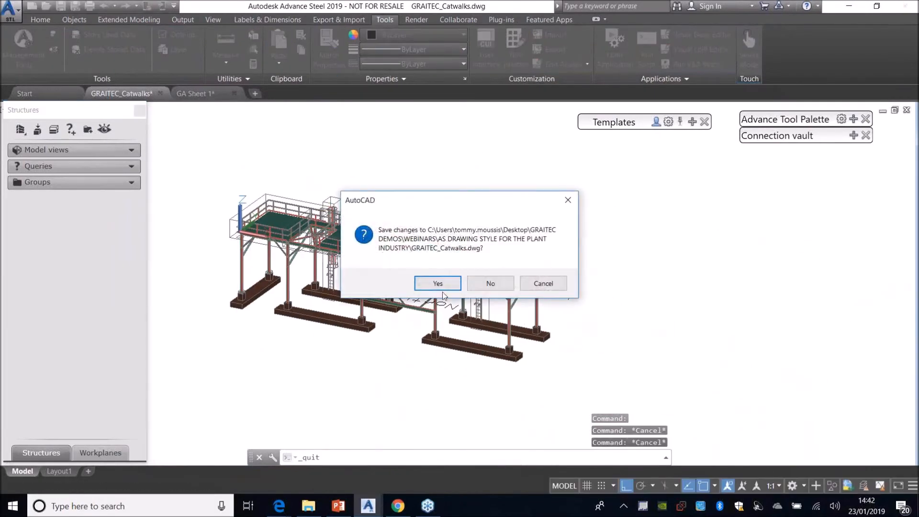
{"action": "left_click", "coordinate": [446, 287]}
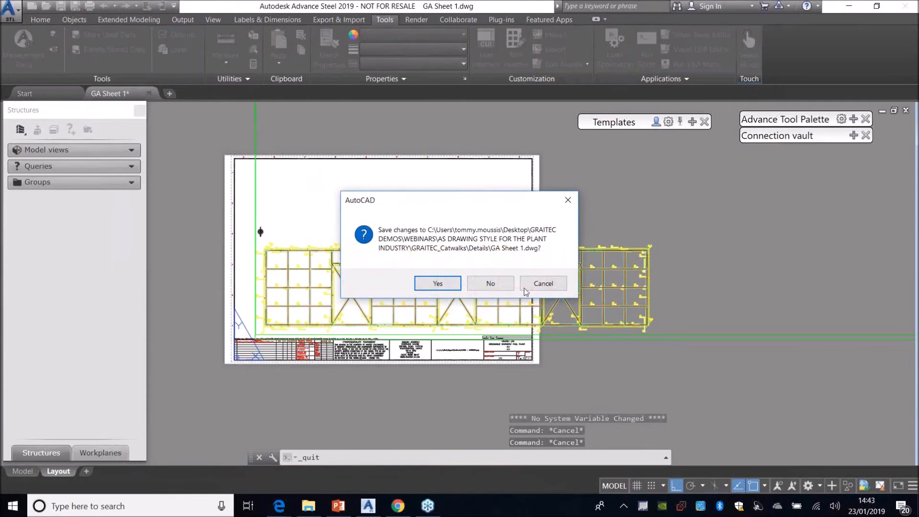
{"action": "left_click", "coordinate": [493, 283]}
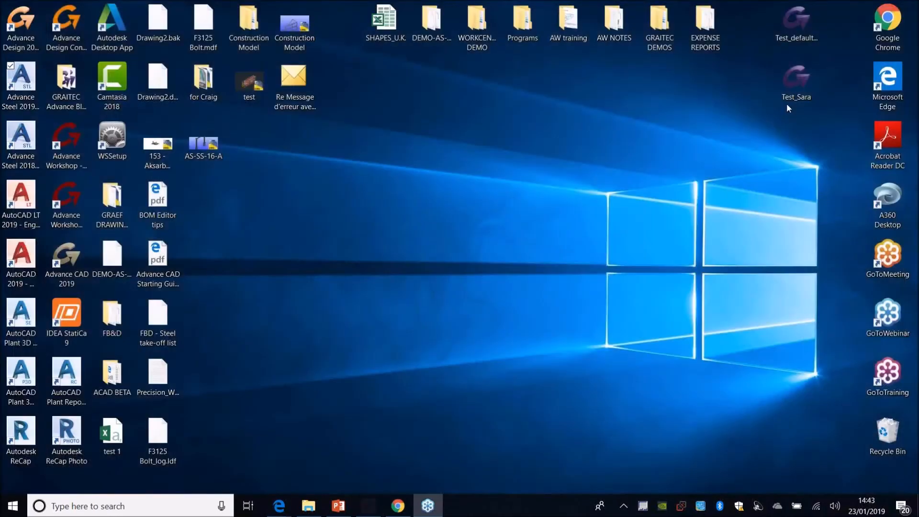
{"action": "double_click", "coordinate": [21, 87]}
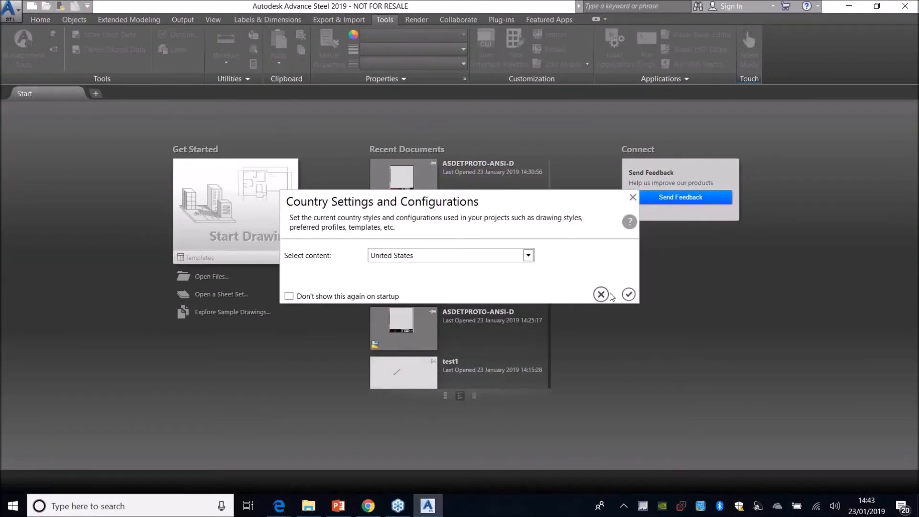
{"action": "left_click", "coordinate": [629, 295]}
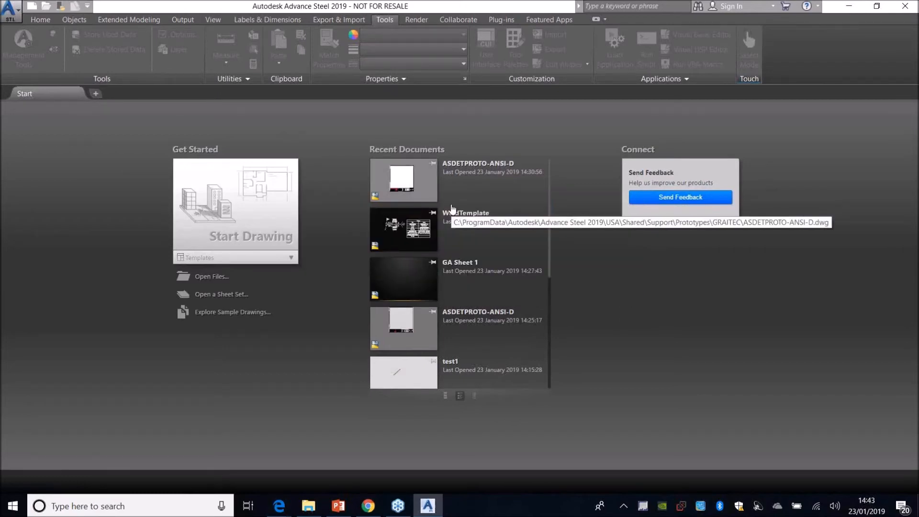
Open GRAITEC_Catwalks from the AS DRAWING STYLE FOR THE PLANT INDUSTRY folder within Desktop\GRAITEC DEMOS, without showing proxy graphics.
{"action": "left_click", "coordinate": [10, 9]}
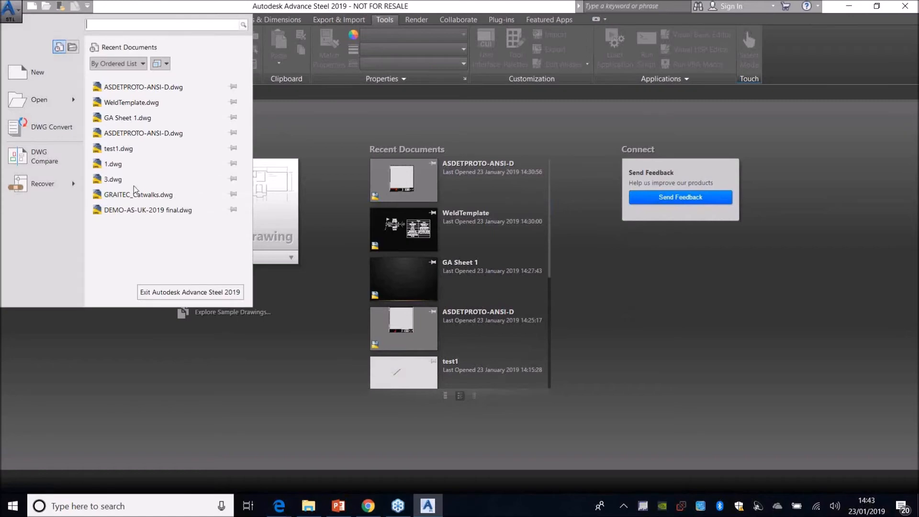
{"action": "mouse_move", "coordinate": [36, 108]}
{"action": "left_click", "coordinate": [178, 84]}
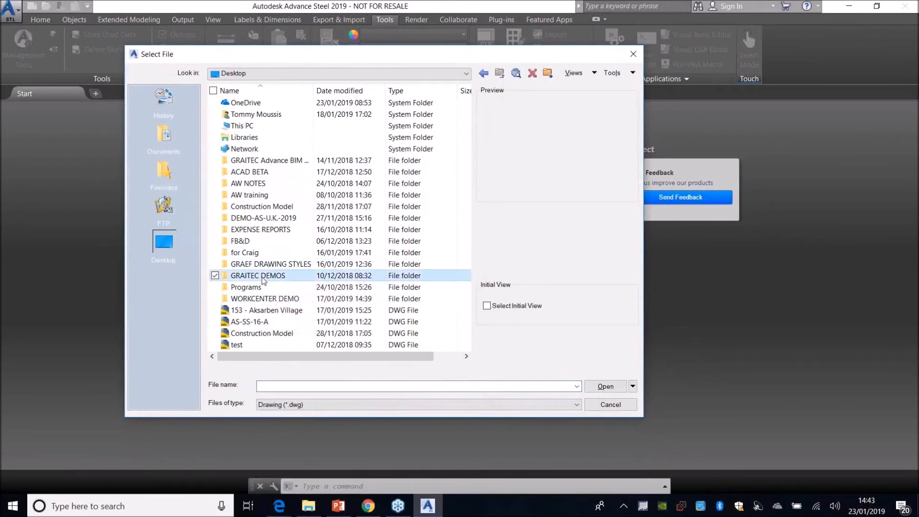
{"action": "double_click", "coordinate": [265, 276]}
{"action": "double_click", "coordinate": [275, 208]}
{"action": "left_click", "coordinate": [258, 114]}
{"action": "double_click", "coordinate": [259, 114]}
{"action": "left_click", "coordinate": [239, 160]}
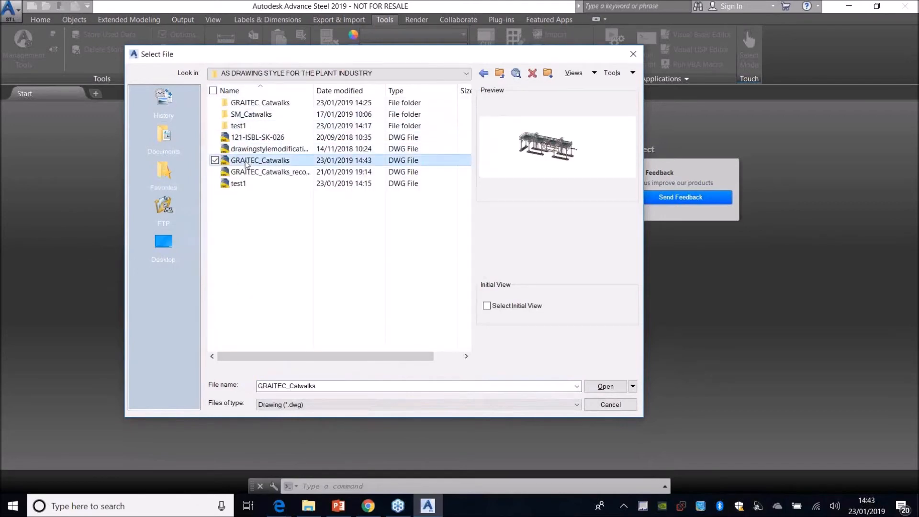
{"action": "double_click", "coordinate": [239, 160]}
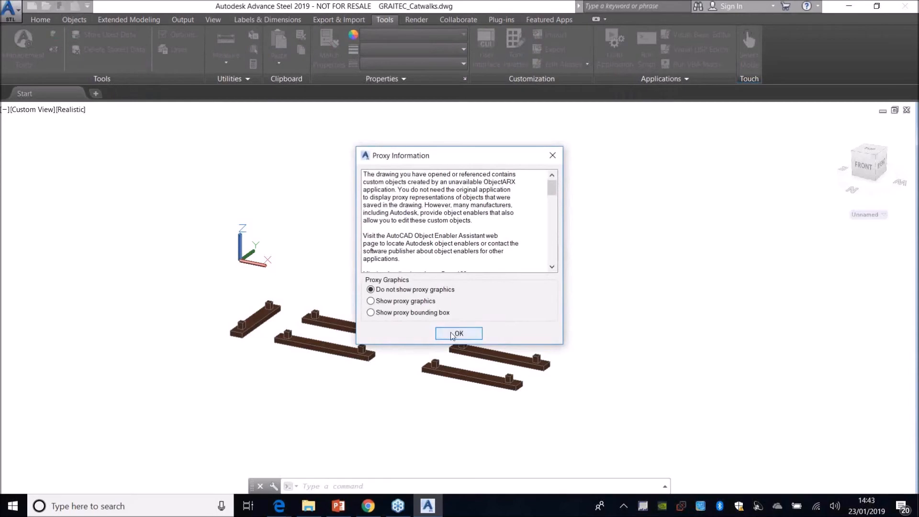
{"action": "left_click", "coordinate": [438, 334]}
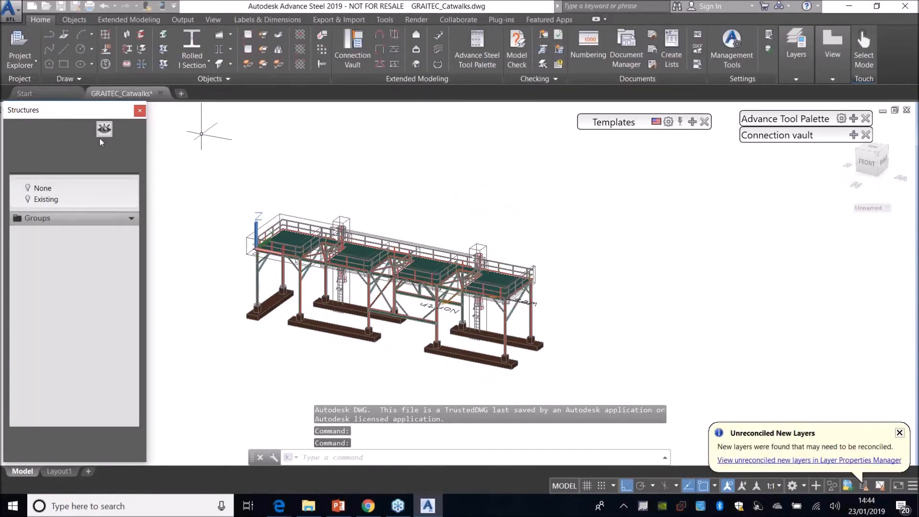
Close the Structures palette to clear the model view.
{"action": "left_click", "coordinate": [139, 112]}
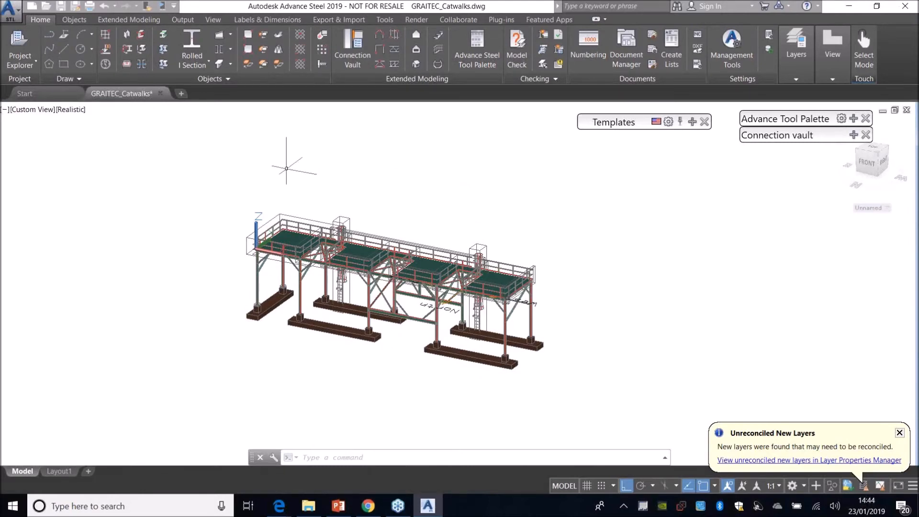
{"action": "left_click", "coordinate": [286, 143]}
{"action": "left_click", "coordinate": [205, 163]}
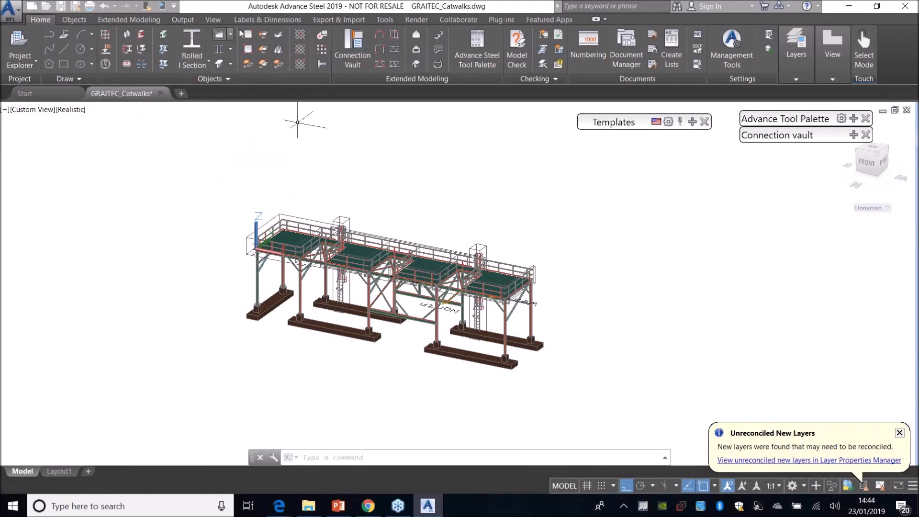
Open and expand the Drawing Processes palette and show its AUTODESK - Cameras category to check the assigned logo.
{"action": "left_click", "coordinate": [183, 19]}
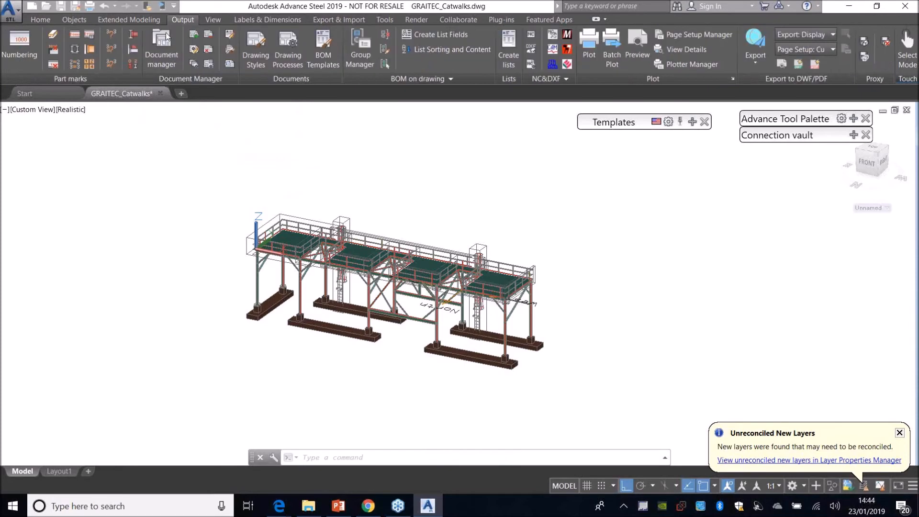
{"action": "left_click", "coordinate": [290, 59]}
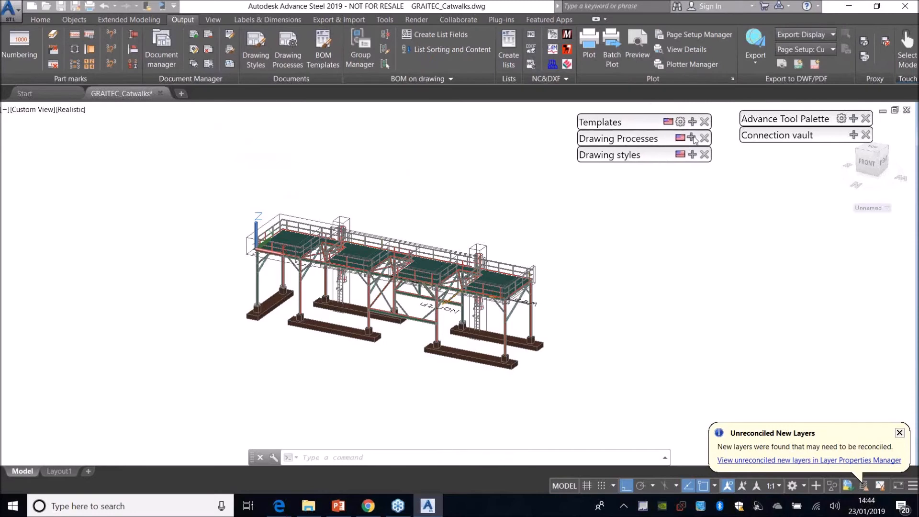
{"action": "left_click", "coordinate": [690, 139]}
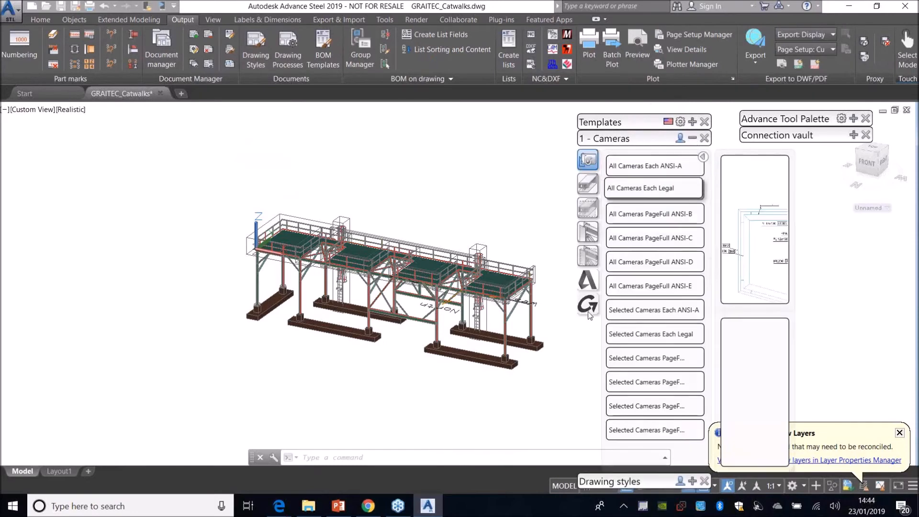
{"action": "left_click", "coordinate": [588, 283]}
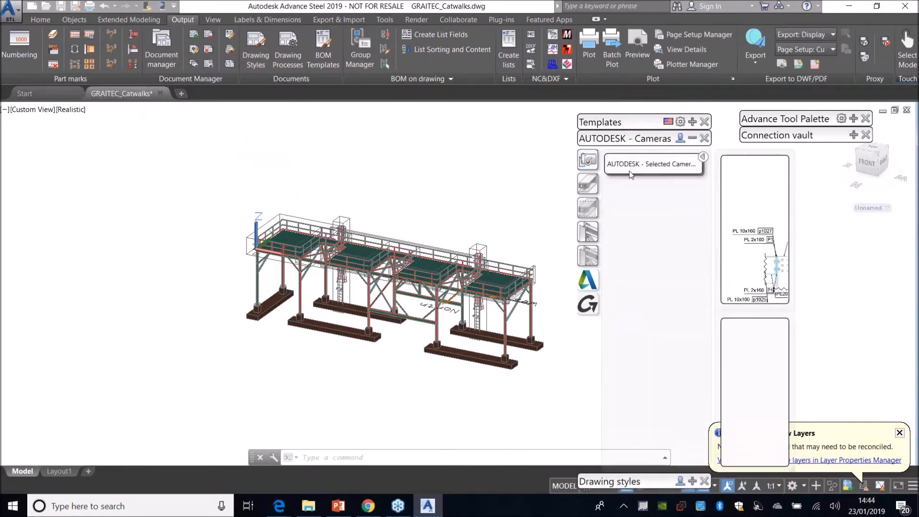
Expand the Drawing styles palette and show its AUTODESK category to check the assigned logo, then collapse it again.
{"action": "left_click", "coordinate": [693, 139]}
{"action": "left_click", "coordinate": [692, 155]}
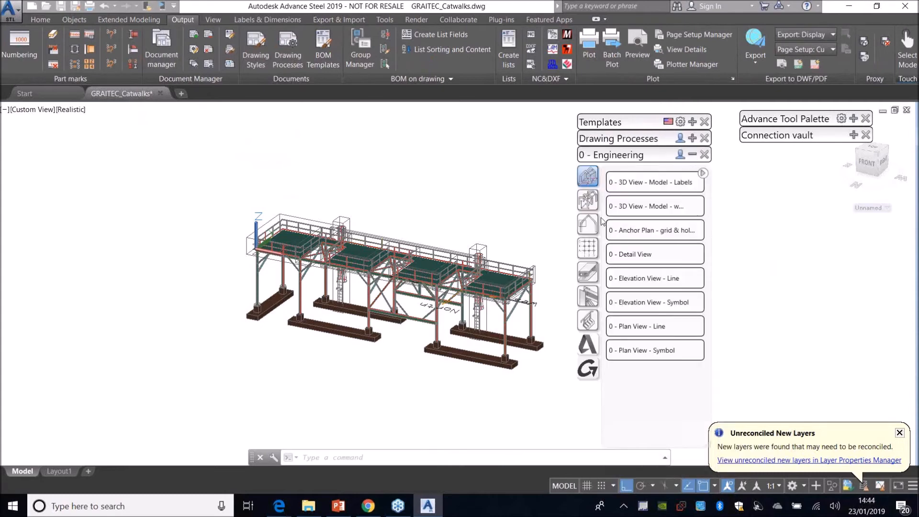
{"action": "left_click", "coordinate": [587, 353]}
{"action": "left_click", "coordinate": [593, 368]}
{"action": "left_click", "coordinate": [593, 353]}
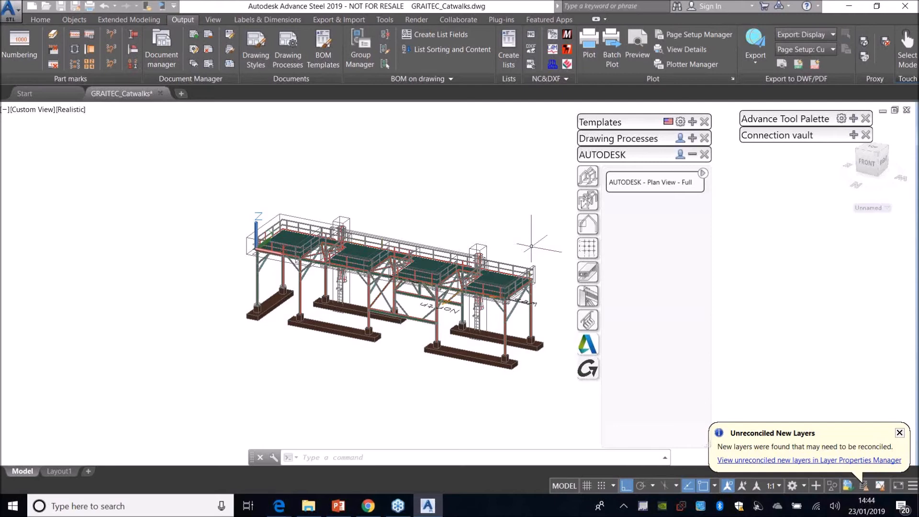
{"action": "left_click", "coordinate": [692, 154]}
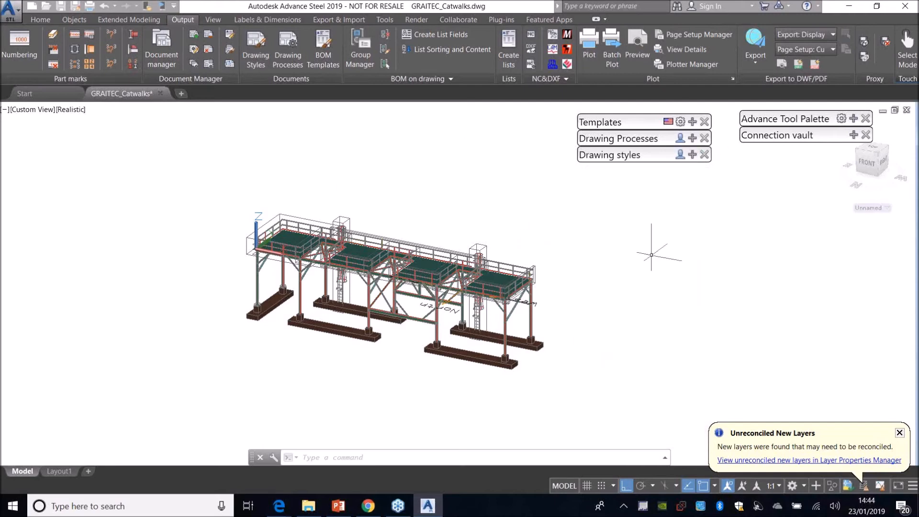
{"action": "middle_click_drag", "start_coordinate": [576, 357], "coordinate": [599, 379], "text": "shift"}
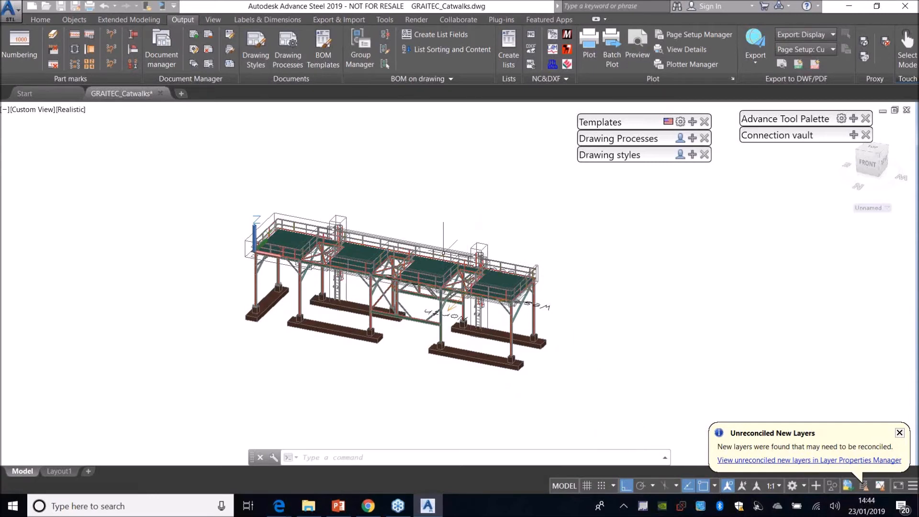
{"action": "scroll", "coordinate": [276, 235], "scroll_direction": "up", "scroll_amount": 4}
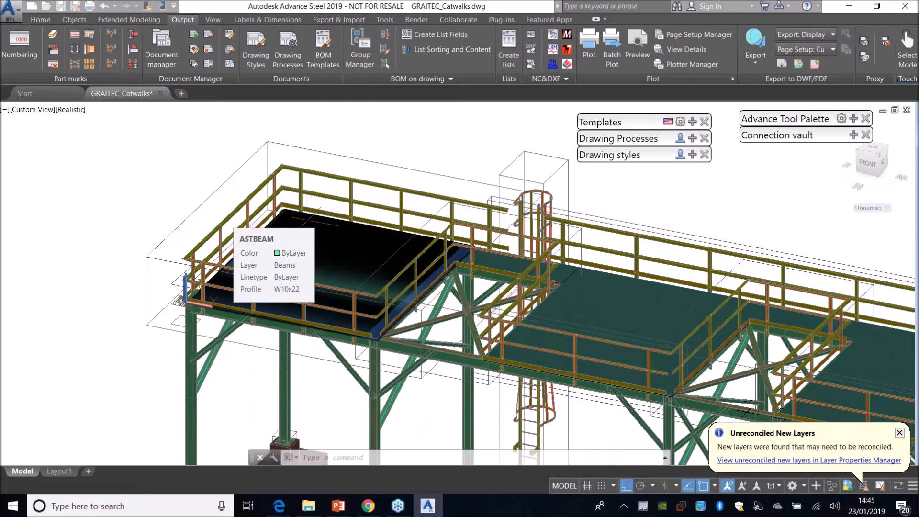
{"action": "scroll", "coordinate": [442, 189], "scroll_direction": "down", "scroll_amount": 3}
{"action": "middle_click_drag", "start_coordinate": [590, 217], "coordinate": [357, 230]}
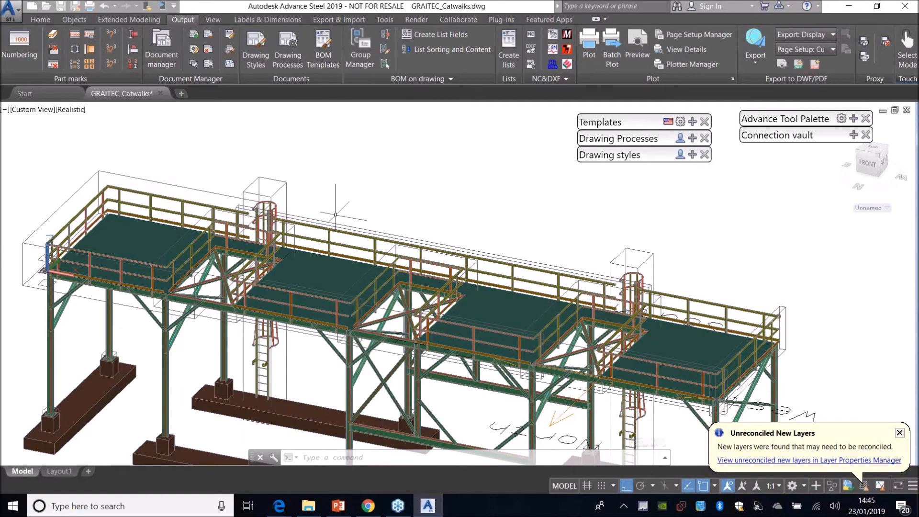
{"action": "middle_click_drag", "start_coordinate": [662, 344], "coordinate": [649, 289]}
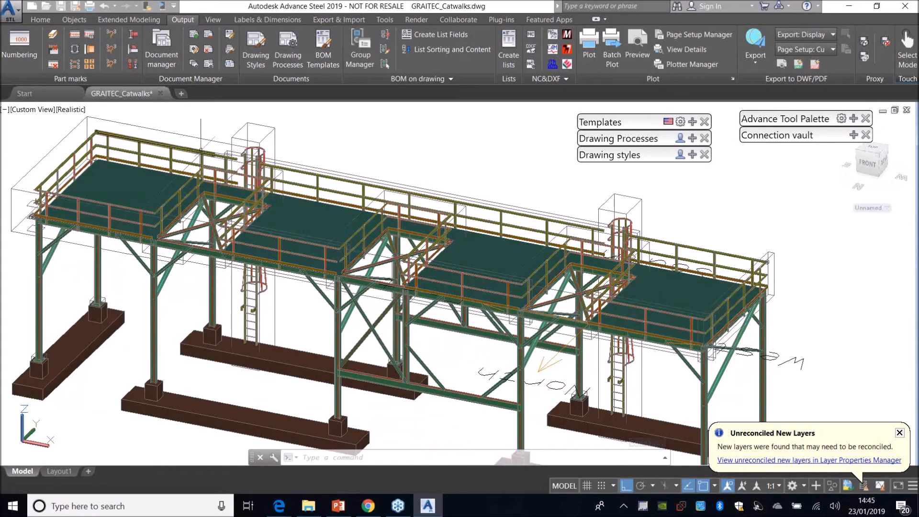
{"action": "middle_click_drag", "start_coordinate": [458, 173], "coordinate": [458, 197]}
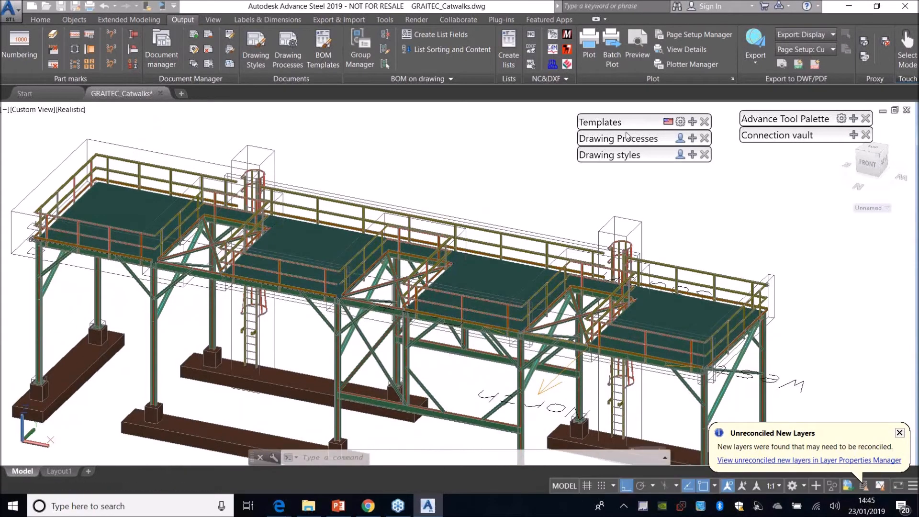
Move the UCS origin to the platform level at the end corner of the catwalk's first platform.
{"action": "left_click", "coordinate": [852, 118]}
{"action": "left_click", "coordinate": [750, 213]}
{"action": "left_click", "coordinate": [784, 226]}
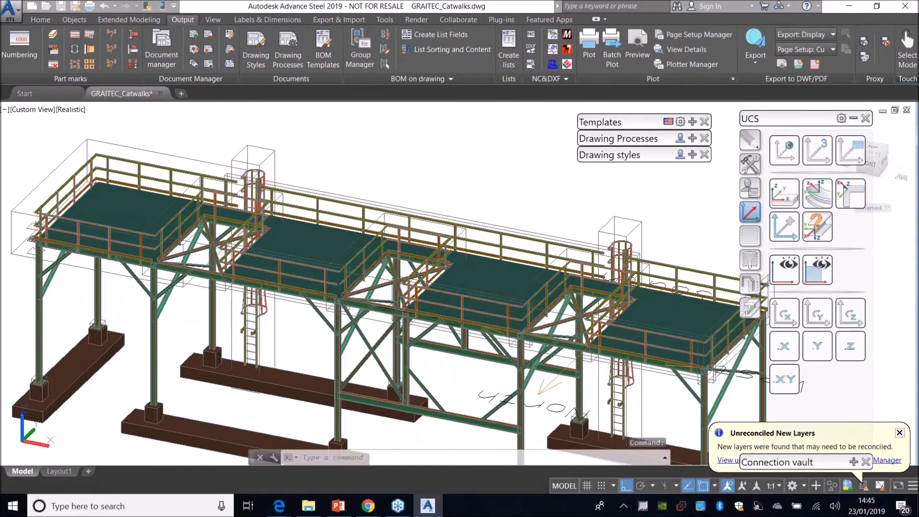
{"action": "scroll", "coordinate": [22, 236], "scroll_direction": "up", "scroll_amount": 6}
{"action": "scroll", "coordinate": [22, 236], "scroll_direction": "up", "scroll_amount": 3}
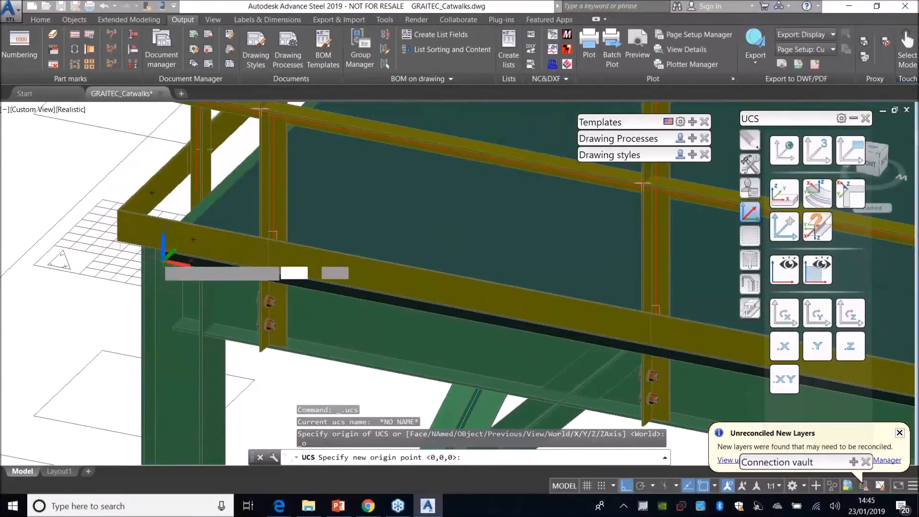
{"action": "scroll", "coordinate": [129, 242], "scroll_direction": "up", "scroll_amount": 3}
{"action": "scroll", "coordinate": [688, 167], "scroll_direction": "down", "scroll_amount": 10}
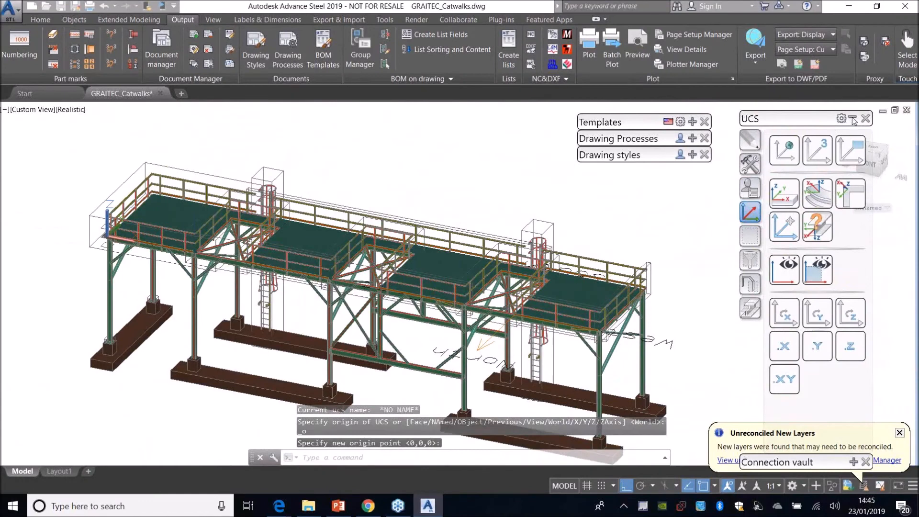
{"action": "left_click", "coordinate": [854, 120]}
Start the AUTODESK - Plan View - Full style for the platform and railing level, as drawing 2 at 3/8"=1'-0" with prototype ASDETPROTO-ANSI-D.dwg.
{"action": "left_click", "coordinate": [693, 156]}
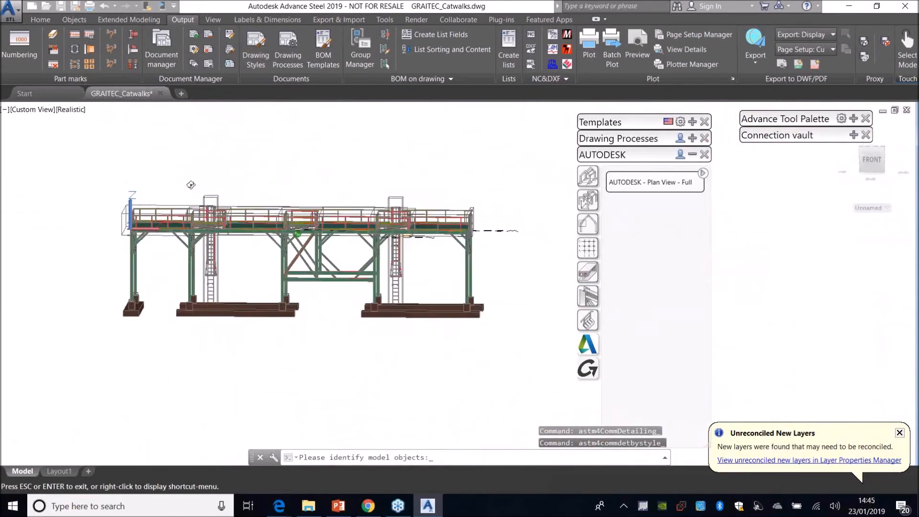
{"action": "left_click", "coordinate": [109, 191]}
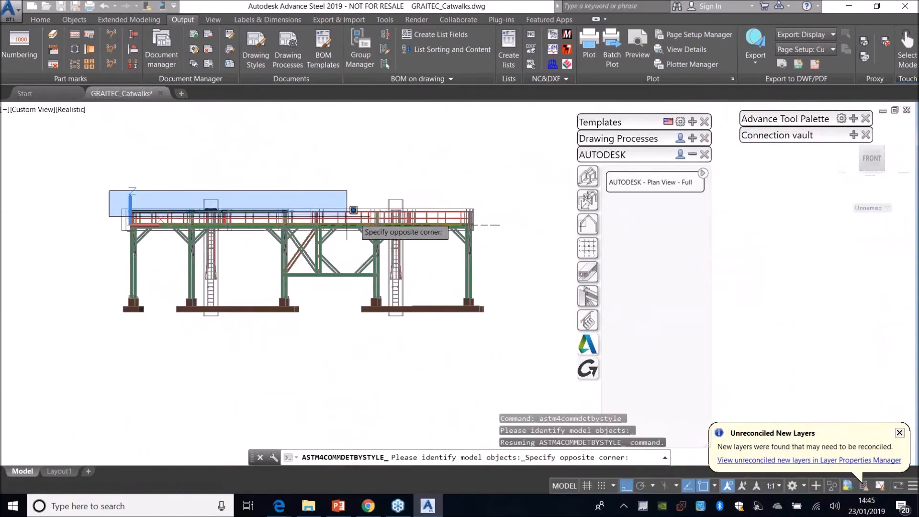
{"action": "left_click", "coordinate": [503, 224]}
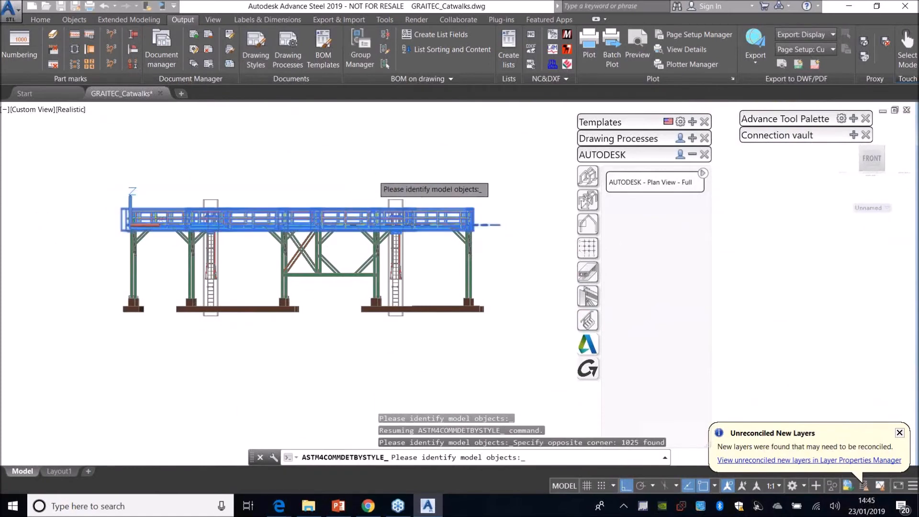
{"action": "key", "text": "Return"}
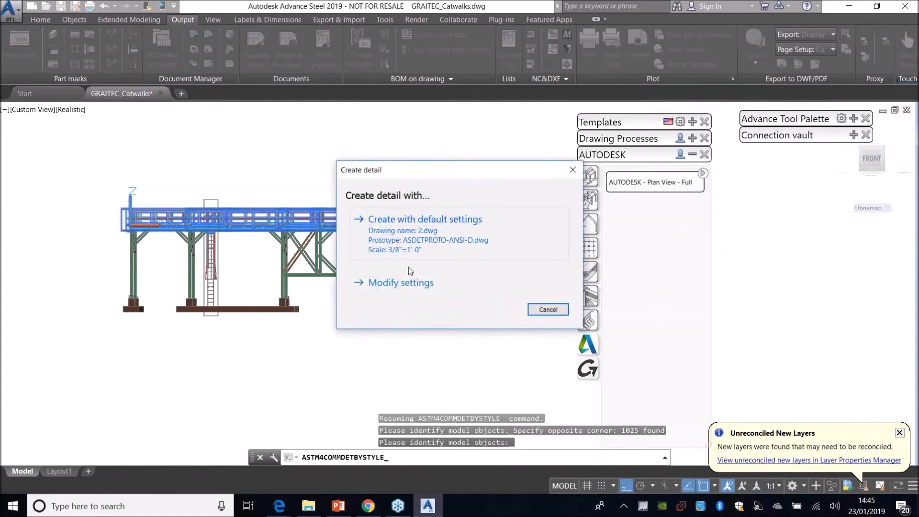
{"action": "left_click", "coordinate": [409, 290]}
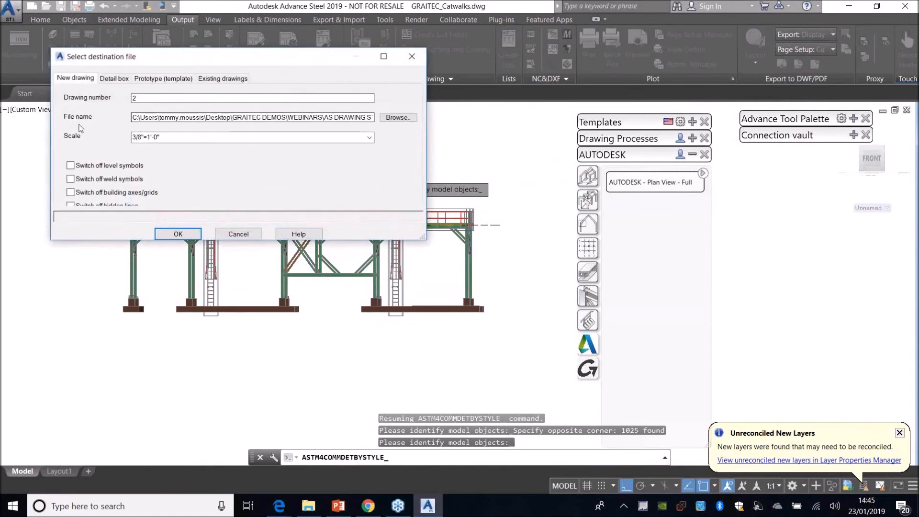
{"action": "left_click", "coordinate": [136, 78]}
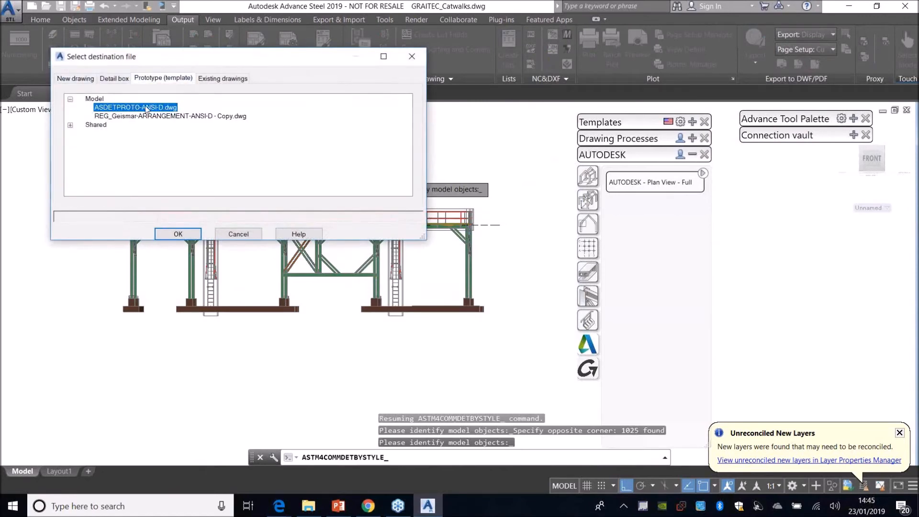
{"action": "left_click", "coordinate": [181, 234]}
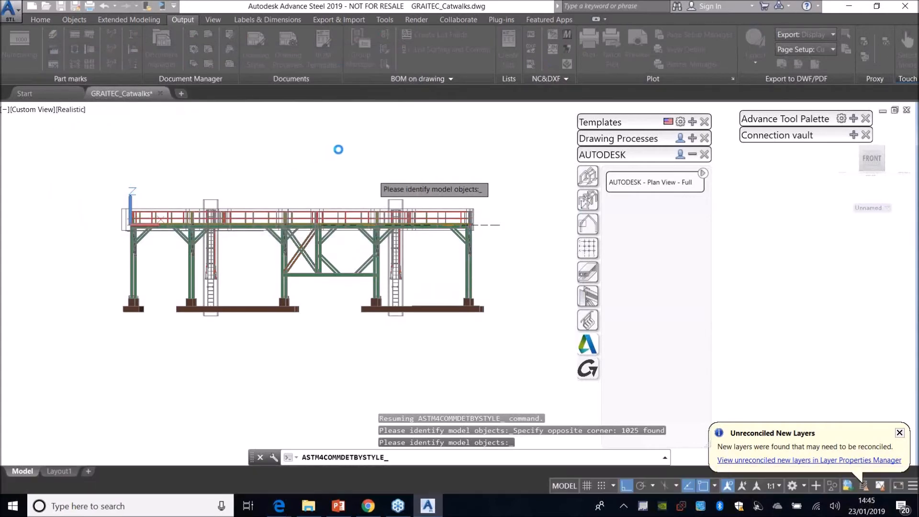
Define the plan view's detail window around the complete catwalk platform level in a 3D view.
{"action": "middle_click_drag", "start_coordinate": [396, 151], "coordinate": [348, 221], "text": "shift"}
{"action": "left_click", "coordinate": [62, 224]}
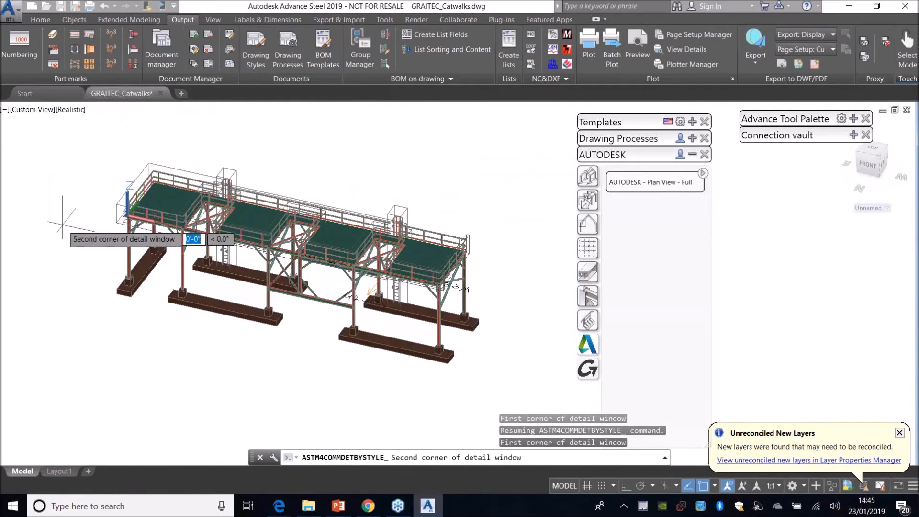
{"action": "left_click", "coordinate": [533, 227]}
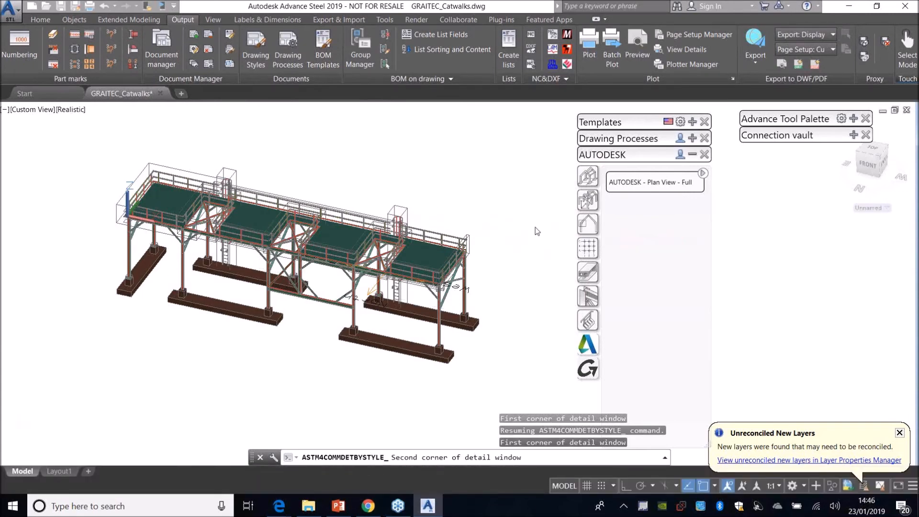
{"action": "left_click", "coordinate": [458, 335]}
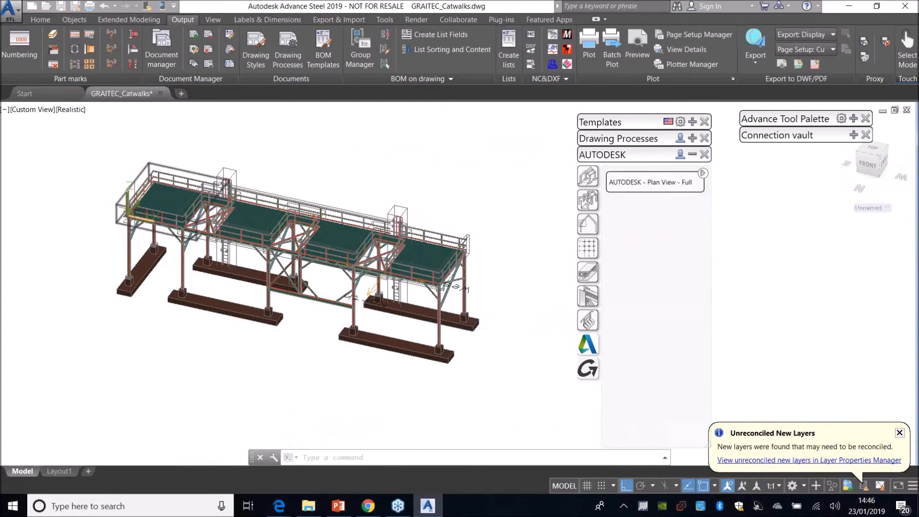
Set the model objects selection of the user drawing style AUTODESK - Plan View - Full to Detail box with XRefs.
{"action": "left_click", "coordinate": [195, 52]}
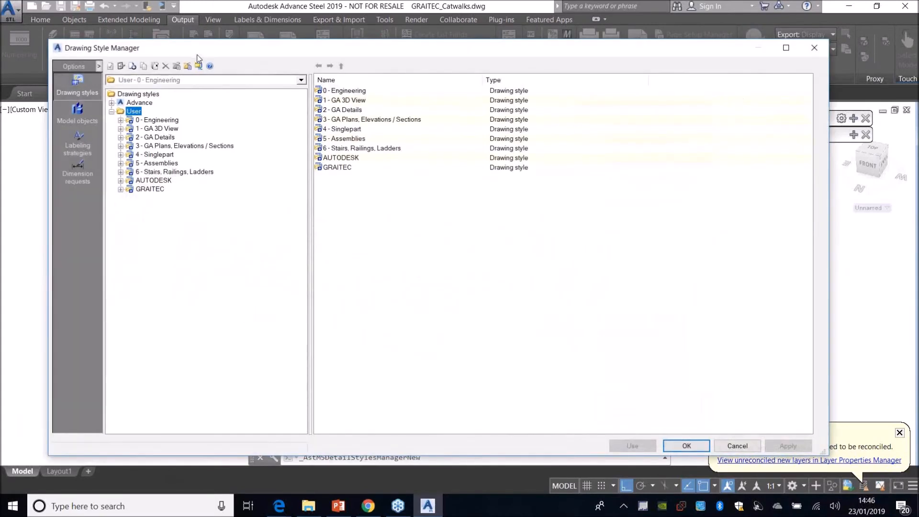
{"action": "left_click", "coordinate": [120, 181]}
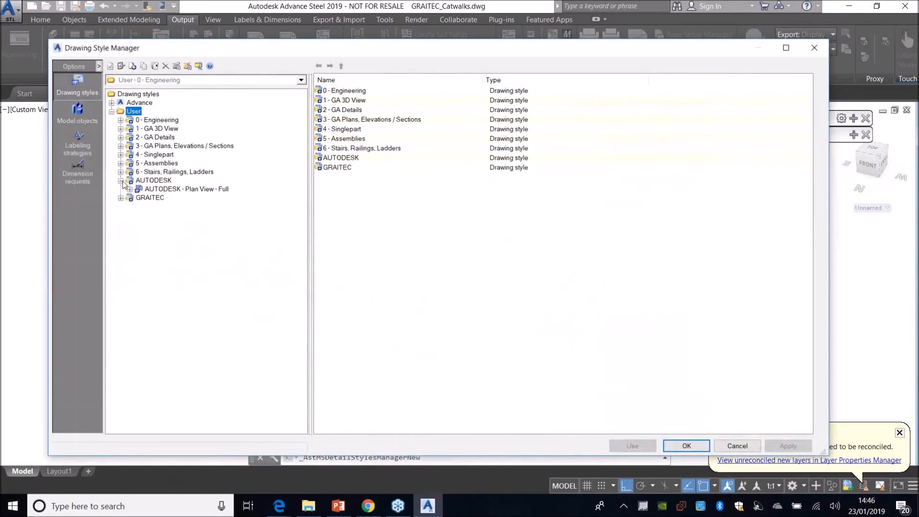
{"action": "left_click", "coordinate": [162, 189]}
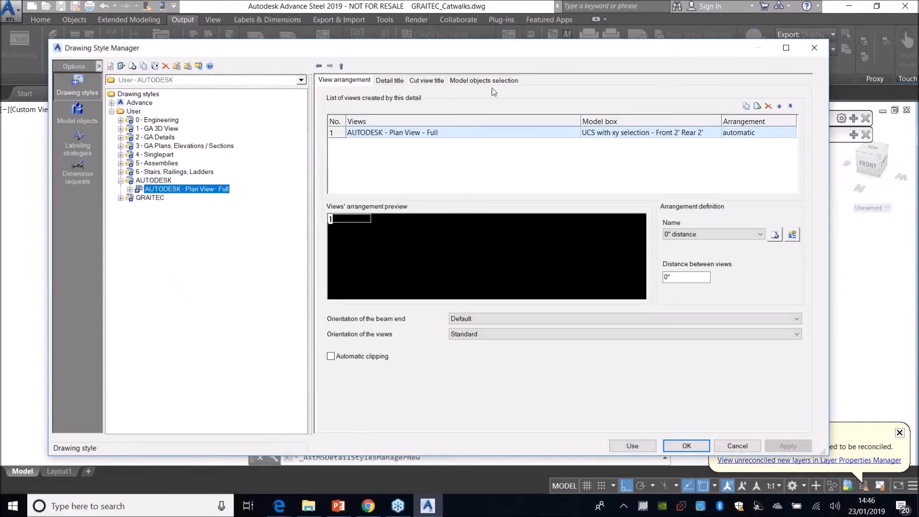
{"action": "left_click", "coordinate": [485, 80]}
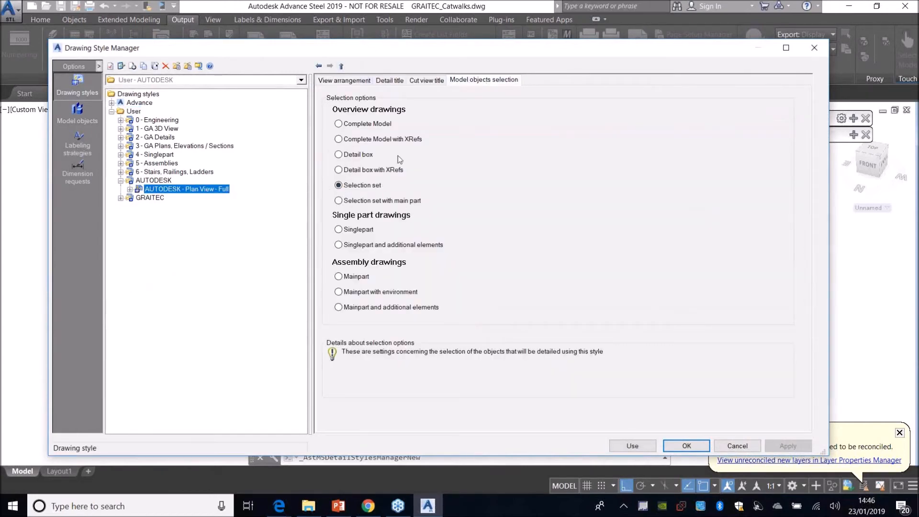
{"action": "left_click", "coordinate": [352, 171]}
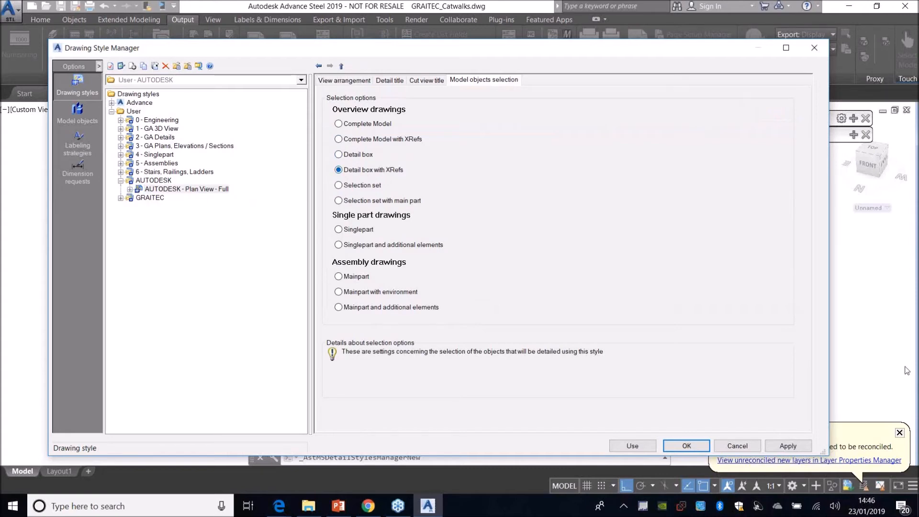
{"action": "left_click", "coordinate": [788, 446]}
{"action": "left_click", "coordinate": [686, 445]}
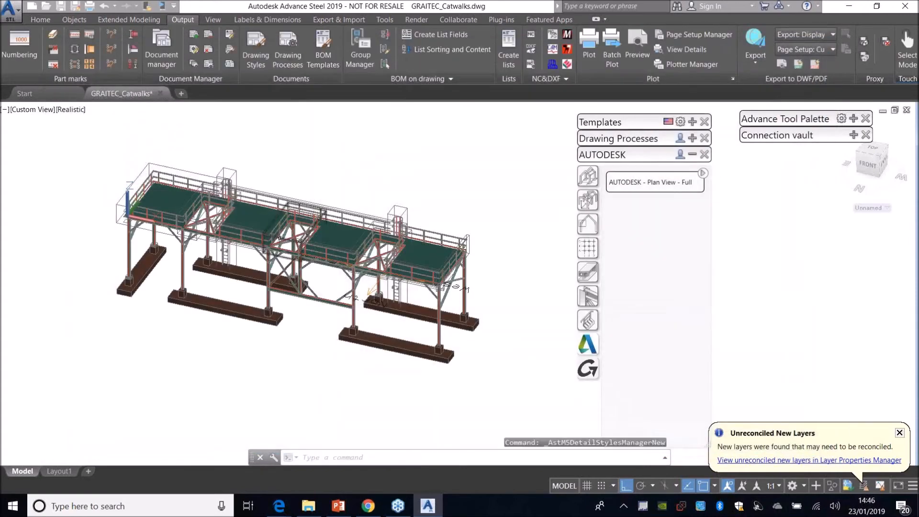
Create drawing 3 with the AUTODESK - Plan View - Full style and prototype ASDETPROTO-ANSI-D.dwg, framing the entire catwalk with the detail window.
{"action": "left_click", "coordinate": [172, 49]}
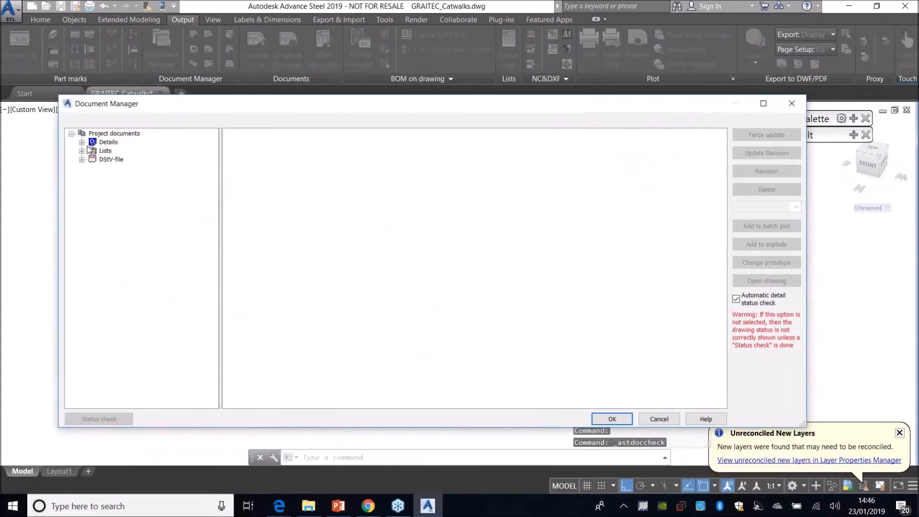
{"action": "left_click", "coordinate": [791, 103]}
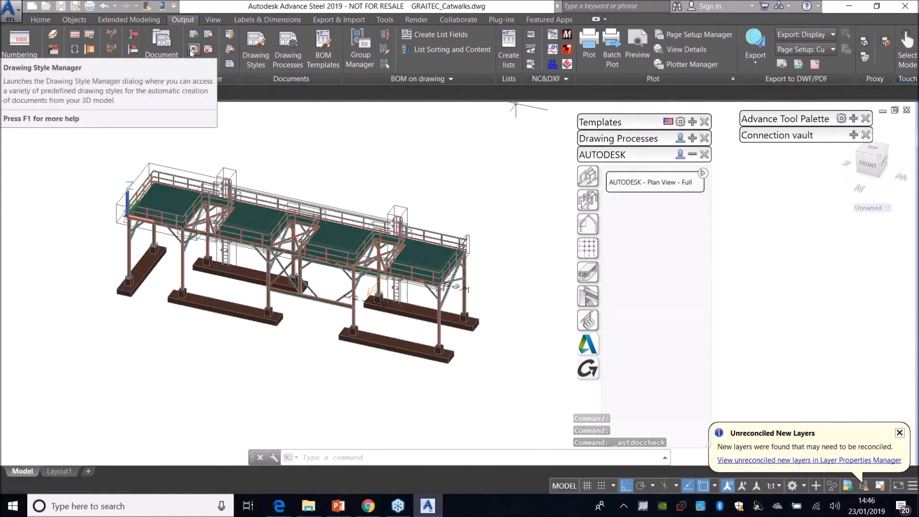
{"action": "left_click", "coordinate": [644, 189]}
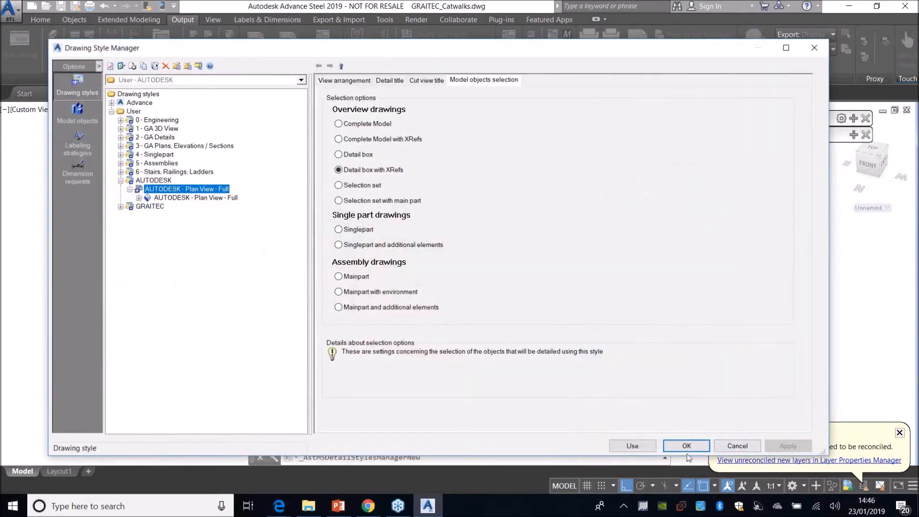
{"action": "left_click", "coordinate": [632, 447]}
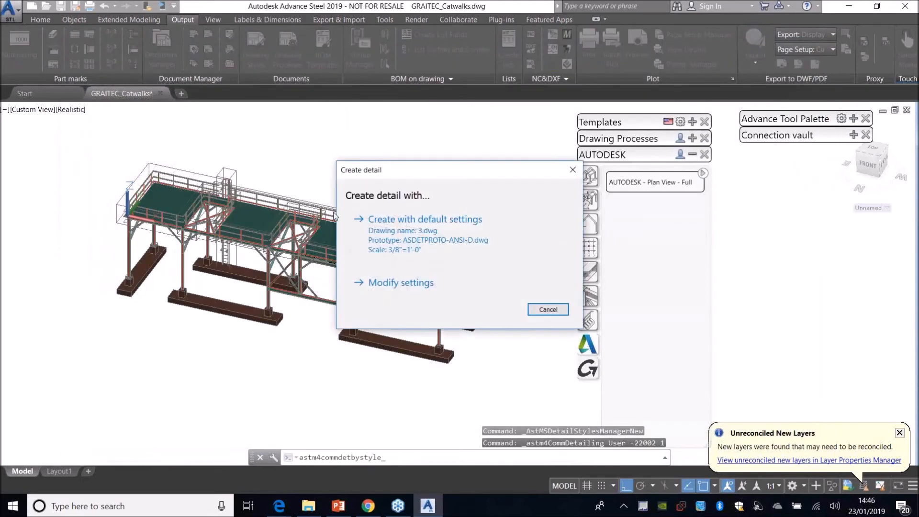
{"action": "left_click", "coordinate": [464, 280]}
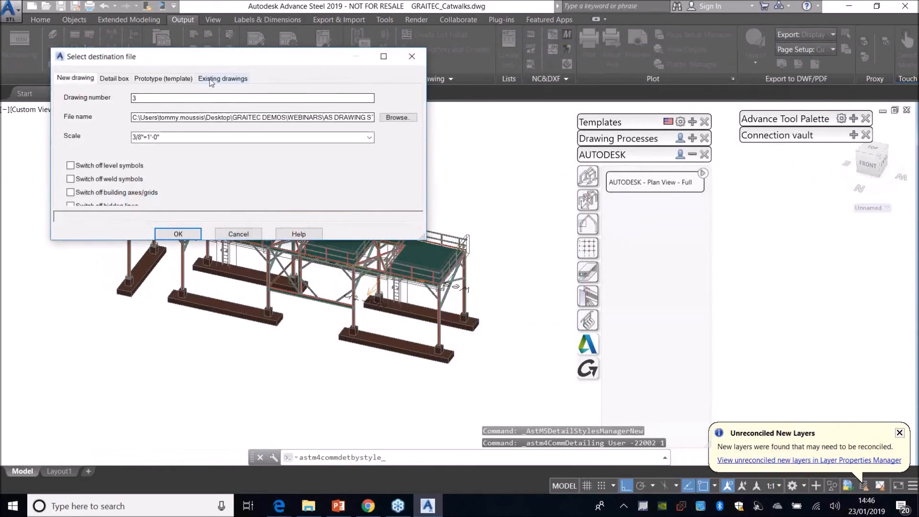
{"action": "left_click", "coordinate": [140, 79]}
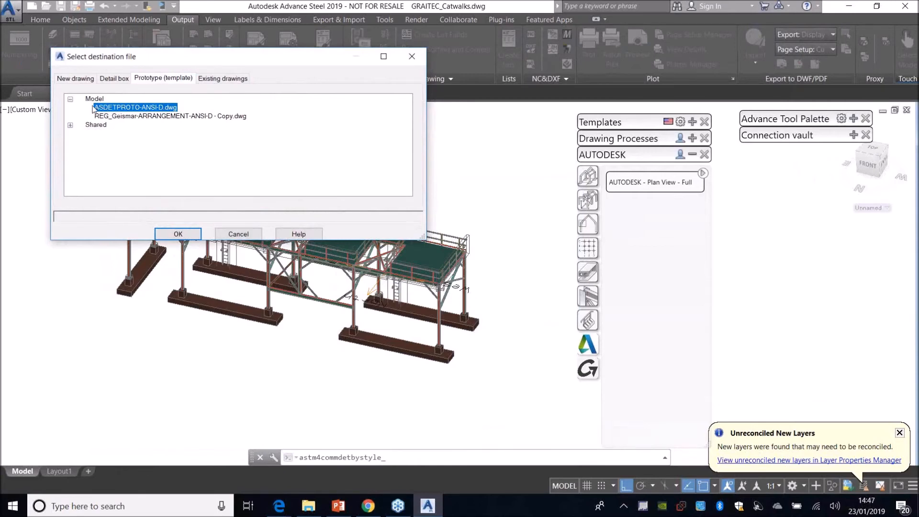
{"action": "left_click", "coordinate": [189, 238]}
{"action": "left_click", "coordinate": [57, 226]}
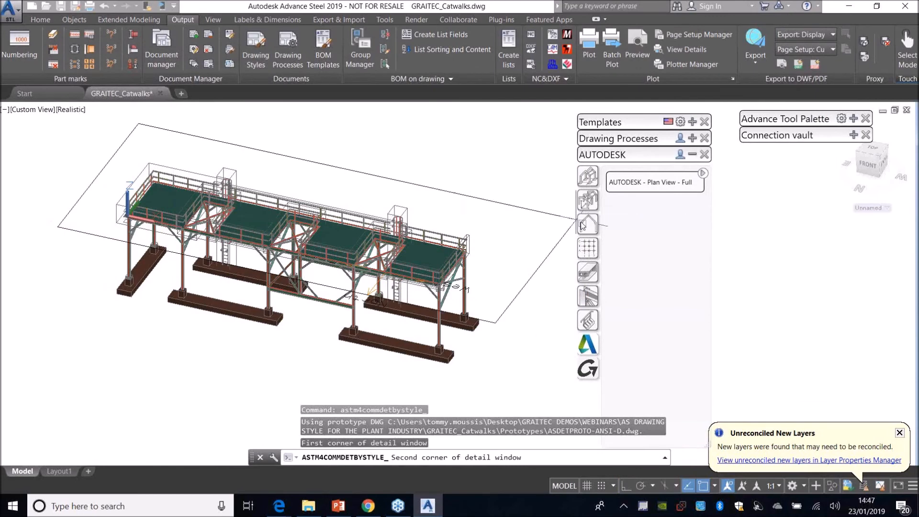
{"action": "left_click", "coordinate": [525, 223]}
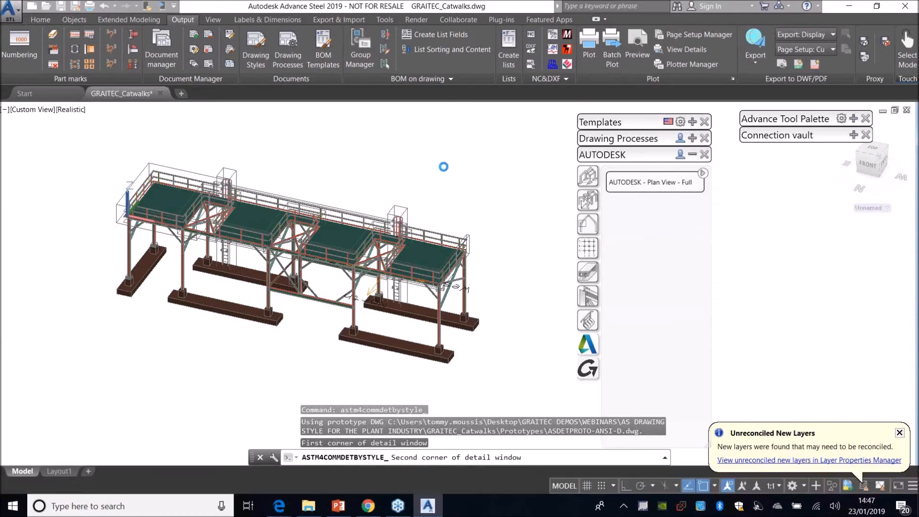
Complete the detail window around the entire catwalk and open the generated 3.dwg from the up-to-date details of the project documents.
{"action": "left_click", "coordinate": [458, 334]}
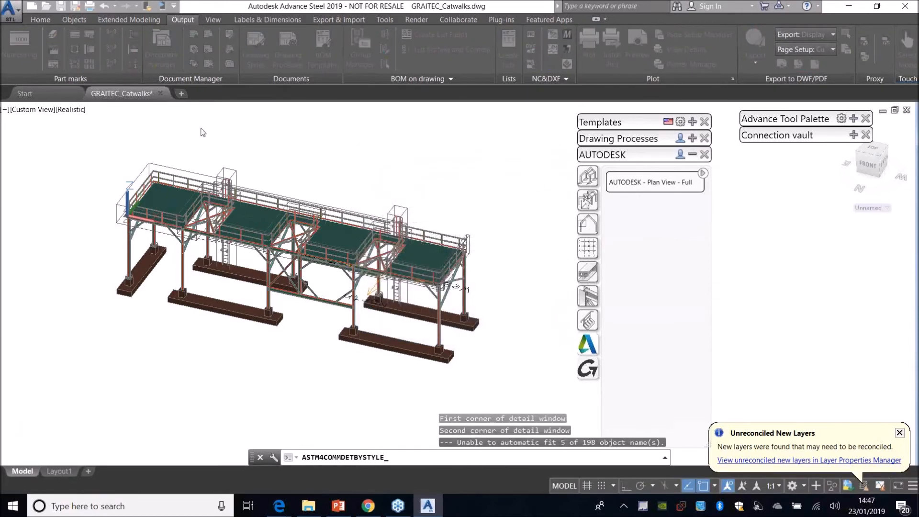
{"action": "left_click", "coordinate": [256, 47]}
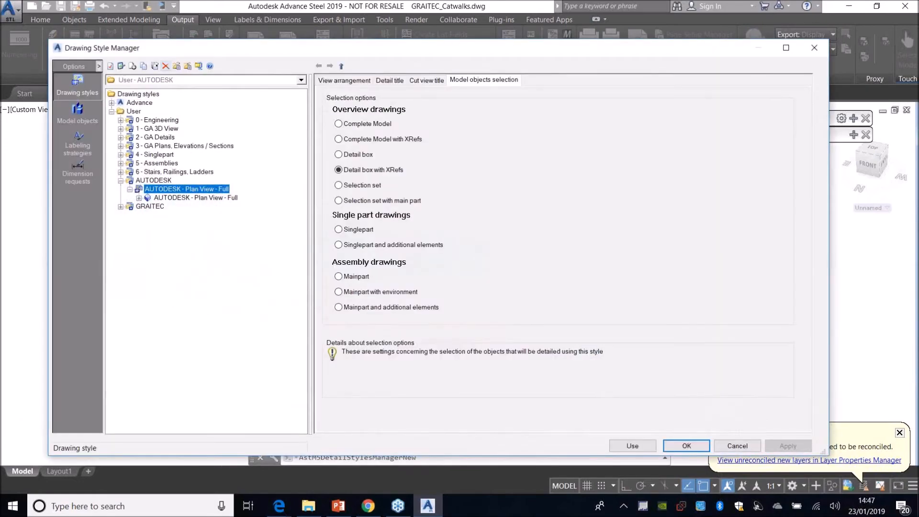
{"action": "left_click", "coordinate": [815, 48]}
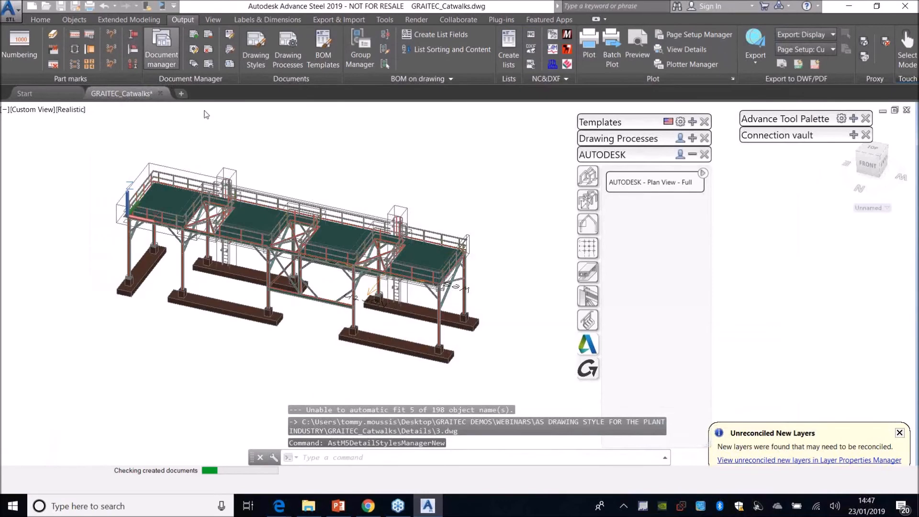
{"action": "left_click", "coordinate": [82, 142]}
{"action": "left_click", "coordinate": [92, 151]}
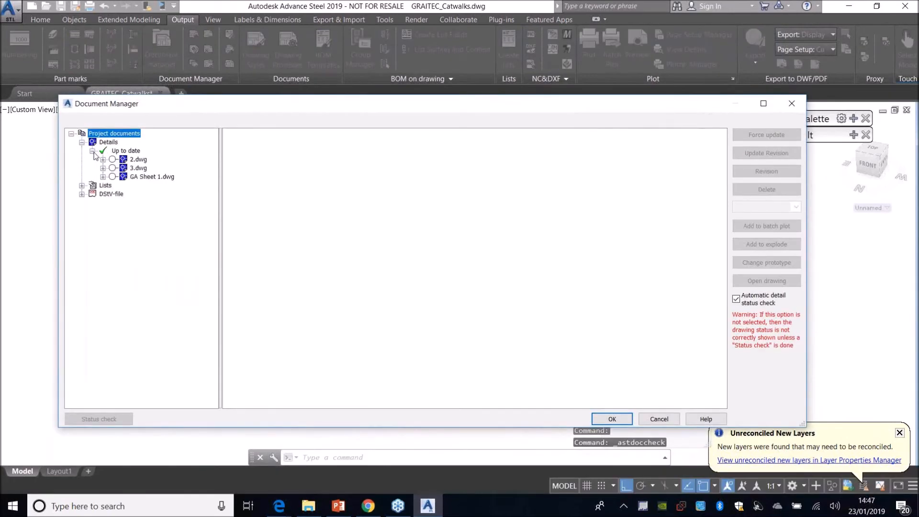
{"action": "double_click", "coordinate": [139, 168]}
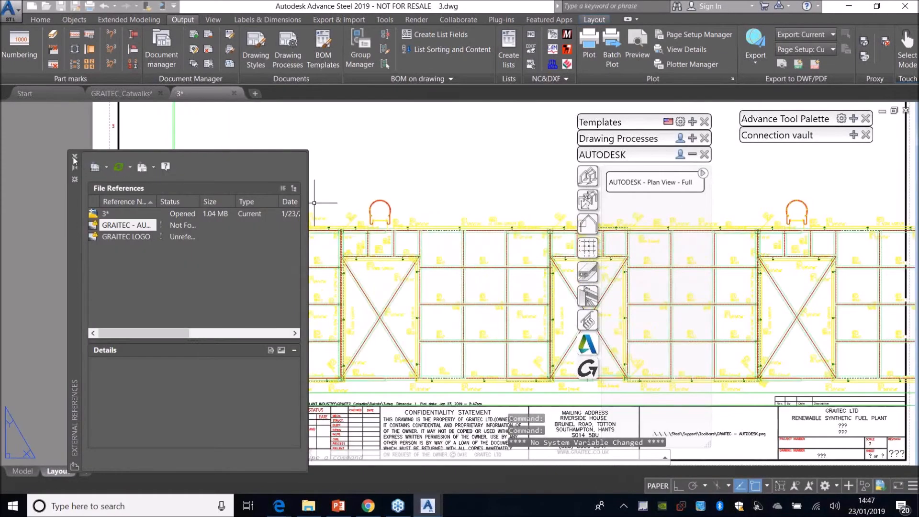
Examine the part marks and section name labels of the beams and plates throughout the catwalk plan view in 3.dwg.
{"action": "scroll", "coordinate": [335, 220], "scroll_direction": "up", "scroll_amount": 8}
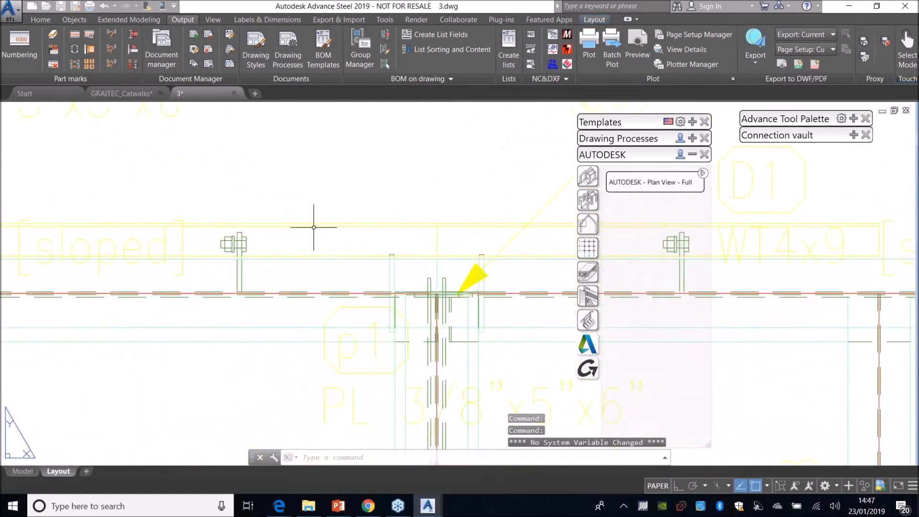
{"action": "scroll", "coordinate": [330, 225], "scroll_direction": "down", "scroll_amount": 6}
{"action": "scroll", "coordinate": [213, 221], "scroll_direction": "up", "scroll_amount": 5}
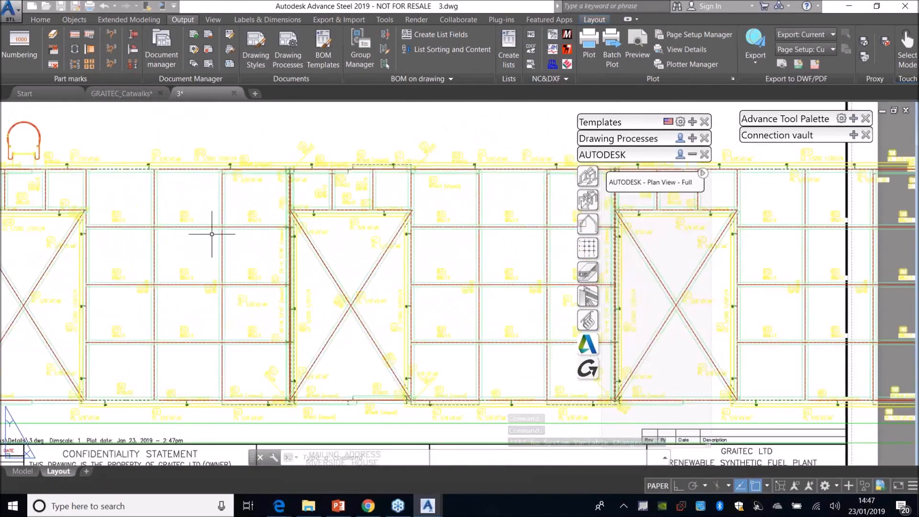
{"action": "scroll", "coordinate": [210, 206], "scroll_direction": "up", "scroll_amount": 5}
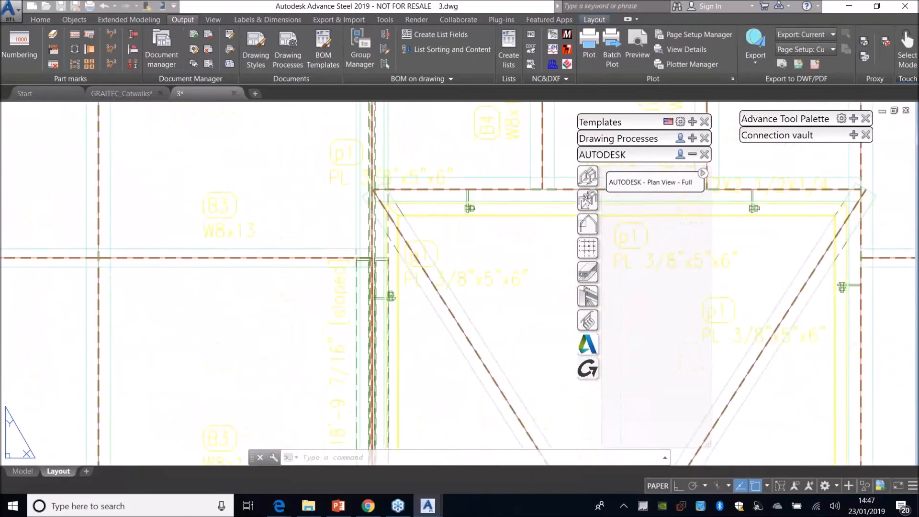
{"action": "left_click", "coordinate": [178, 177]}
{"action": "left_click", "coordinate": [220, 176]}
{"action": "scroll", "coordinate": [206, 221], "scroll_direction": "down", "scroll_amount": 5}
{"action": "scroll", "coordinate": [406, 216], "scroll_direction": "up", "scroll_amount": 2}
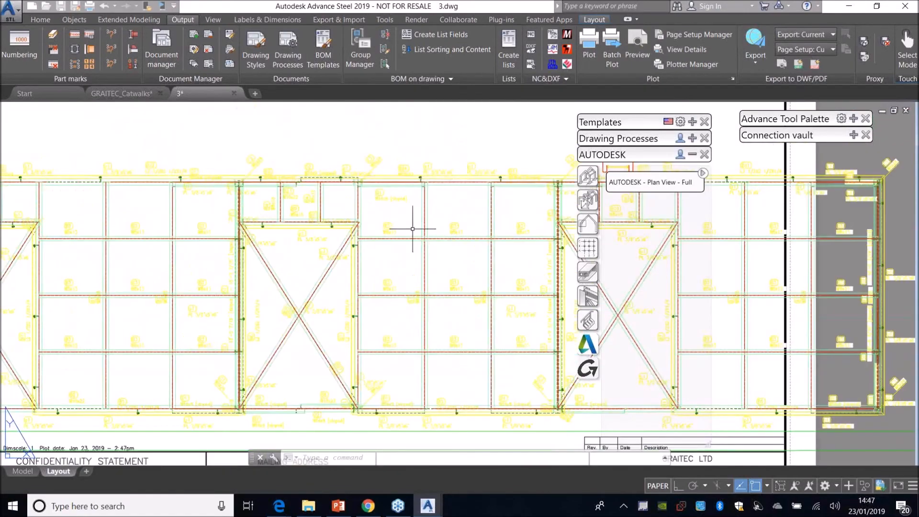
{"action": "scroll", "coordinate": [406, 216], "scroll_direction": "up", "scroll_amount": 2}
{"action": "scroll", "coordinate": [244, 173], "scroll_direction": "up", "scroll_amount": 2}
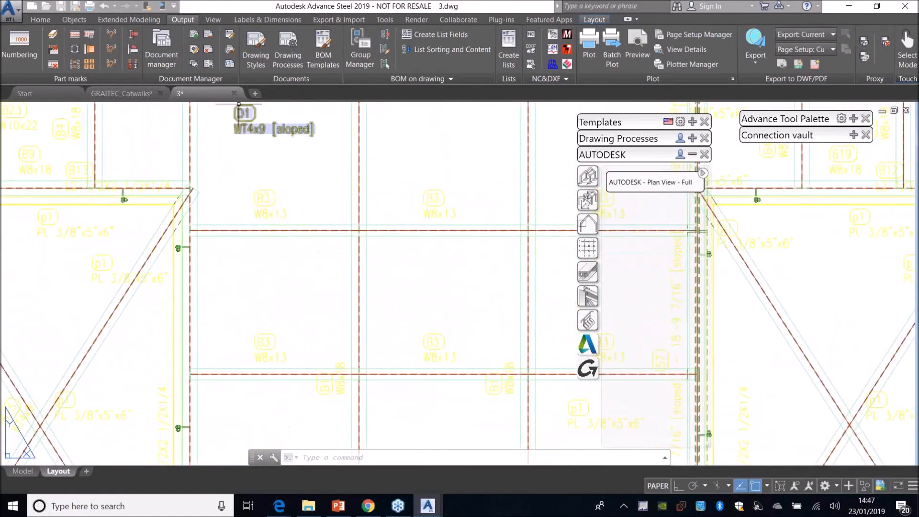
{"action": "left_click", "coordinate": [239, 168]}
{"action": "left_click", "coordinate": [236, 161]}
{"action": "scroll", "coordinate": [266, 206], "scroll_direction": "up", "scroll_amount": 6}
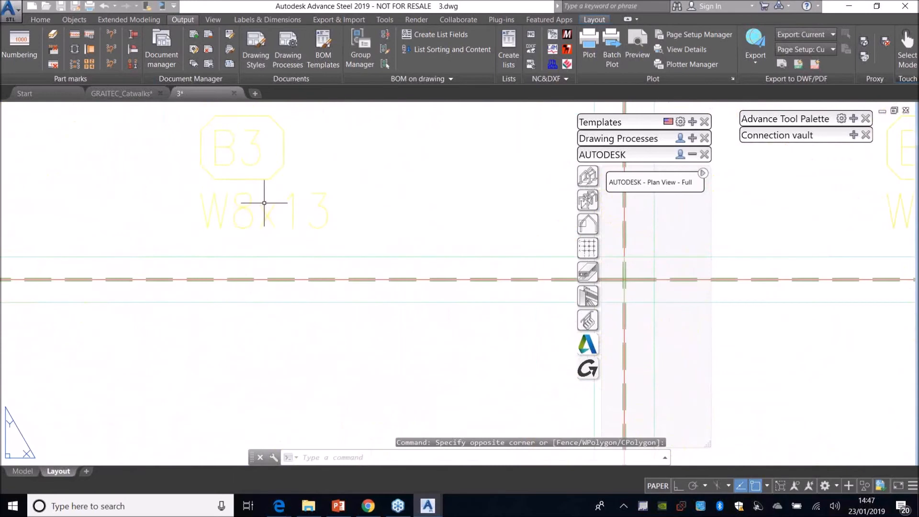
{"action": "scroll", "coordinate": [225, 200], "scroll_direction": "down", "scroll_amount": 5}
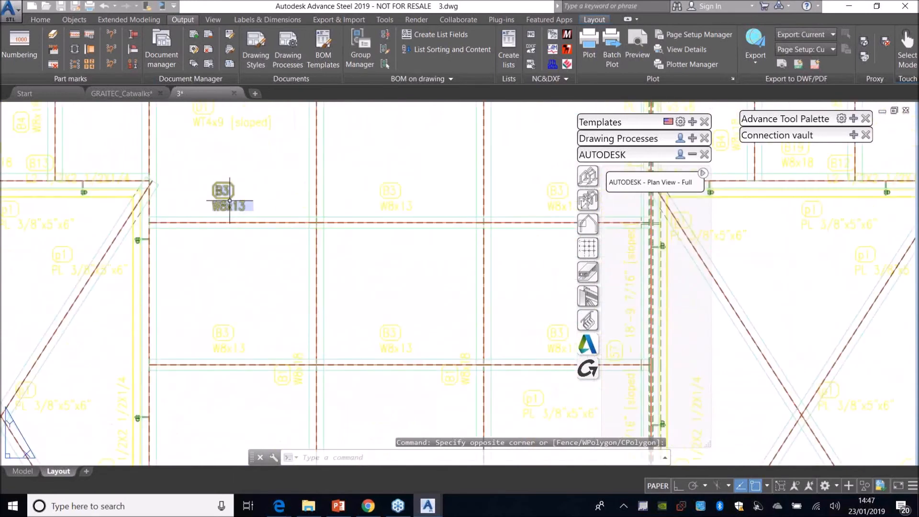
{"action": "scroll", "coordinate": [230, 201], "scroll_direction": "down", "scroll_amount": 8}
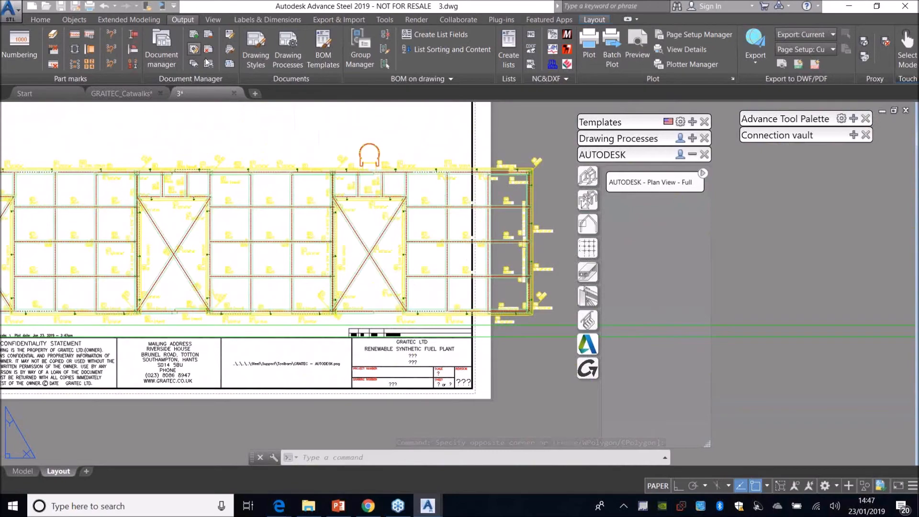
Review the user labeling strategies for Beams, including the Section name settings, and those for Part Marks.
{"action": "left_click", "coordinate": [216, 71]}
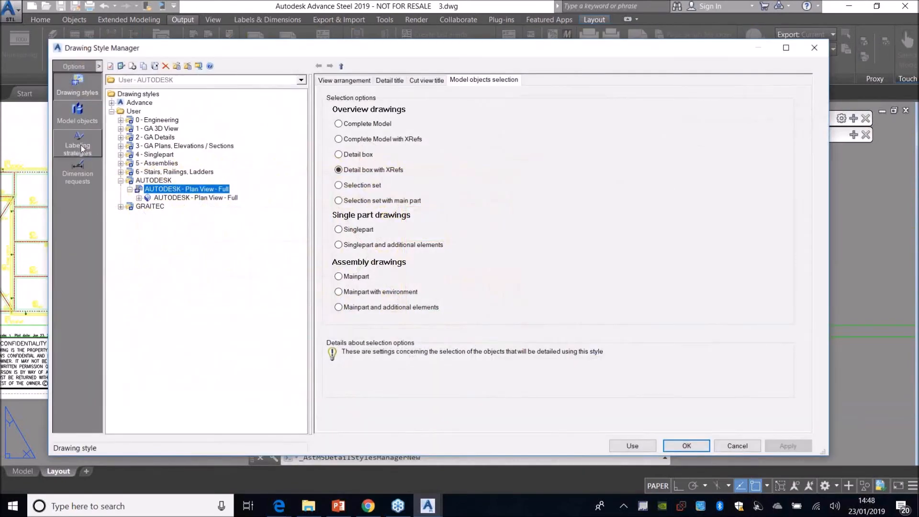
{"action": "left_click", "coordinate": [78, 145]}
{"action": "double_click", "coordinate": [131, 127]}
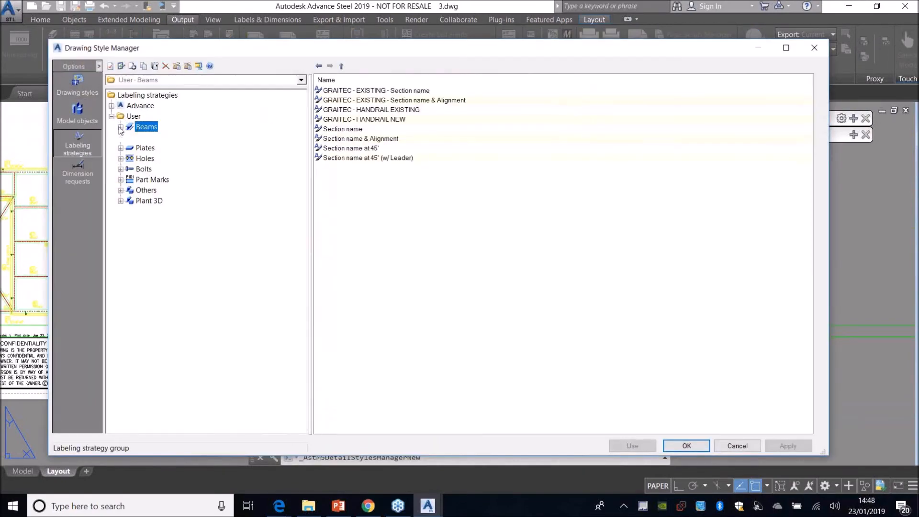
{"action": "left_click", "coordinate": [174, 183]}
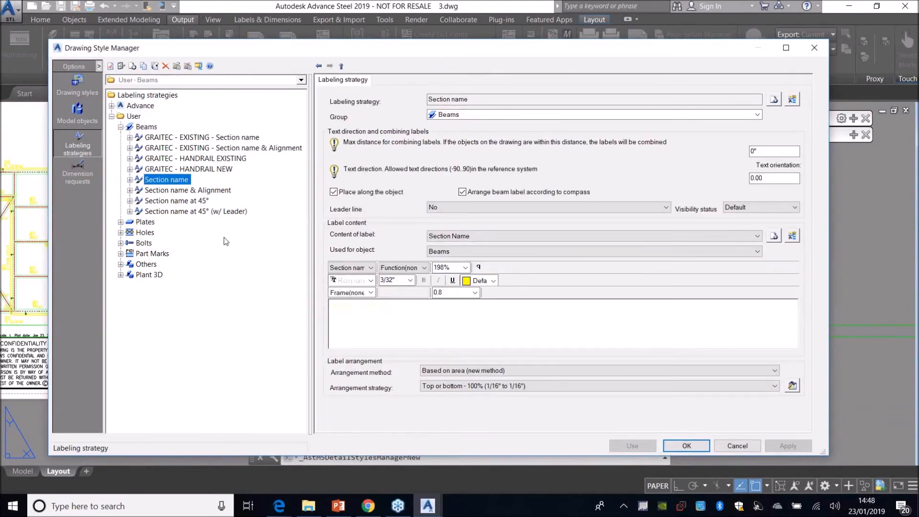
{"action": "left_click", "coordinate": [121, 254]}
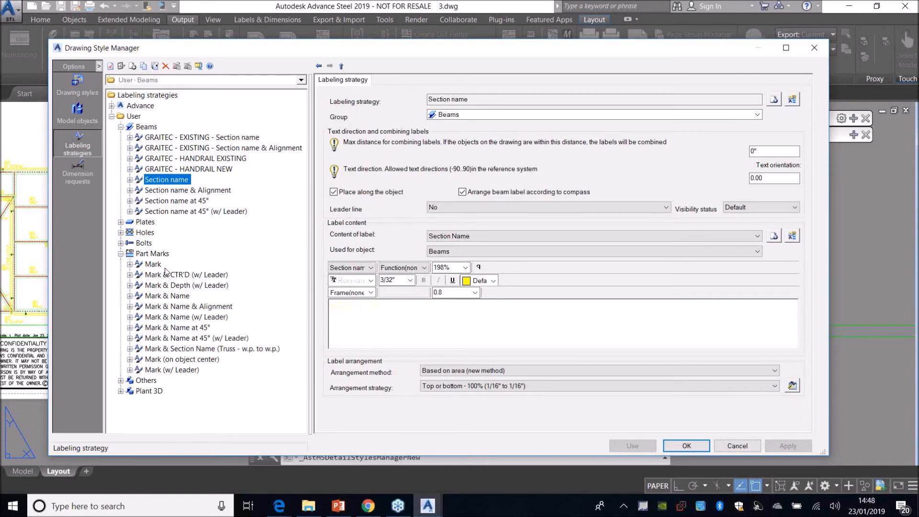
In the AUTODESK - Plan view Full - Part mark & Name presentation rules, set the labeling of Mp - Railing (model role) to Section name.
{"action": "left_click", "coordinate": [77, 85]}
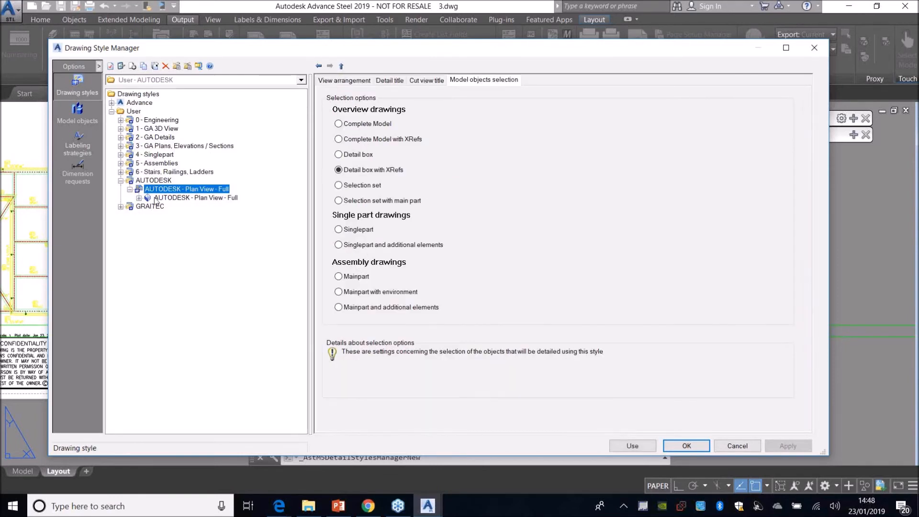
{"action": "left_click", "coordinate": [163, 197]}
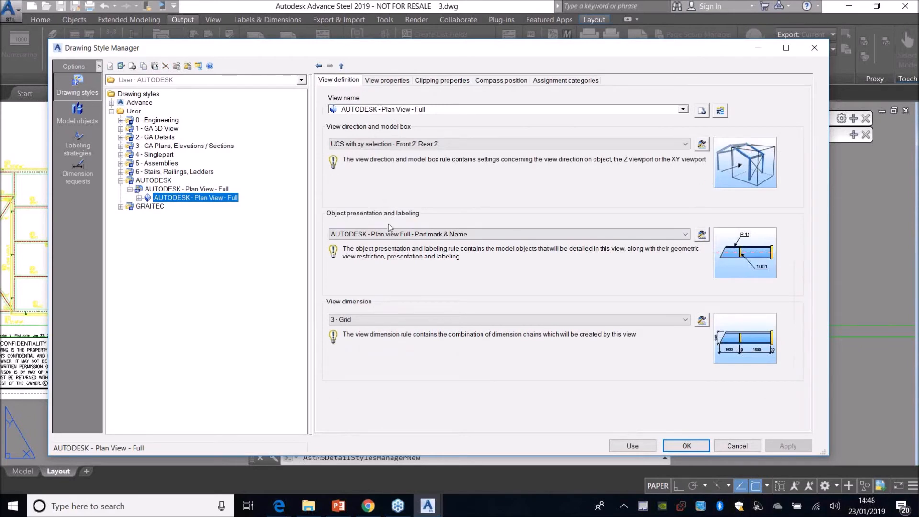
{"action": "left_click", "coordinate": [705, 236]}
{"action": "left_click_drag", "start_coordinate": [798, 220], "coordinate": [797, 243]}
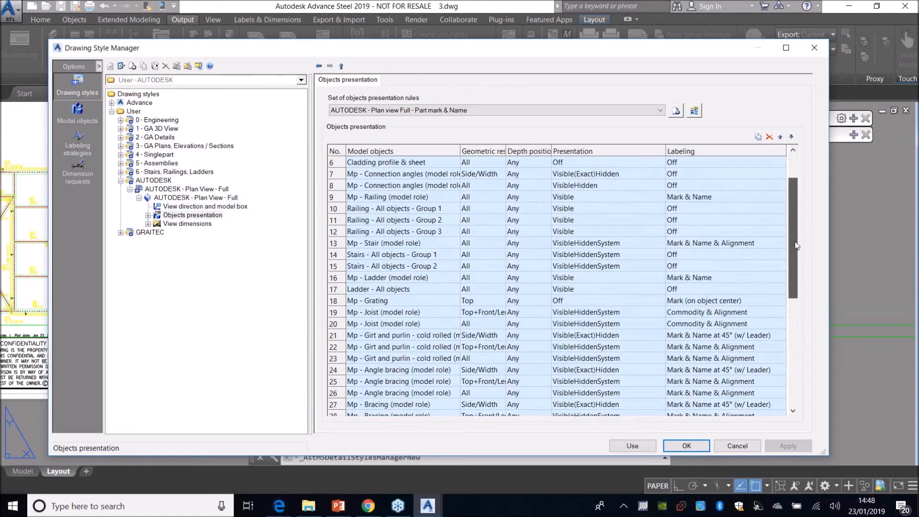
{"action": "left_click", "coordinate": [696, 197]}
{"action": "left_click", "coordinate": [780, 196]}
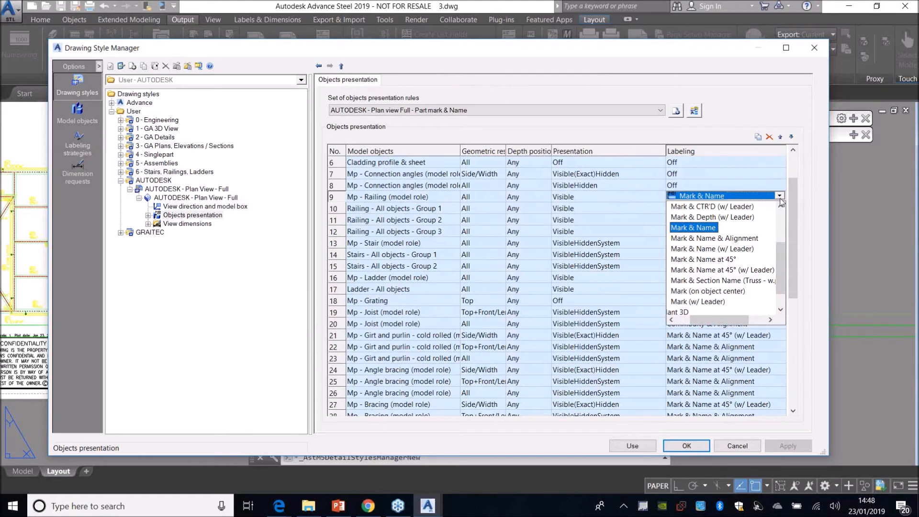
{"action": "left_click_drag", "start_coordinate": [728, 321], "coordinate": [709, 321]}
{"action": "scroll", "coordinate": [680, 261], "scroll_direction": "up", "scroll_amount": 2}
{"action": "left_click", "coordinate": [672, 249]}
{"action": "left_click", "coordinate": [672, 207]}
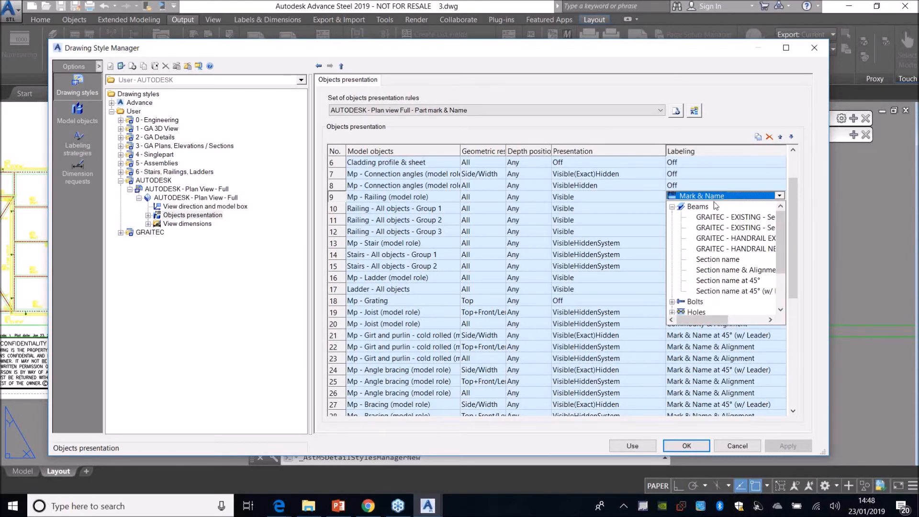
{"action": "left_click", "coordinate": [718, 259]}
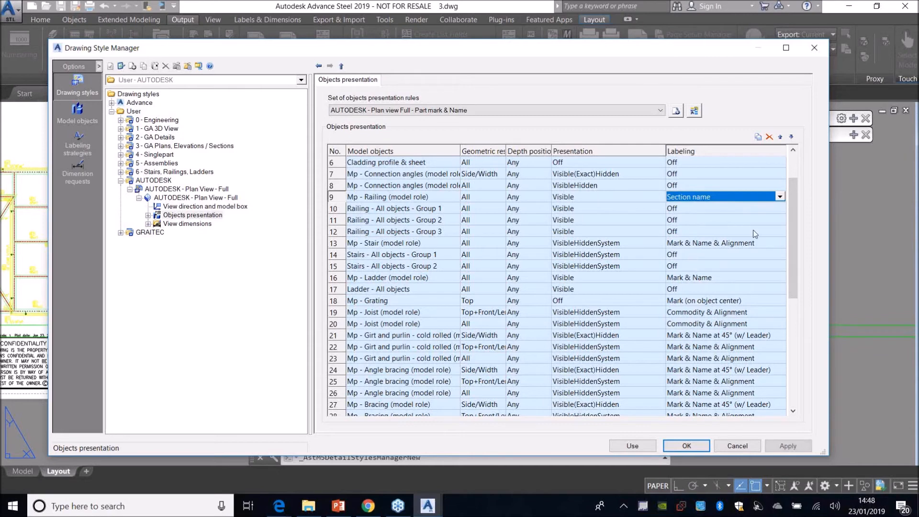
Set the labeling of Mp - Stair (model role) to the Beams strategy Section name & Alignment.
{"action": "left_click", "coordinate": [732, 244]}
{"action": "left_click", "coordinate": [780, 244]}
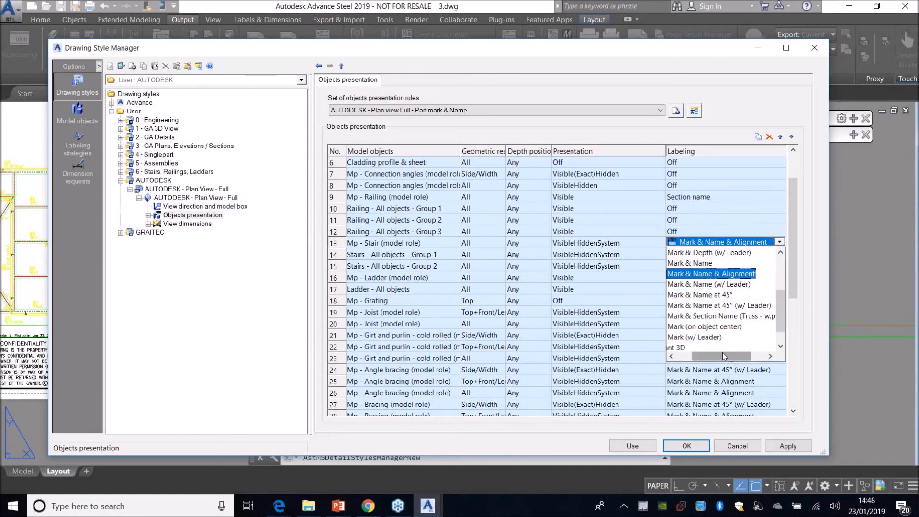
{"action": "left_click_drag", "start_coordinate": [722, 357], "coordinate": [680, 356]}
{"action": "scroll", "coordinate": [683, 299], "scroll_direction": "up", "scroll_amount": 3}
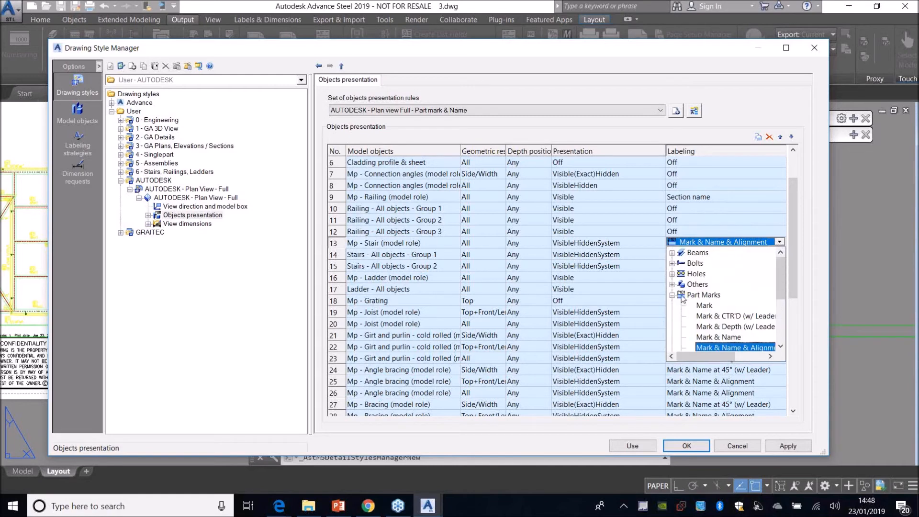
{"action": "left_click", "coordinate": [672, 253]}
{"action": "left_click", "coordinate": [732, 316]}
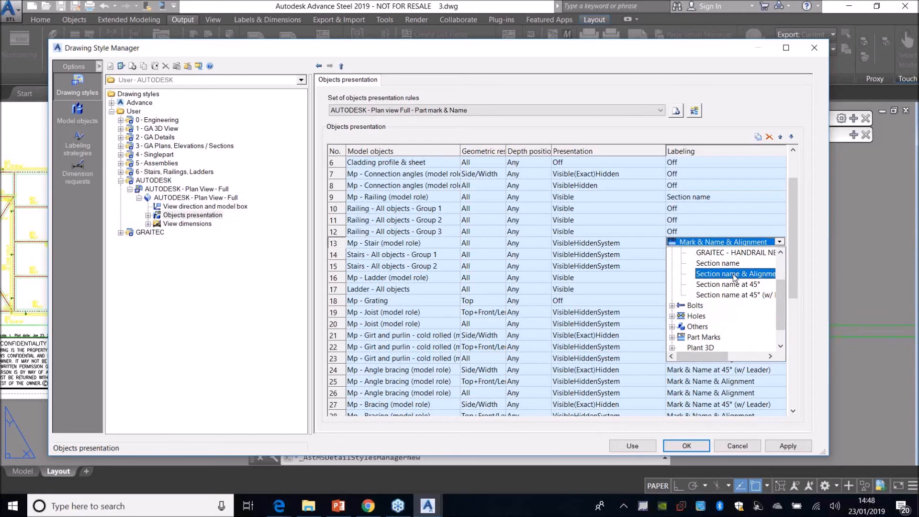
{"action": "left_click", "coordinate": [754, 275]}
Set the labeling of Mp - Ladder (model role) to the Beams strategy Section name.
{"action": "left_click", "coordinate": [779, 280]}
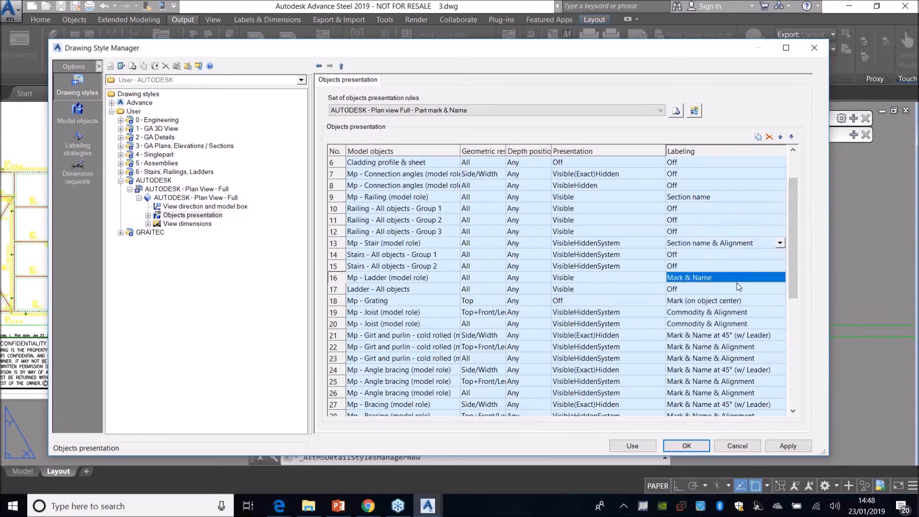
{"action": "left_click", "coordinate": [779, 278]}
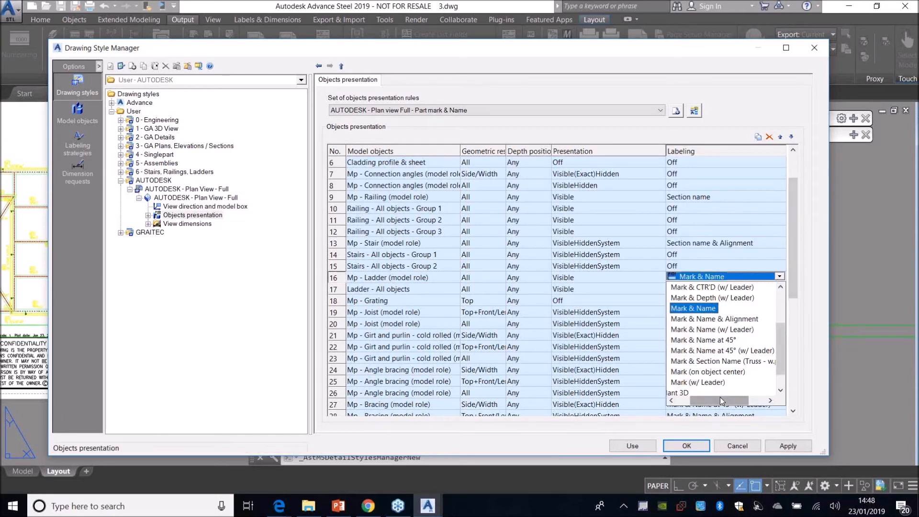
{"action": "left_click_drag", "start_coordinate": [721, 400], "coordinate": [677, 403]}
{"action": "scroll", "coordinate": [684, 364], "scroll_direction": "up", "scroll_amount": 2}
{"action": "left_click", "coordinate": [673, 288]}
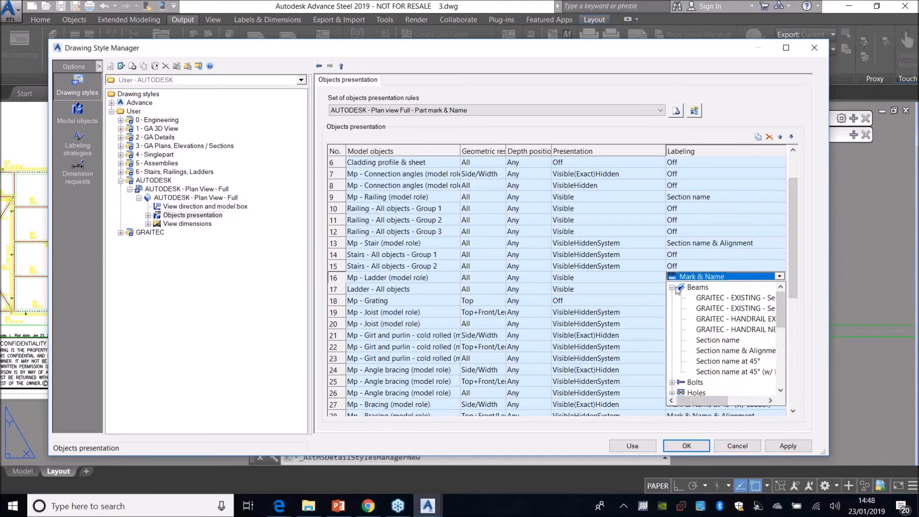
{"action": "left_click_drag", "start_coordinate": [703, 400], "coordinate": [715, 400]}
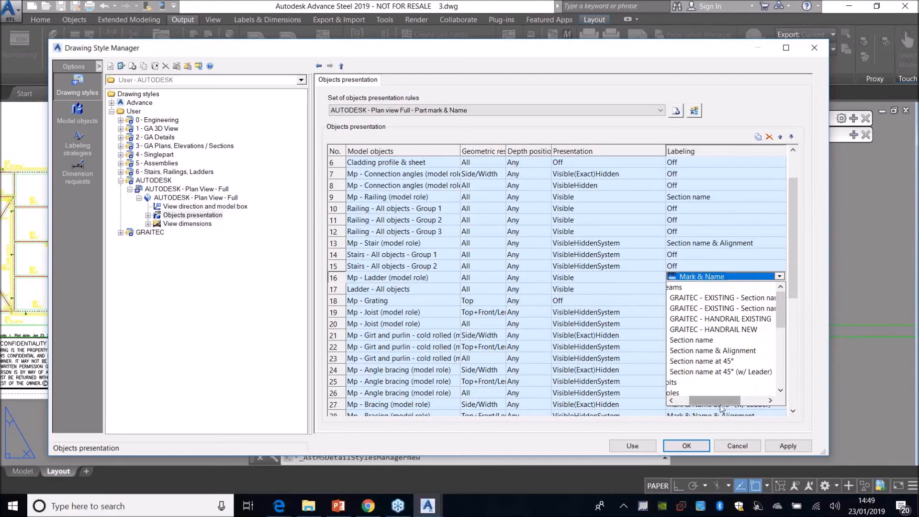
{"action": "left_click_drag", "start_coordinate": [721, 400], "coordinate": [700, 401]}
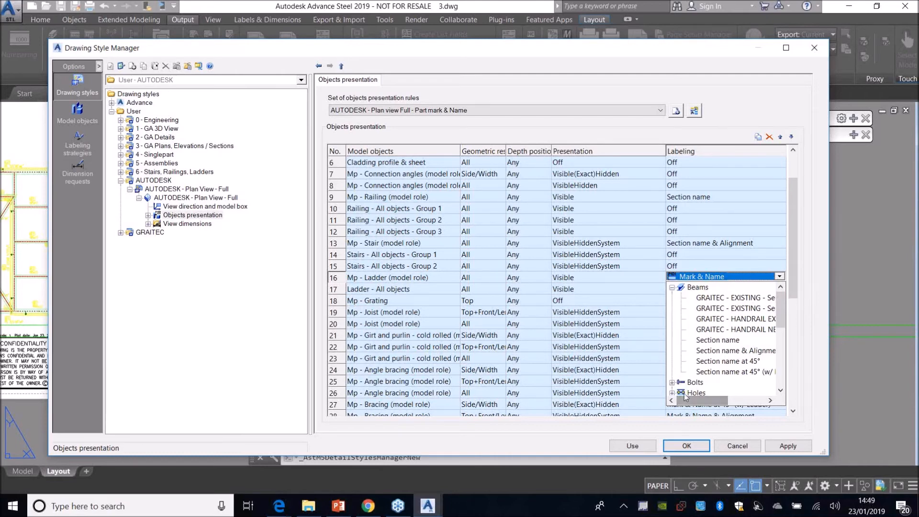
{"action": "left_click", "coordinate": [727, 341]}
Set the labeling of the Side/Width rule for Mp - Girt and purlin - cold rolled (model role) to Section name & Alignment.
{"action": "scroll", "coordinate": [749, 312], "scroll_direction": "down", "scroll_amount": 3}
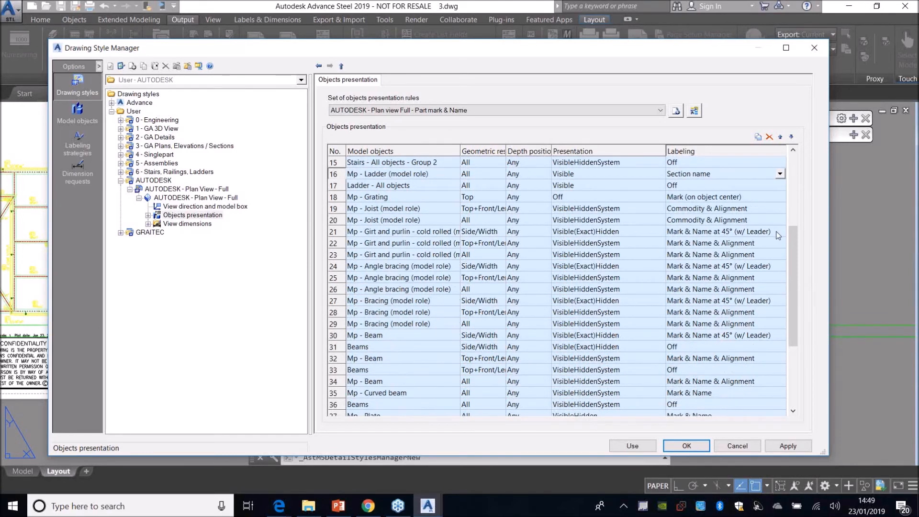
{"action": "scroll", "coordinate": [767, 239], "scroll_direction": "up", "scroll_amount": 1}
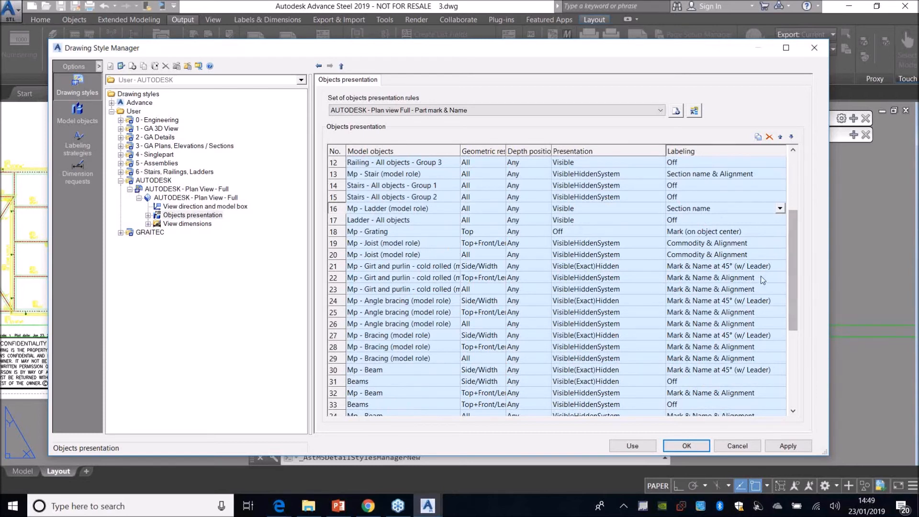
{"action": "left_click", "coordinate": [741, 272]}
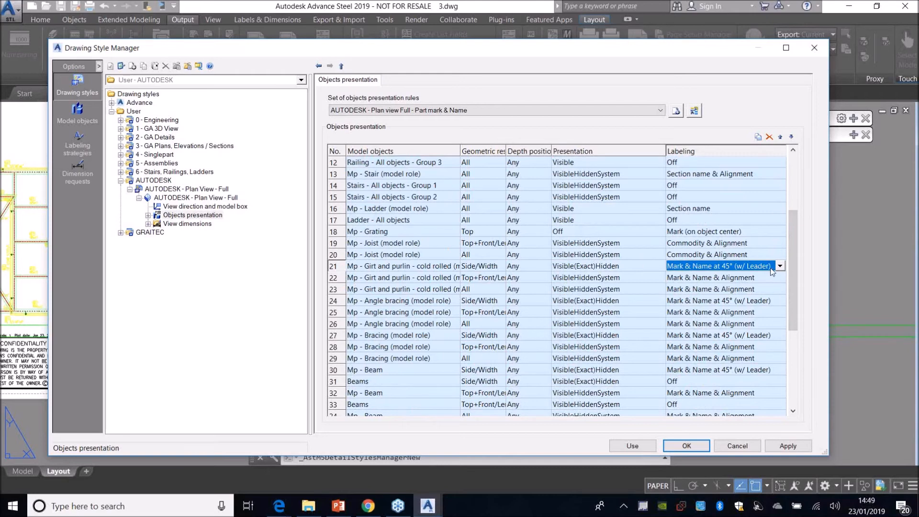
{"action": "left_click", "coordinate": [779, 265]}
{"action": "left_click_drag", "start_coordinate": [722, 422], "coordinate": [702, 421]}
{"action": "scroll", "coordinate": [688, 337], "scroll_direction": "up", "scroll_amount": 2}
{"action": "left_click", "coordinate": [672, 318]}
{"action": "left_click", "coordinate": [673, 275]}
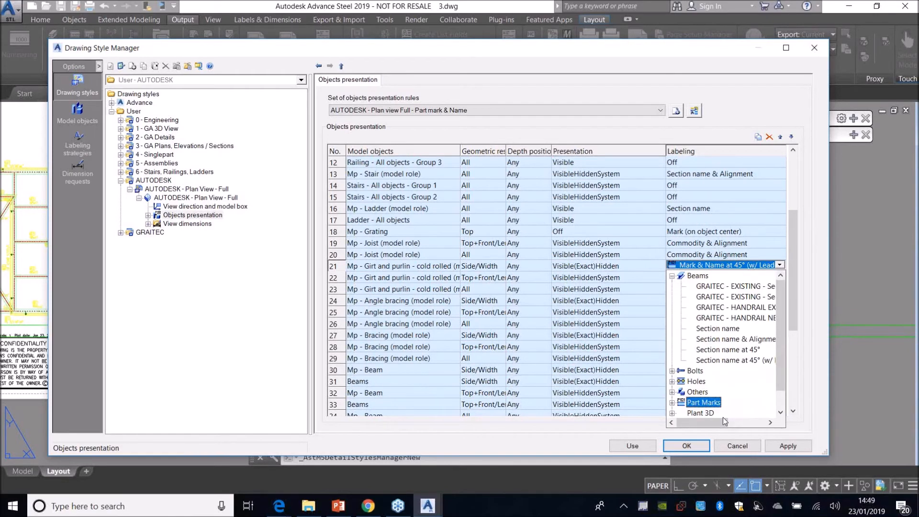
{"action": "left_click_drag", "start_coordinate": [720, 426], "coordinate": [735, 426]}
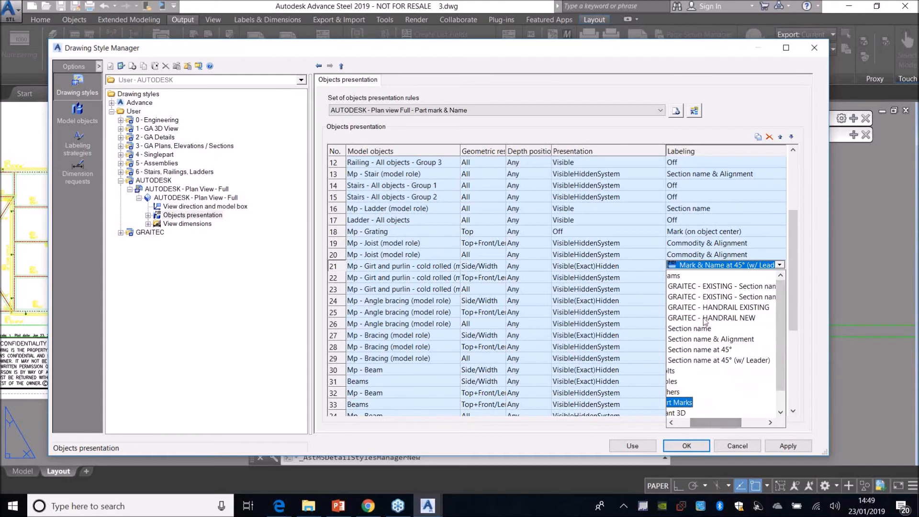
{"action": "left_click", "coordinate": [703, 340]}
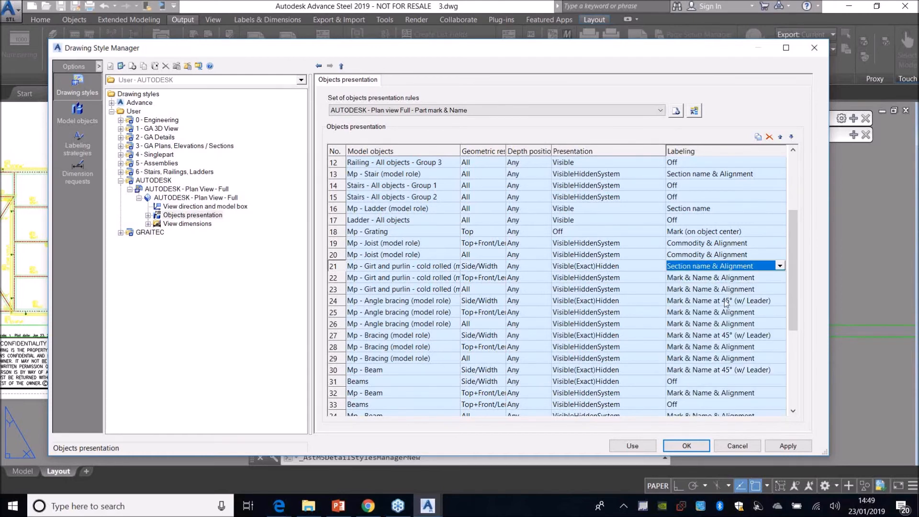
Set the labeling of the Side/Width rule for Mp - Girt and purlin - cold rolled (model role) to the Beams strategy Section name at 45°.
{"action": "left_click", "coordinate": [780, 266]}
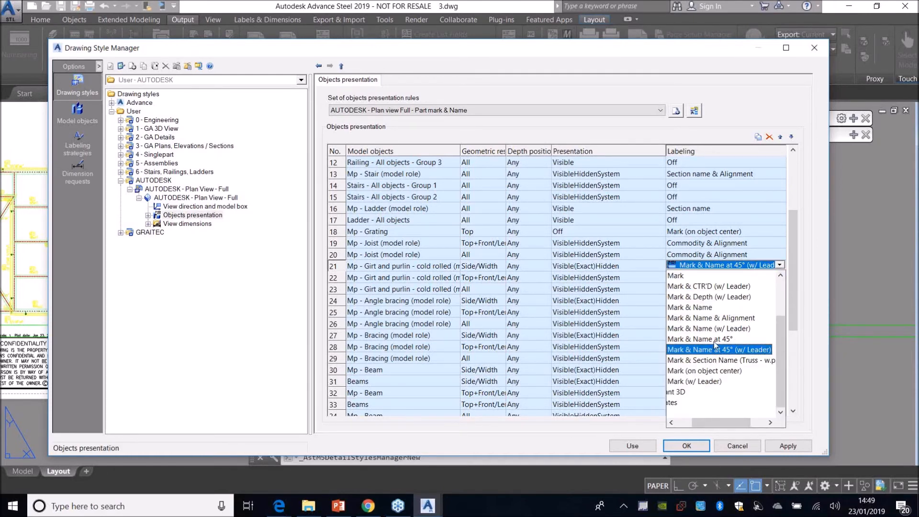
{"action": "left_click_drag", "start_coordinate": [721, 422], "coordinate": [703, 423]}
{"action": "scroll", "coordinate": [684, 343], "scroll_direction": "up", "scroll_amount": 2}
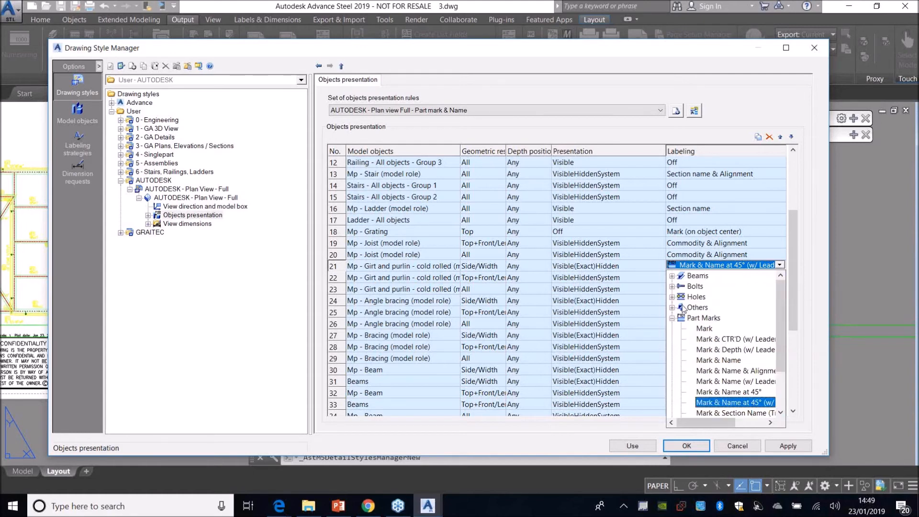
{"action": "left_click", "coordinate": [672, 318]}
{"action": "left_click", "coordinate": [672, 276]}
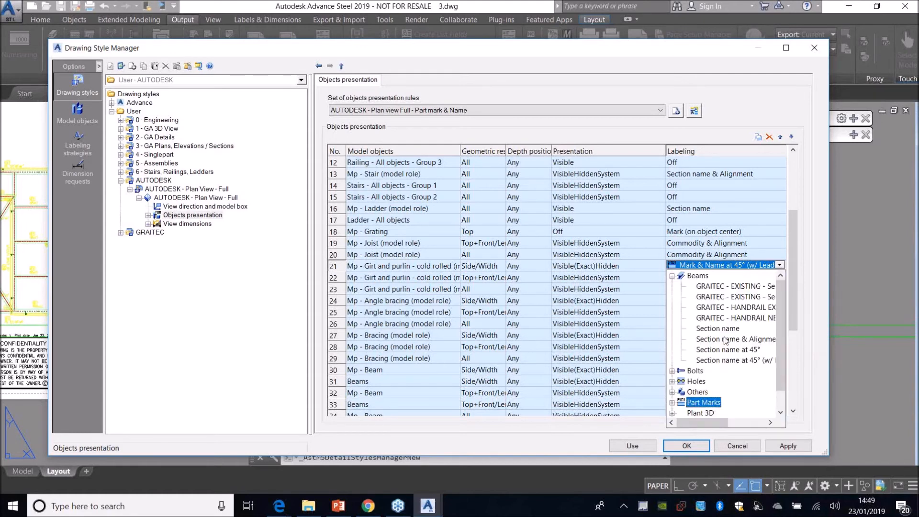
{"action": "left_click", "coordinate": [718, 352]}
{"action": "left_click", "coordinate": [758, 279]}
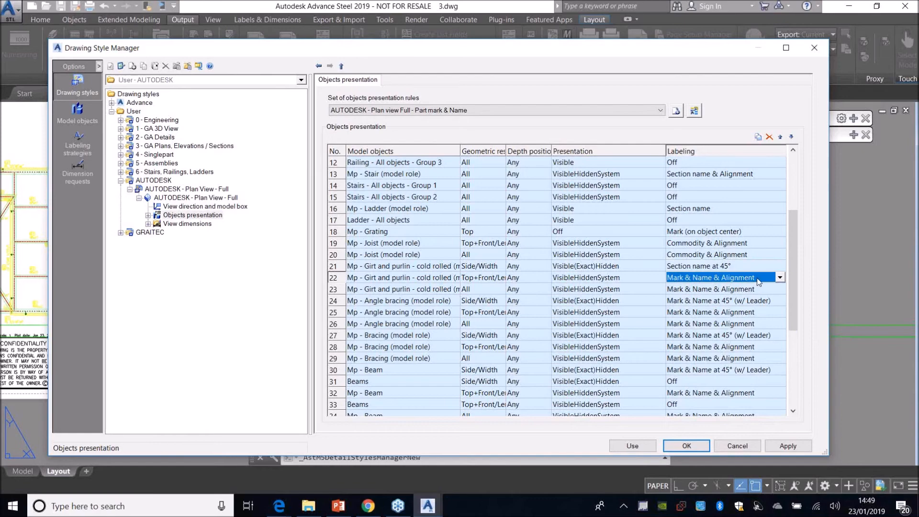
{"action": "left_click", "coordinate": [772, 283]}
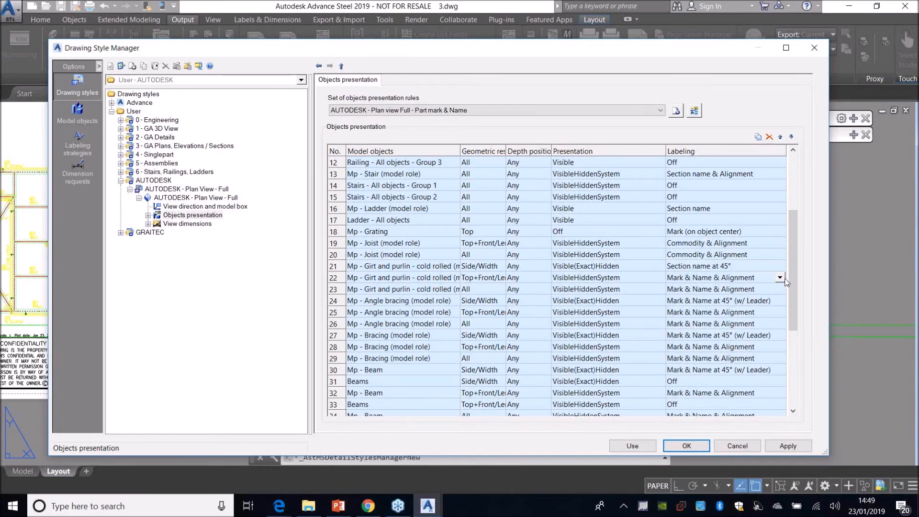
{"action": "double_click", "coordinate": [778, 282]}
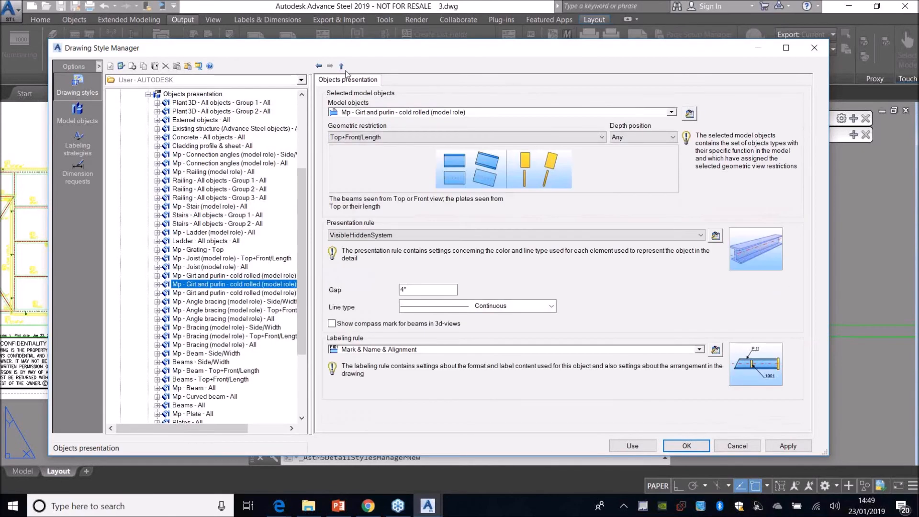
{"action": "left_click", "coordinate": [315, 67]}
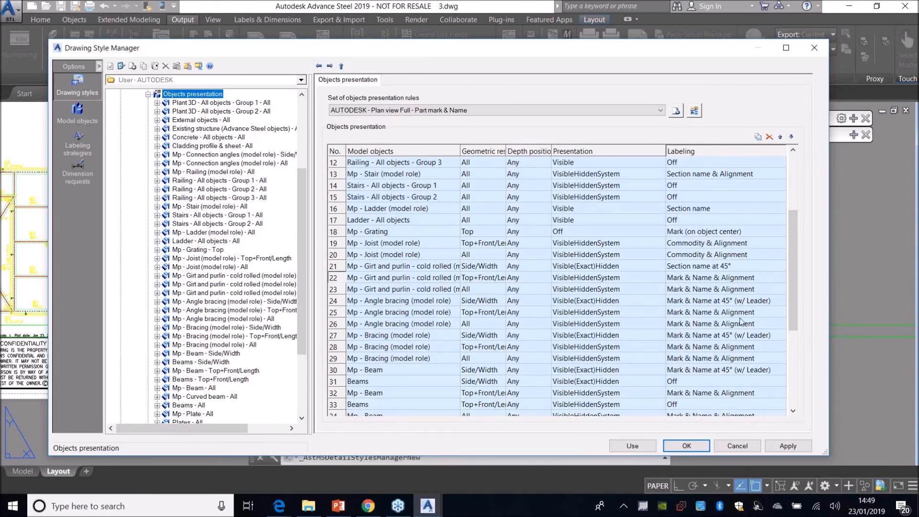
Set the labeling of the Top+Front/Length rule for Mp - Girt and purlin - cold rolled (model role) to Section name & Alignment.
{"action": "scroll", "coordinate": [741, 322], "scroll_direction": "up", "scroll_amount": 4}
{"action": "scroll", "coordinate": [747, 318], "scroll_direction": "down", "scroll_amount": 3}
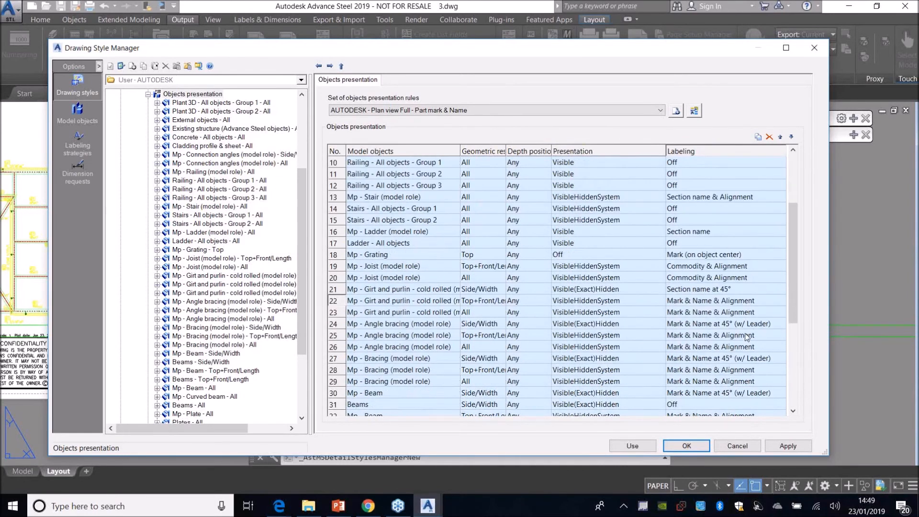
{"action": "left_click", "coordinate": [744, 301]}
{"action": "left_click_drag", "start_coordinate": [729, 415], "coordinate": [700, 414]}
{"action": "scroll", "coordinate": [681, 369], "scroll_direction": "up", "scroll_amount": 3}
{"action": "left_click", "coordinate": [673, 311]}
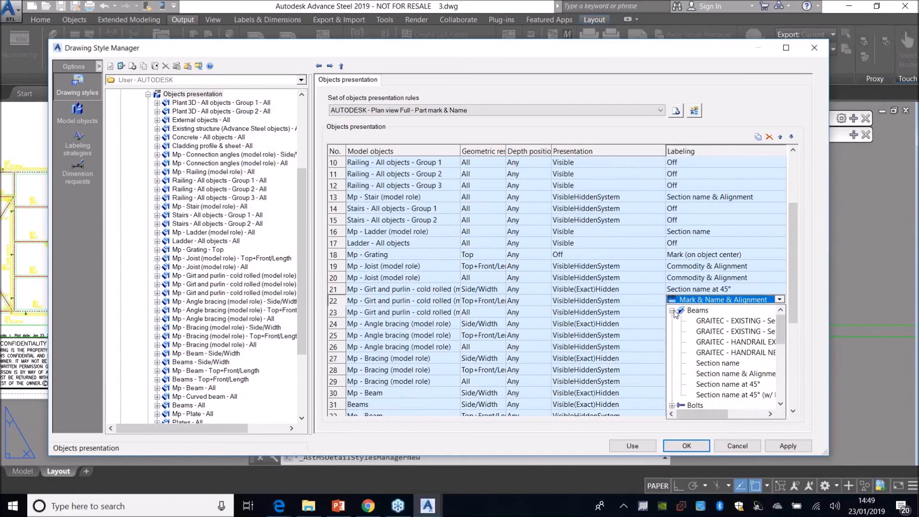
{"action": "left_click", "coordinate": [728, 378]}
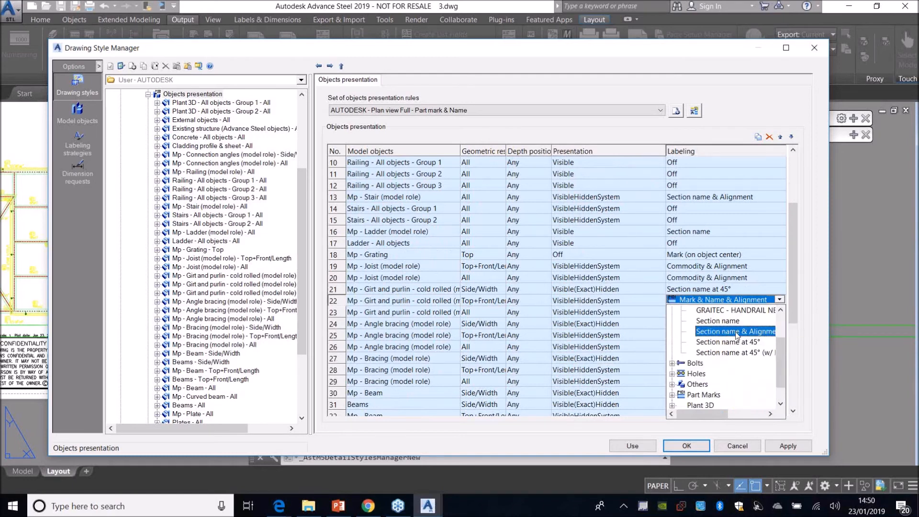
{"action": "left_click", "coordinate": [738, 336]}
{"action": "left_click", "coordinate": [697, 300]}
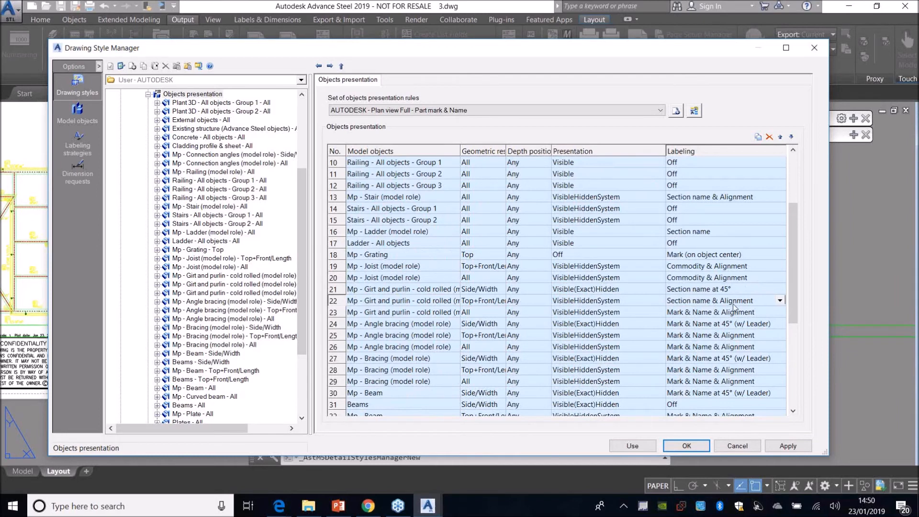
{"action": "left_click", "coordinate": [782, 313]}
{"action": "left_click", "coordinate": [782, 313]}
{"action": "left_click", "coordinate": [783, 313]}
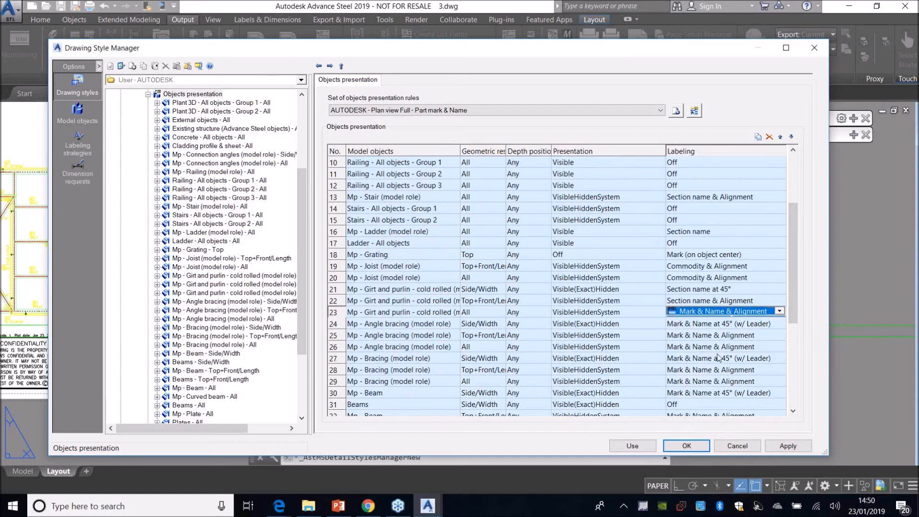
Set the labeling of the Side/Width rule for Mp - Angle bracing (model role) to Section name & Alignment.
{"action": "left_click", "coordinate": [741, 328]}
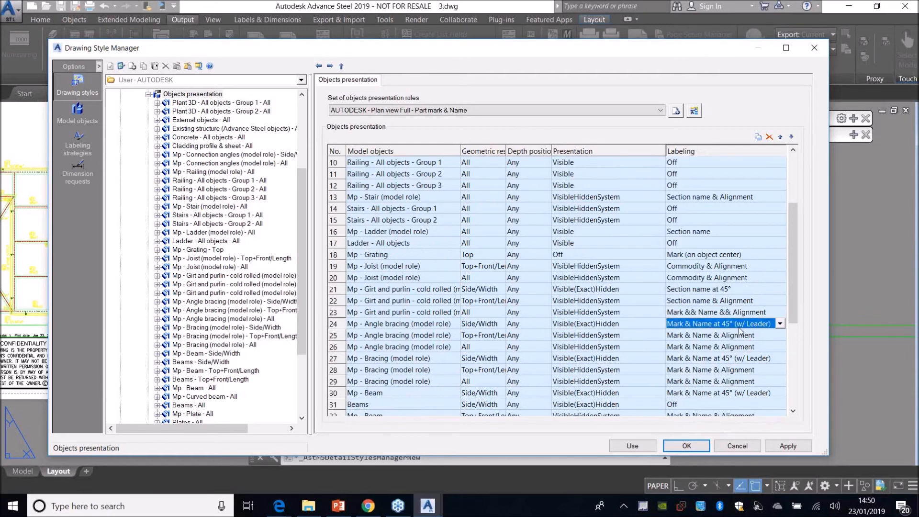
{"action": "left_click", "coordinate": [779, 324]}
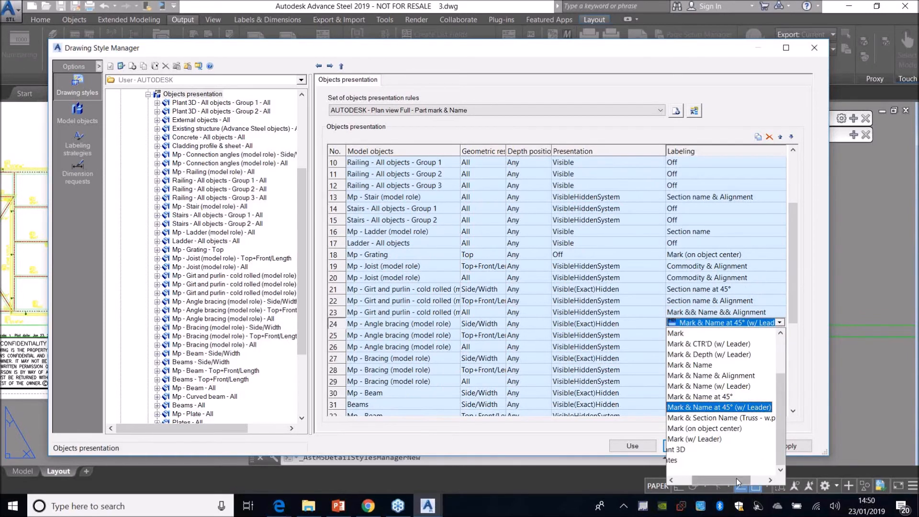
{"action": "left_click_drag", "start_coordinate": [736, 480], "coordinate": [716, 478]}
{"action": "scroll", "coordinate": [696, 435], "scroll_direction": "up", "scroll_amount": 2}
{"action": "left_click", "coordinate": [673, 376]}
{"action": "left_click", "coordinate": [673, 335]}
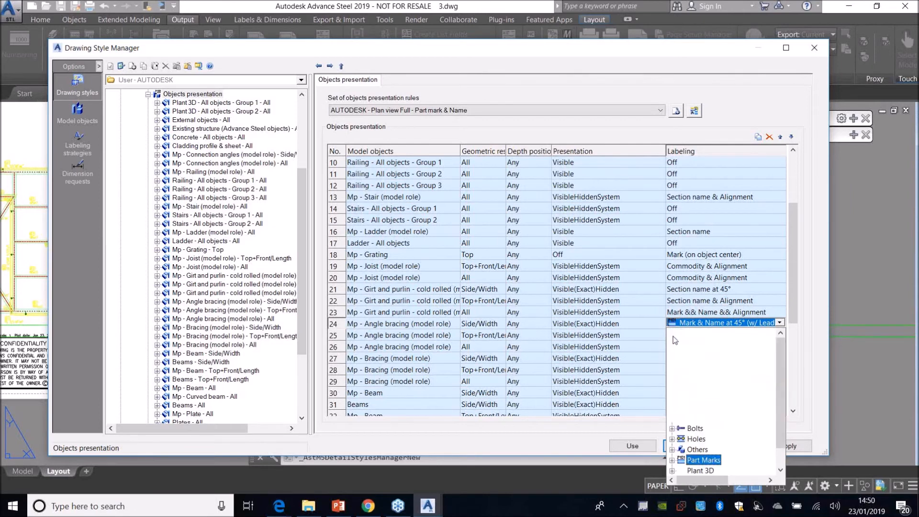
{"action": "left_click_drag", "start_coordinate": [708, 476], "coordinate": [724, 479]}
{"action": "left_click", "coordinate": [703, 397]}
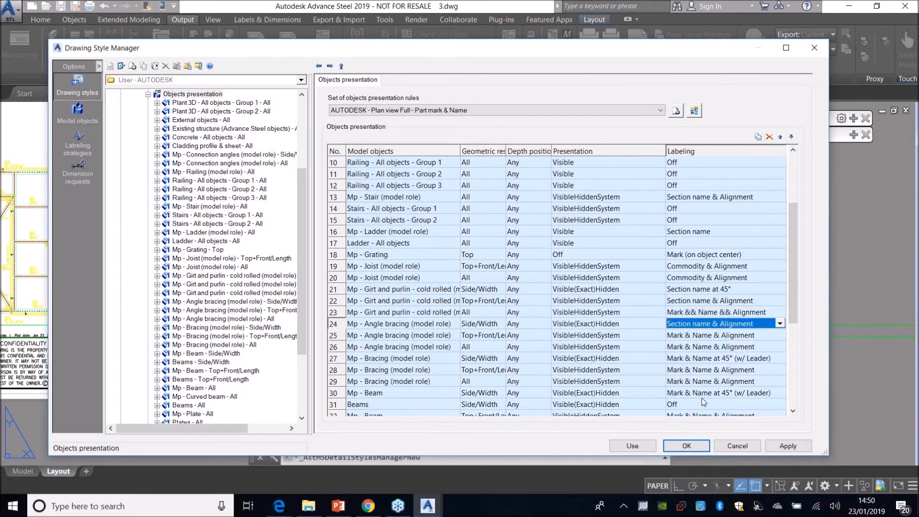
Set the labeling of the Side/Width rule for Mp - Angle bracing (model role) to the Beams strategy Section name at 45°.
{"action": "left_click", "coordinate": [780, 324]}
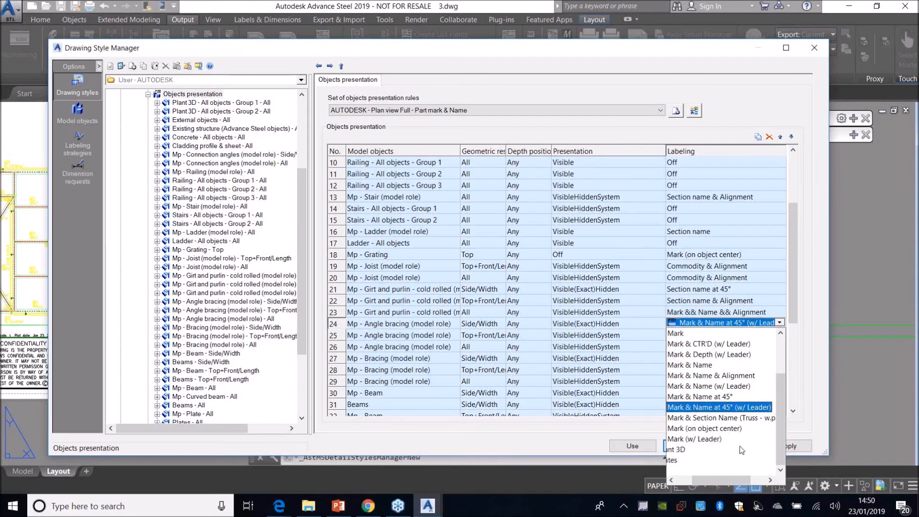
{"action": "left_click_drag", "start_coordinate": [724, 480], "coordinate": [708, 479]}
{"action": "scroll", "coordinate": [685, 397], "scroll_direction": "up", "scroll_amount": 2}
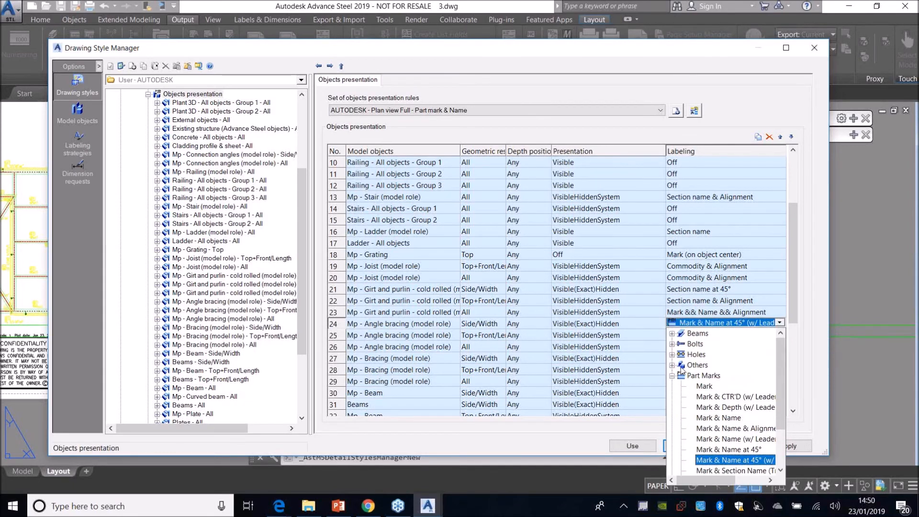
{"action": "left_click", "coordinate": [673, 334]}
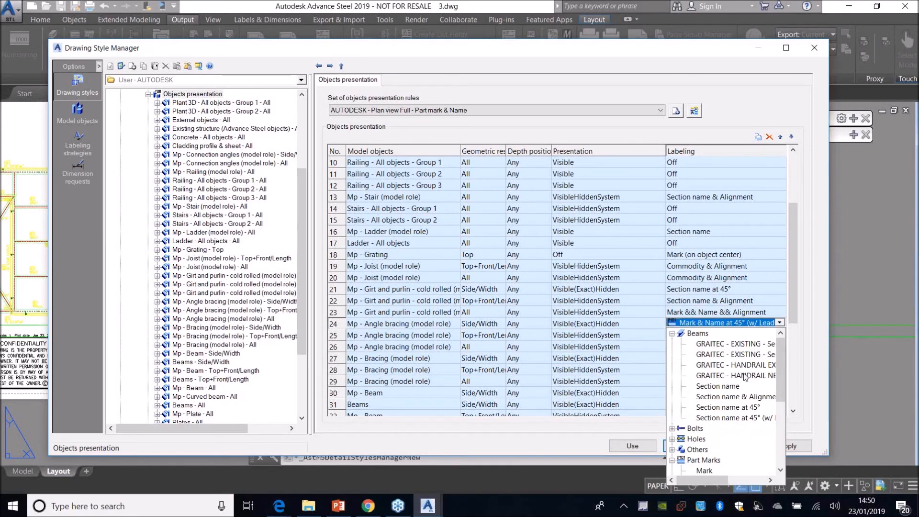
{"action": "left_click", "coordinate": [737, 411]}
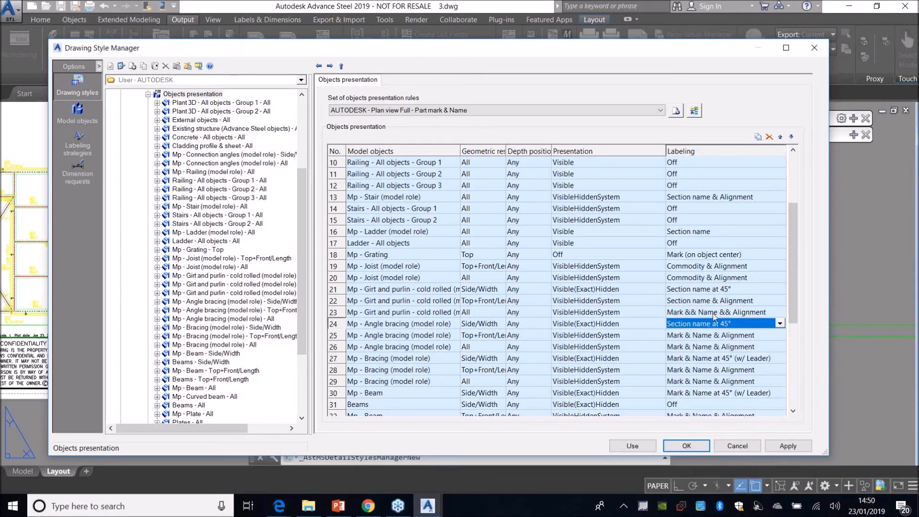
Set the labeling of the Top+Front/Length rule for Mp - Beam to the Beams strategy Section name & Alignment.
{"action": "left_click", "coordinate": [751, 336]}
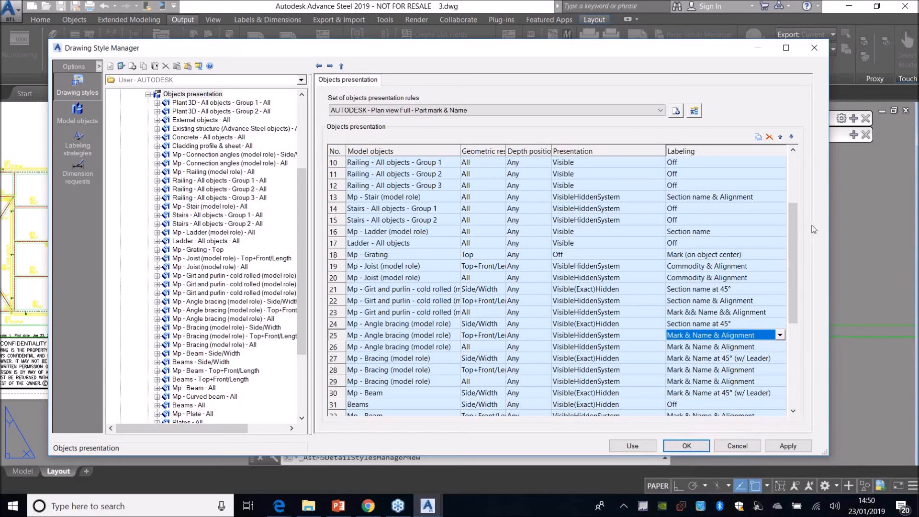
{"action": "left_click_drag", "start_coordinate": [794, 243], "coordinate": [801, 320]}
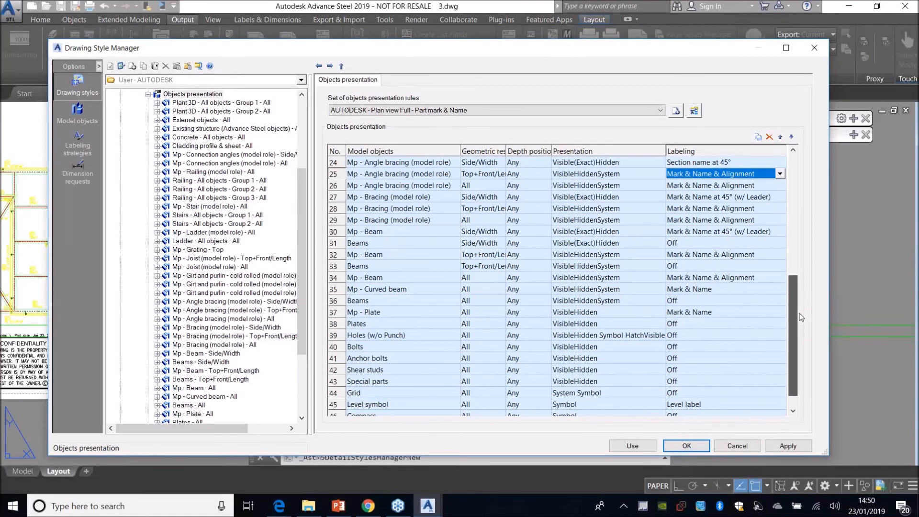
{"action": "left_click", "coordinate": [714, 255]}
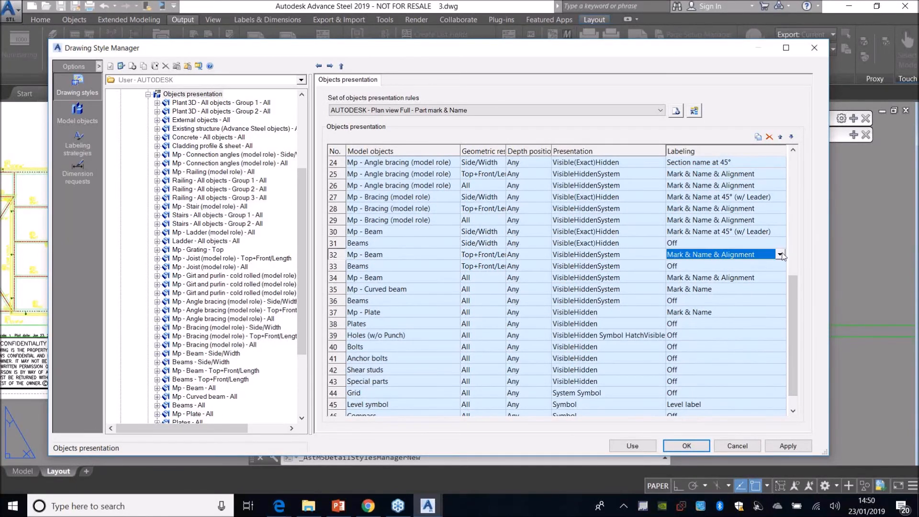
{"action": "left_click", "coordinate": [780, 254]}
{"action": "scroll", "coordinate": [708, 311], "scroll_direction": "up", "scroll_amount": 3}
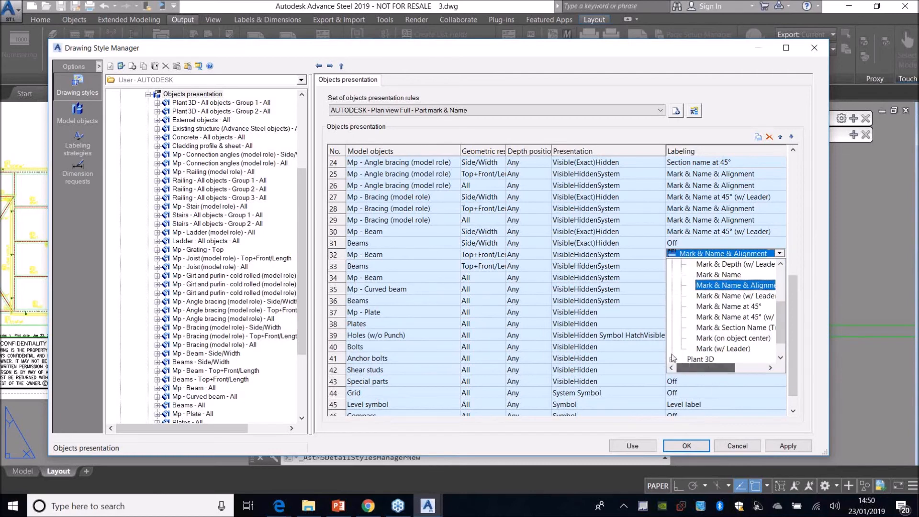
{"action": "left_click", "coordinate": [673, 266]}
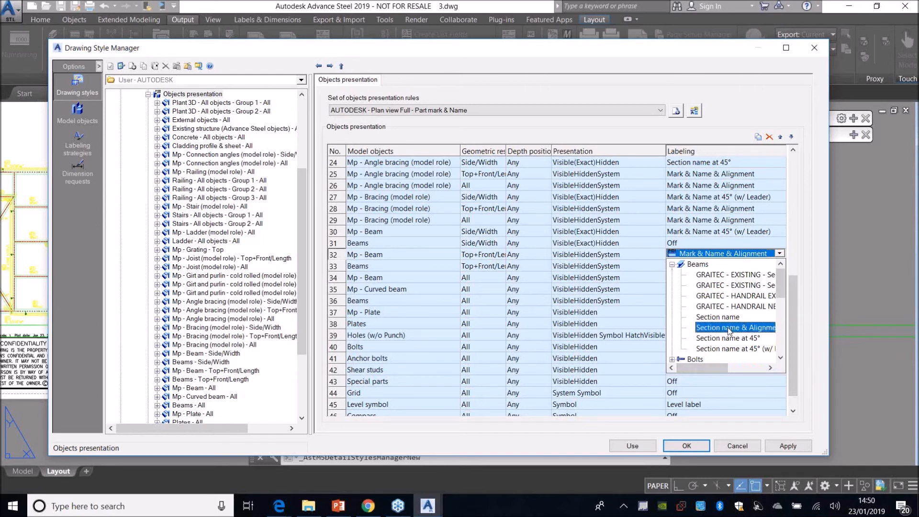
{"action": "scroll", "coordinate": [729, 330], "scroll_direction": "down", "scroll_amount": 1}
{"action": "left_click", "coordinate": [730, 293]}
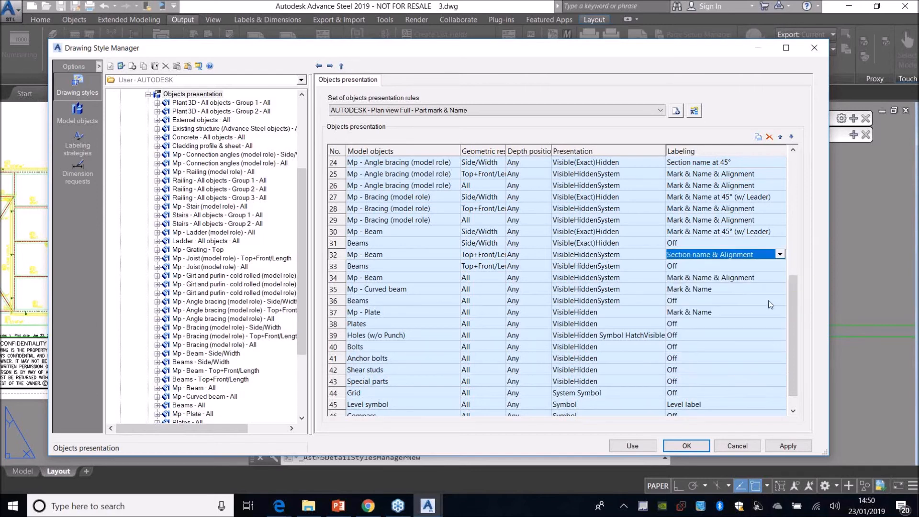
Set the labeling of the All rule for Mp - Beam to the Beams strategy Section name & Alignment.
{"action": "left_click", "coordinate": [735, 280]}
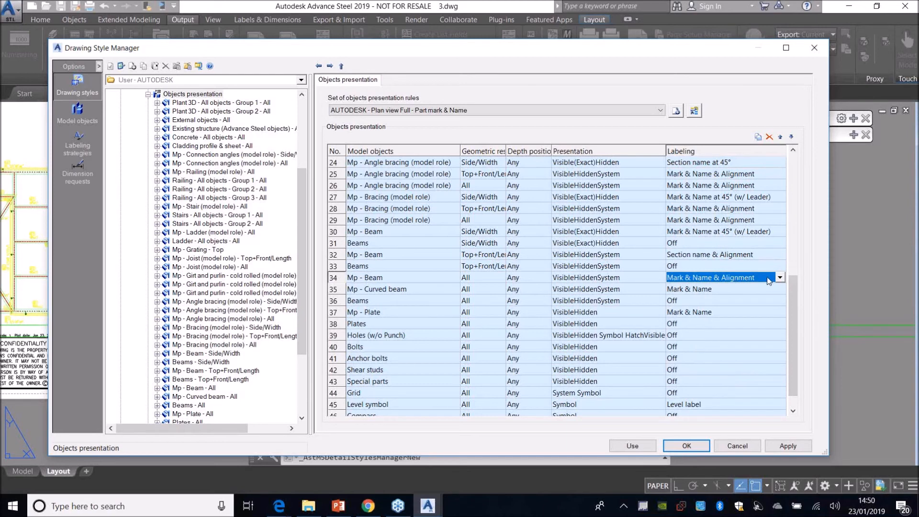
{"action": "left_click", "coordinate": [780, 279]}
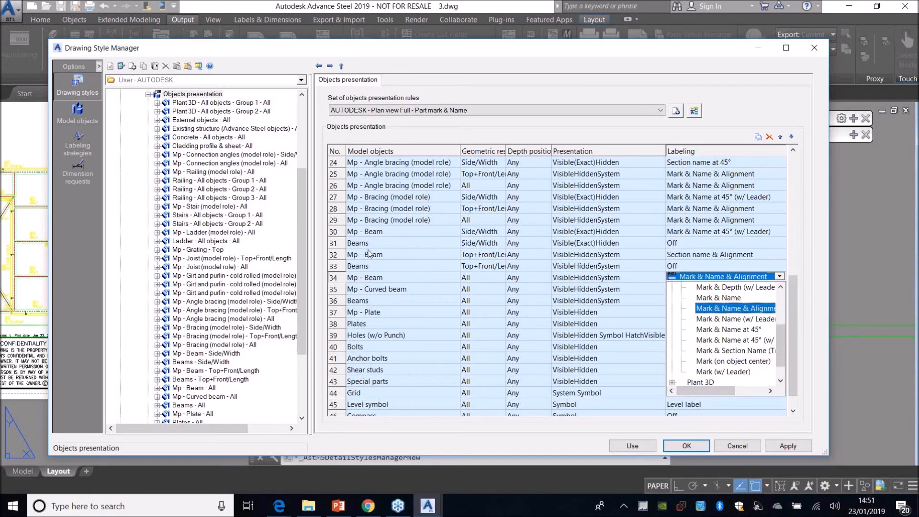
{"action": "scroll", "coordinate": [708, 325], "scroll_direction": "up", "scroll_amount": 10}
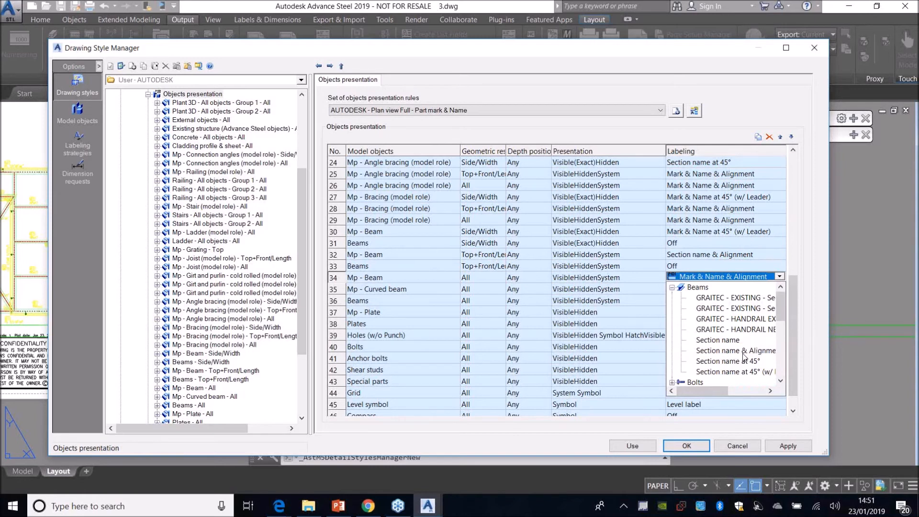
{"action": "scroll", "coordinate": [742, 335], "scroll_direction": "down", "scroll_amount": 2}
{"action": "left_click", "coordinate": [737, 309]}
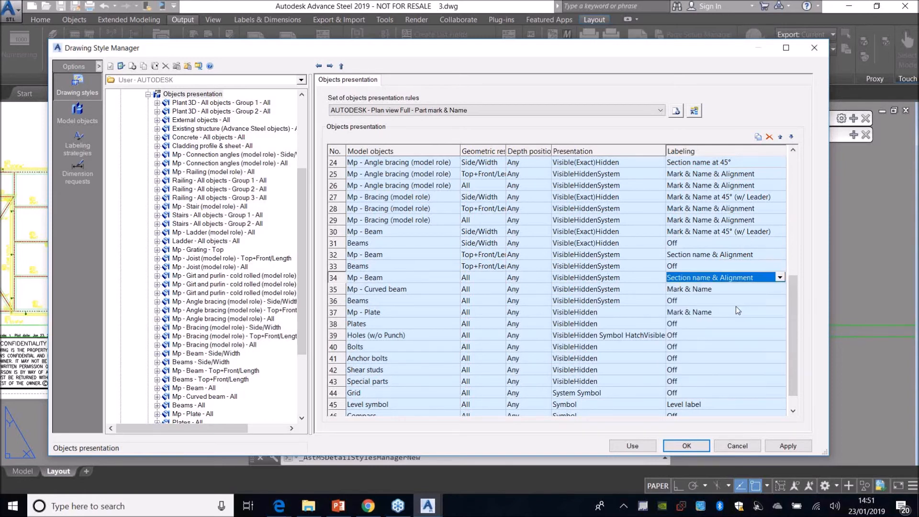
Apply the labeling changes and update the catwalk plan detail view with the modified style.
{"action": "left_click", "coordinate": [788, 446]}
{"action": "left_click", "coordinate": [633, 445]}
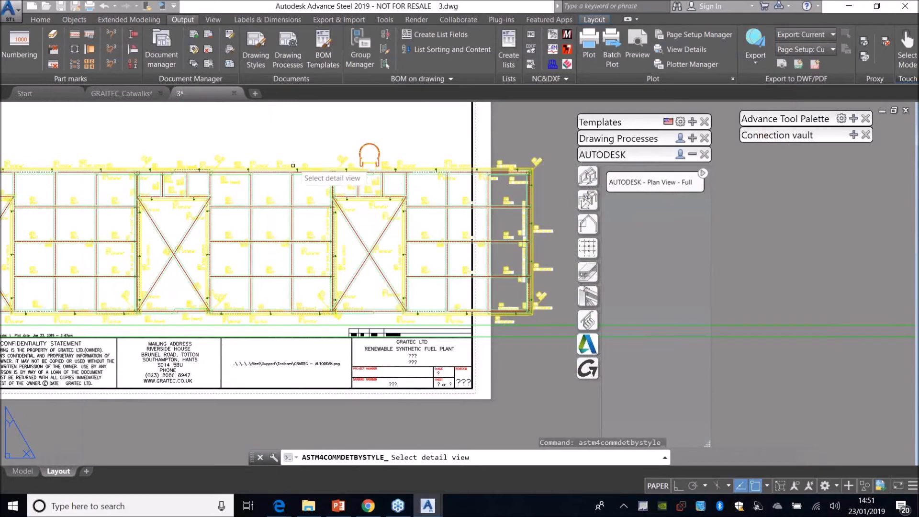
{"action": "left_click", "coordinate": [290, 176]}
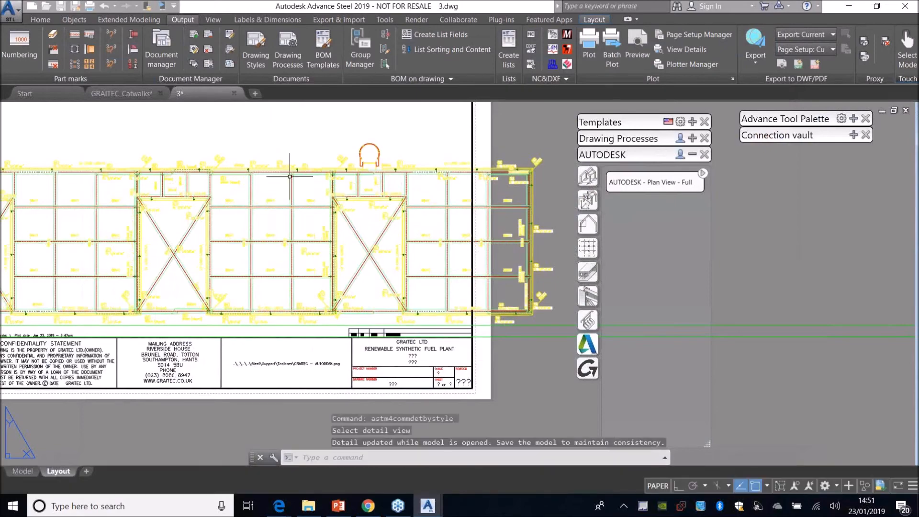
Examine the beam and plate labels along the upper edge of the updated catwalk plan.
{"action": "scroll", "coordinate": [498, 206], "scroll_direction": "up", "scroll_amount": 6}
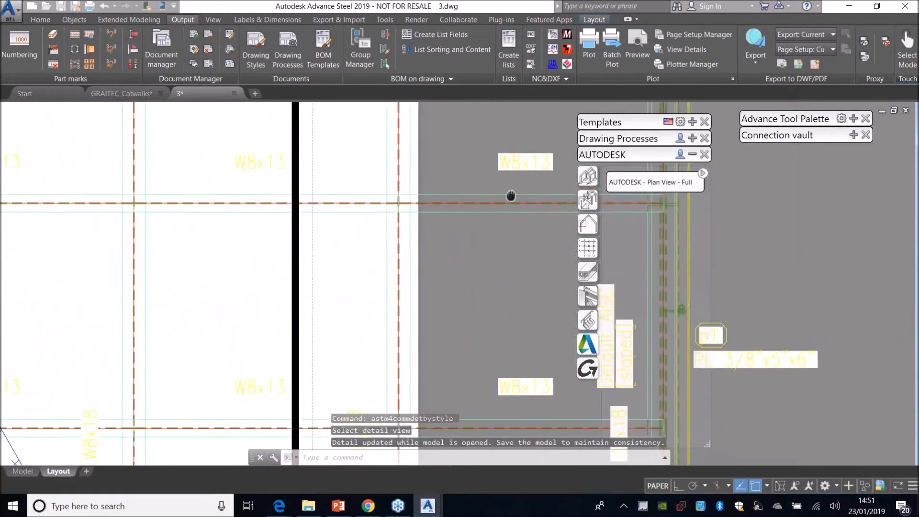
{"action": "scroll", "coordinate": [417, 218], "scroll_direction": "down", "scroll_amount": 5}
{"action": "scroll", "coordinate": [193, 189], "scroll_direction": "down", "scroll_amount": 5}
{"action": "middle_click_drag", "start_coordinate": [190, 190], "coordinate": [343, 287]}
{"action": "scroll", "coordinate": [248, 194], "scroll_direction": "up", "scroll_amount": 5}
{"action": "scroll", "coordinate": [318, 290], "scroll_direction": "down", "scroll_amount": 5}
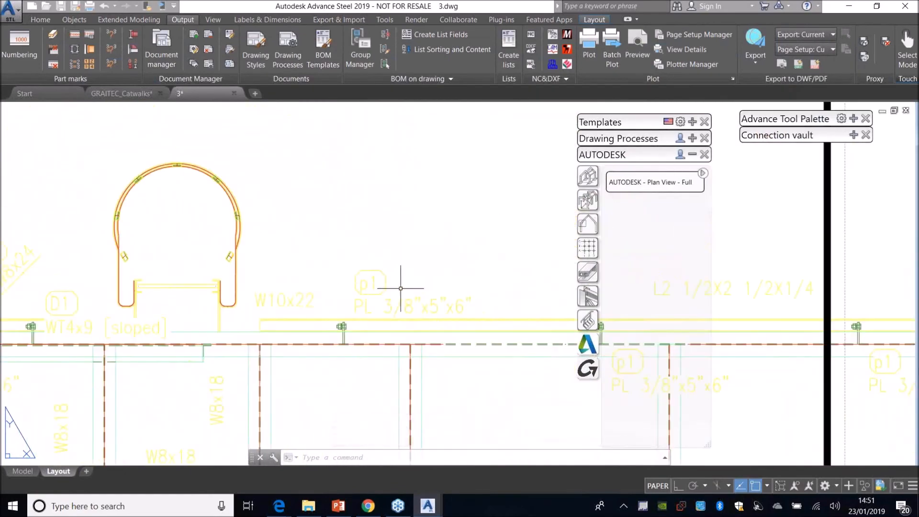
{"action": "scroll", "coordinate": [307, 215], "scroll_direction": "up", "scroll_amount": 4}
{"action": "scroll", "coordinate": [310, 220], "scroll_direction": "down", "scroll_amount": 2}
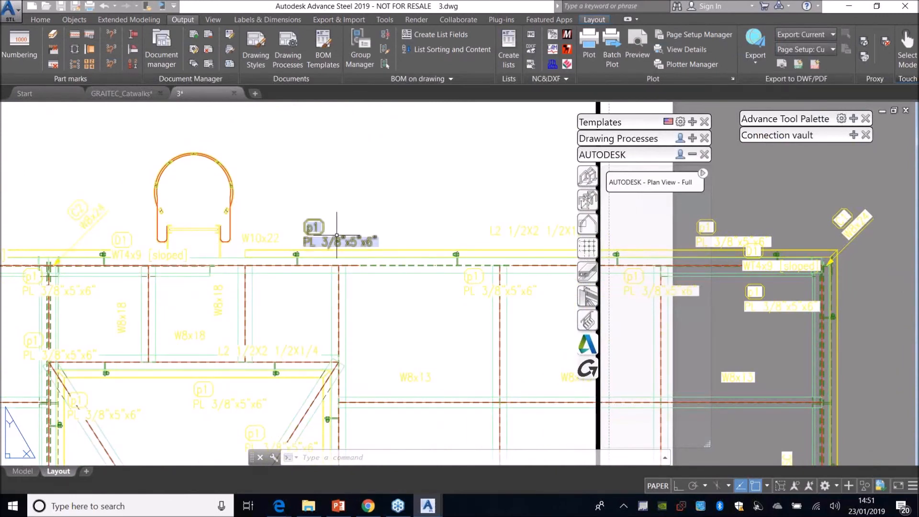
Set the labeling of the Mp - Plate rule in the plan view style to the Plates strategy Plate name.
{"action": "left_click", "coordinate": [193, 49]}
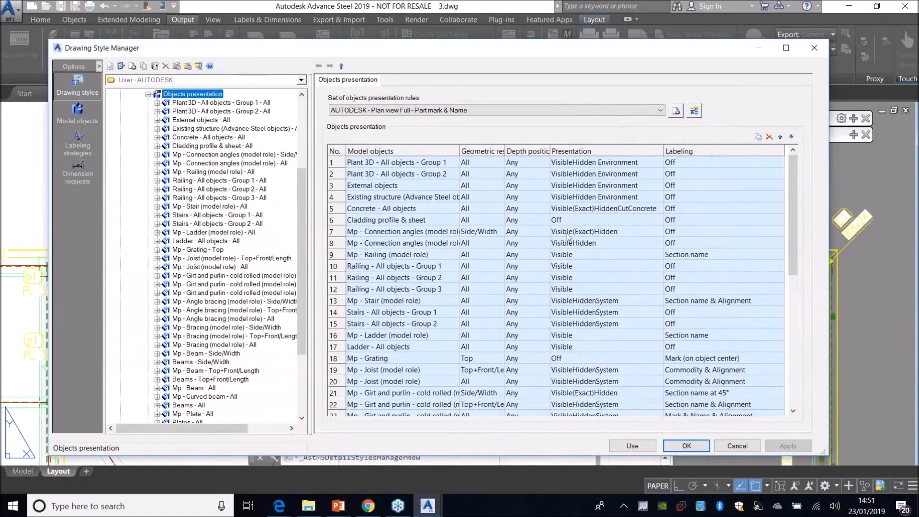
{"action": "left_click_drag", "start_coordinate": [792, 216], "coordinate": [785, 291]}
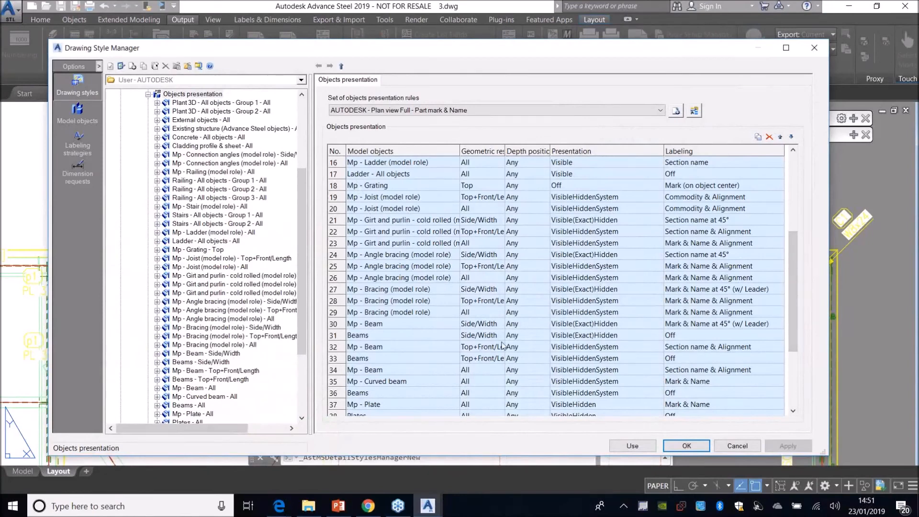
{"action": "left_click_drag", "start_coordinate": [794, 294], "coordinate": [794, 336]}
{"action": "left_click", "coordinate": [717, 312]}
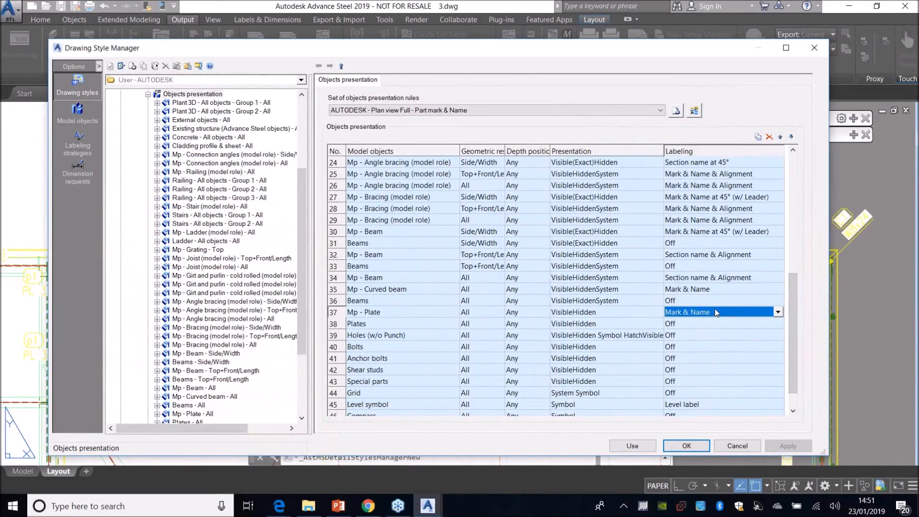
{"action": "left_click", "coordinate": [778, 312]}
{"action": "left_click_drag", "start_coordinate": [723, 438], "coordinate": [656, 426]}
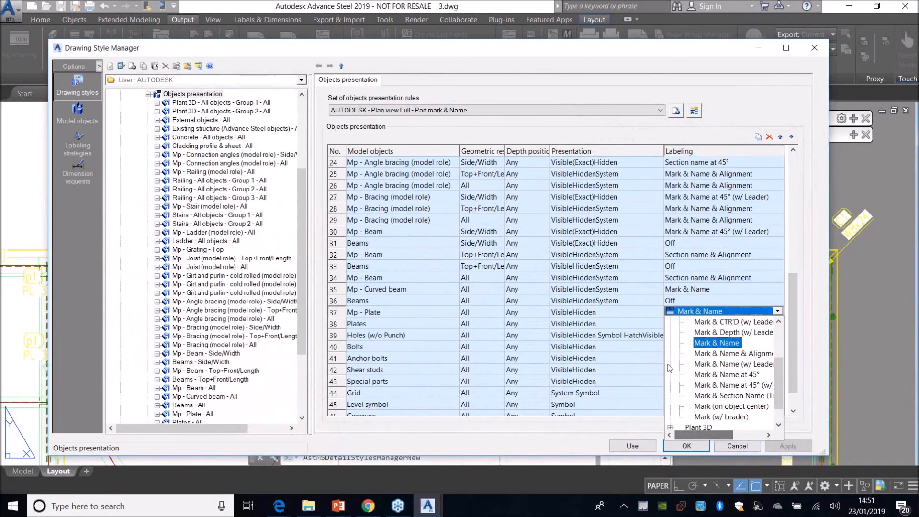
{"action": "scroll", "coordinate": [692, 353], "scroll_direction": "up", "scroll_amount": 2}
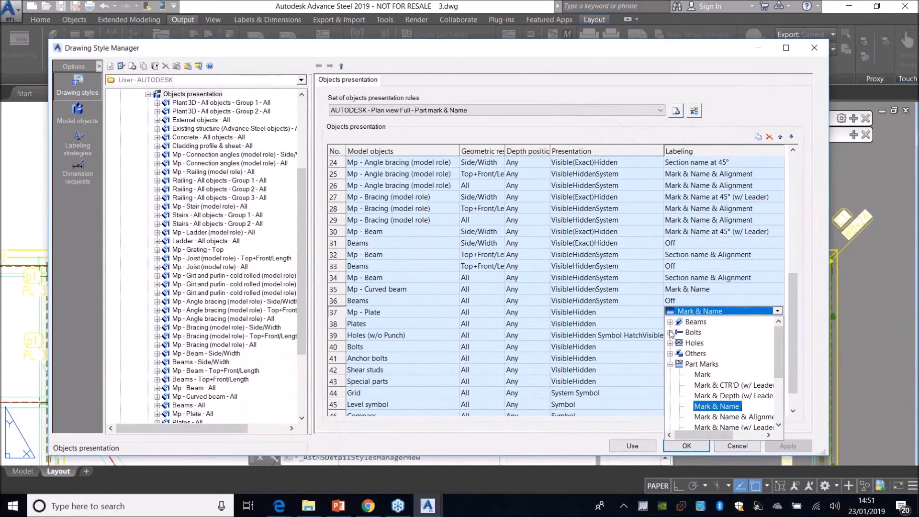
{"action": "scroll", "coordinate": [678, 354], "scroll_direction": "down", "scroll_amount": 3}
{"action": "left_click", "coordinate": [670, 416]}
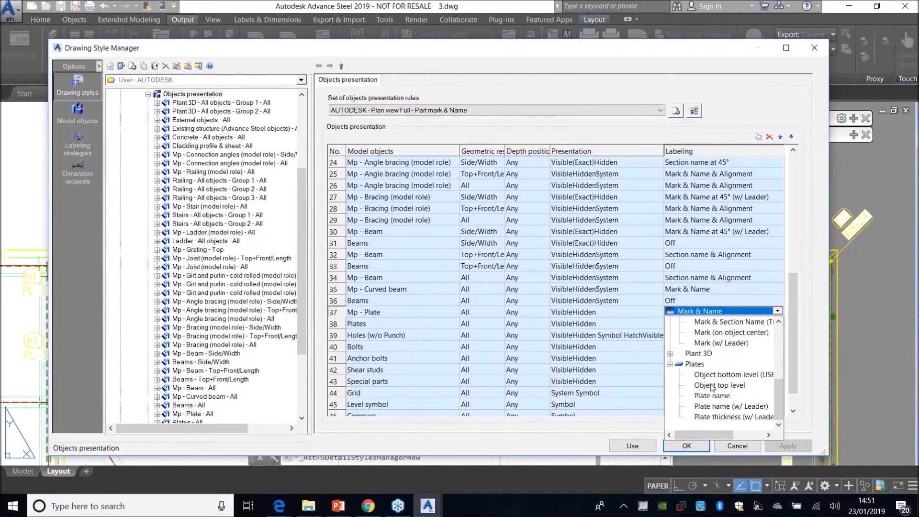
{"action": "left_click", "coordinate": [718, 396]}
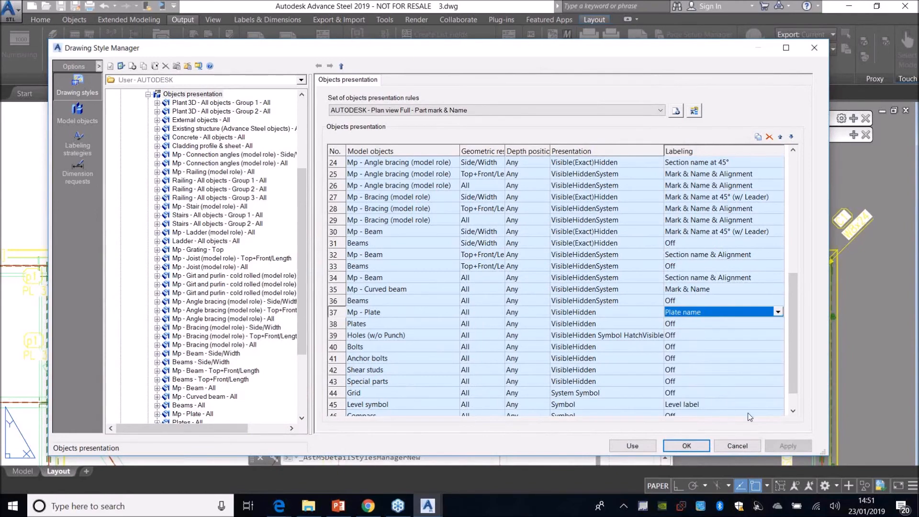
Update the catwalk plan detail view with the new plate labeling and check the labels along its upper edge.
{"action": "left_click", "coordinate": [632, 446]}
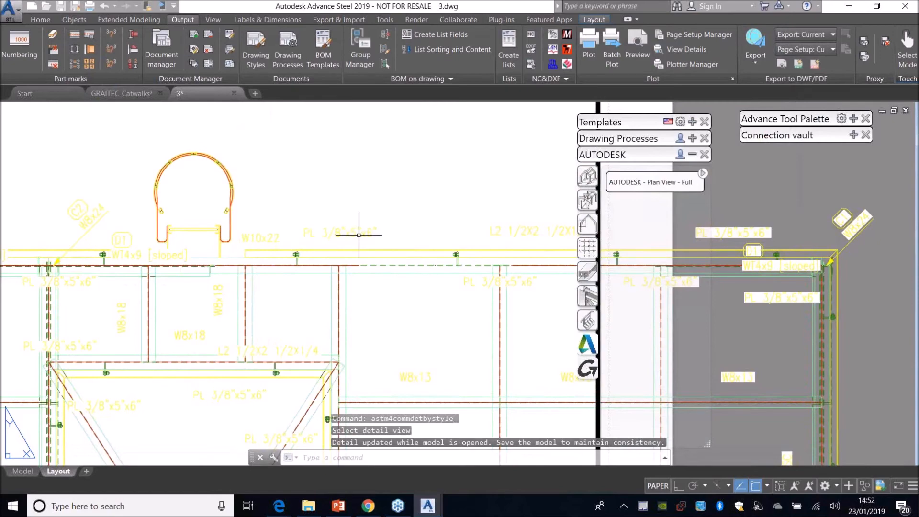
{"action": "scroll", "coordinate": [369, 225], "scroll_direction": "down", "scroll_amount": 3}
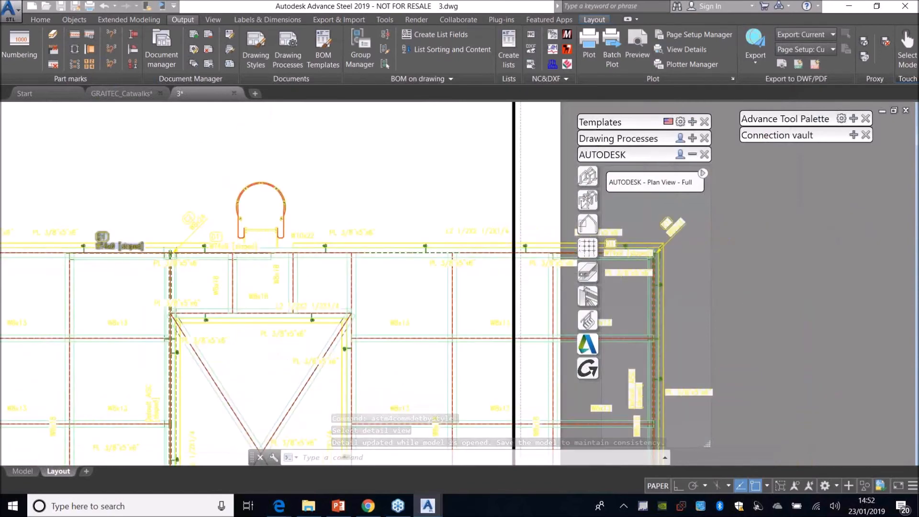
{"action": "scroll", "coordinate": [260, 256], "scroll_direction": "up", "scroll_amount": 6}
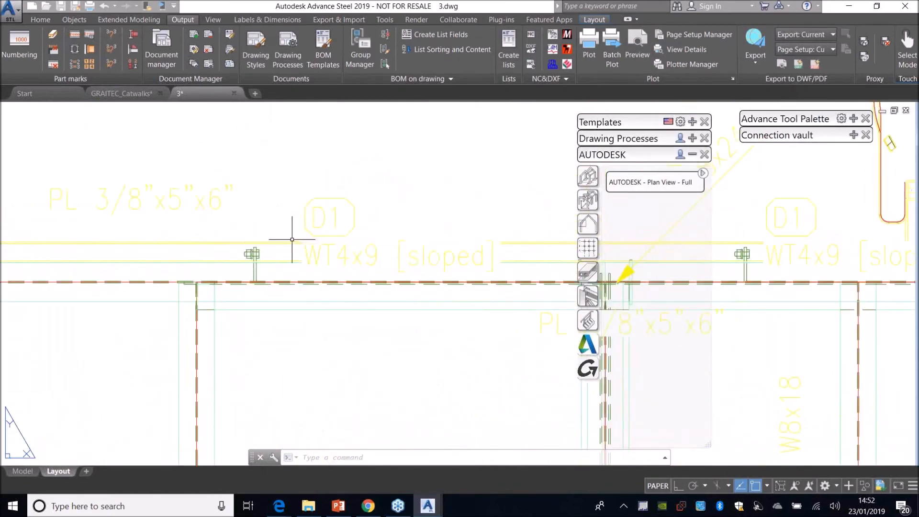
{"action": "scroll", "coordinate": [292, 240], "scroll_direction": "down", "scroll_amount": 2}
{"action": "middle_click_drag", "start_coordinate": [460, 245], "coordinate": [102, 233]}
{"action": "middle_click_drag", "start_coordinate": [481, 226], "coordinate": [274, 232]}
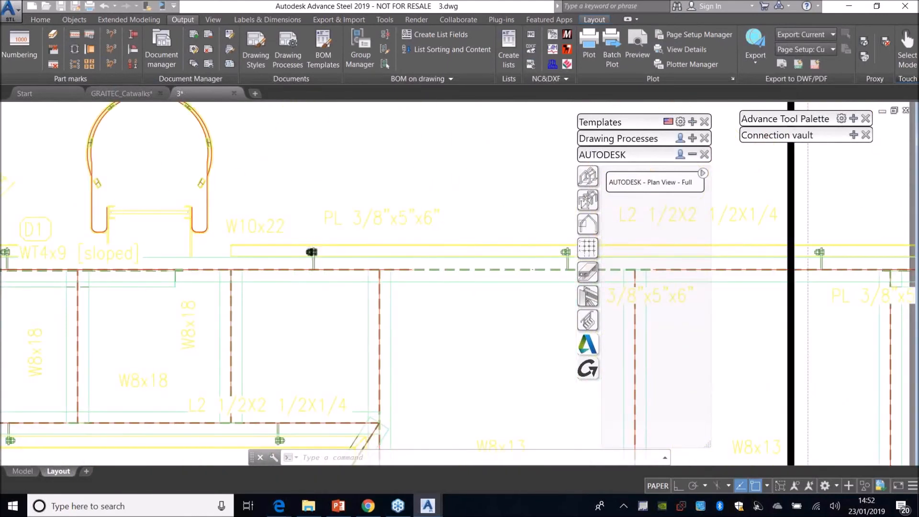
{"action": "scroll", "coordinate": [309, 253], "scroll_direction": "down", "scroll_amount": 6}
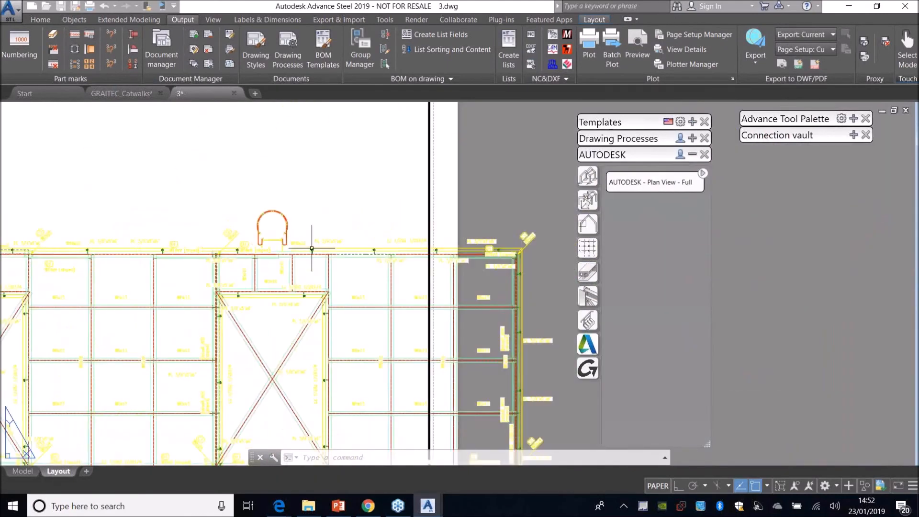
Set the presentation of the Bolts rule in the plan view style to Off and apply the change.
{"action": "left_click", "coordinate": [194, 50]}
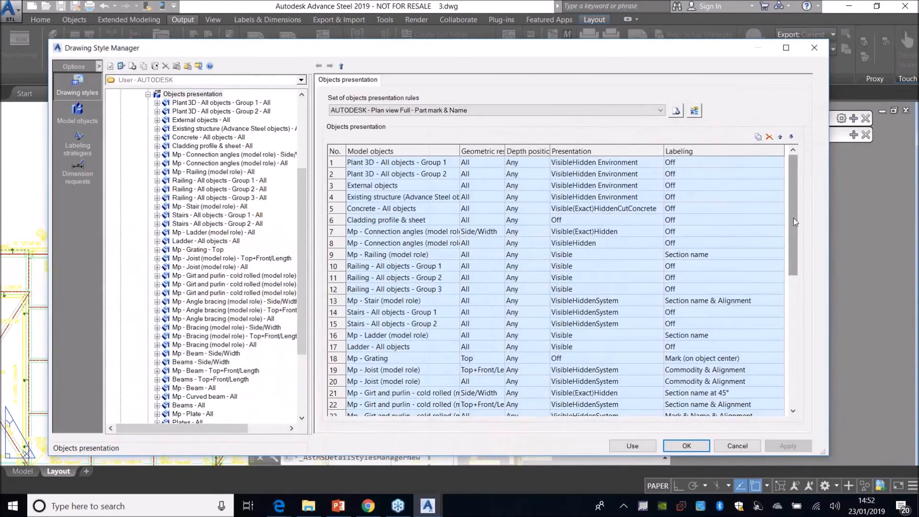
{"action": "left_click_drag", "start_coordinate": [794, 222], "coordinate": [794, 354]}
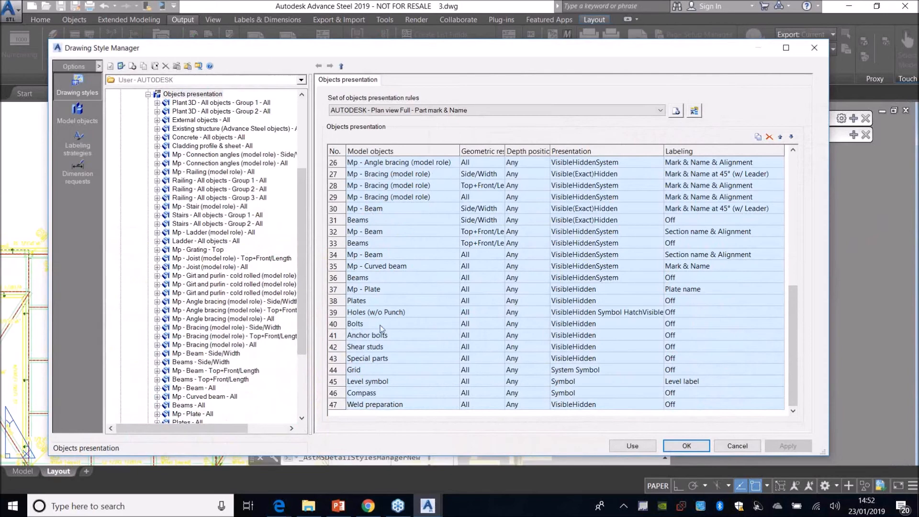
{"action": "left_click", "coordinate": [637, 326]}
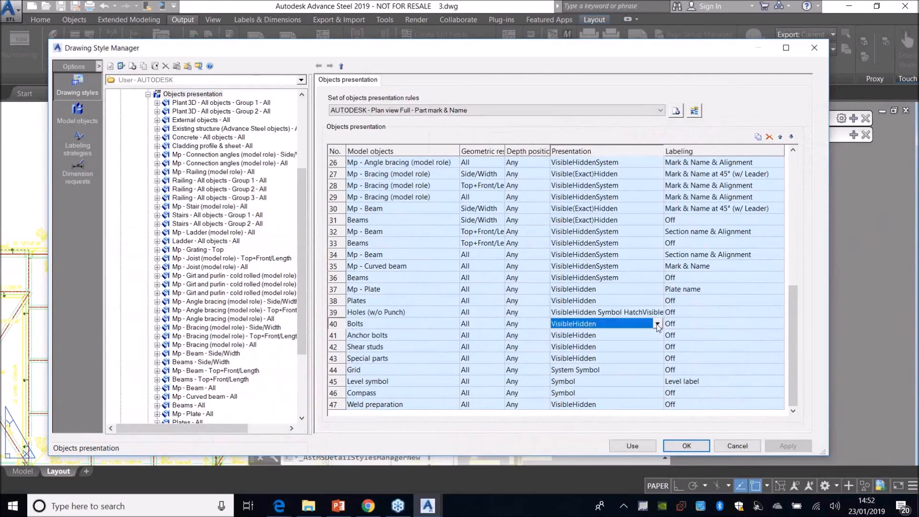
{"action": "left_click", "coordinate": [658, 324]}
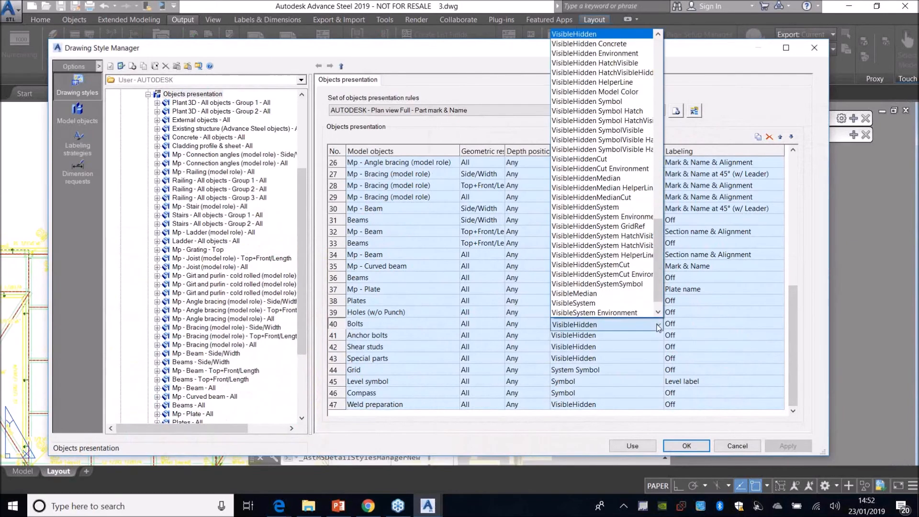
{"action": "scroll", "coordinate": [615, 96], "scroll_direction": "up", "scroll_amount": 10}
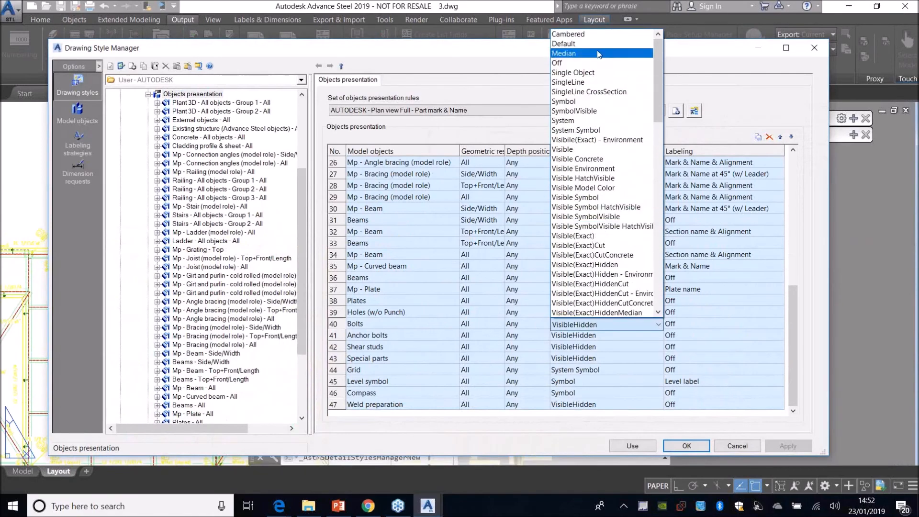
{"action": "left_click", "coordinate": [595, 62]}
{"action": "left_click", "coordinate": [788, 446]}
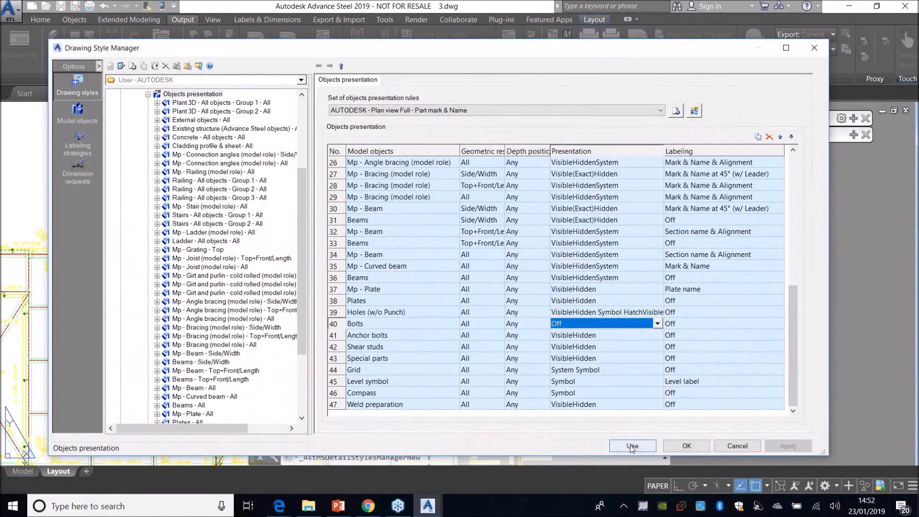
Update the catwalk plan detail view with the new bolt presentation and inspect the connections along its upper edge.
{"action": "left_click", "coordinate": [632, 446]}
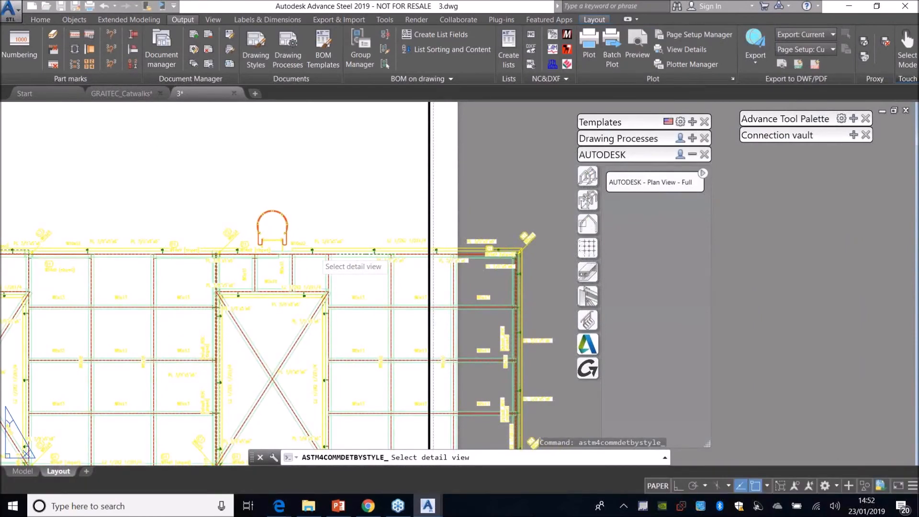
{"action": "middle_click_drag", "start_coordinate": [266, 277], "coordinate": [378, 242]}
{"action": "middle_click_drag", "start_coordinate": [193, 256], "coordinate": [333, 192]}
{"action": "scroll", "coordinate": [246, 231], "scroll_direction": "up", "scroll_amount": 5}
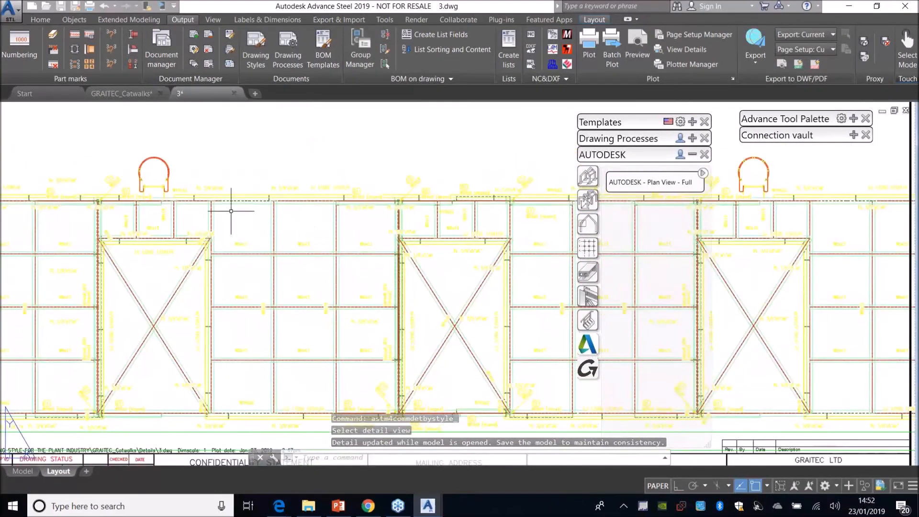
{"action": "middle_click_drag", "start_coordinate": [94, 170], "coordinate": [240, 252]}
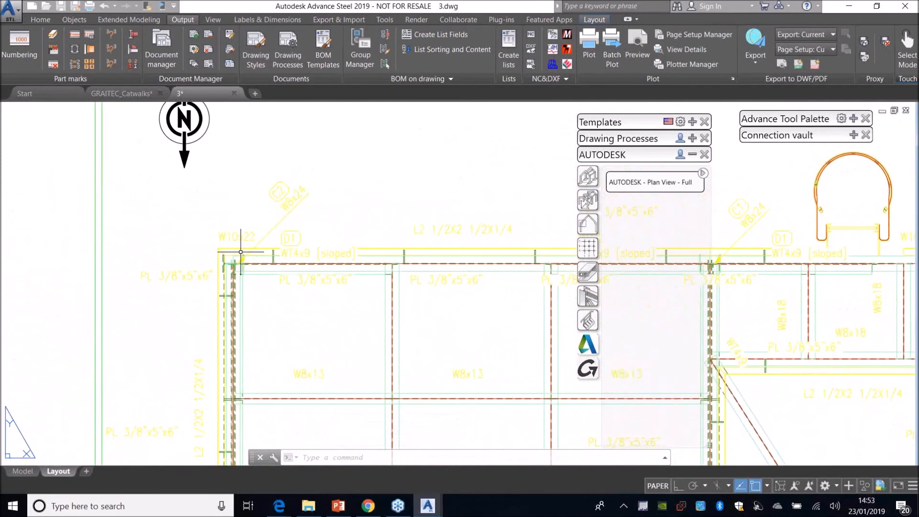
{"action": "middle_click_drag", "start_coordinate": [455, 261], "coordinate": [244, 263]}
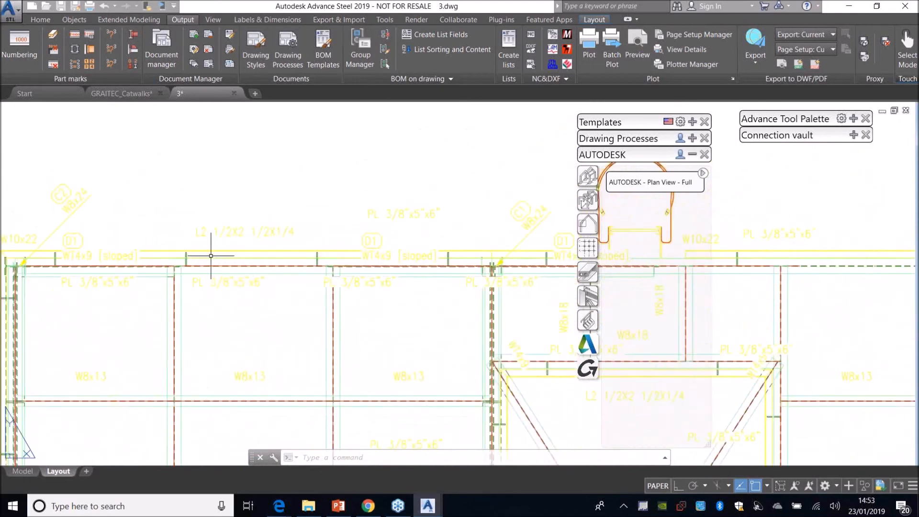
{"action": "scroll", "coordinate": [335, 248], "scroll_direction": "down", "scroll_amount": 3}
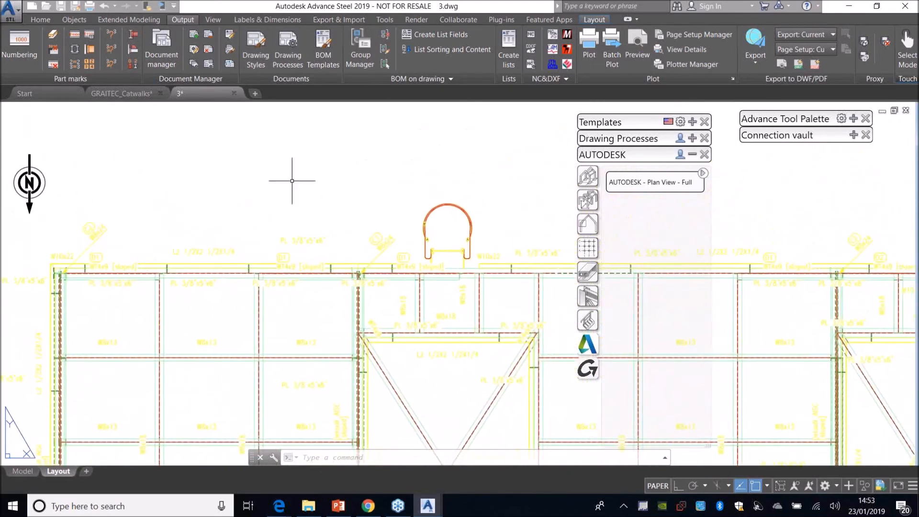
Review the plan view style's objects presentation rules, and switch to the GRAITEC_Catwalks model drawing.
{"action": "left_click", "coordinate": [193, 63]}
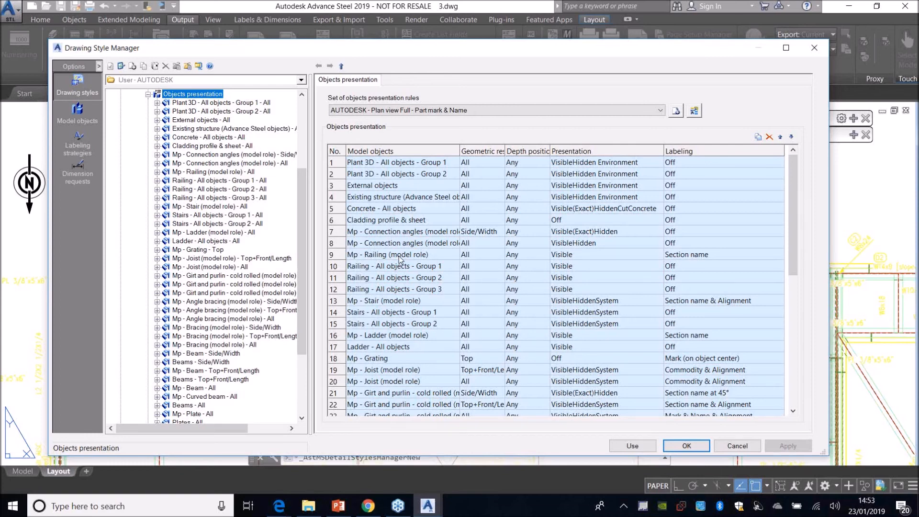
{"action": "left_click", "coordinate": [817, 48]}
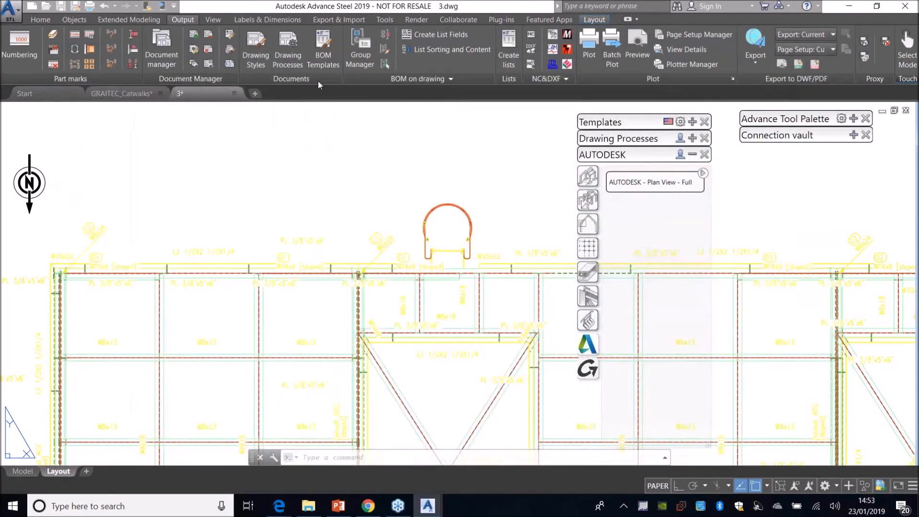
{"action": "left_click", "coordinate": [121, 94]}
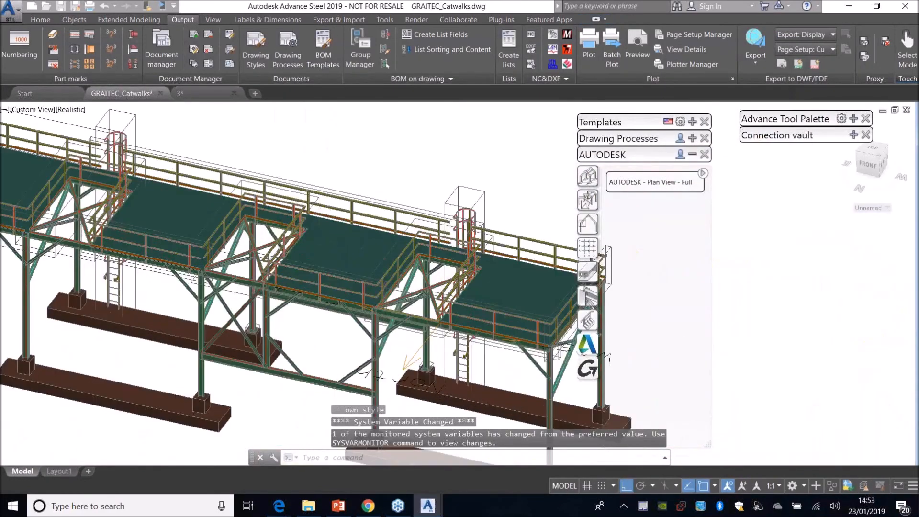
Mark the main part and attached parts of the back railing's assembly and inspect the railings toward the catwalk's far end.
{"action": "scroll", "coordinate": [407, 234], "scroll_direction": "up", "scroll_amount": 8}
{"action": "double_click", "coordinate": [408, 233]}
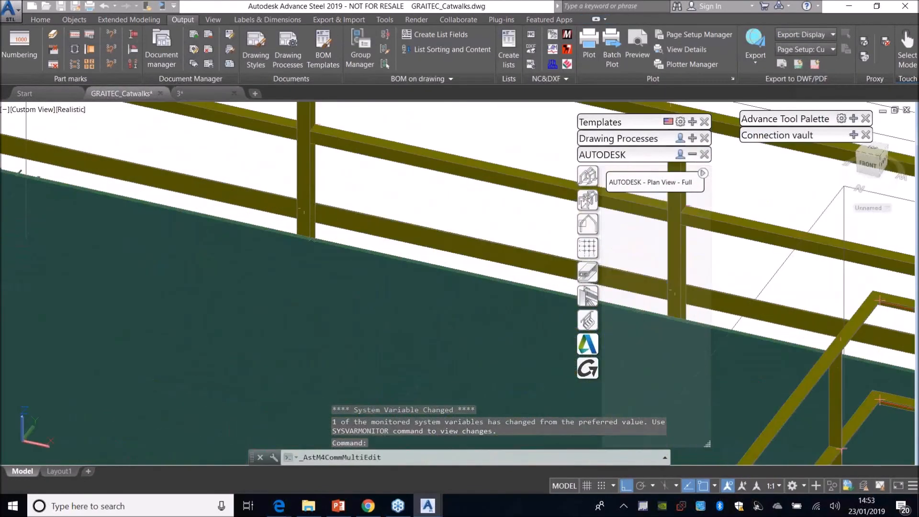
{"action": "left_click", "coordinate": [721, 34]}
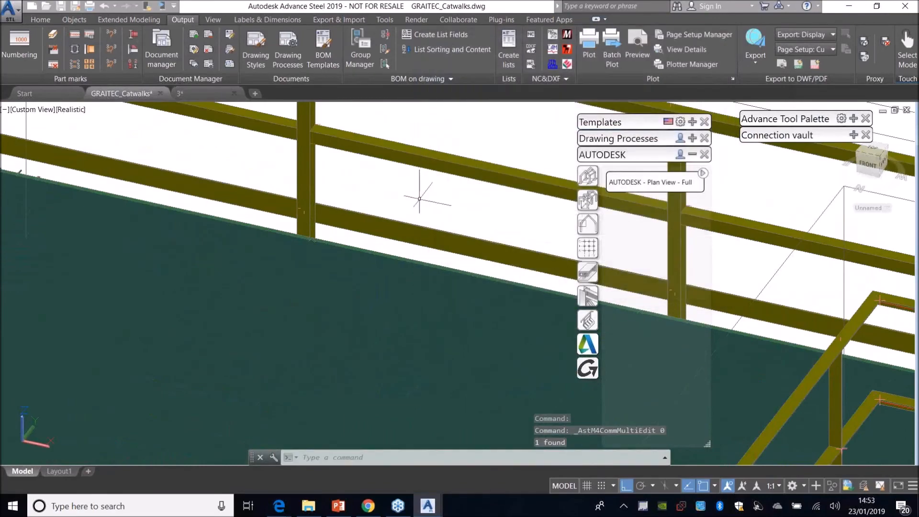
{"action": "middle_click_drag", "start_coordinate": [419, 199], "coordinate": [225, 257]}
{"action": "left_click", "coordinate": [133, 35]}
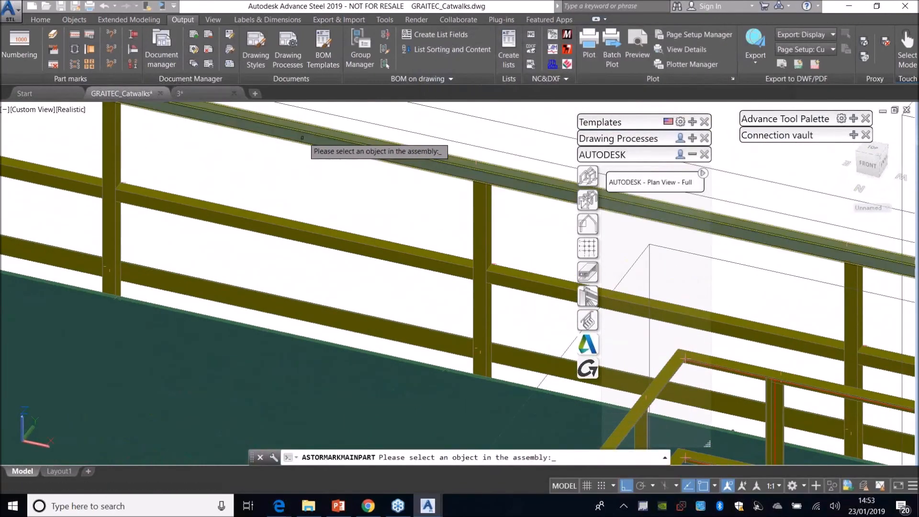
{"action": "left_click", "coordinate": [315, 129]}
{"action": "scroll", "coordinate": [371, 234], "scroll_direction": "down", "scroll_amount": 5}
{"action": "middle_click_drag", "start_coordinate": [446, 240], "coordinate": [256, 205]}
{"action": "key", "text": "Escape"}
{"action": "scroll", "coordinate": [467, 212], "scroll_direction": "up", "scroll_amount": 6}
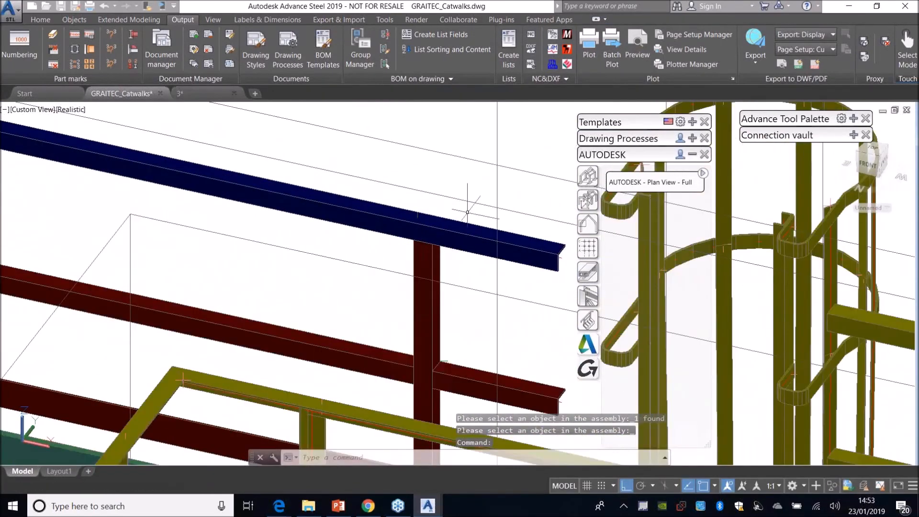
{"action": "scroll", "coordinate": [335, 206], "scroll_direction": "down", "scroll_amount": 3}
{"action": "key", "text": "Escape"}
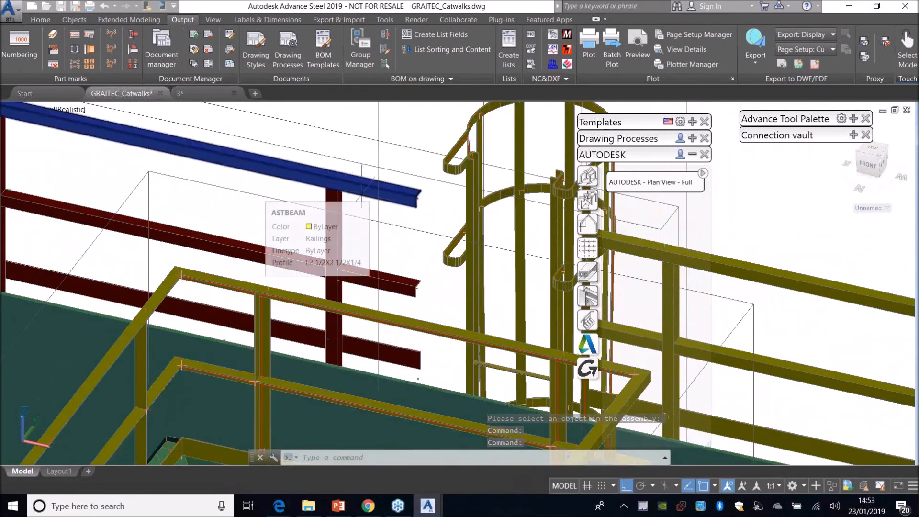
{"action": "scroll", "coordinate": [361, 194], "scroll_direction": "down", "scroll_amount": 4}
{"action": "middle_click_drag", "start_coordinate": [360, 195], "coordinate": [102, 171]}
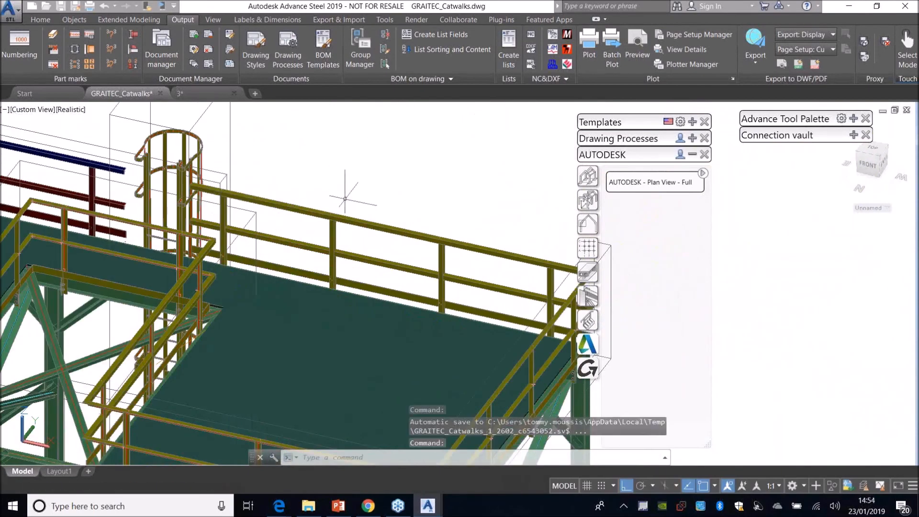
{"action": "scroll", "coordinate": [372, 200], "scroll_direction": "down", "scroll_amount": 5}
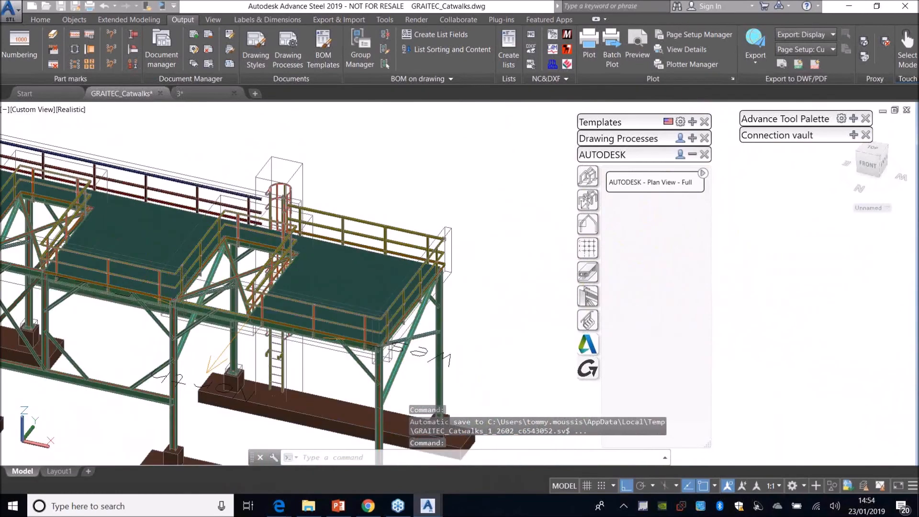
Return to drawing 3 and set the presentation of the Railing - All objects Group 1, 2 and 3 rules to Off in the plan view style.
{"action": "left_click", "coordinate": [191, 93]}
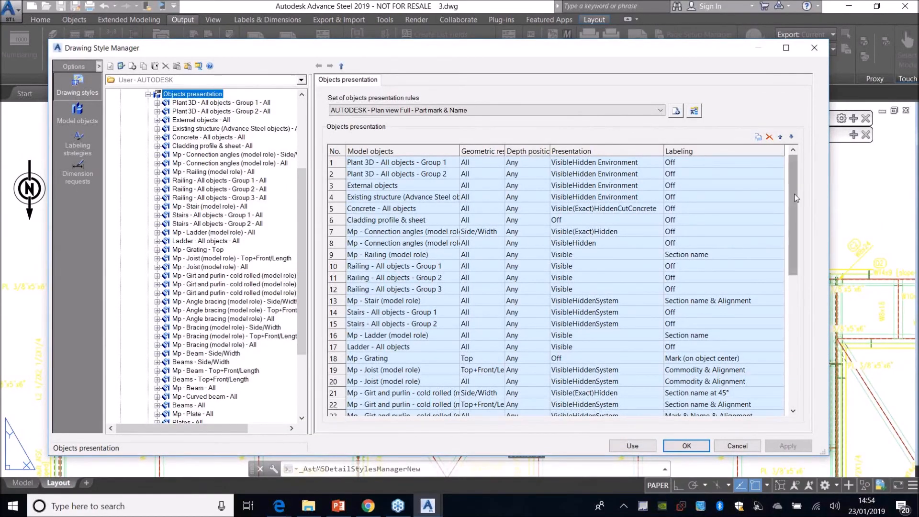
{"action": "left_click_drag", "start_coordinate": [795, 197], "coordinate": [796, 205]}
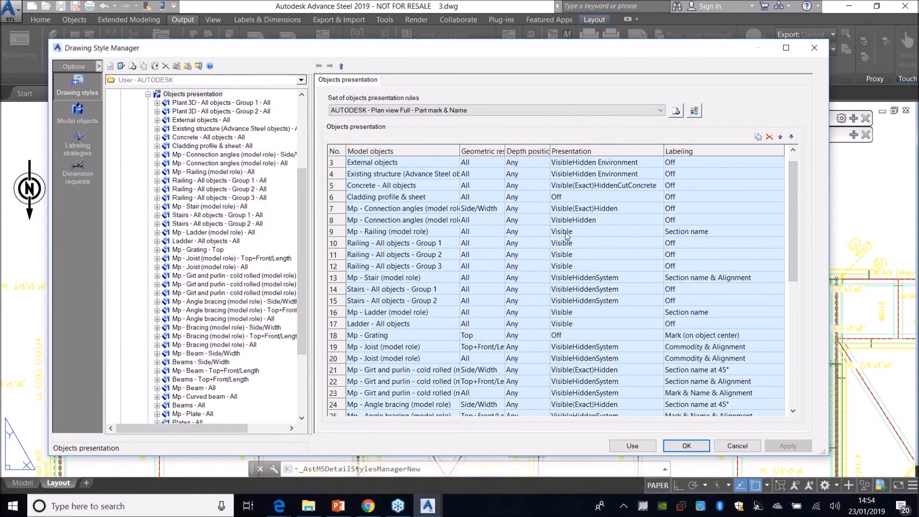
{"action": "left_click", "coordinate": [596, 243]}
{"action": "left_click", "coordinate": [657, 243]}
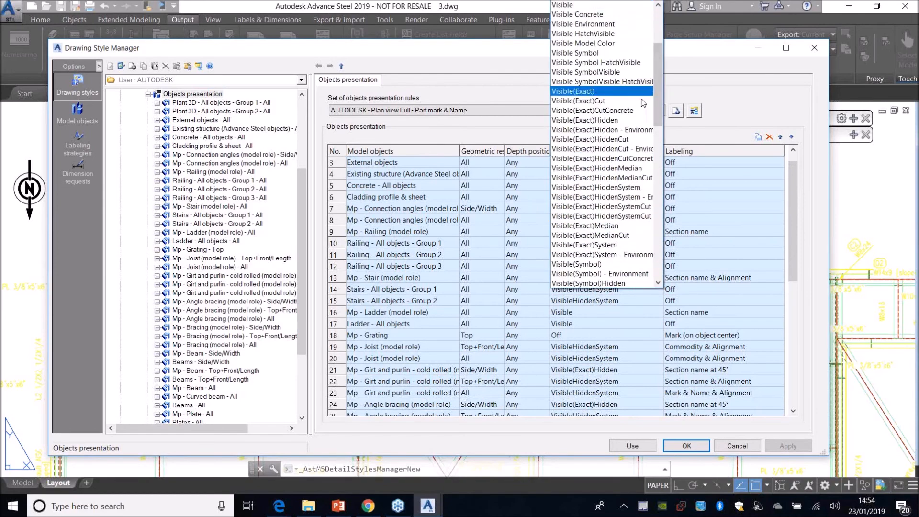
{"action": "scroll", "coordinate": [645, 88], "scroll_direction": "up", "scroll_amount": 5}
{"action": "left_click", "coordinate": [587, 33]}
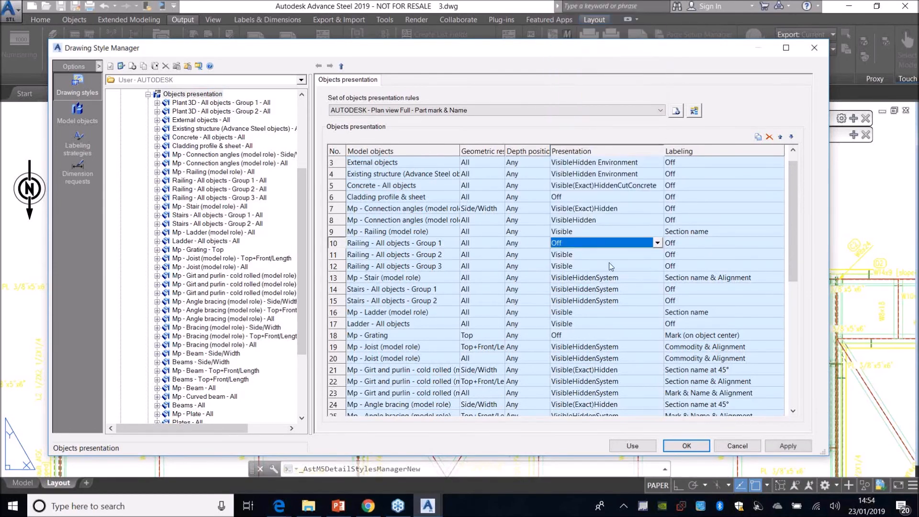
{"action": "left_click", "coordinate": [605, 255]}
{"action": "left_click", "coordinate": [657, 254]}
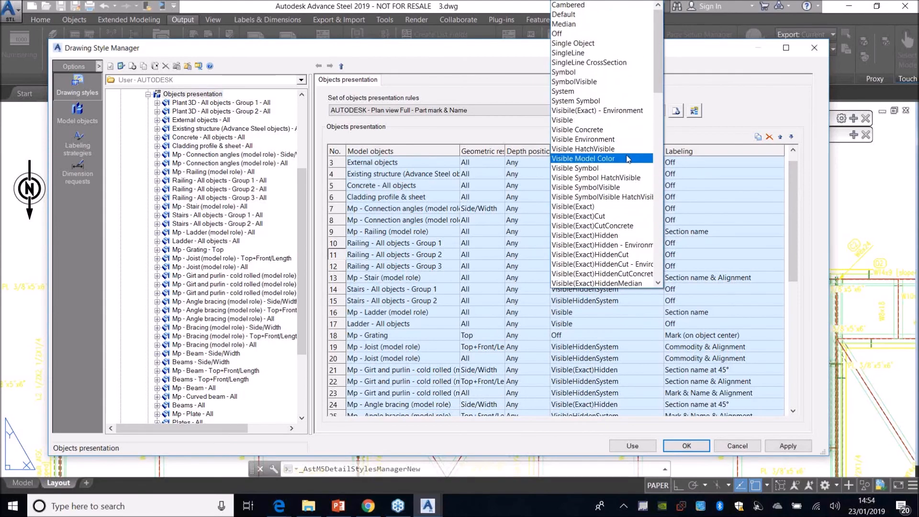
{"action": "left_click", "coordinate": [584, 33]}
{"action": "left_click", "coordinate": [640, 266]}
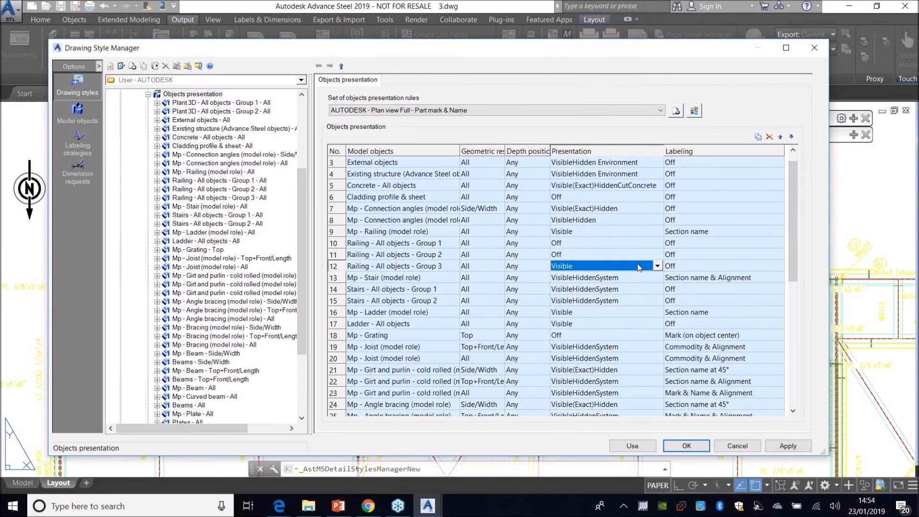
{"action": "left_click", "coordinate": [657, 265]}
{"action": "scroll", "coordinate": [622, 141], "scroll_direction": "up", "scroll_amount": 5}
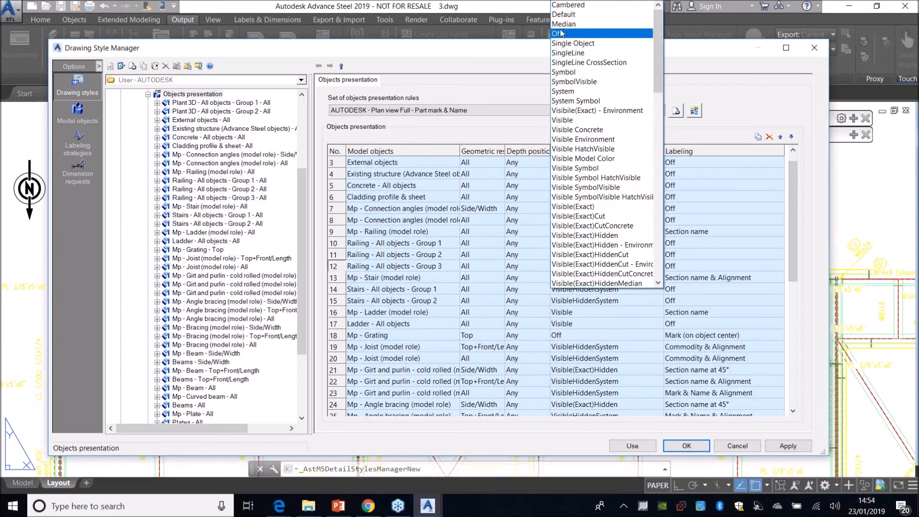
{"action": "left_click", "coordinate": [585, 33]}
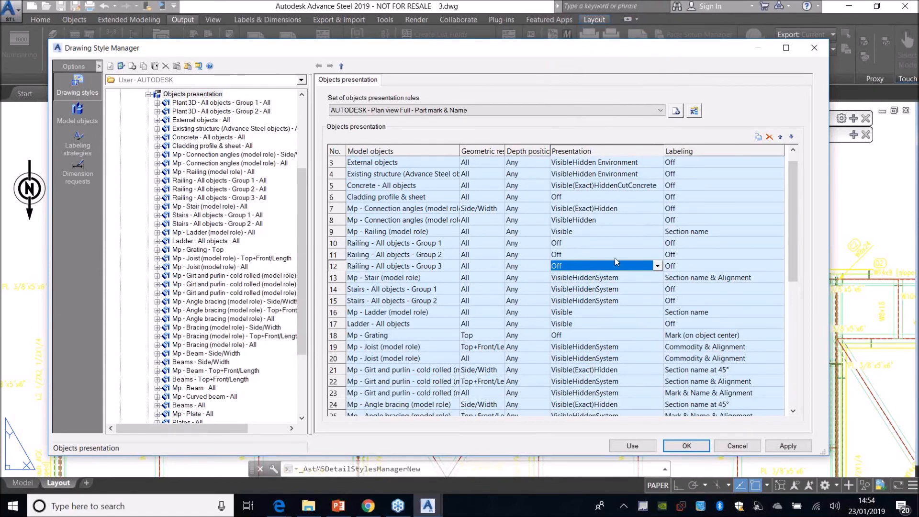
Review the model roles listed in the user model object Railing - All objects - Group 1, and close the Drawing Style Manager.
{"action": "left_click", "coordinate": [401, 269]}
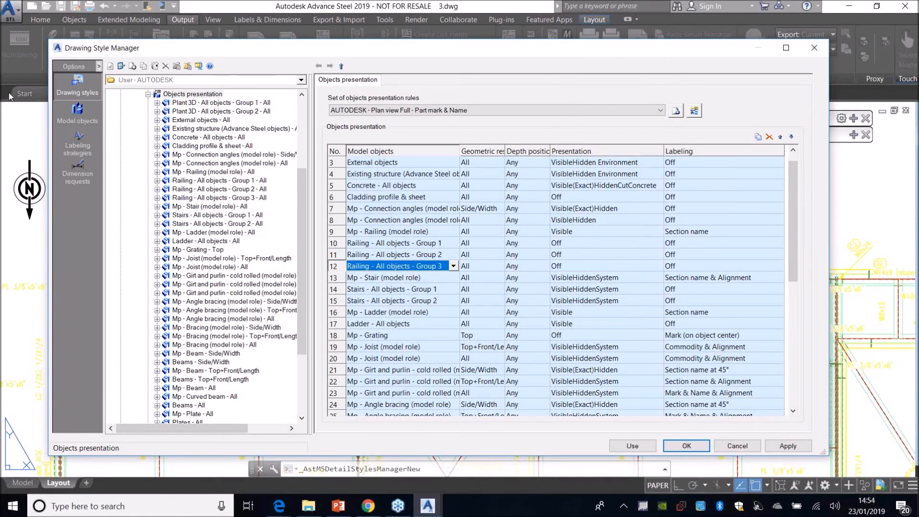
{"action": "left_click", "coordinate": [94, 124]}
{"action": "double_click", "coordinate": [145, 212]}
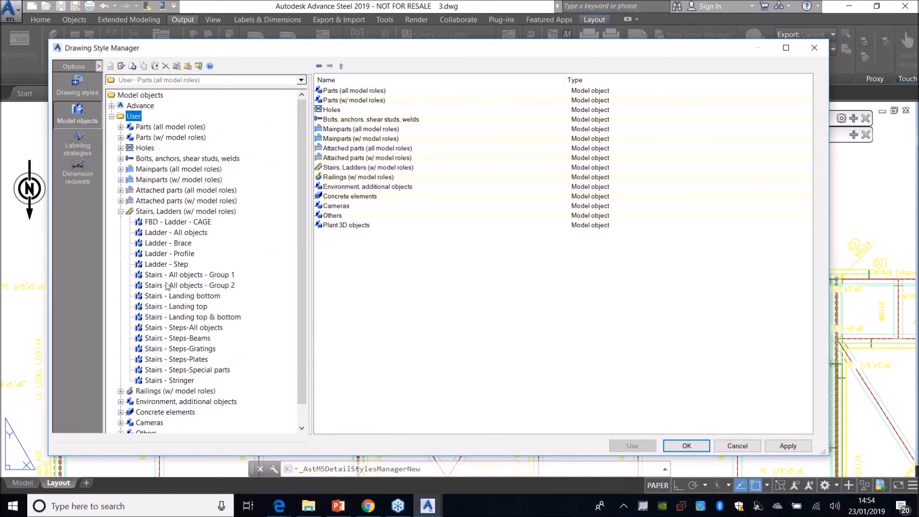
{"action": "left_click", "coordinate": [121, 211]}
{"action": "double_click", "coordinate": [134, 222]}
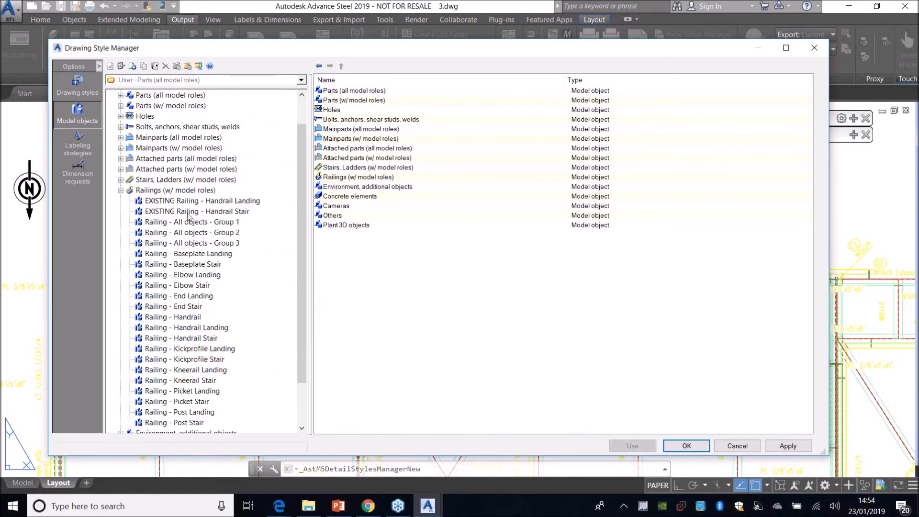
{"action": "left_click", "coordinate": [194, 223]}
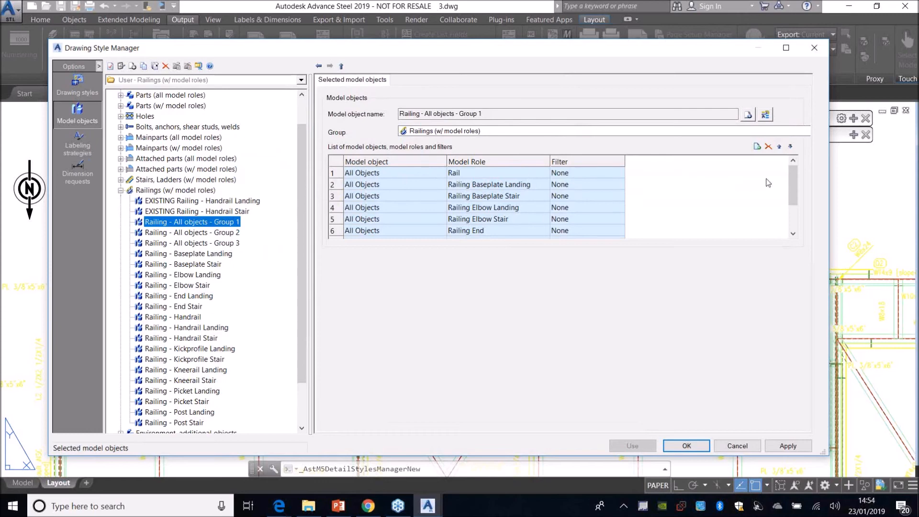
{"action": "left_click_drag", "start_coordinate": [793, 183], "coordinate": [798, 205]}
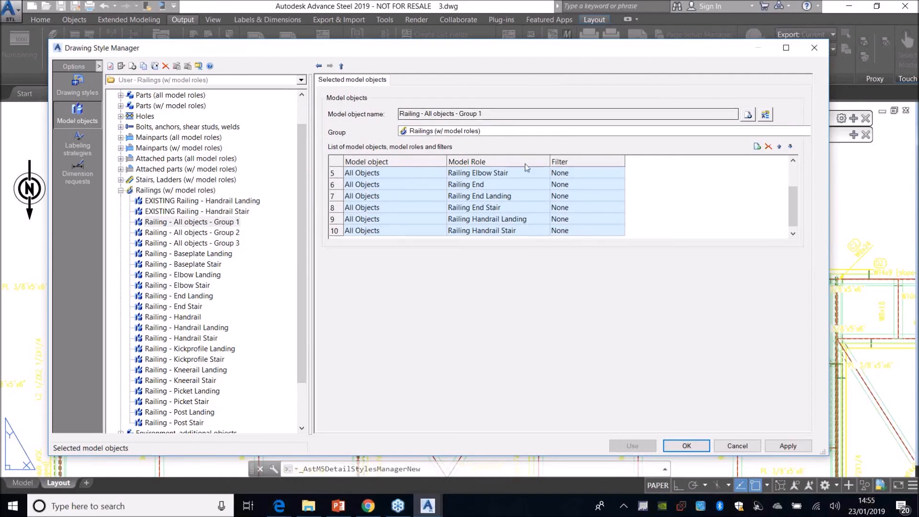
{"action": "left_click", "coordinate": [816, 52]}
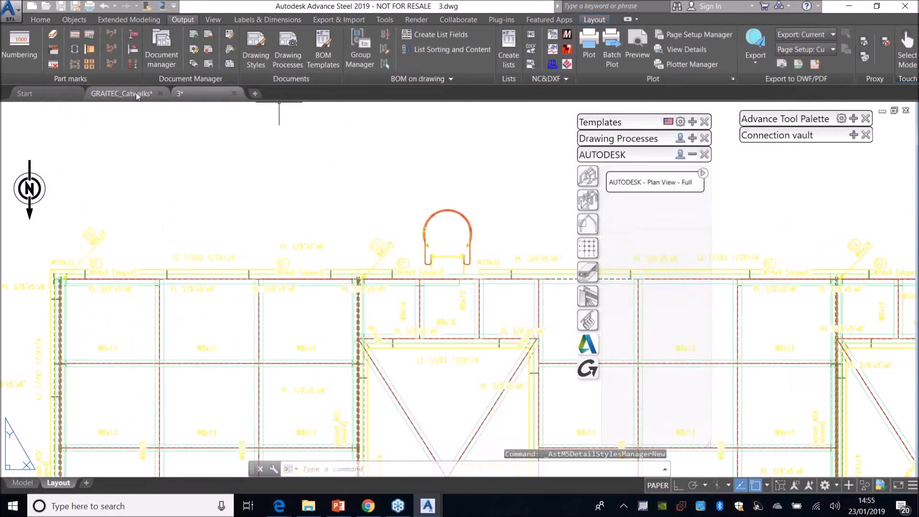
In the GRAITEC_Catwalks model, check the naming properties and model role of the back railing's top handrail.
{"action": "left_click", "coordinate": [121, 93]}
{"action": "scroll", "coordinate": [199, 209], "scroll_direction": "up", "scroll_amount": 5}
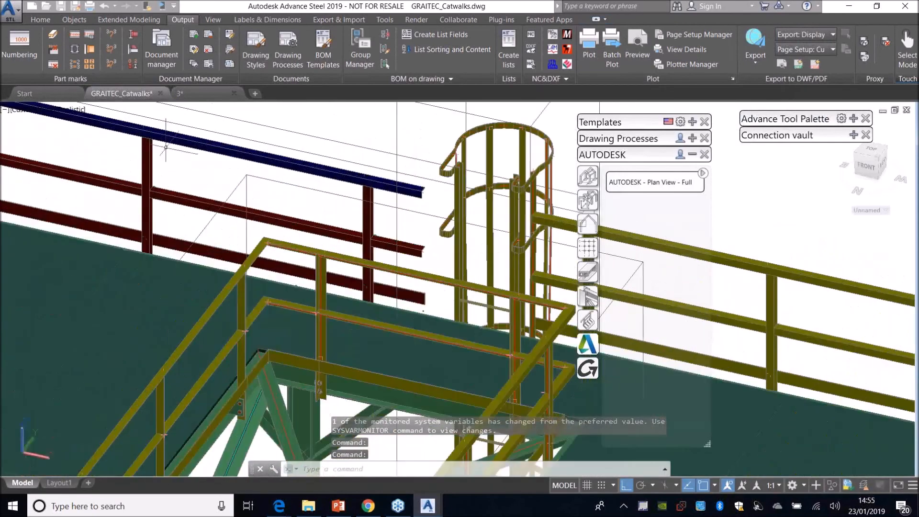
{"action": "double_click", "coordinate": [165, 147]}
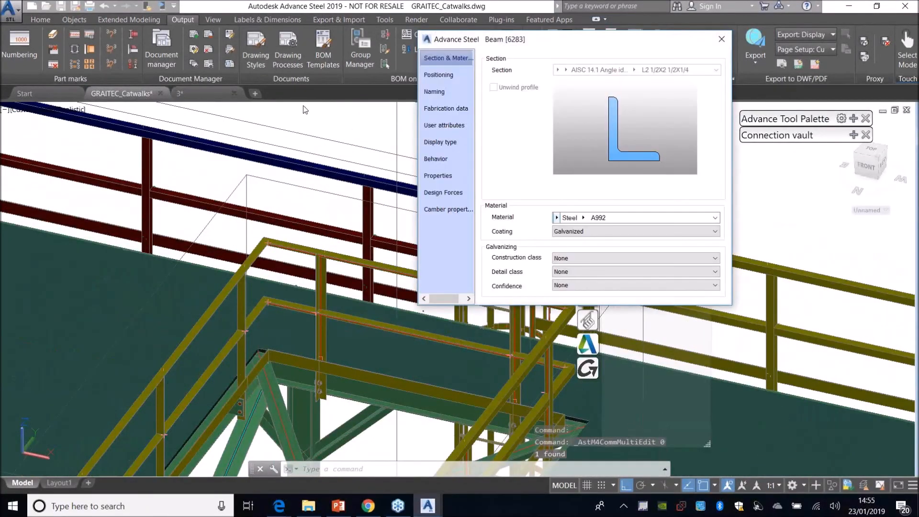
{"action": "left_click", "coordinate": [446, 91]}
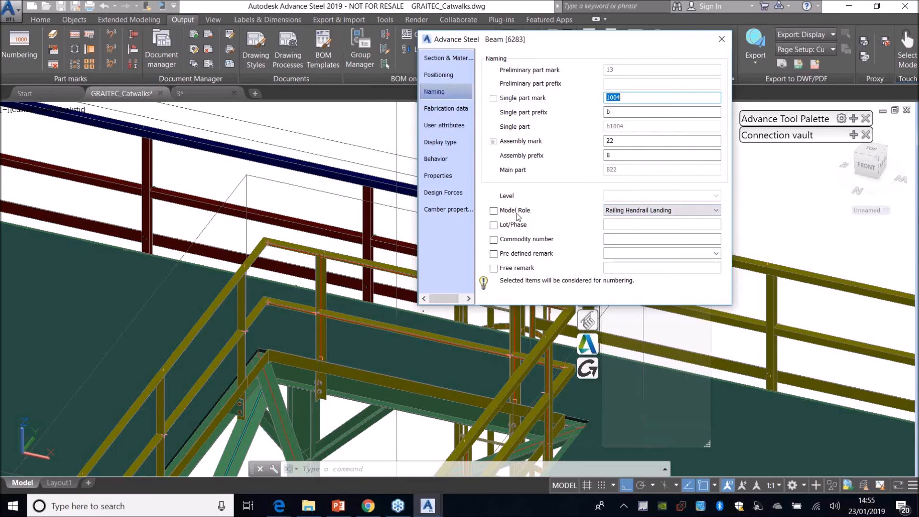
{"action": "left_click", "coordinate": [722, 39]}
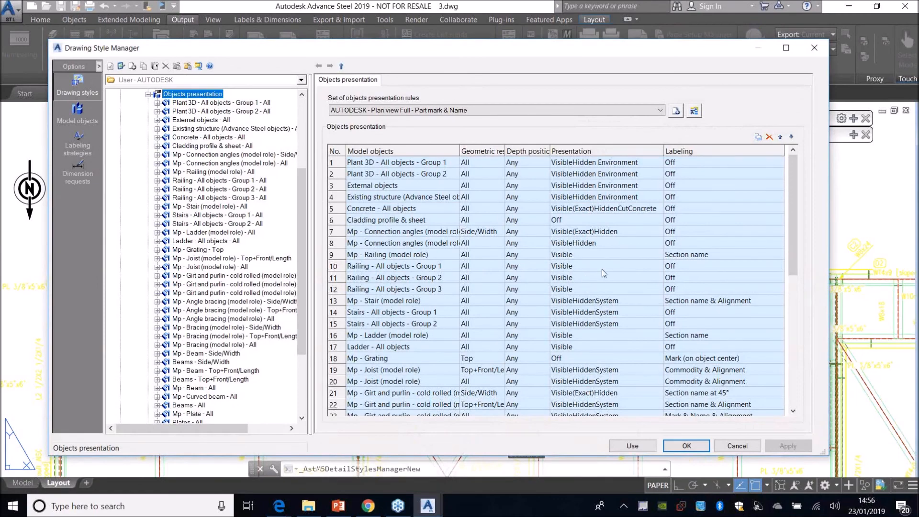
Set the presentation of Railing - All objects Groups 1, 2 and 3 to Off in the plan view style and apply the changes.
{"action": "left_click", "coordinate": [604, 267]}
{"action": "left_click", "coordinate": [657, 267]}
{"action": "scroll", "coordinate": [604, 114], "scroll_direction": "up", "scroll_amount": 5}
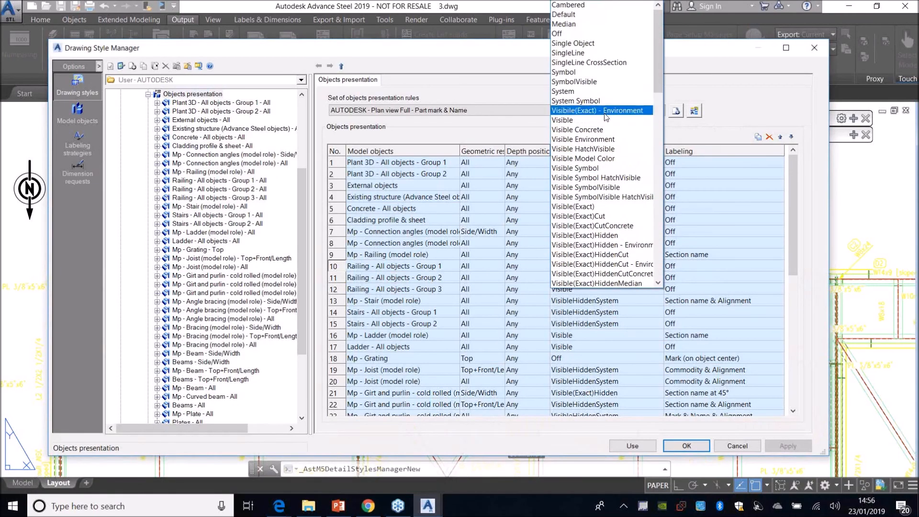
{"action": "left_click", "coordinate": [622, 33]}
{"action": "left_click", "coordinate": [622, 276]}
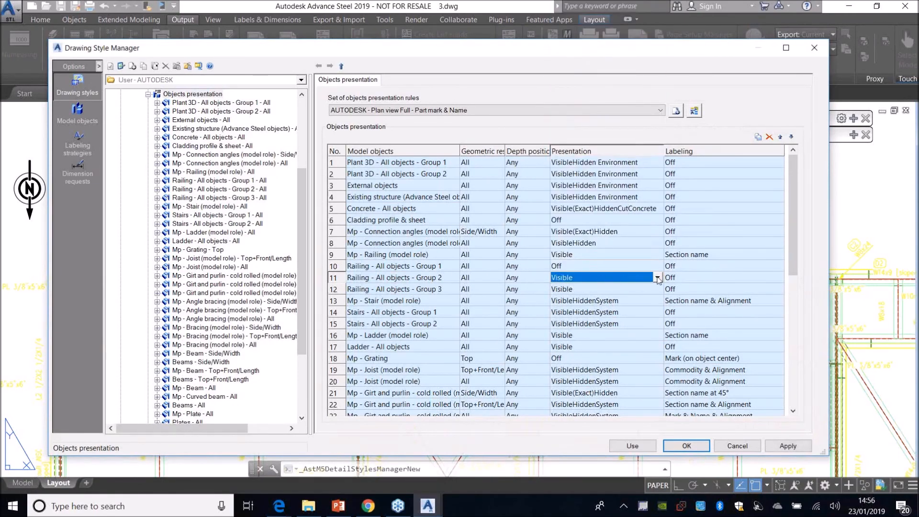
{"action": "left_click", "coordinate": [657, 277]}
{"action": "scroll", "coordinate": [595, 20], "scroll_direction": "up", "scroll_amount": 5}
{"action": "left_click", "coordinate": [595, 33]}
{"action": "left_click", "coordinate": [625, 289]}
{"action": "left_click", "coordinate": [658, 289]}
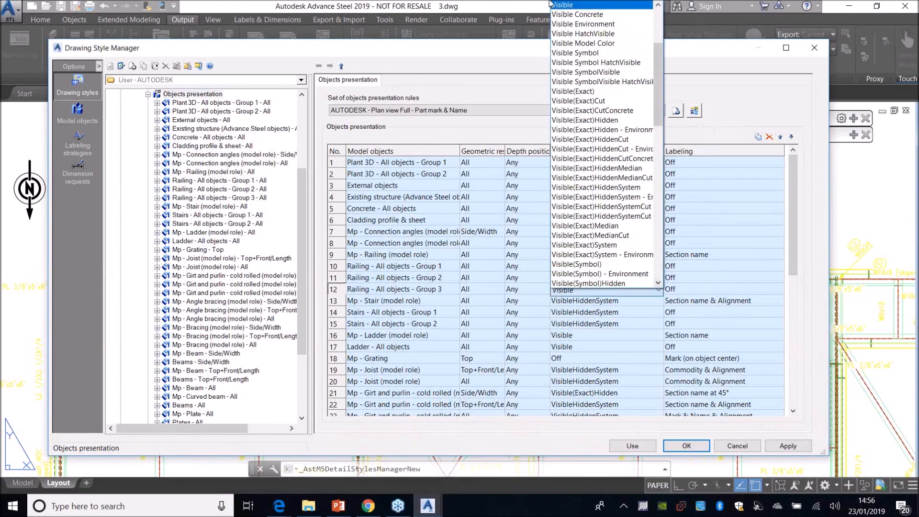
{"action": "scroll", "coordinate": [570, 28], "scroll_direction": "up", "scroll_amount": 5}
{"action": "left_click", "coordinate": [568, 33]}
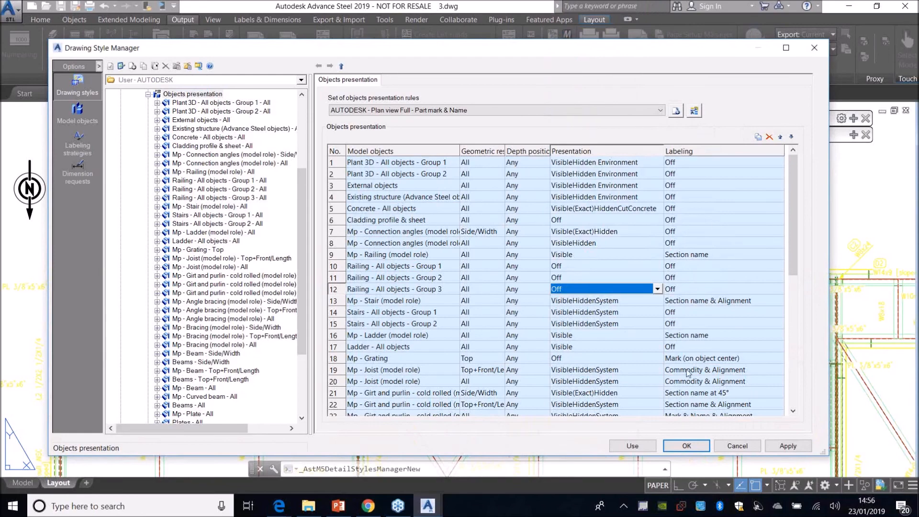
{"action": "left_click", "coordinate": [787, 446]}
Update the catwalk plan detail view with the new railing presentation and inspect the railings along its upper edge.
{"action": "left_click", "coordinate": [632, 446]}
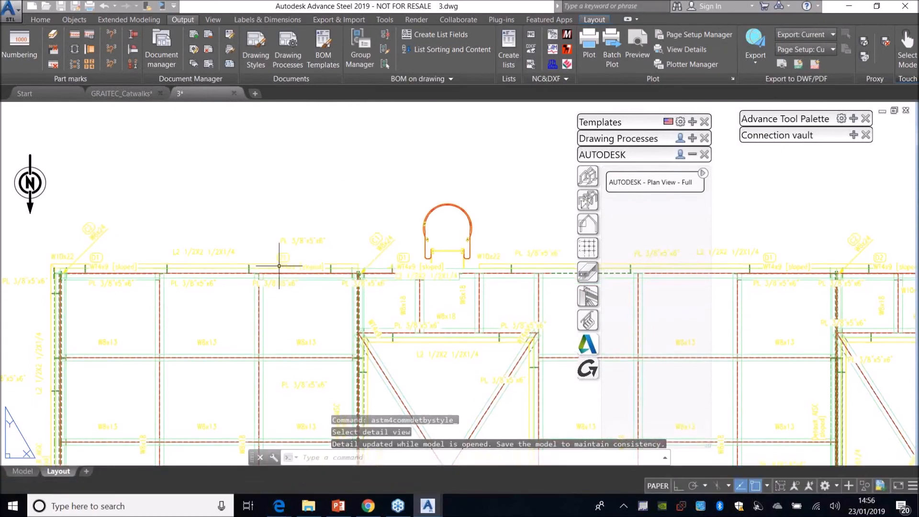
{"action": "scroll", "coordinate": [276, 263], "scroll_direction": "up", "scroll_amount": 6}
{"action": "scroll", "coordinate": [267, 238], "scroll_direction": "down", "scroll_amount": 3}
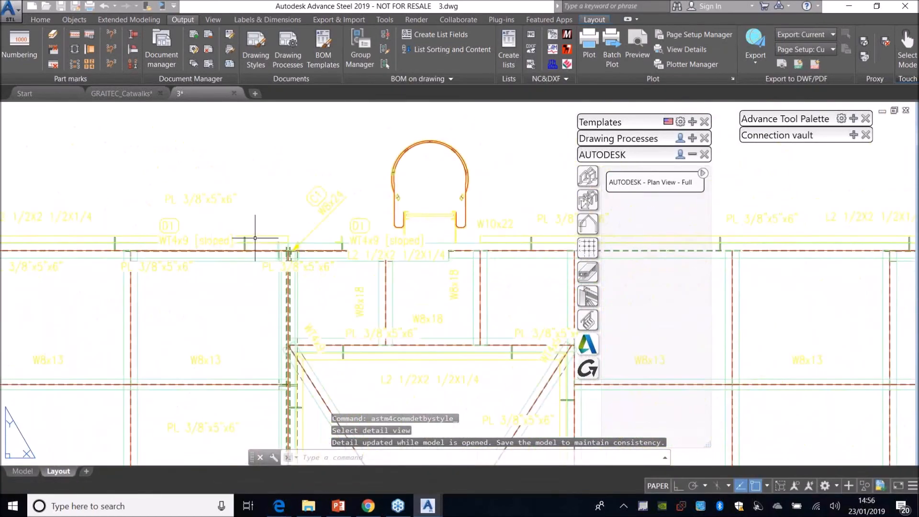
{"action": "scroll", "coordinate": [359, 236], "scroll_direction": "up", "scroll_amount": 4}
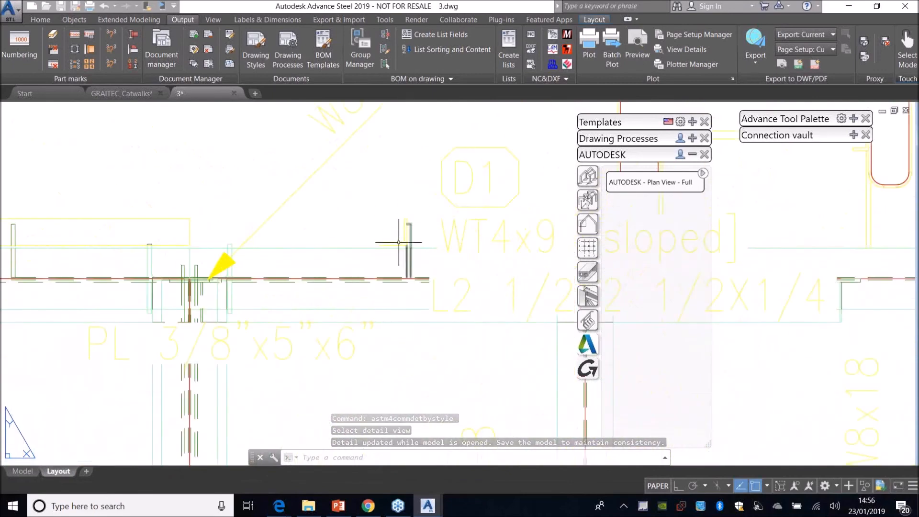
{"action": "scroll", "coordinate": [401, 225], "scroll_direction": "down", "scroll_amount": 5}
{"action": "middle_click_drag", "start_coordinate": [560, 236], "coordinate": [225, 238]}
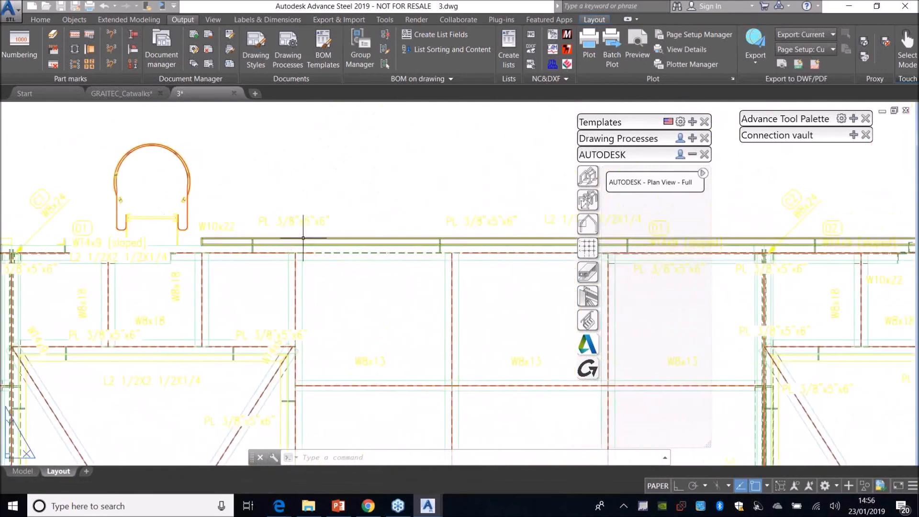
{"action": "scroll", "coordinate": [304, 237], "scroll_direction": "up", "scroll_amount": 2}
{"action": "middle_click_drag", "start_coordinate": [31, 245], "coordinate": [354, 242]}
{"action": "scroll", "coordinate": [238, 249], "scroll_direction": "down", "scroll_amount": 4}
{"action": "scroll", "coordinate": [240, 257], "scroll_direction": "up", "scroll_amount": 3}
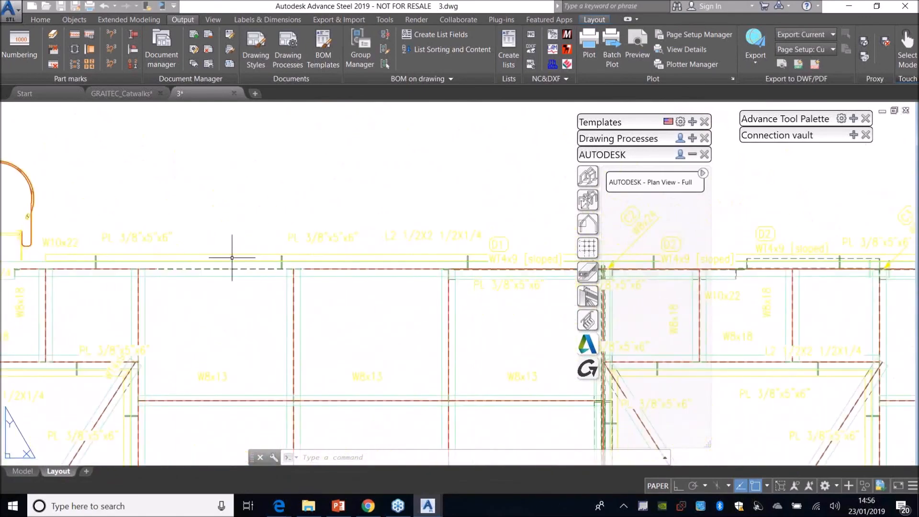
Set the presentation of Mp - Railing (model role) to SingleLine in the plan view style and update the catwalk plan detail view.
{"action": "left_click", "coordinate": [195, 49]}
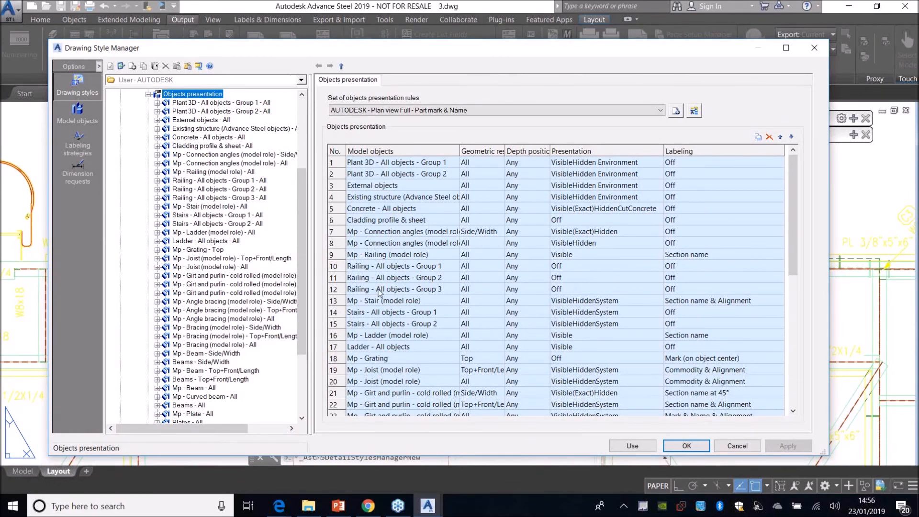
{"action": "left_click", "coordinate": [596, 254]}
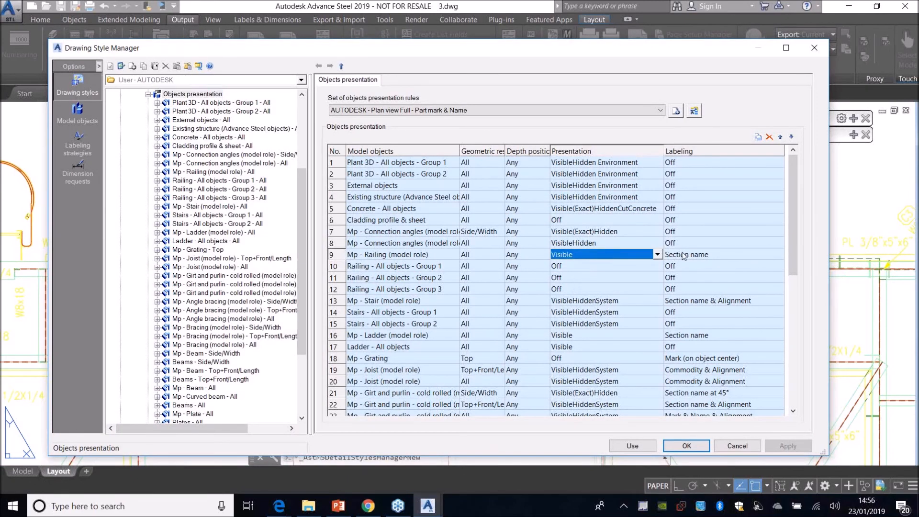
{"action": "left_click", "coordinate": [661, 255]}
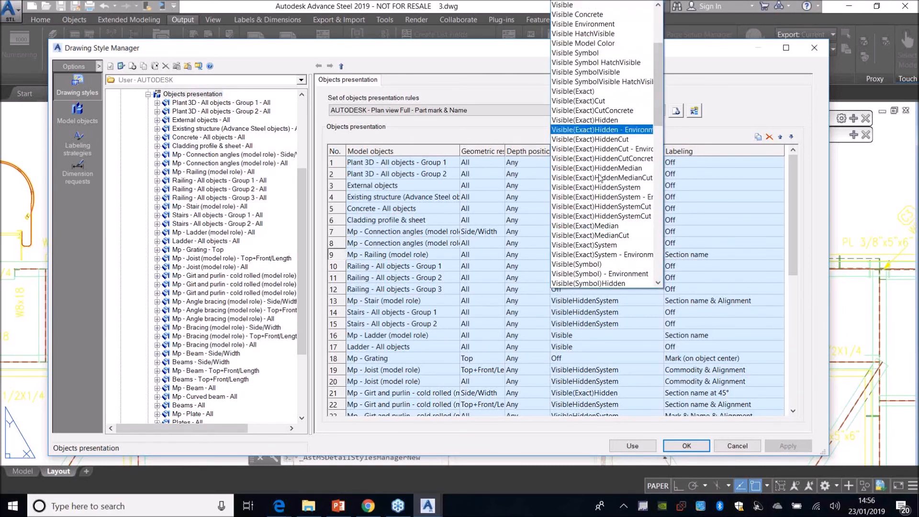
{"action": "scroll", "coordinate": [587, 55], "scroll_direction": "up", "scroll_amount": 4}
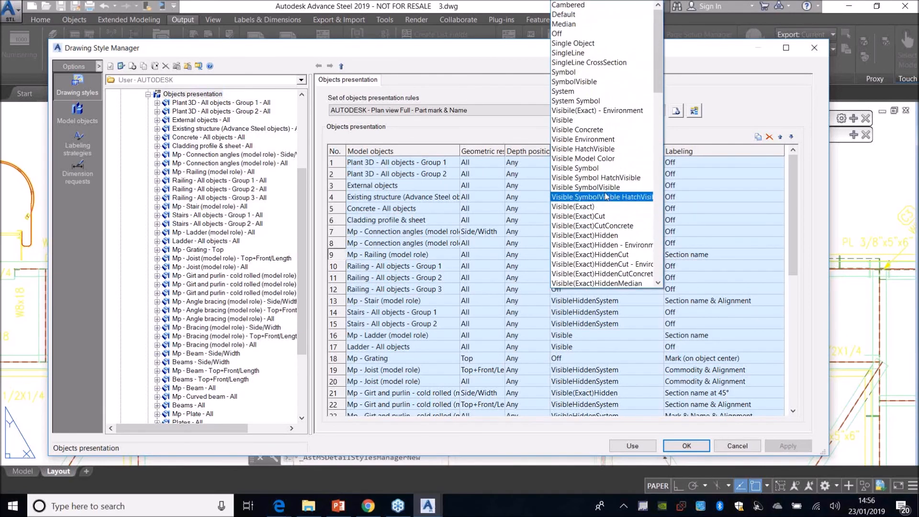
{"action": "left_click", "coordinate": [583, 54]}
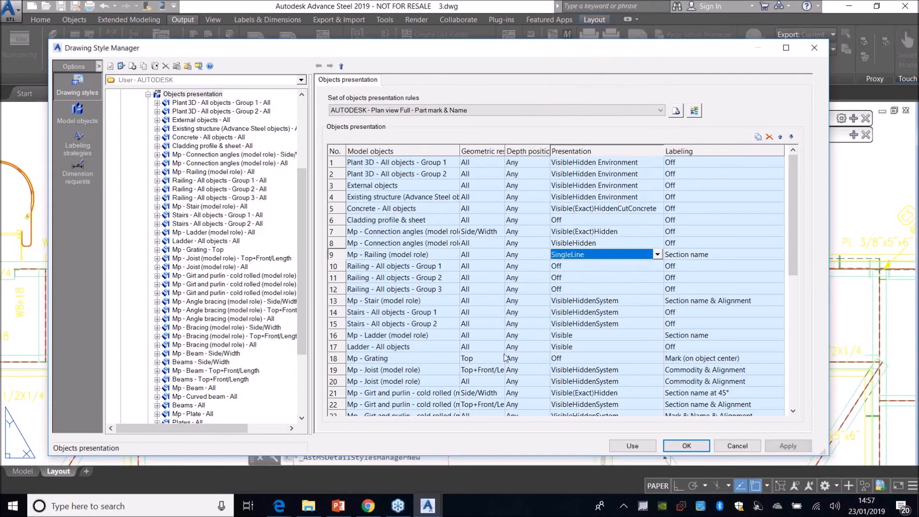
{"action": "left_click", "coordinate": [642, 448]}
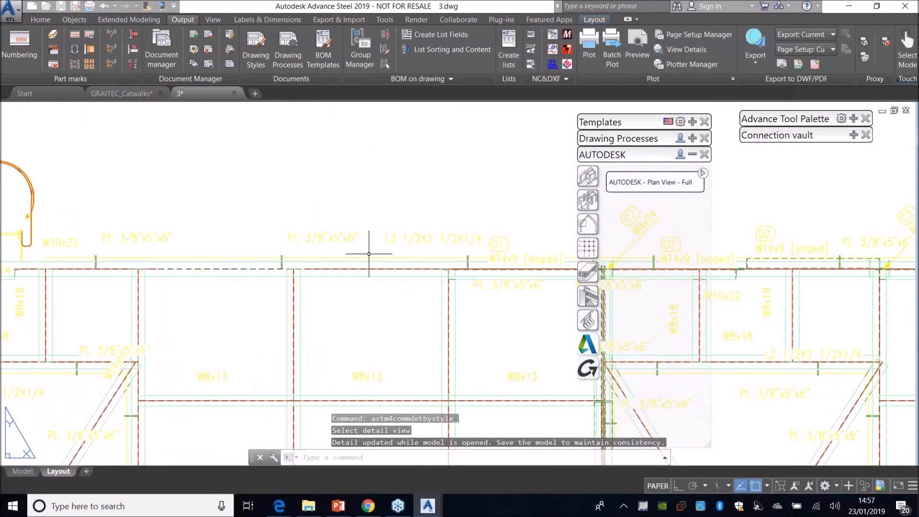
Inspect how the railings are drawn along the upper edge of the catwalk plan, from the first ladder cage to the far corner.
{"action": "scroll", "coordinate": [72, 235], "scroll_direction": "up", "scroll_amount": 6}
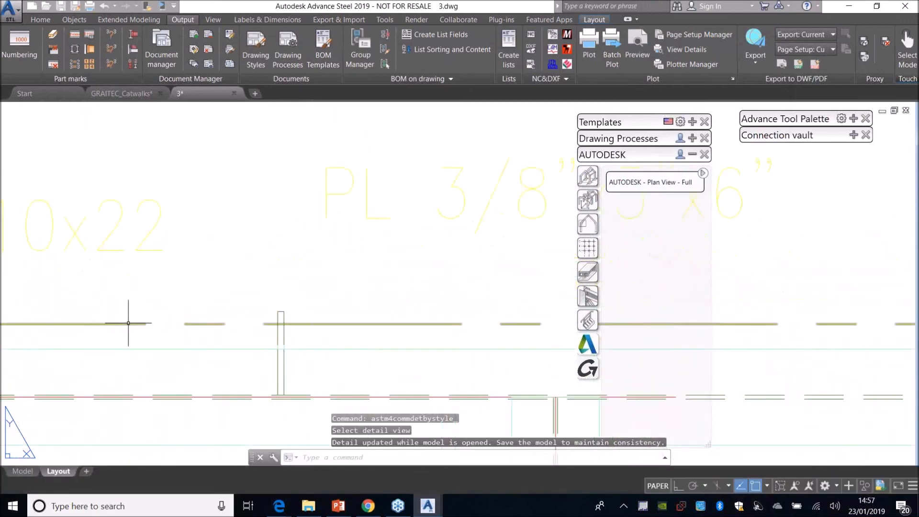
{"action": "scroll", "coordinate": [94, 321], "scroll_direction": "down", "scroll_amount": 5}
{"action": "left_click", "coordinate": [134, 257]}
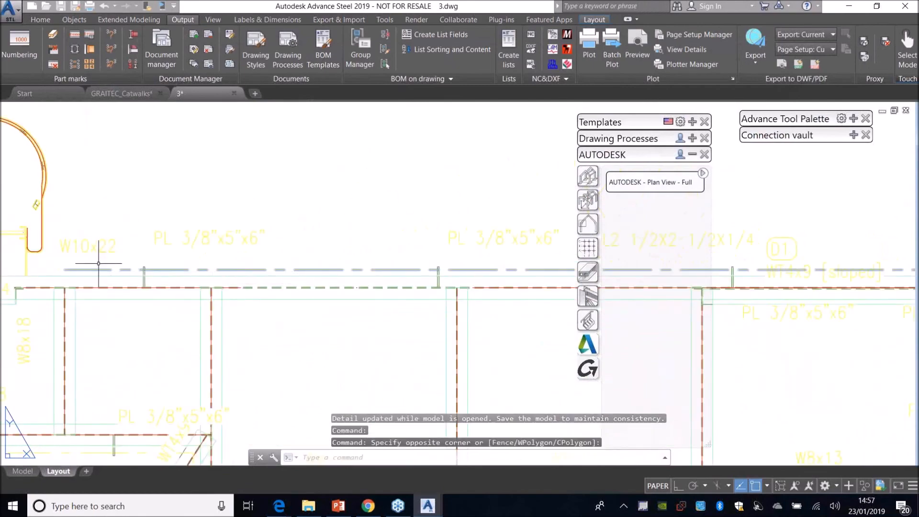
{"action": "middle_click_drag", "start_coordinate": [391, 258], "coordinate": [275, 252]}
{"action": "scroll", "coordinate": [287, 251], "scroll_direction": "down", "scroll_amount": 4}
{"action": "scroll", "coordinate": [483, 248], "scroll_direction": "up", "scroll_amount": 4}
{"action": "middle_click_drag", "start_coordinate": [461, 263], "coordinate": [317, 262]}
{"action": "scroll", "coordinate": [326, 261], "scroll_direction": "down", "scroll_amount": 2}
{"action": "scroll", "coordinate": [373, 266], "scroll_direction": "up", "scroll_amount": 4}
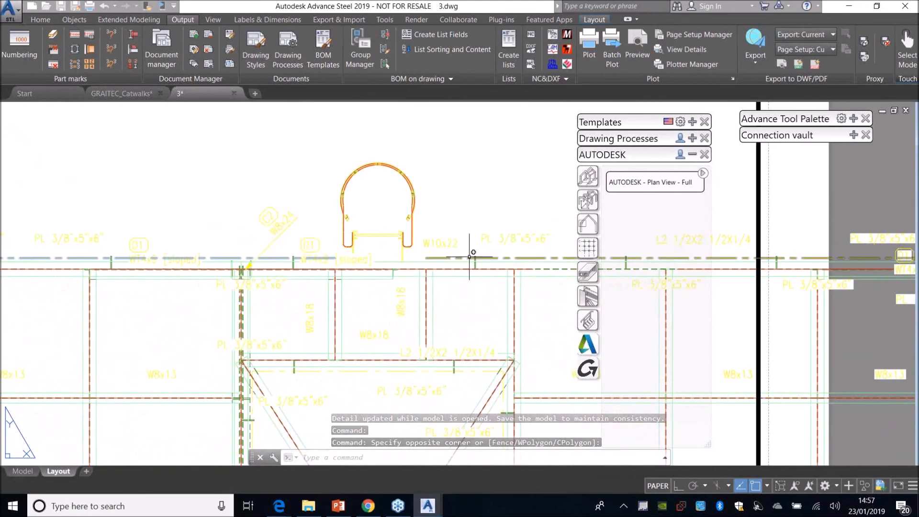
{"action": "middle_click_drag", "start_coordinate": [563, 262], "coordinate": [401, 265]}
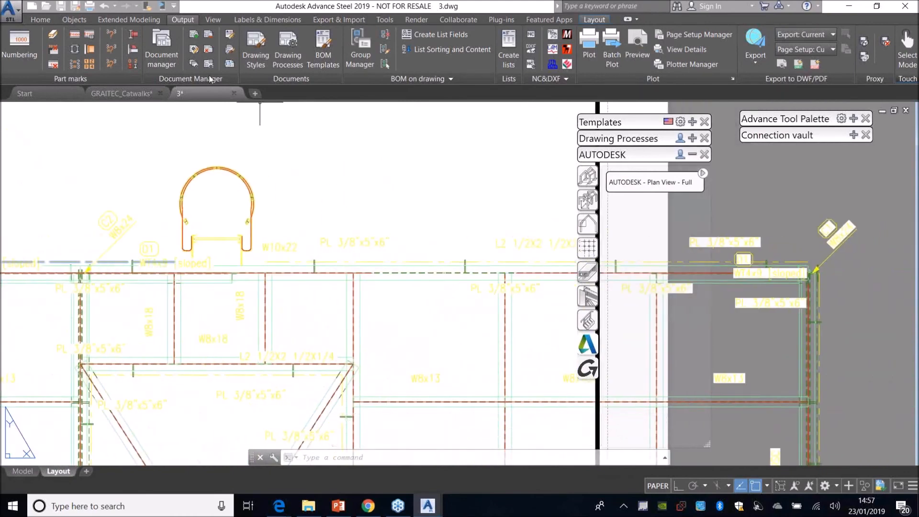
{"action": "key", "text": "Escape"}
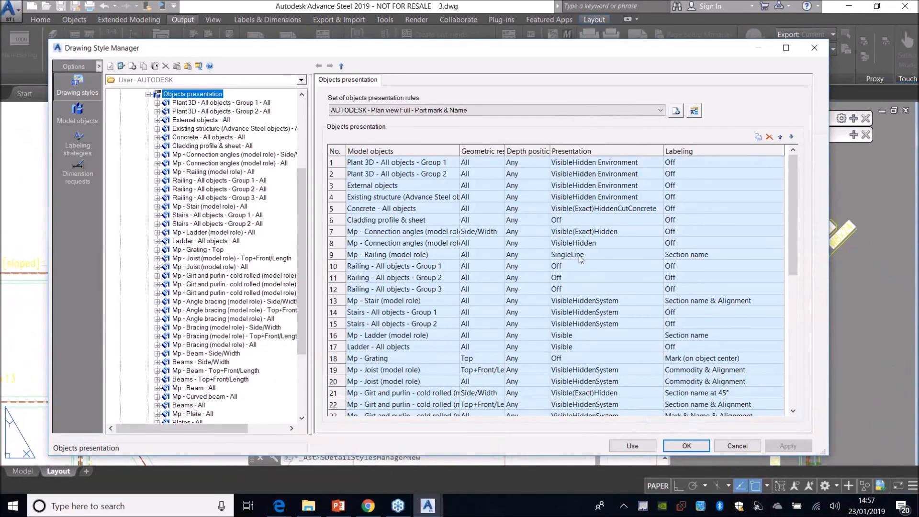
Open the Mp - Railing (model role) presentation settings in the plan view style and browse the available line types, keeping Center.
{"action": "double_click", "coordinate": [624, 255]}
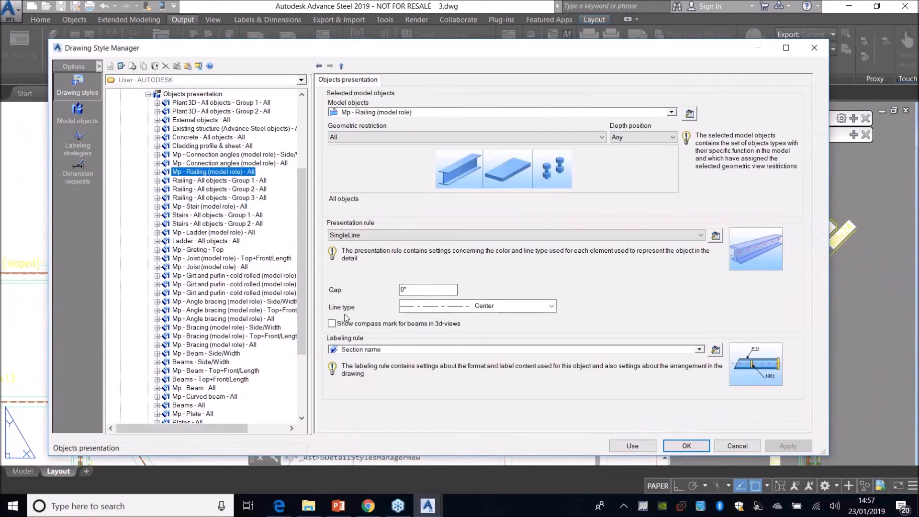
{"action": "left_click", "coordinate": [551, 306]}
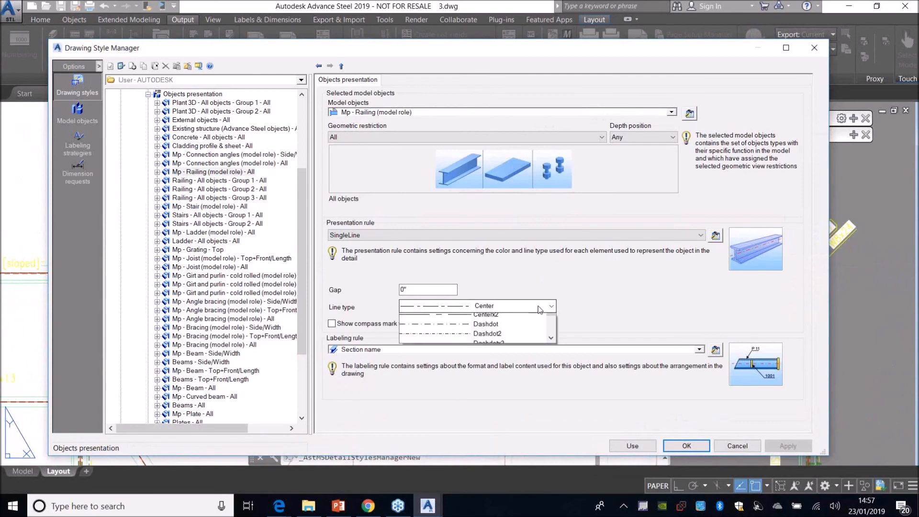
{"action": "left_click_drag", "start_coordinate": [551, 334], "coordinate": [553, 362]}
{"action": "scroll", "coordinate": [478, 350], "scroll_direction": "up", "scroll_amount": 5}
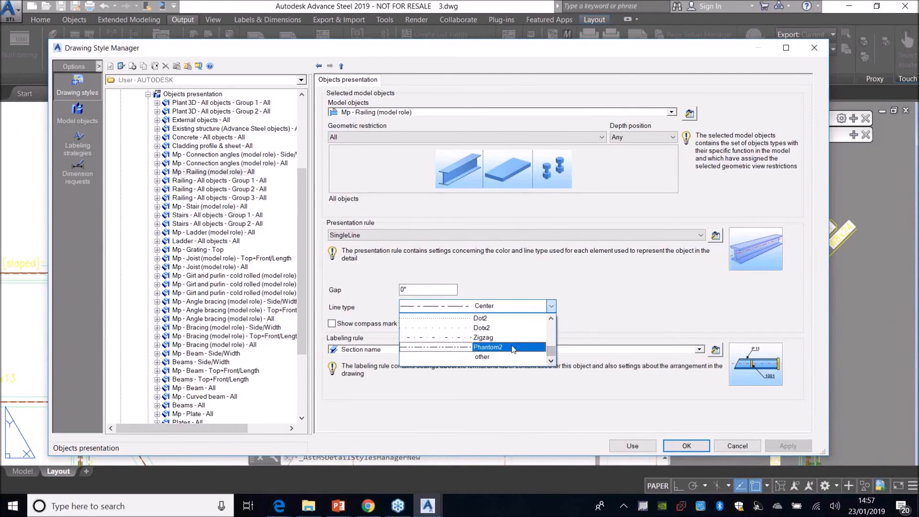
{"action": "left_click", "coordinate": [612, 290]}
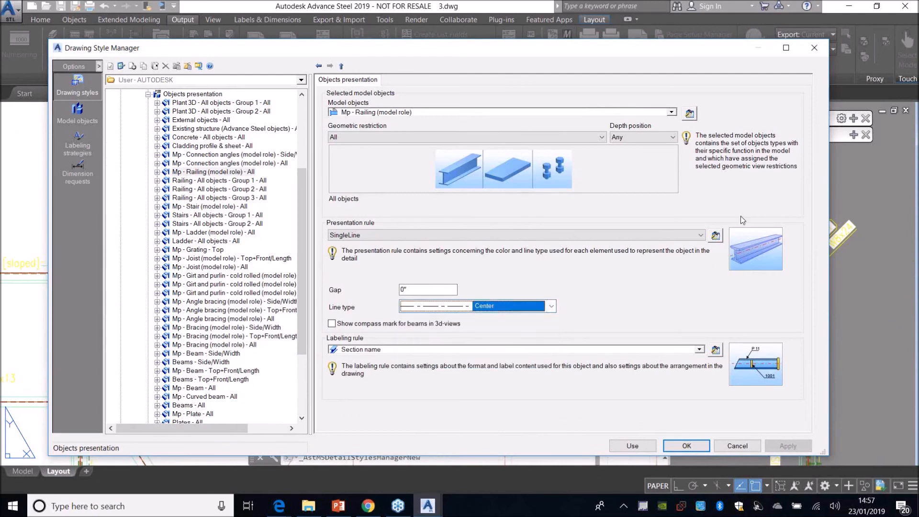
Review the color options for the single line element in the SingleLine presentation rule, and close the Drawing Style Manager.
{"action": "left_click", "coordinate": [715, 235]}
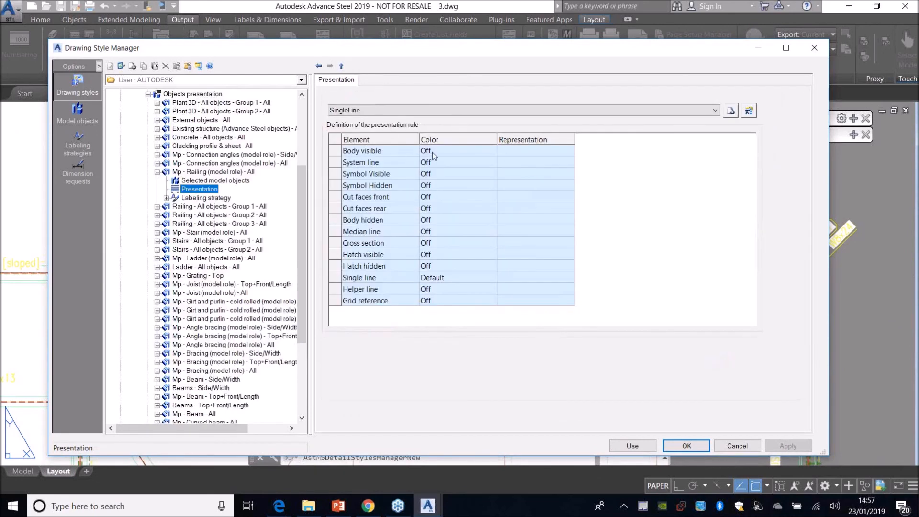
{"action": "left_click", "coordinate": [469, 277]}
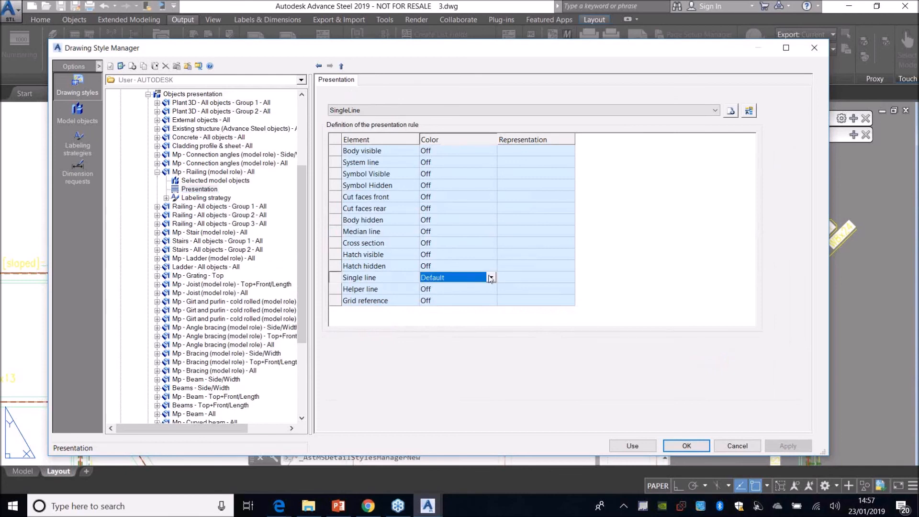
{"action": "left_click", "coordinate": [490, 277]}
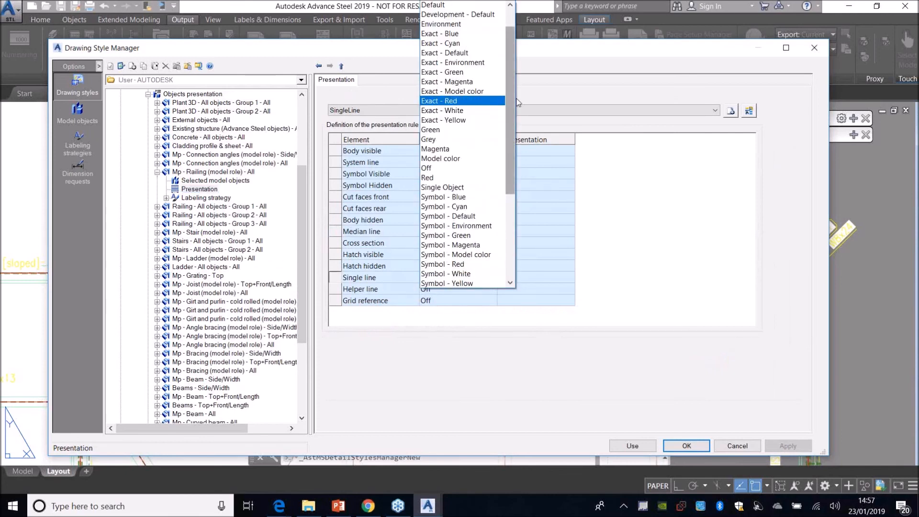
{"action": "left_click_drag", "start_coordinate": [508, 122], "coordinate": [508, 85]}
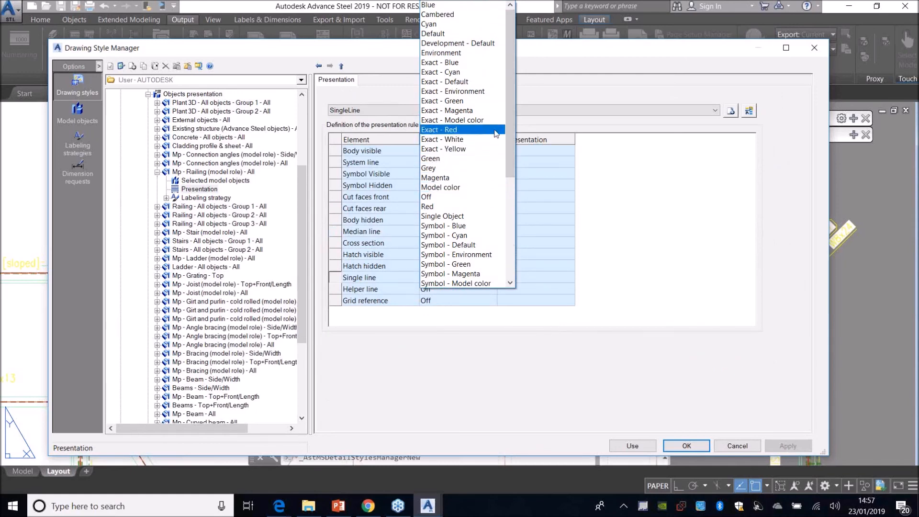
{"action": "left_click_drag", "start_coordinate": [508, 137], "coordinate": [511, 253]}
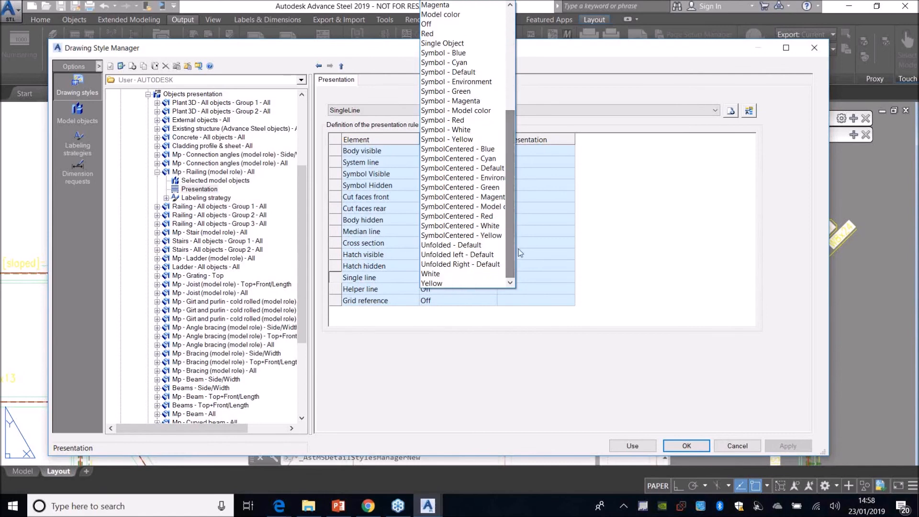
{"action": "left_click", "coordinate": [633, 248]}
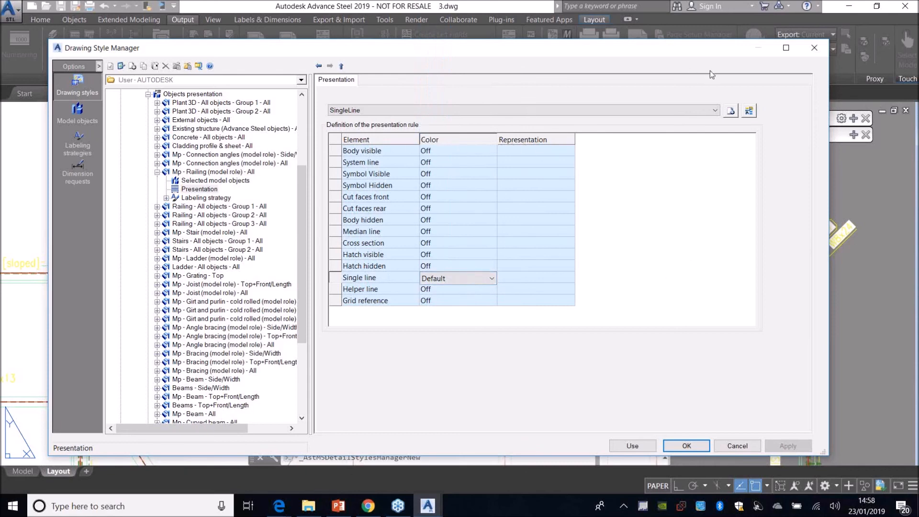
{"action": "left_click", "coordinate": [668, 265]}
{"action": "left_click", "coordinate": [324, 68]}
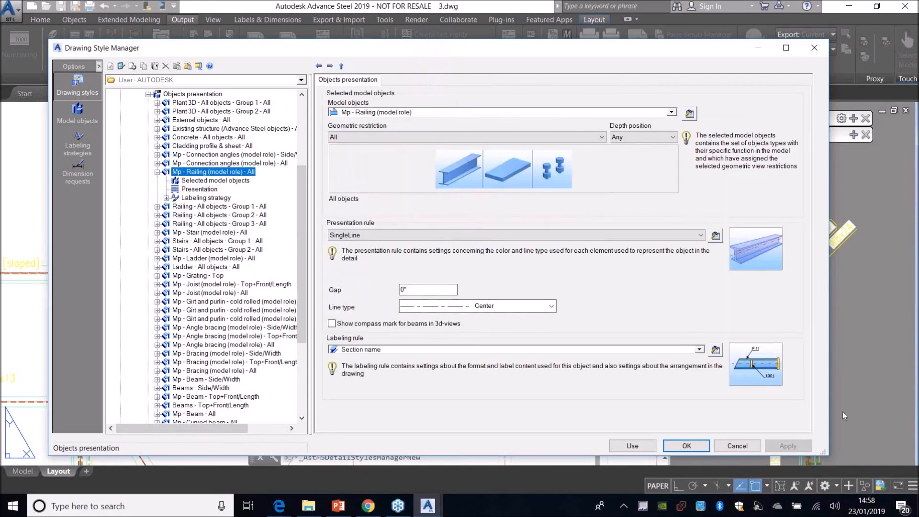
{"action": "left_click", "coordinate": [686, 445]}
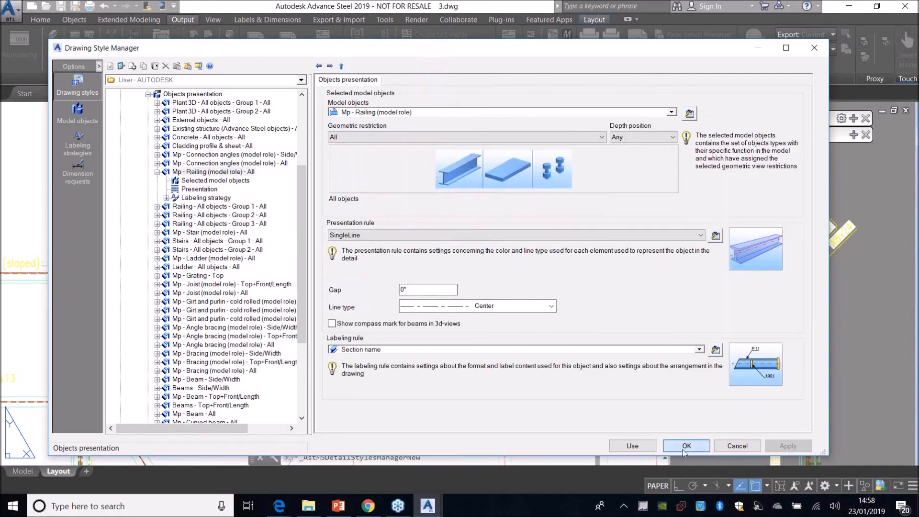
In the Management Tools defaults, filter for "line" and review the Drawing-Presentation settings for colors, general options and linetypes.
{"action": "left_click", "coordinate": [385, 20]}
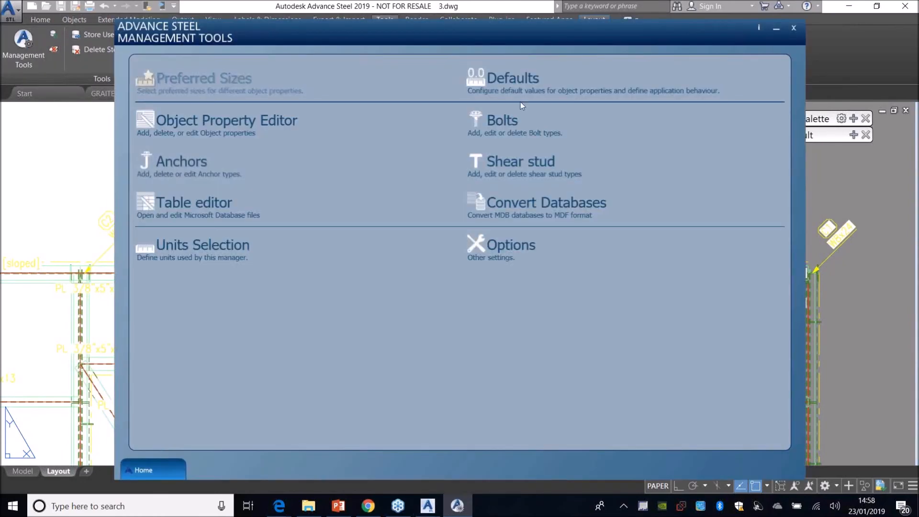
{"action": "left_click", "coordinate": [503, 83]}
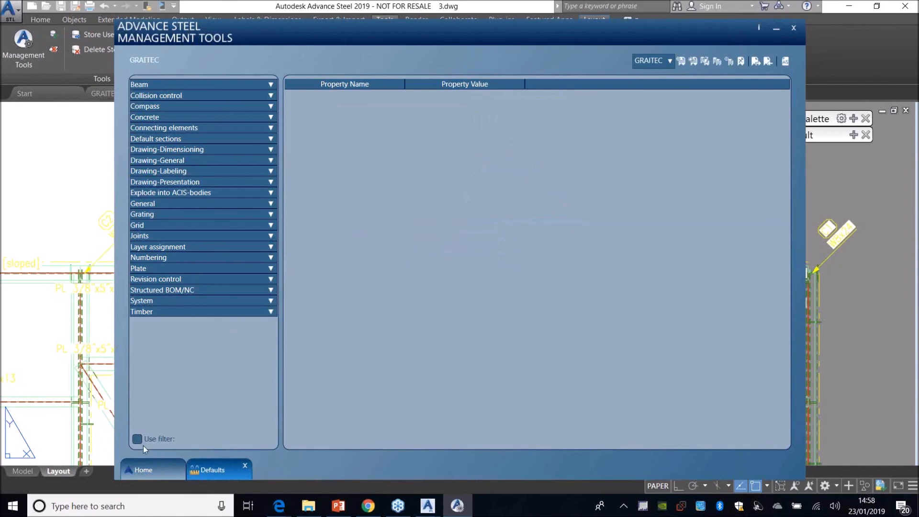
{"action": "left_click", "coordinate": [137, 443]}
{"action": "type", "text": "line"}
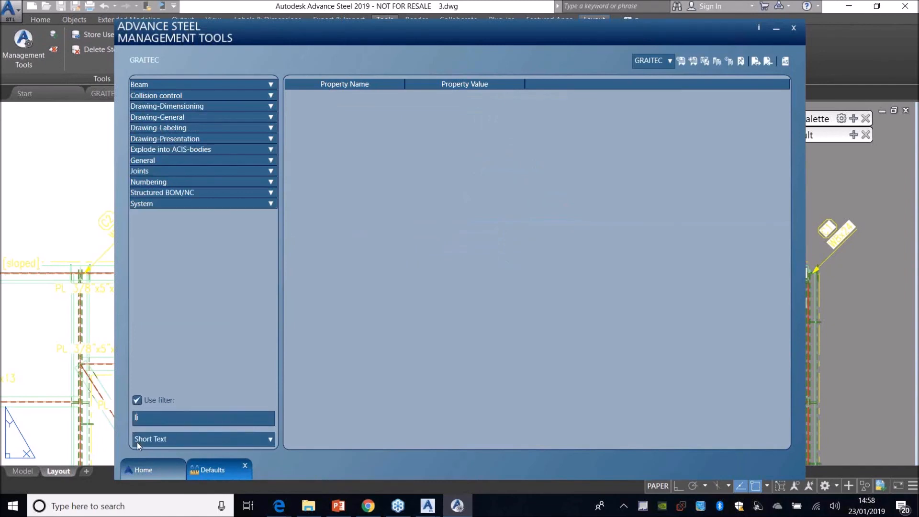
{"action": "left_click", "coordinate": [271, 118]}
{"action": "left_click", "coordinate": [165, 132]}
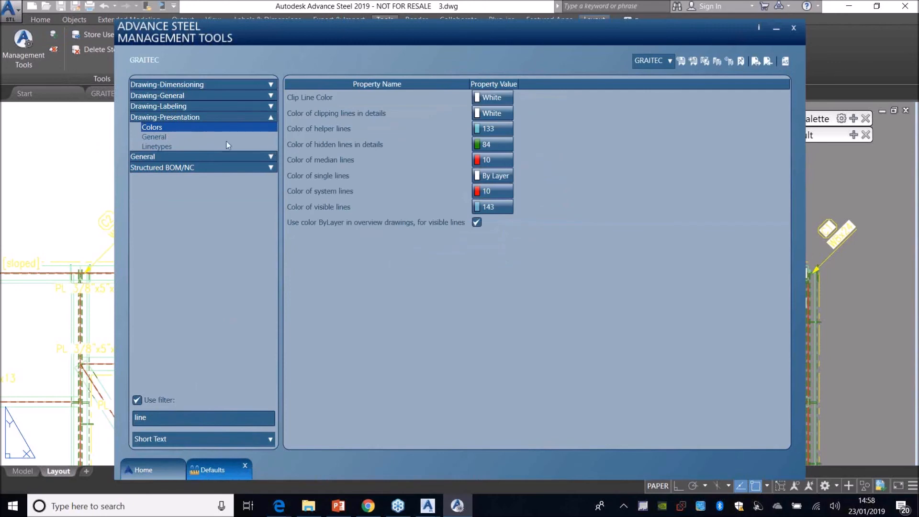
{"action": "left_click", "coordinate": [165, 137]}
{"action": "left_click", "coordinate": [178, 129]}
{"action": "left_click", "coordinate": [174, 137]}
{"action": "left_click", "coordinate": [171, 146]}
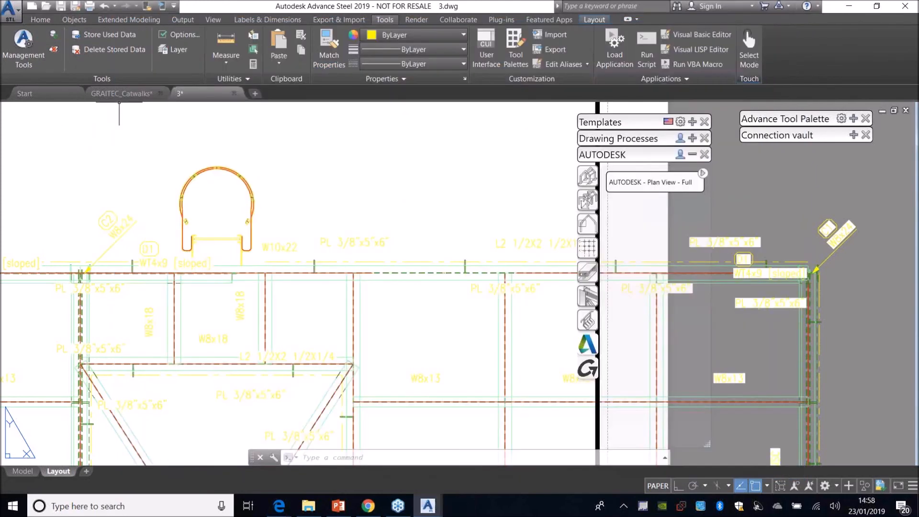
Check the loadable line types offered under other for Mp - Railing (model role) in drawing 3, and cancel the style edit.
{"action": "left_click", "coordinate": [121, 93]}
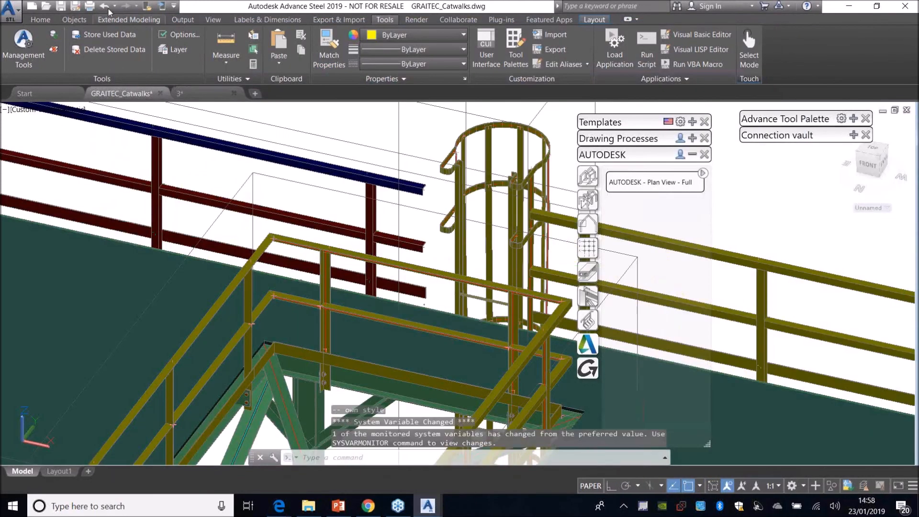
{"action": "left_click", "coordinate": [188, 95]}
{"action": "left_click", "coordinate": [194, 52]}
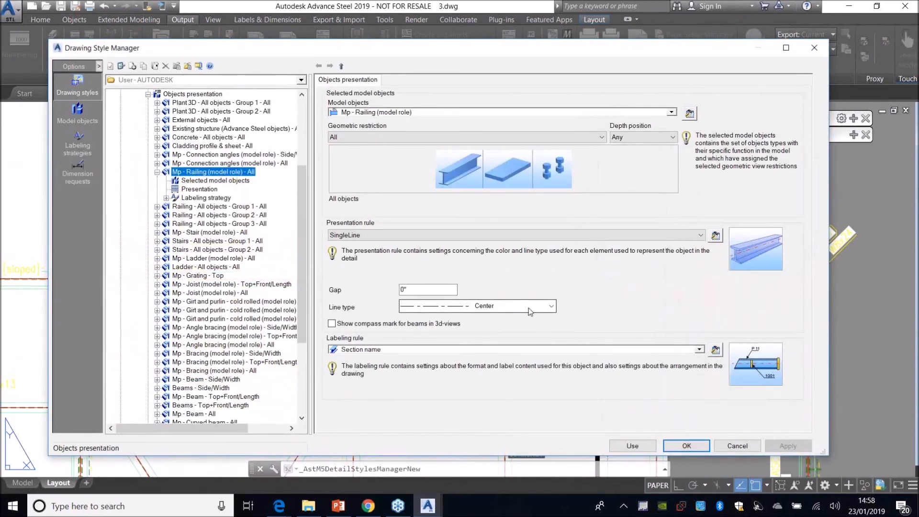
{"action": "left_click", "coordinate": [550, 307]}
{"action": "scroll", "coordinate": [550, 316], "scroll_direction": "down", "scroll_amount": 5}
{"action": "left_click", "coordinate": [494, 354]}
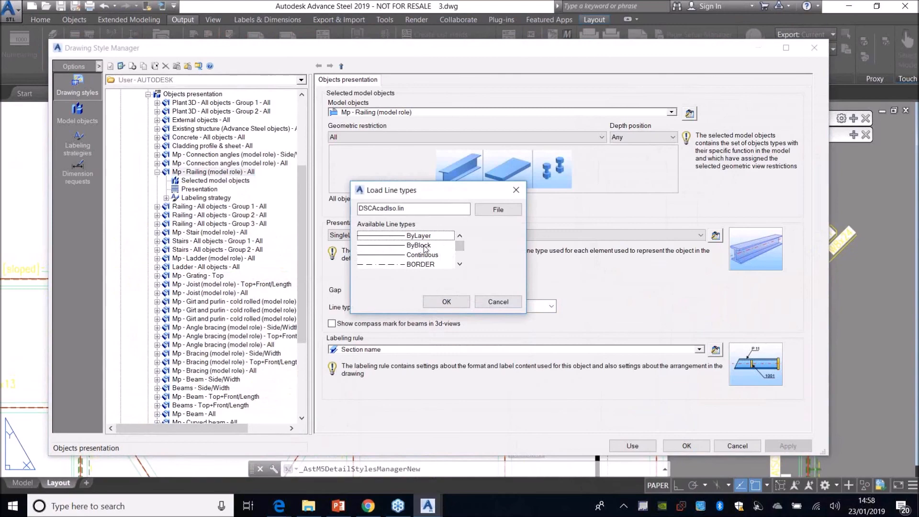
{"action": "left_click", "coordinate": [516, 189]}
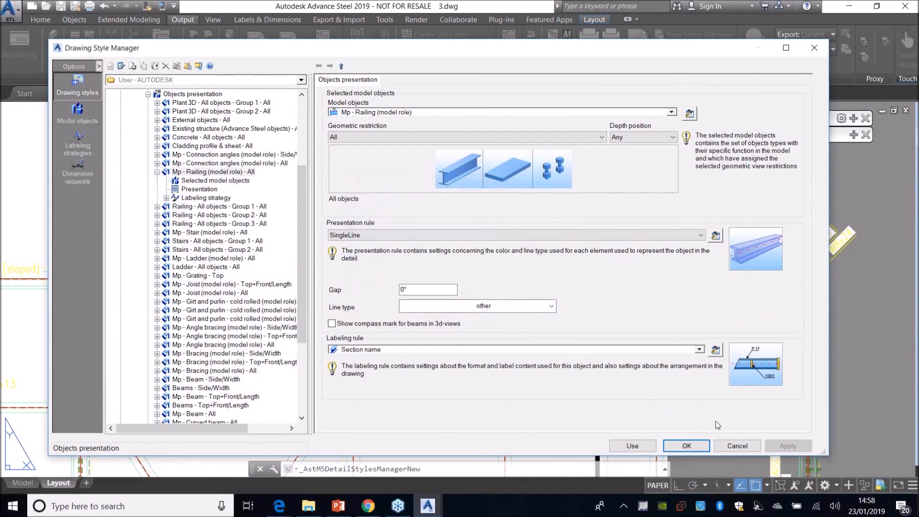
{"action": "left_click", "coordinate": [732, 446]}
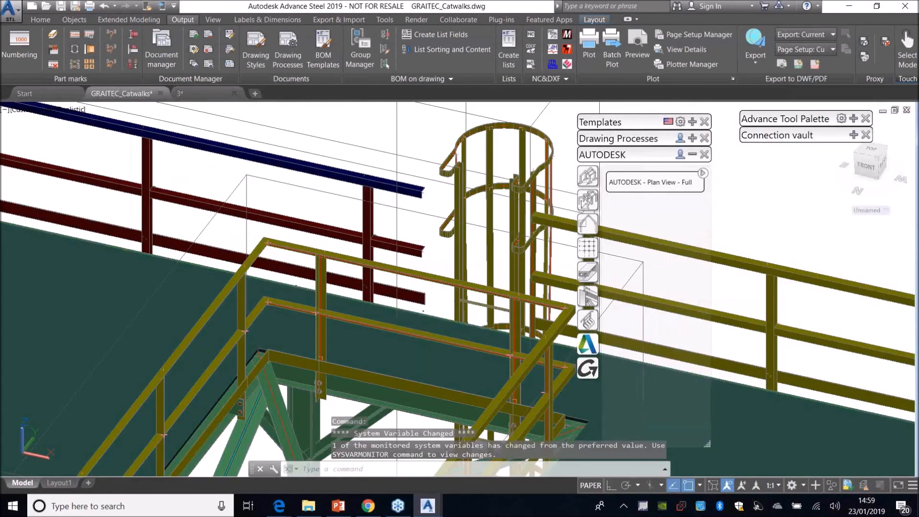
In the GRAITEC_Catwalks model, open the beam properties of the back railing's top handrail and close them.
{"action": "scroll", "coordinate": [353, 195], "scroll_direction": "down", "scroll_amount": 2}
{"action": "double_click", "coordinate": [322, 179]}
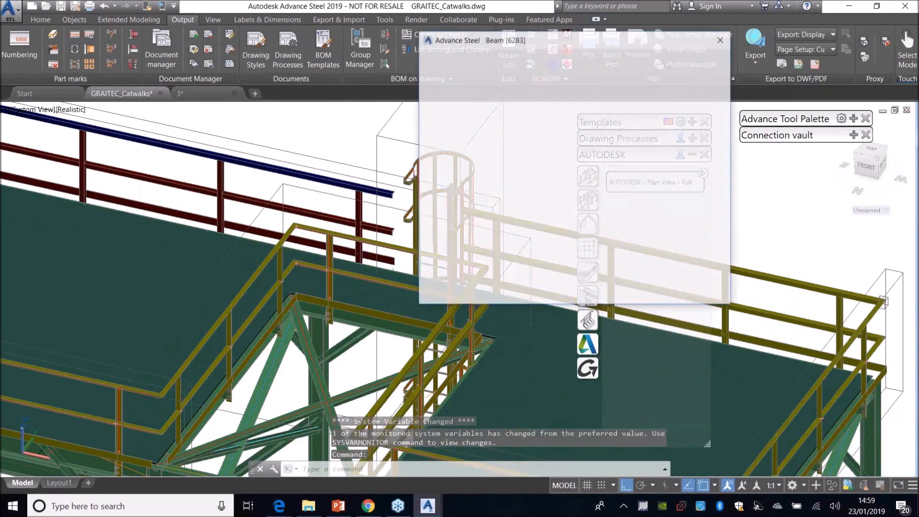
{"action": "left_click", "coordinate": [731, 42]}
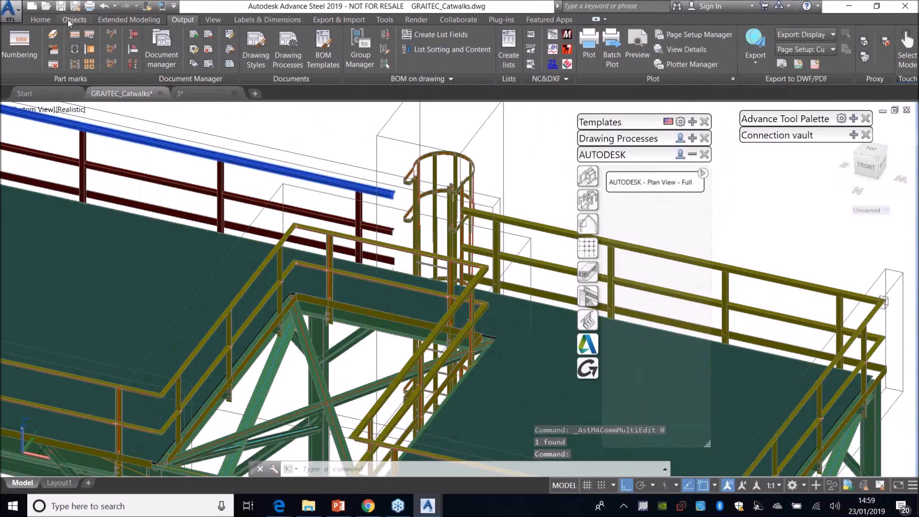
Check the loaded linetypes available for layer 0 in the model's layer properties, and close them without changes.
{"action": "scroll", "coordinate": [69, 22], "scroll_direction": "up", "scroll_amount": 3}
{"action": "left_click", "coordinate": [795, 72]}
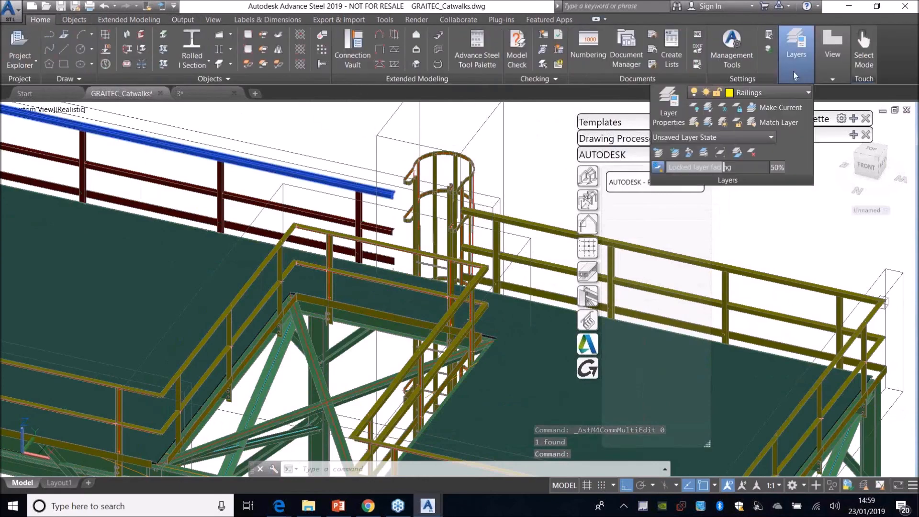
{"action": "left_click", "coordinate": [669, 108]}
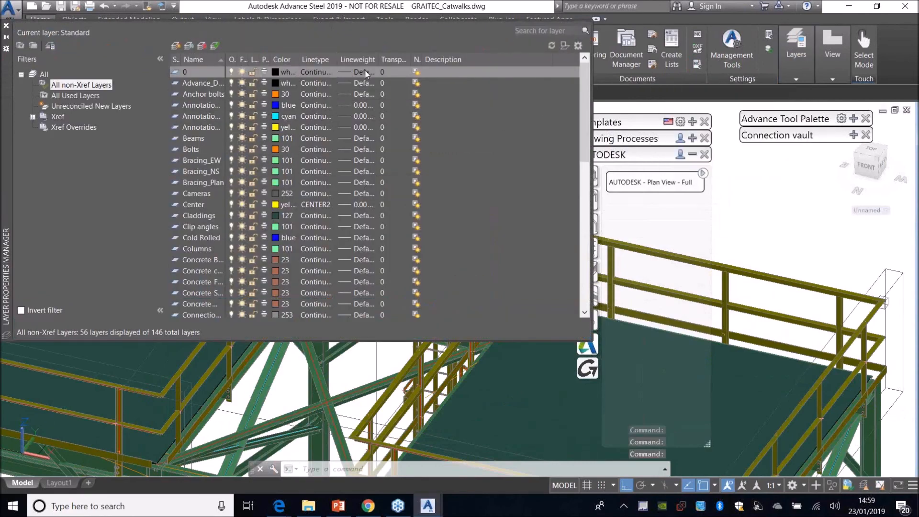
{"action": "left_click", "coordinate": [317, 72]}
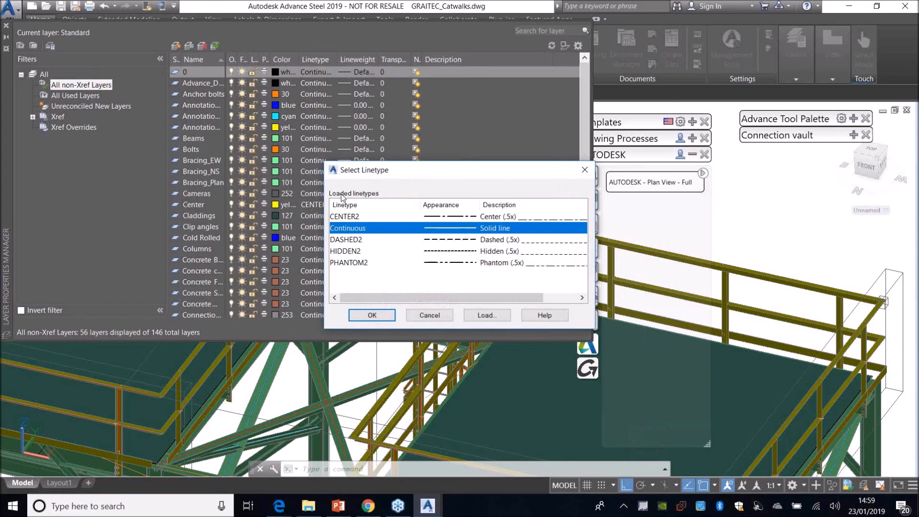
{"action": "key", "text": "Escape"}
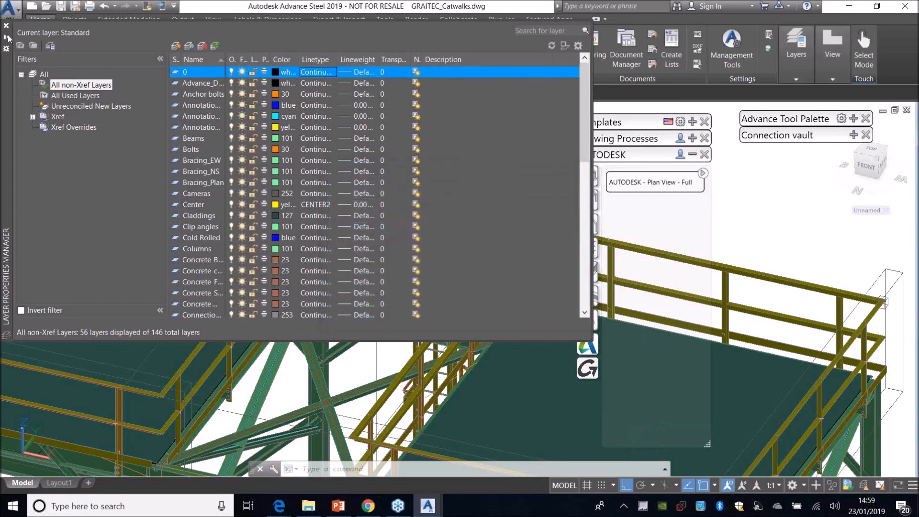
{"action": "left_click", "coordinate": [6, 26]}
In drawing 3's AUTODESK plan view style, set the labeling of Mp - Railing (model role) to GRAITEC - HANDRAIL NEW.
{"action": "left_click", "coordinate": [180, 93]}
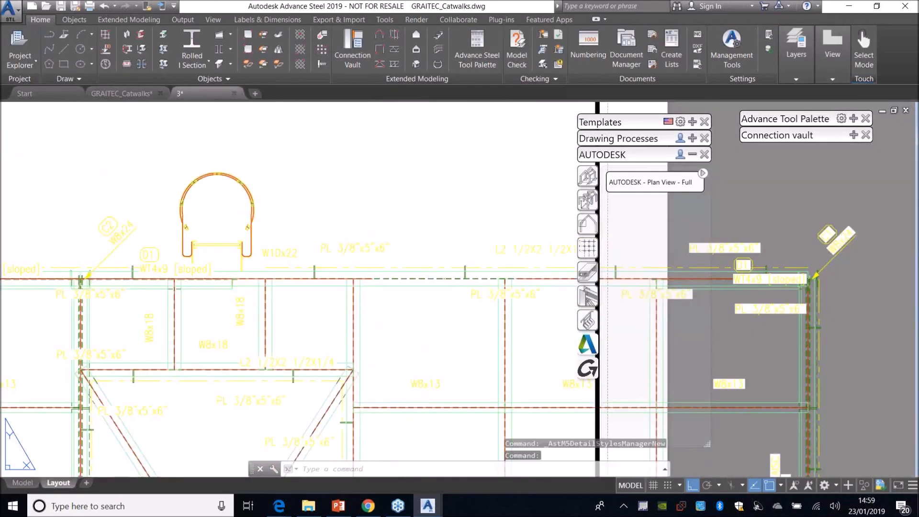
{"action": "scroll", "coordinate": [403, 259], "scroll_direction": "up", "scroll_amount": 2}
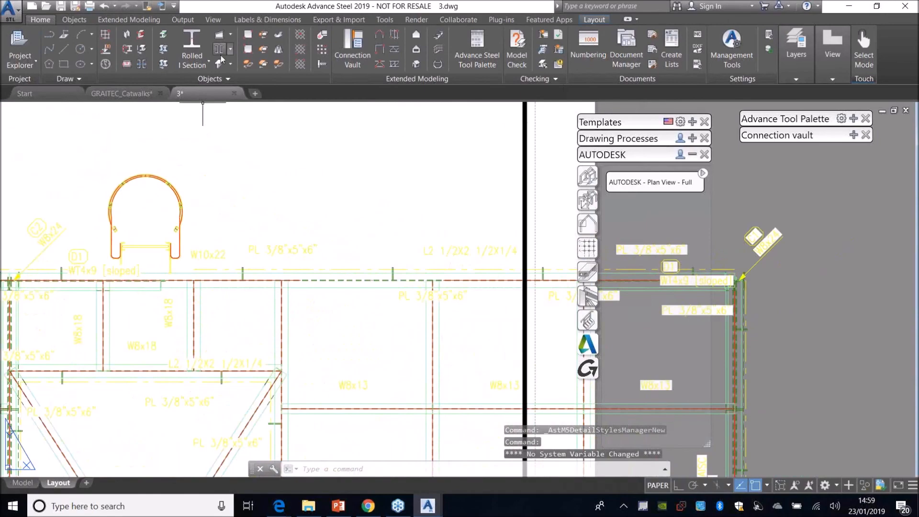
{"action": "left_click", "coordinate": [182, 20]}
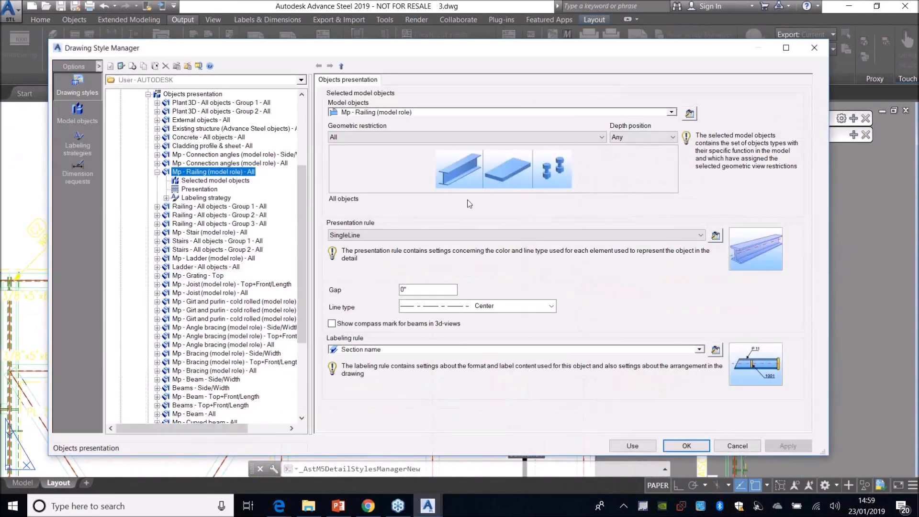
{"action": "left_click", "coordinate": [341, 67]}
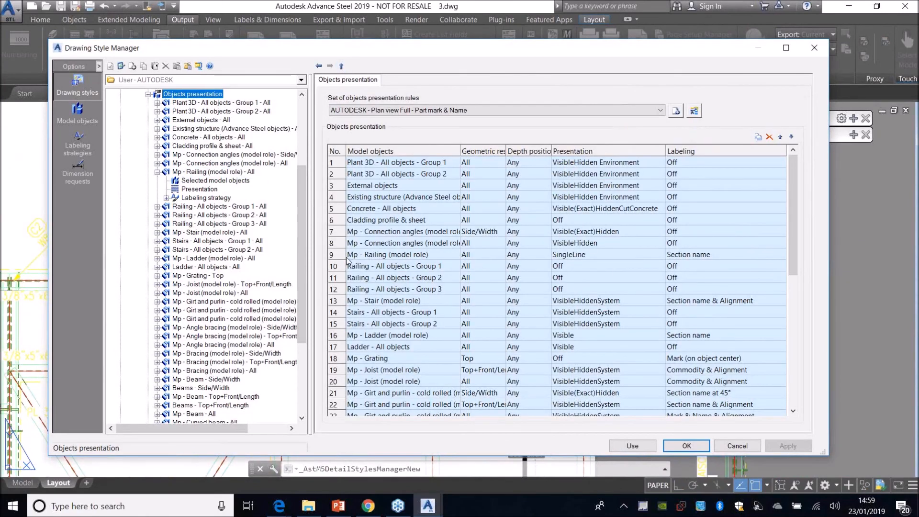
{"action": "left_click", "coordinate": [690, 254]}
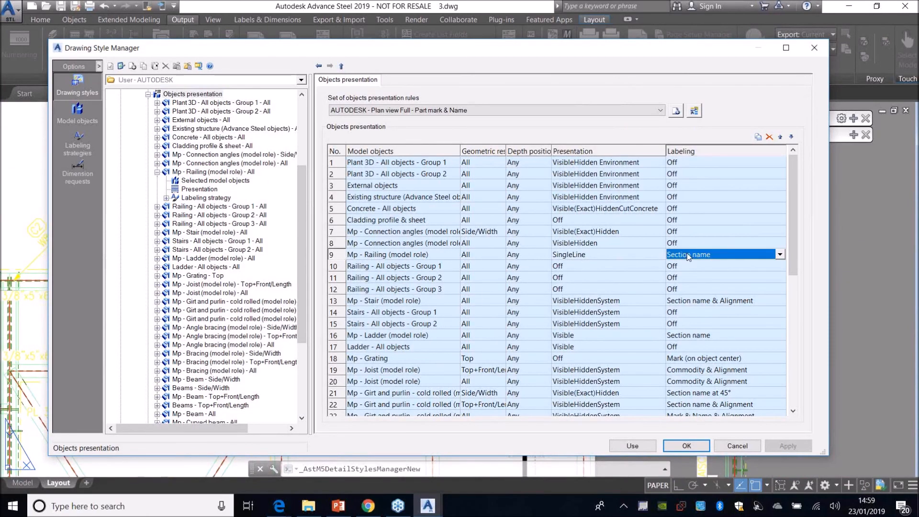
{"action": "left_click", "coordinate": [780, 253]}
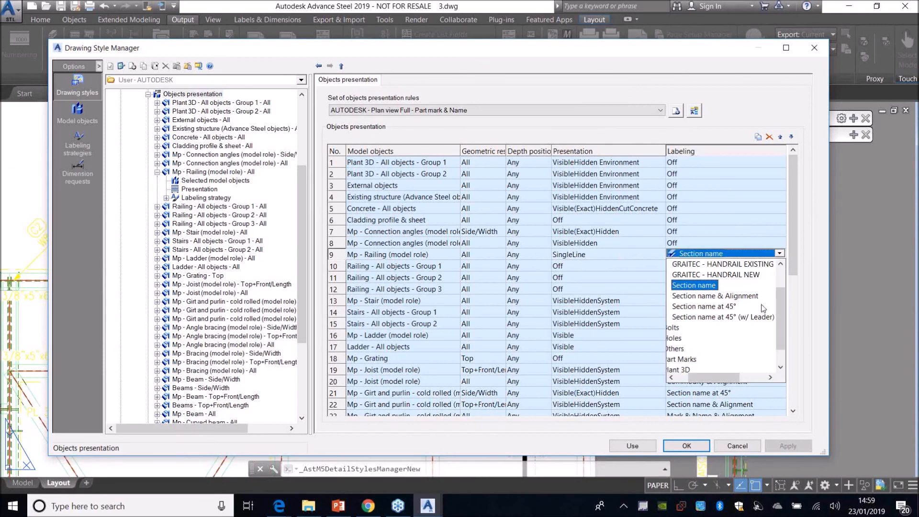
{"action": "left_click", "coordinate": [732, 275]}
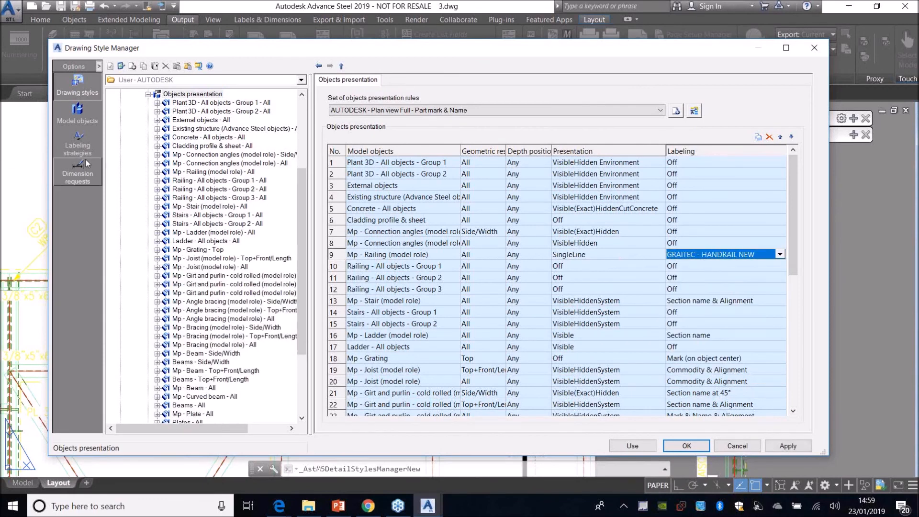
Review the label content of the GRAITEC - HANDRAIL NEW labeling strategy, and return to the drawing style.
{"action": "left_click", "coordinate": [78, 144]}
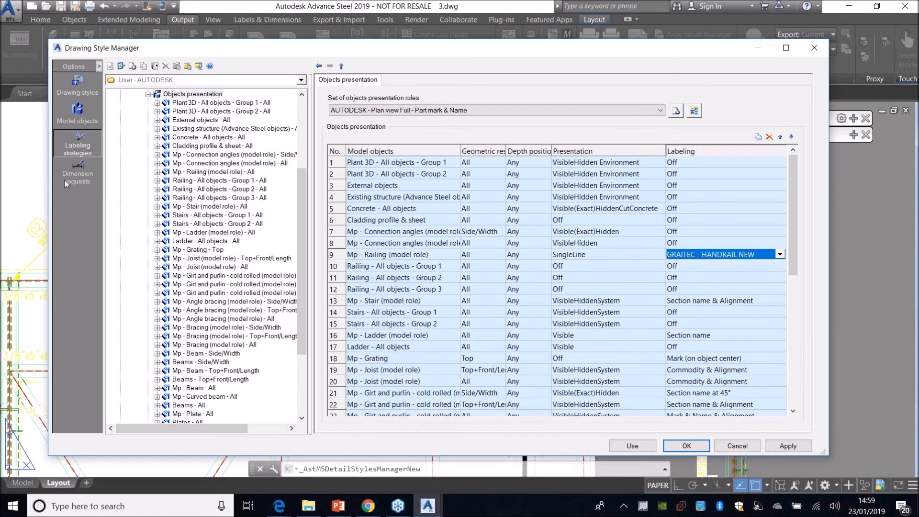
{"action": "left_click", "coordinate": [199, 170]}
{"action": "left_click_drag", "start_coordinate": [350, 309], "coordinate": [327, 312]}
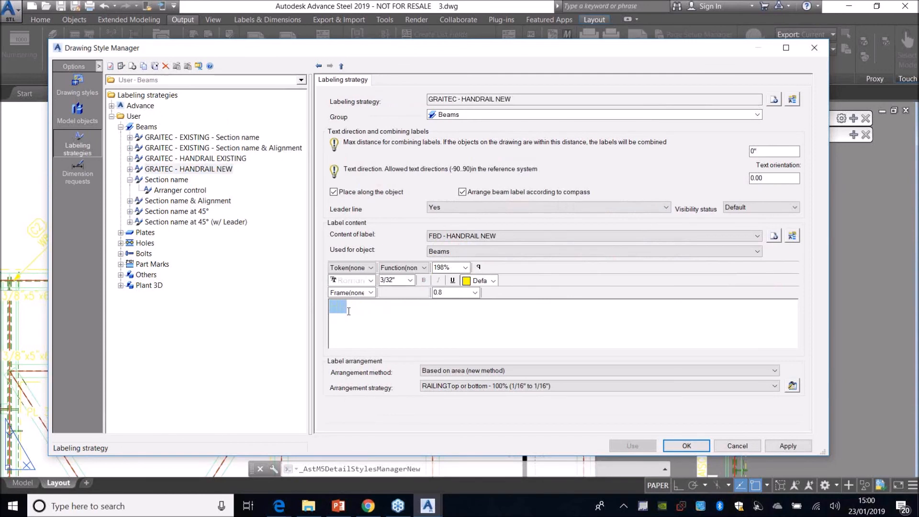
{"action": "left_click", "coordinate": [75, 94]}
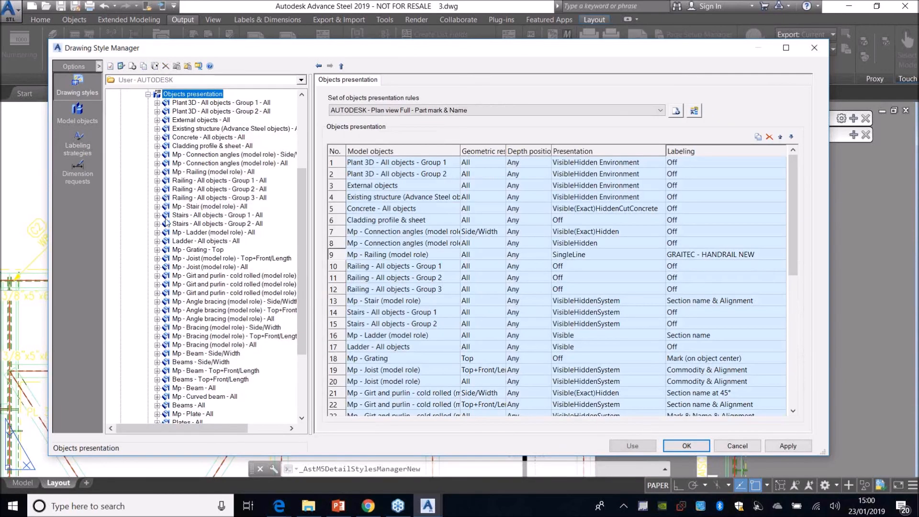
Apply the drawing style changes and use the style on the catwalk plan's detail view.
{"action": "left_click", "coordinate": [788, 446]}
{"action": "left_click", "coordinate": [629, 447]}
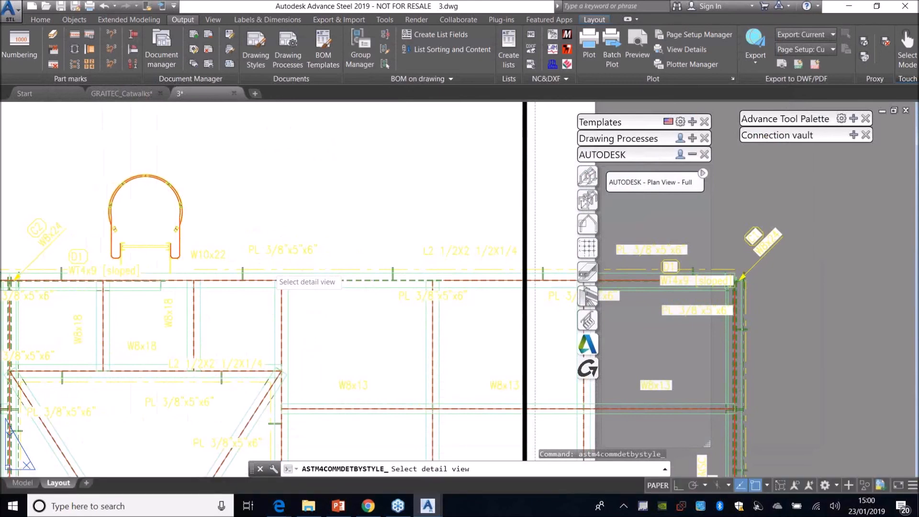
{"action": "scroll", "coordinate": [468, 265], "scroll_direction": "up", "scroll_amount": 2}
{"action": "left_click", "coordinate": [450, 263]}
Move the HR label of the back handrail away from its line, up and to the right.
{"action": "left_click", "coordinate": [309, 253]}
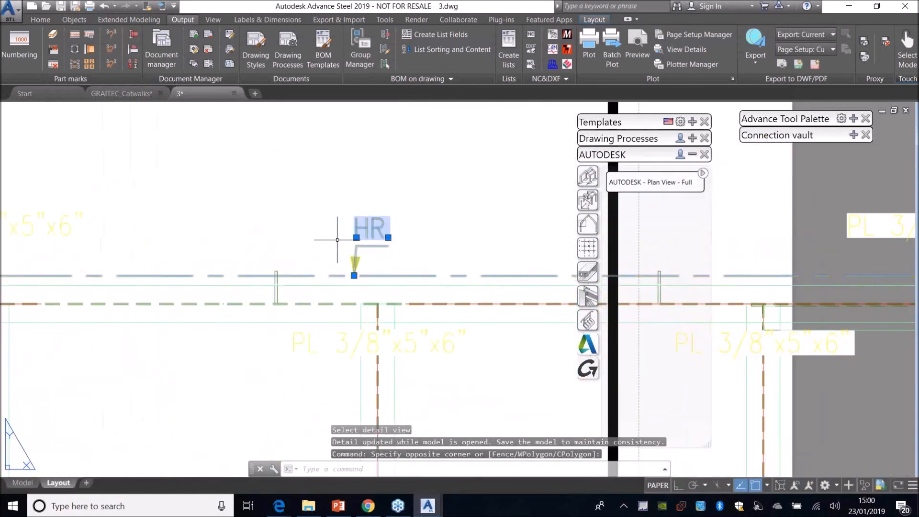
{"action": "left_click", "coordinate": [357, 238]}
{"action": "scroll", "coordinate": [410, 103], "scroll_direction": "down", "scroll_amount": 4}
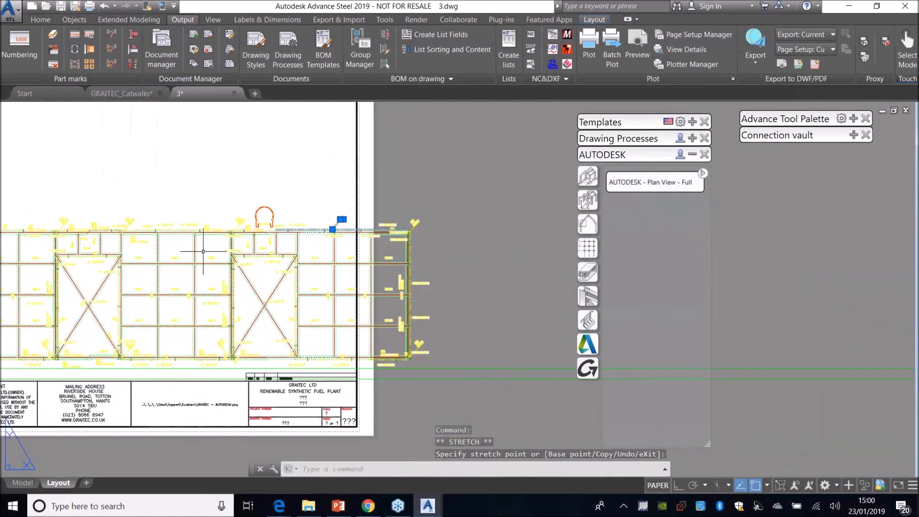
{"action": "middle_click_drag", "start_coordinate": [173, 250], "coordinate": [325, 224]}
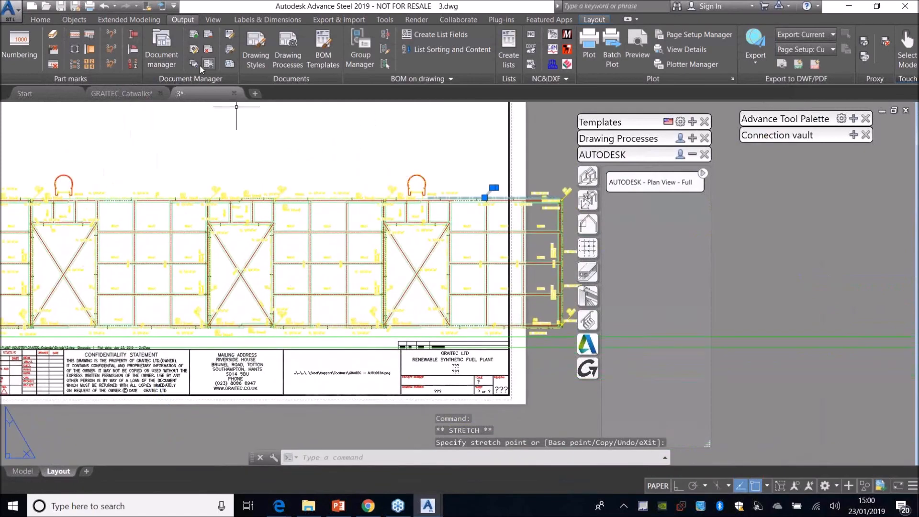
Reopen the Drawing Style Manager and review the AUTODESK - Plan View - Full style's object presentation, model object selection and view definition.
{"action": "left_click", "coordinate": [196, 52]}
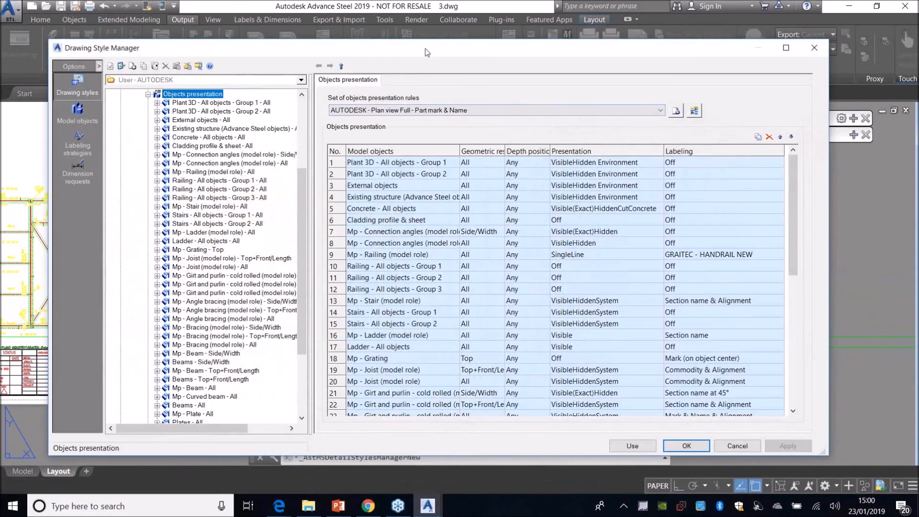
{"action": "left_click_drag", "start_coordinate": [403, 48], "coordinate": [505, 47]}
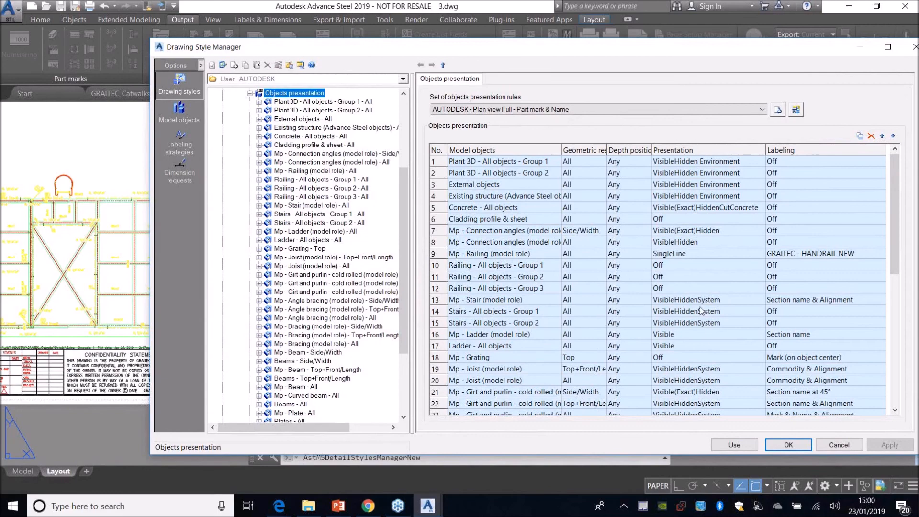
{"action": "left_click_drag", "start_coordinate": [702, 51], "coordinate": [571, 53]}
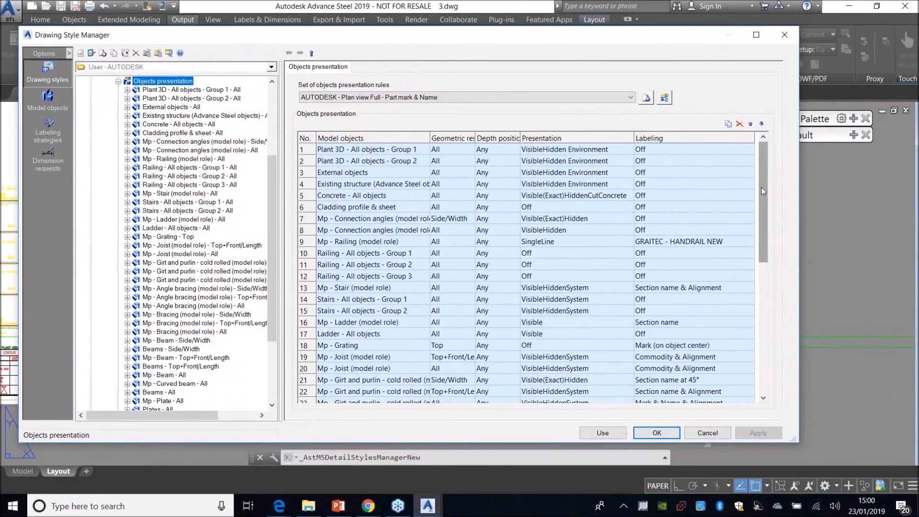
{"action": "scroll", "coordinate": [763, 198], "scroll_direction": "down", "scroll_amount": 1}
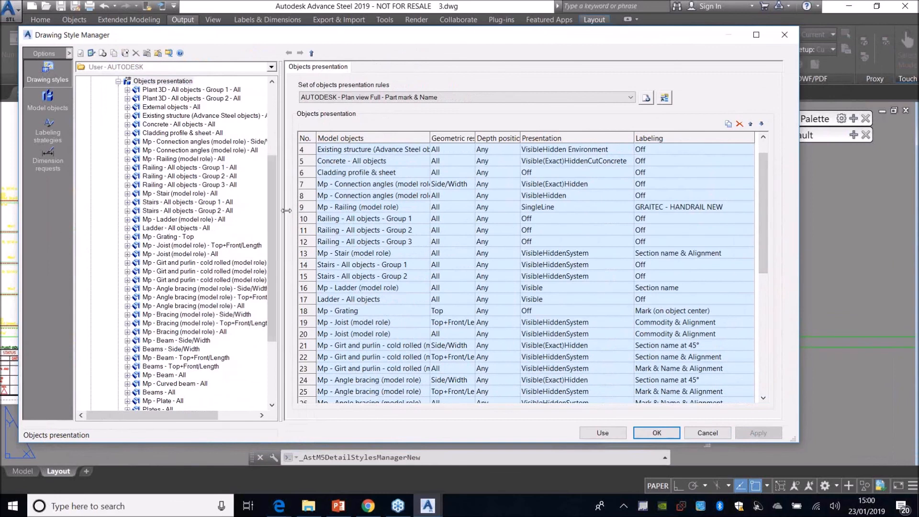
{"action": "scroll", "coordinate": [274, 216], "scroll_direction": "up", "scroll_amount": 5}
{"action": "left_click", "coordinate": [145, 176]}
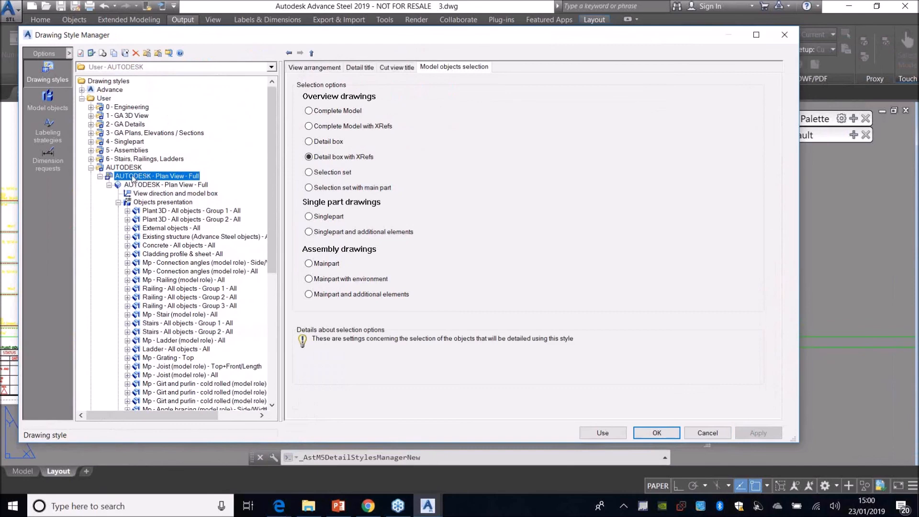
{"action": "left_click", "coordinate": [139, 185]}
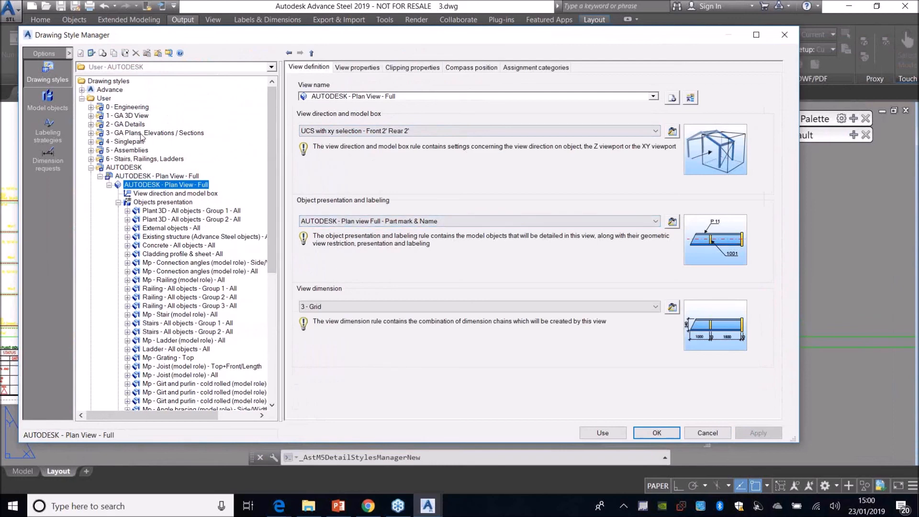
Switch to the PowerPoint slide show with the previous and upcoming webinars.
{"action": "left_click", "coordinate": [907, 43]}
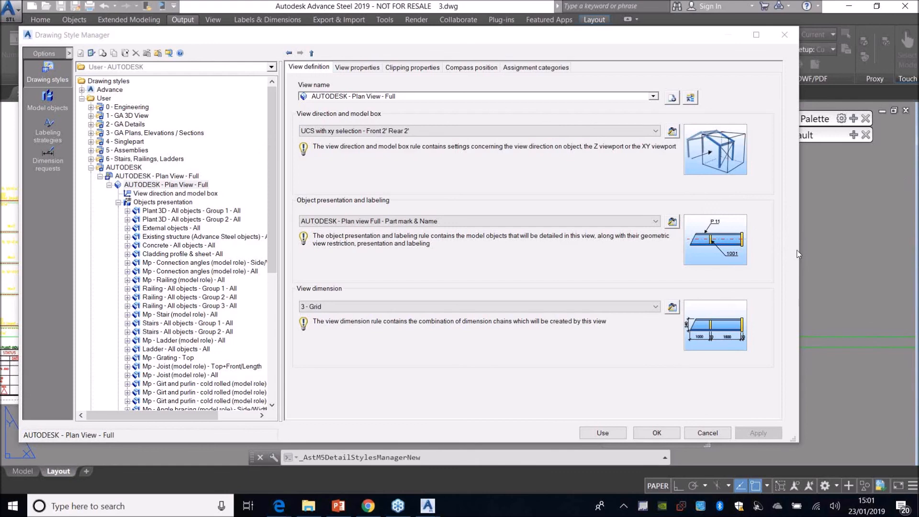
{"action": "left_click", "coordinate": [338, 506]}
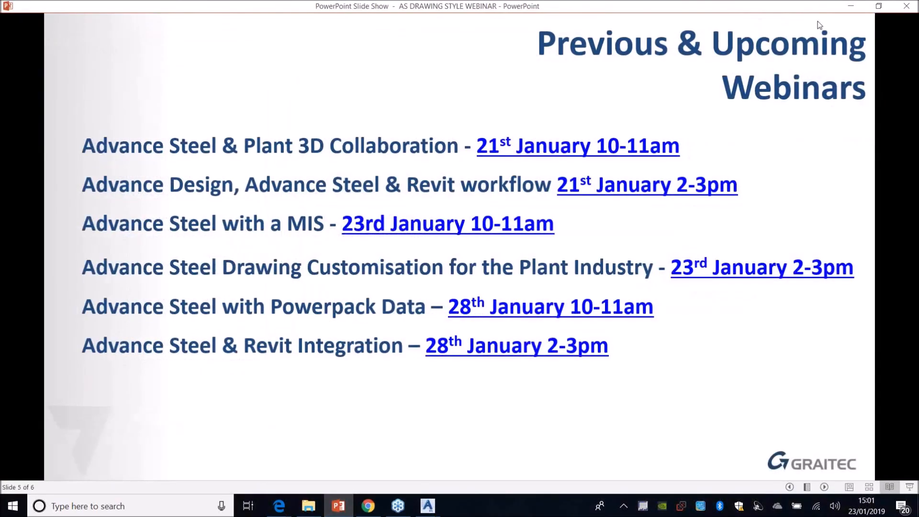